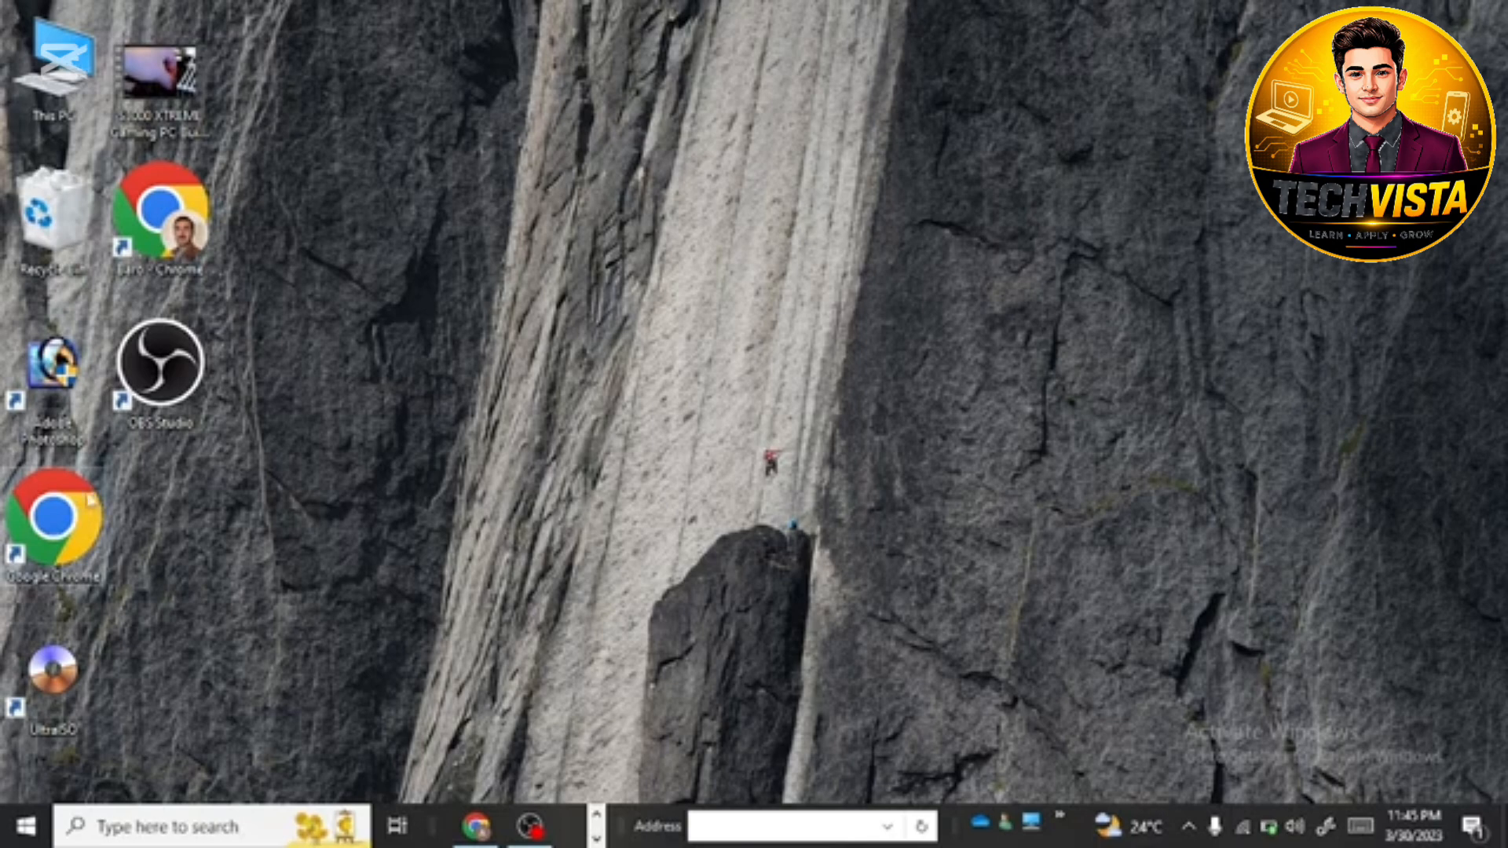
Step: Switch to the Google Ads campaigns page in Chrome and start creating a new campaign
click(481, 832)
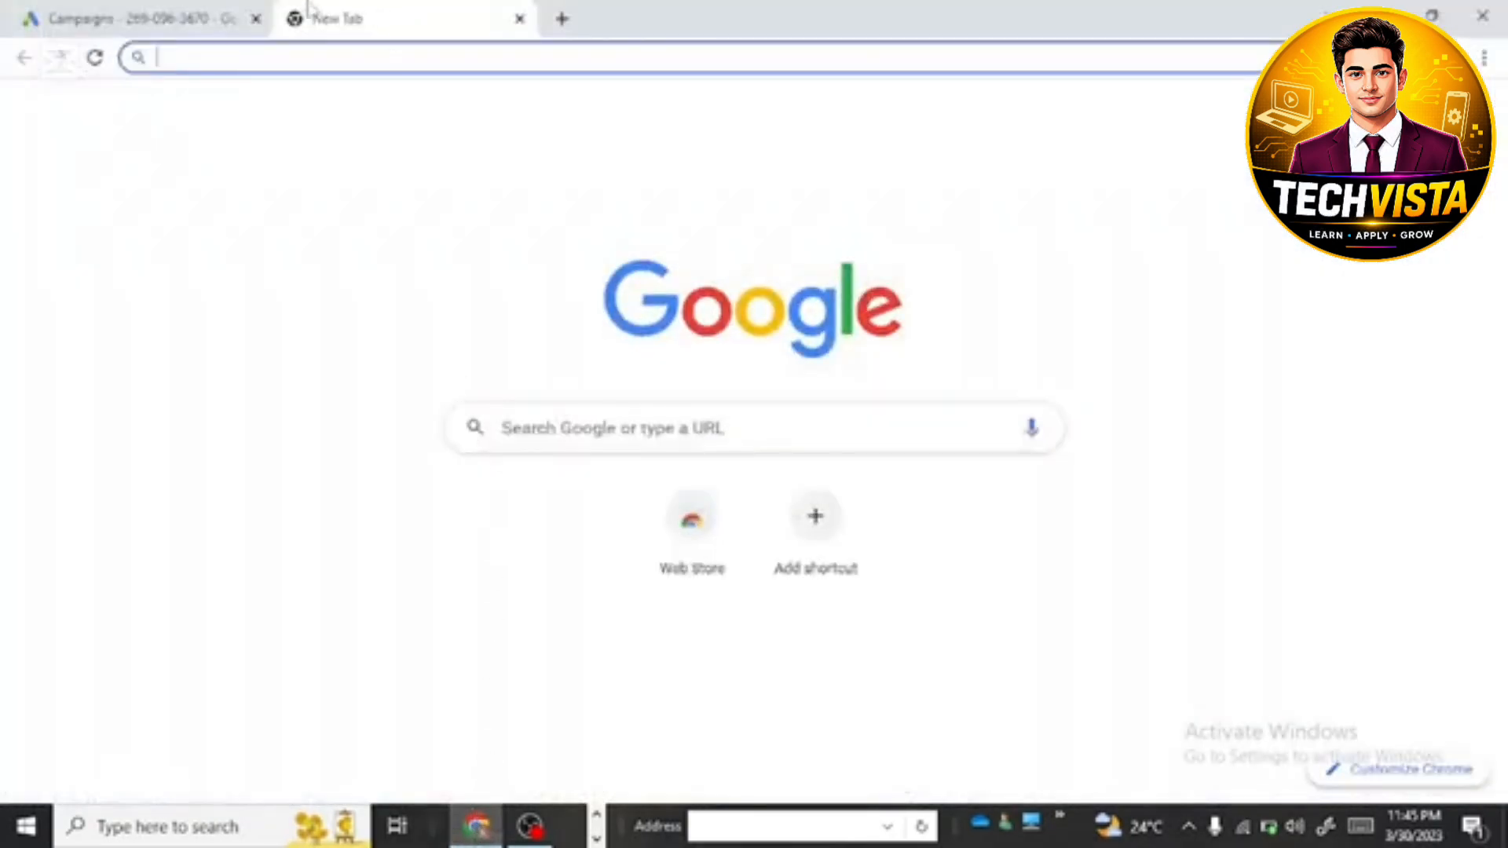
click(225, 23)
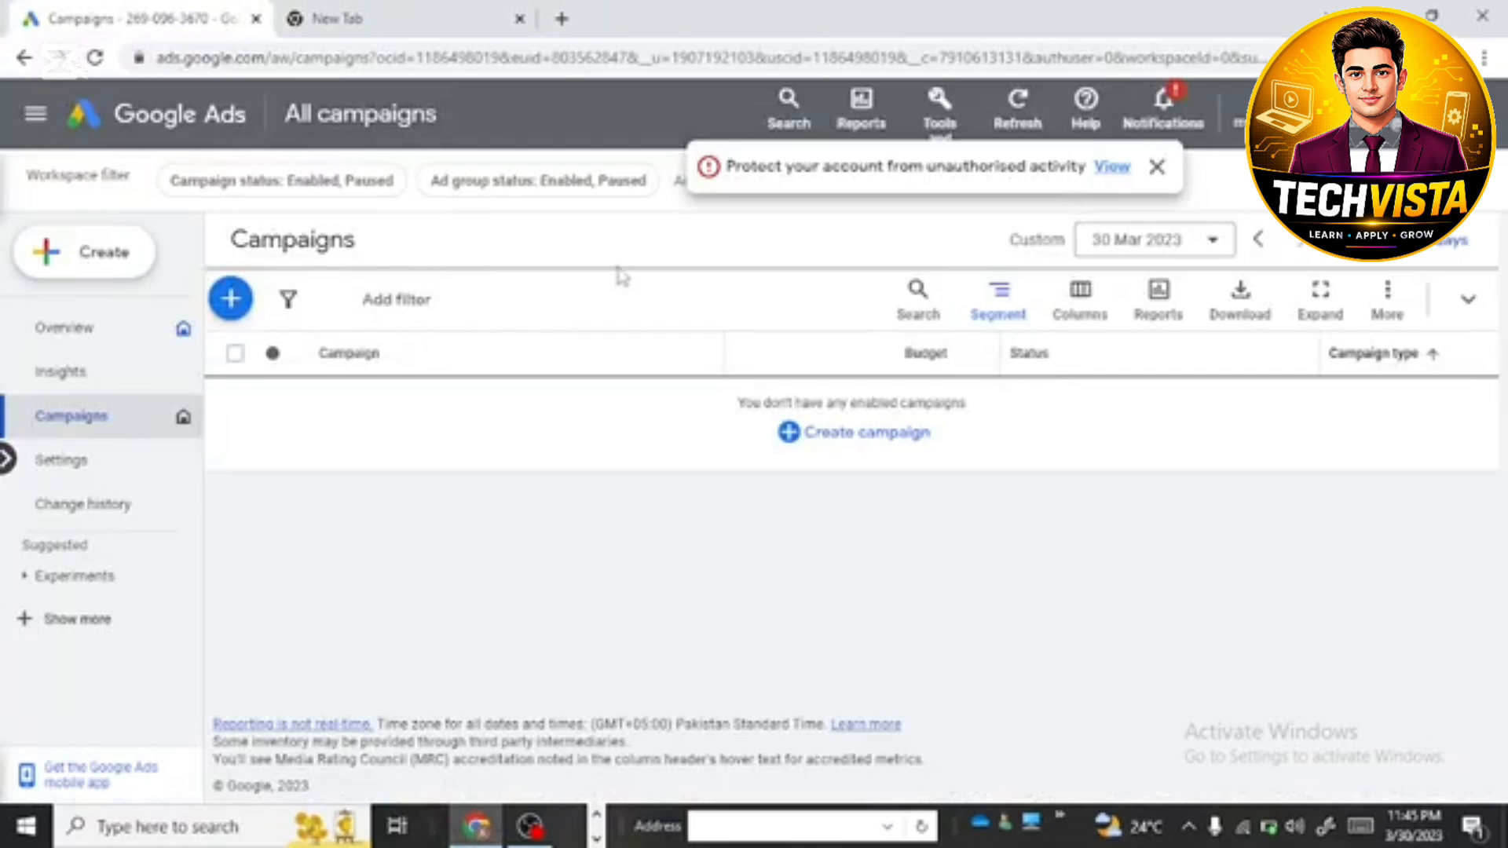
click(238, 306)
click(320, 325)
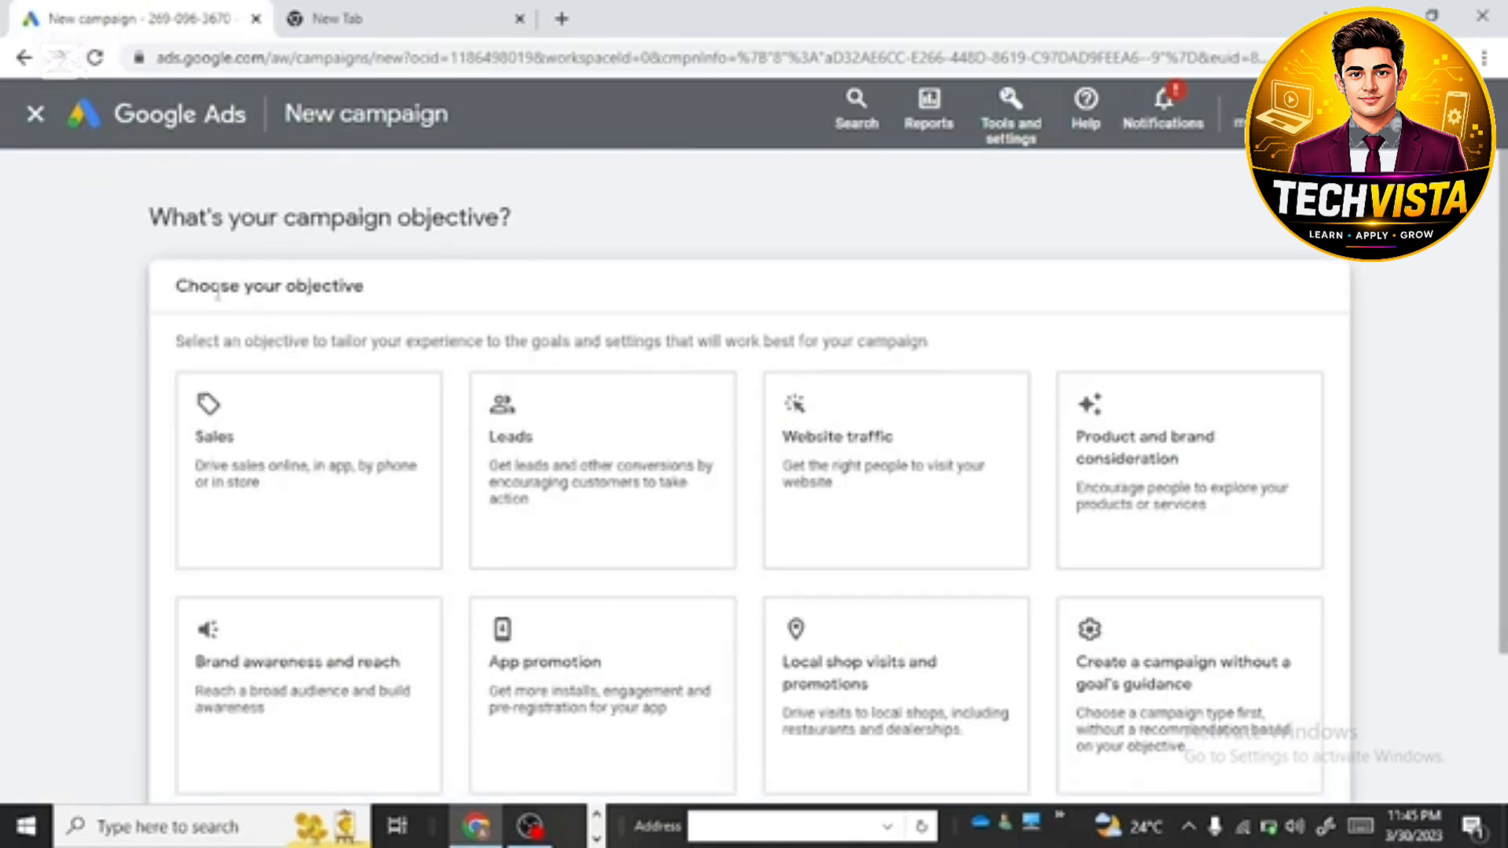
Step: Choose Leads as the campaign objective and continue without selecting any method for gathering leads' info
click(276, 417)
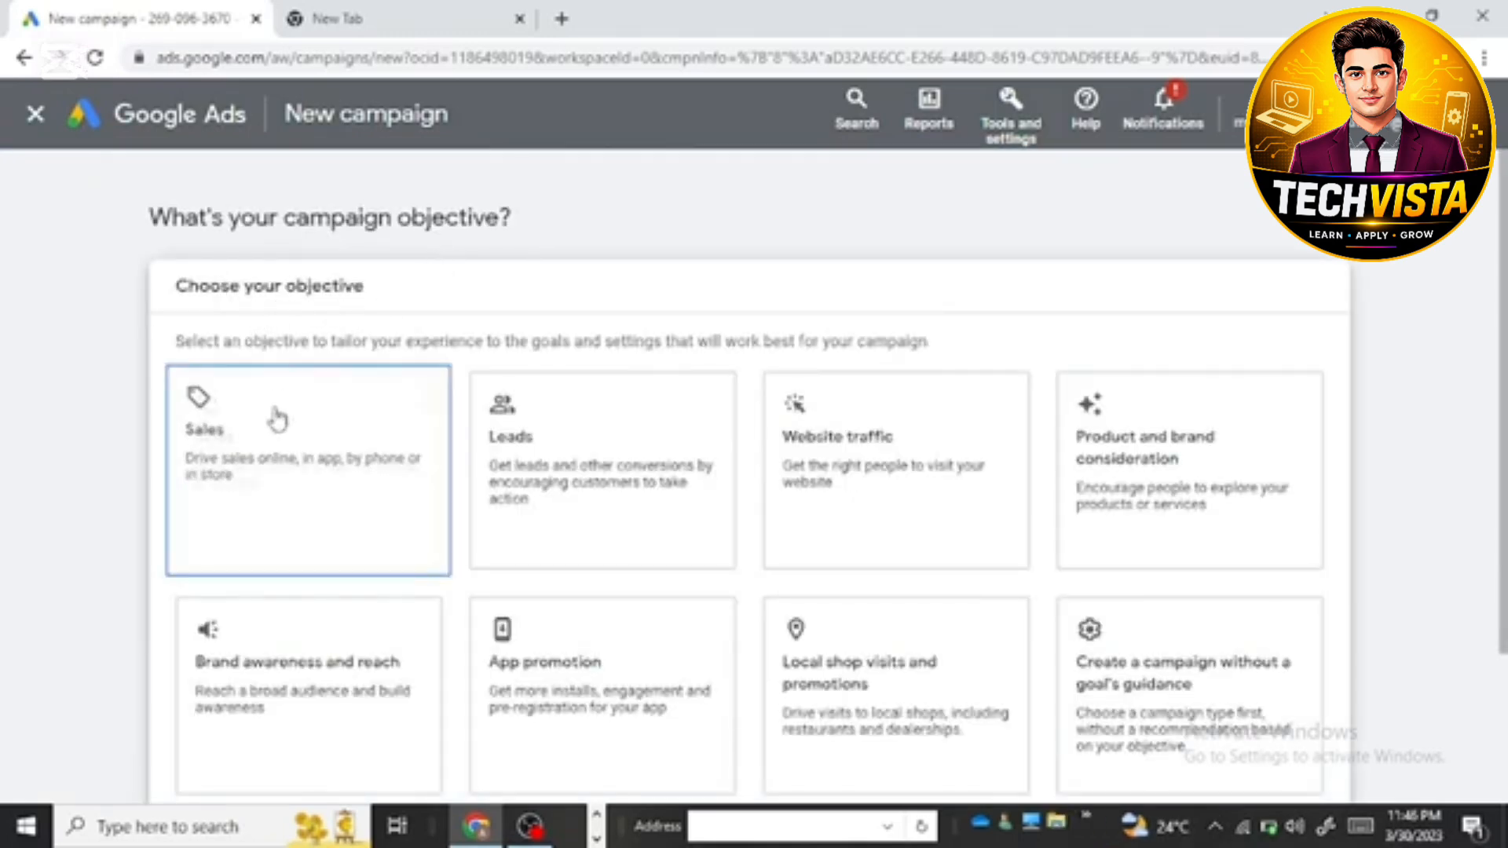
click(483, 467)
click(380, 472)
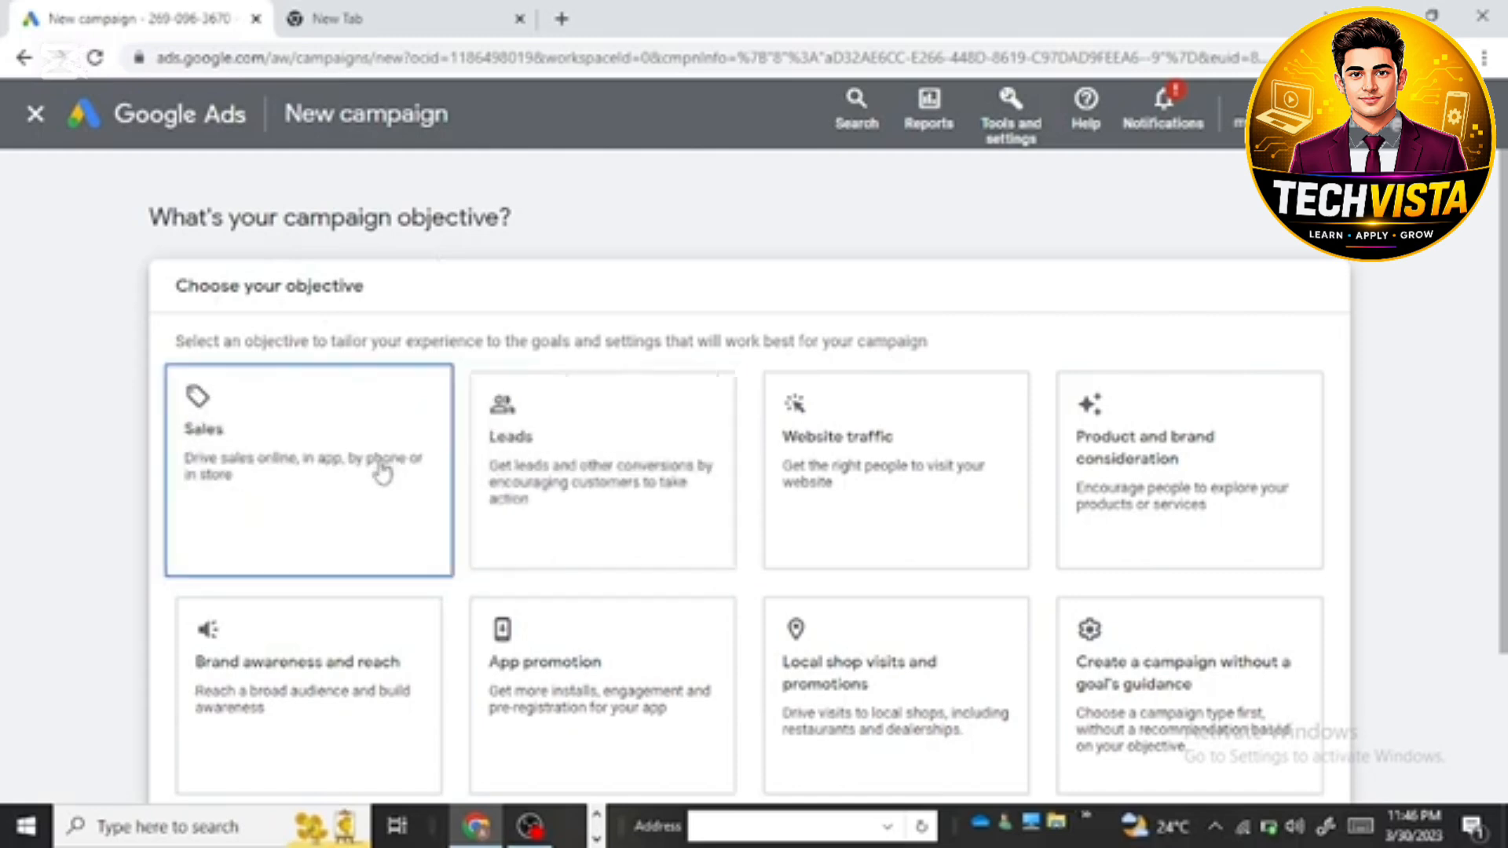
click(522, 471)
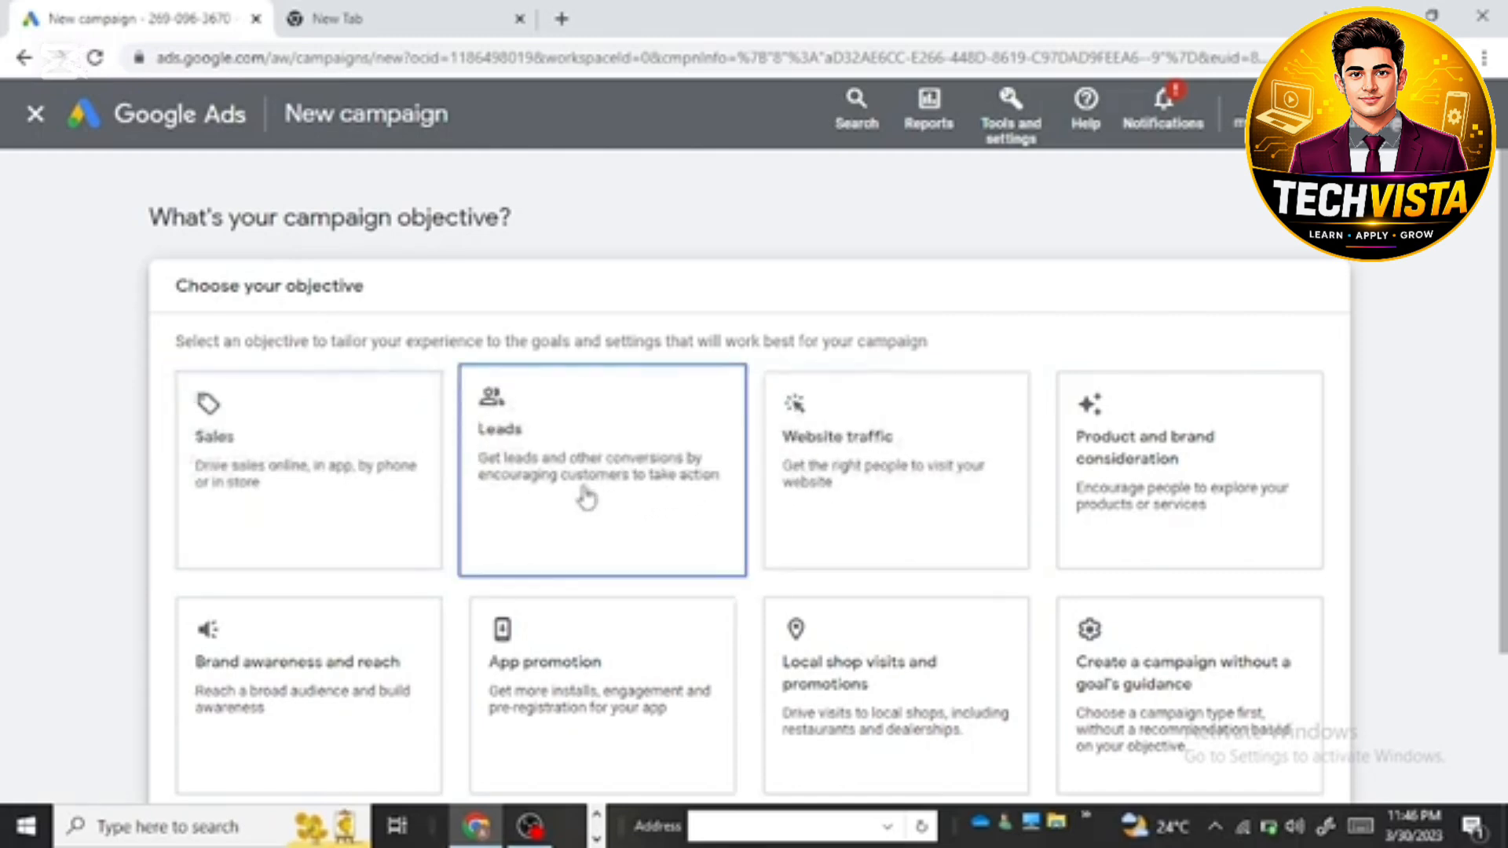
scroll(585, 496, down, 7)
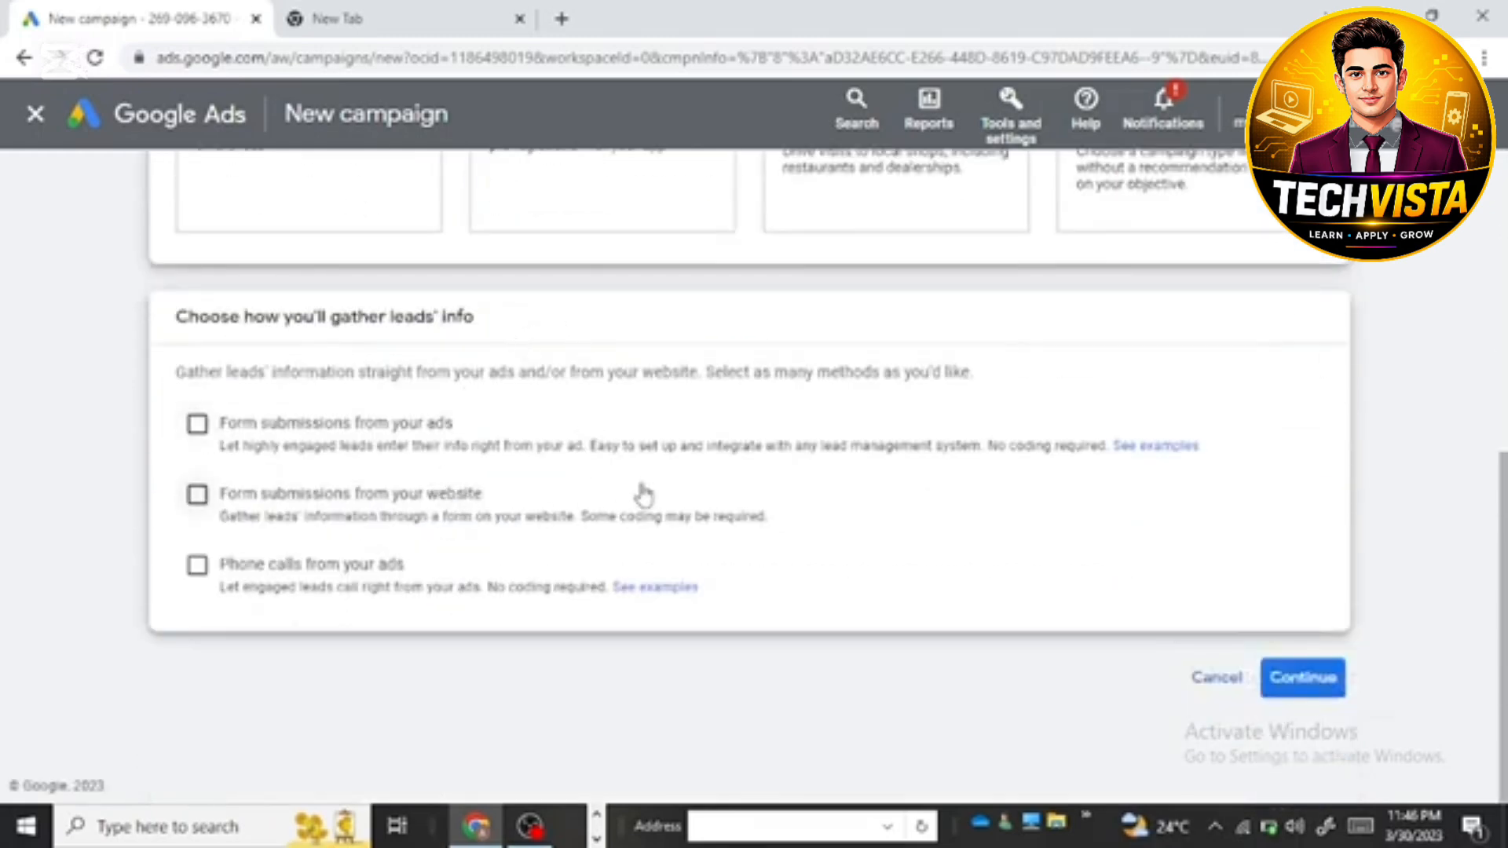
click(1288, 680)
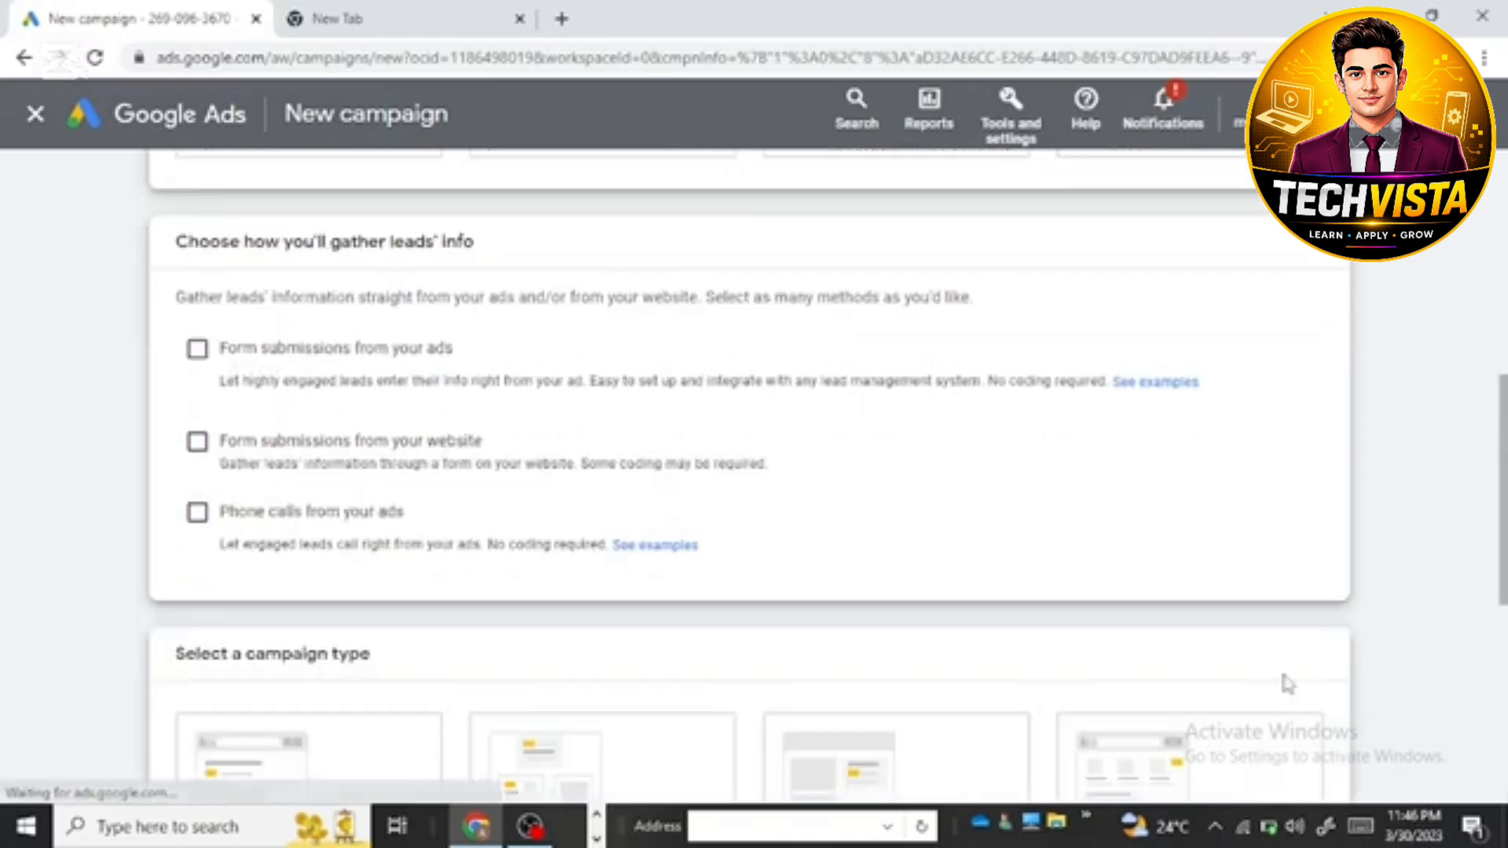
scroll(739, 598, down, 3)
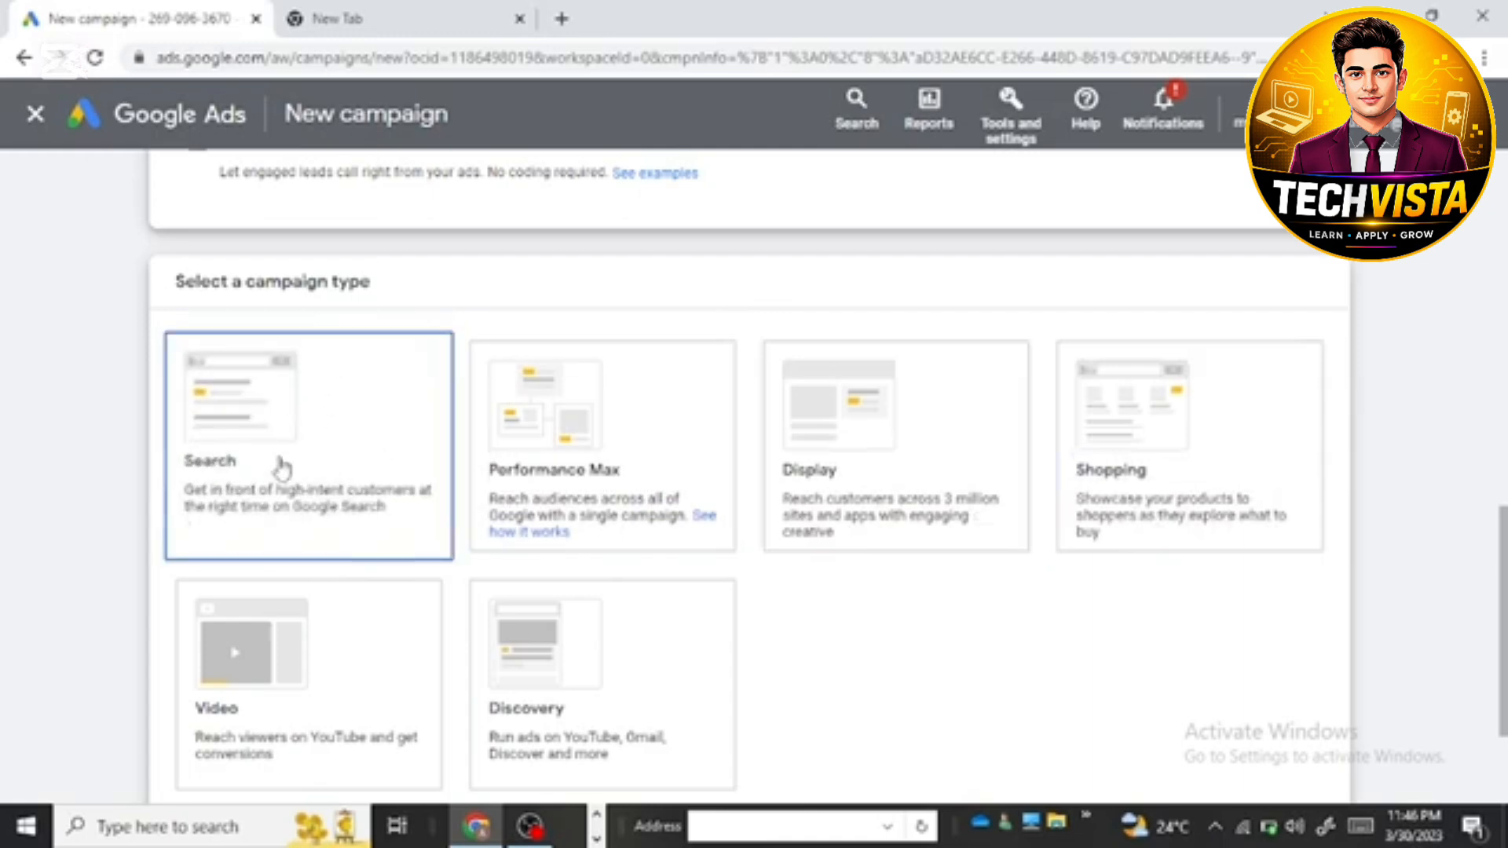
scroll(370, 568, down, 7)
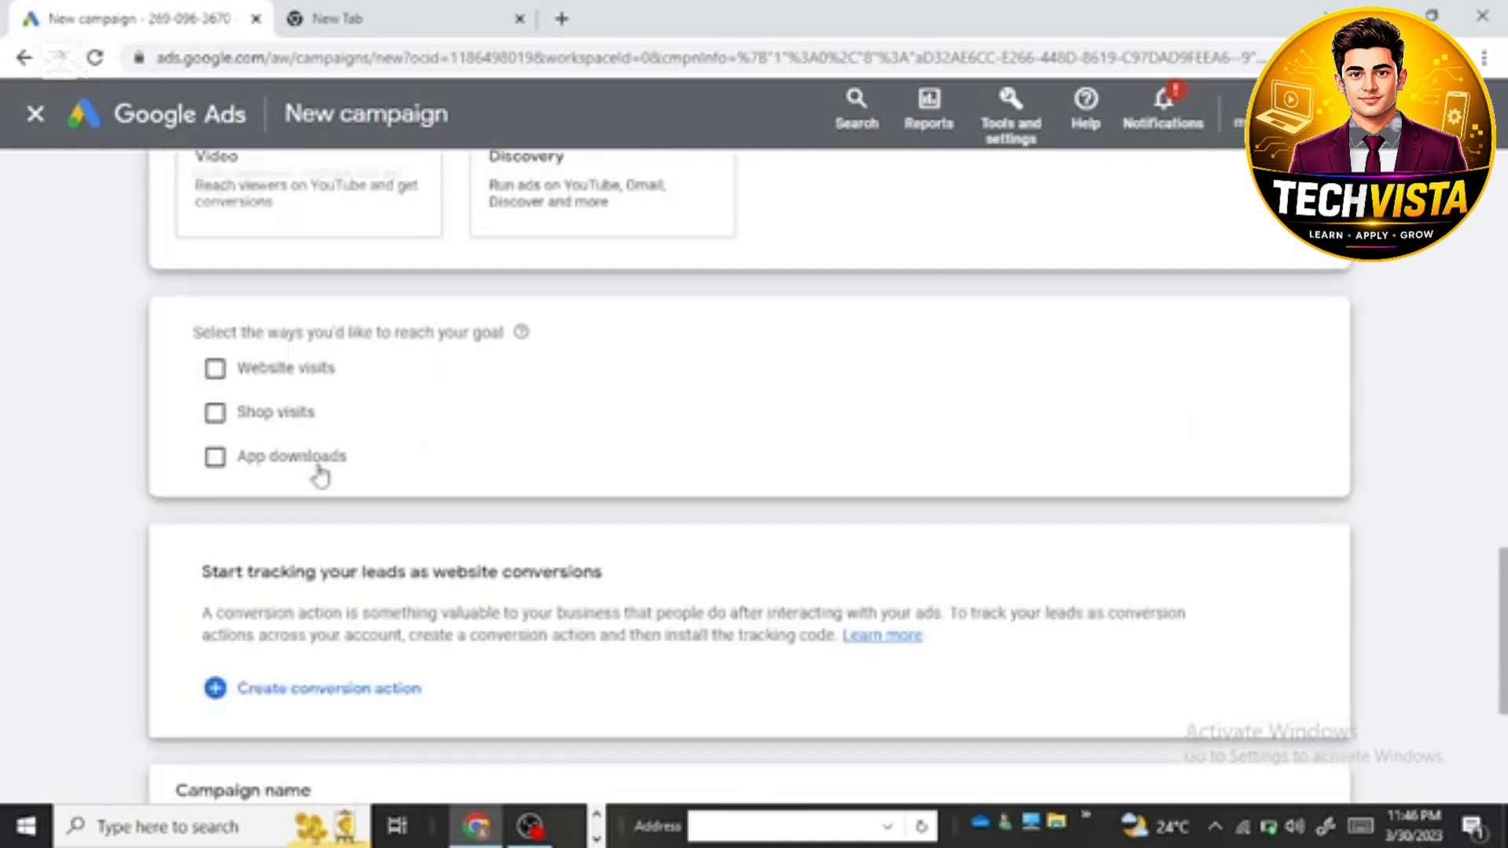
scroll(321, 475, down, 2)
scroll(355, 392, up, 2)
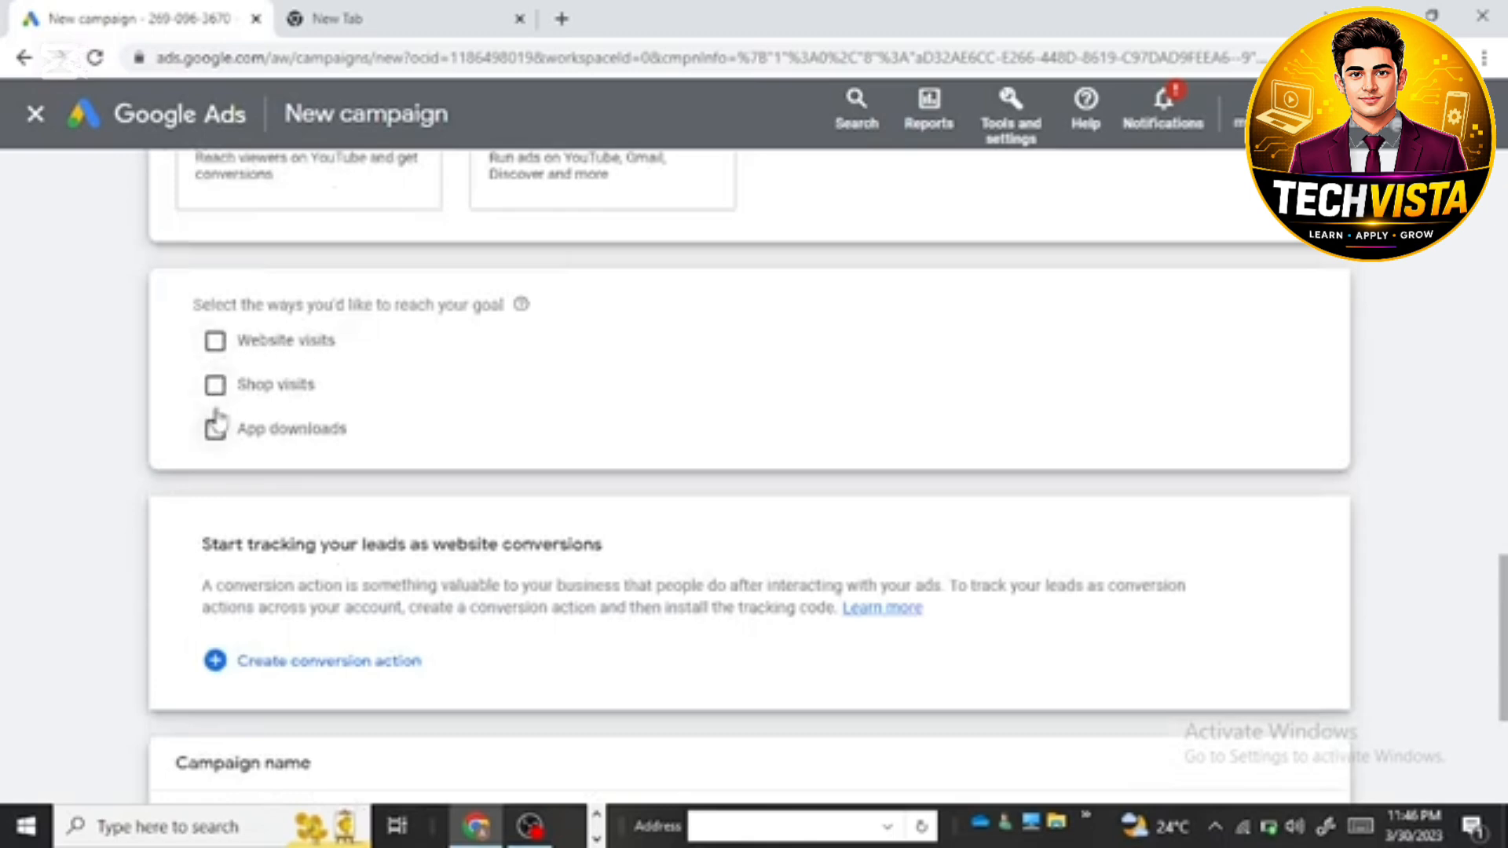
click(215, 342)
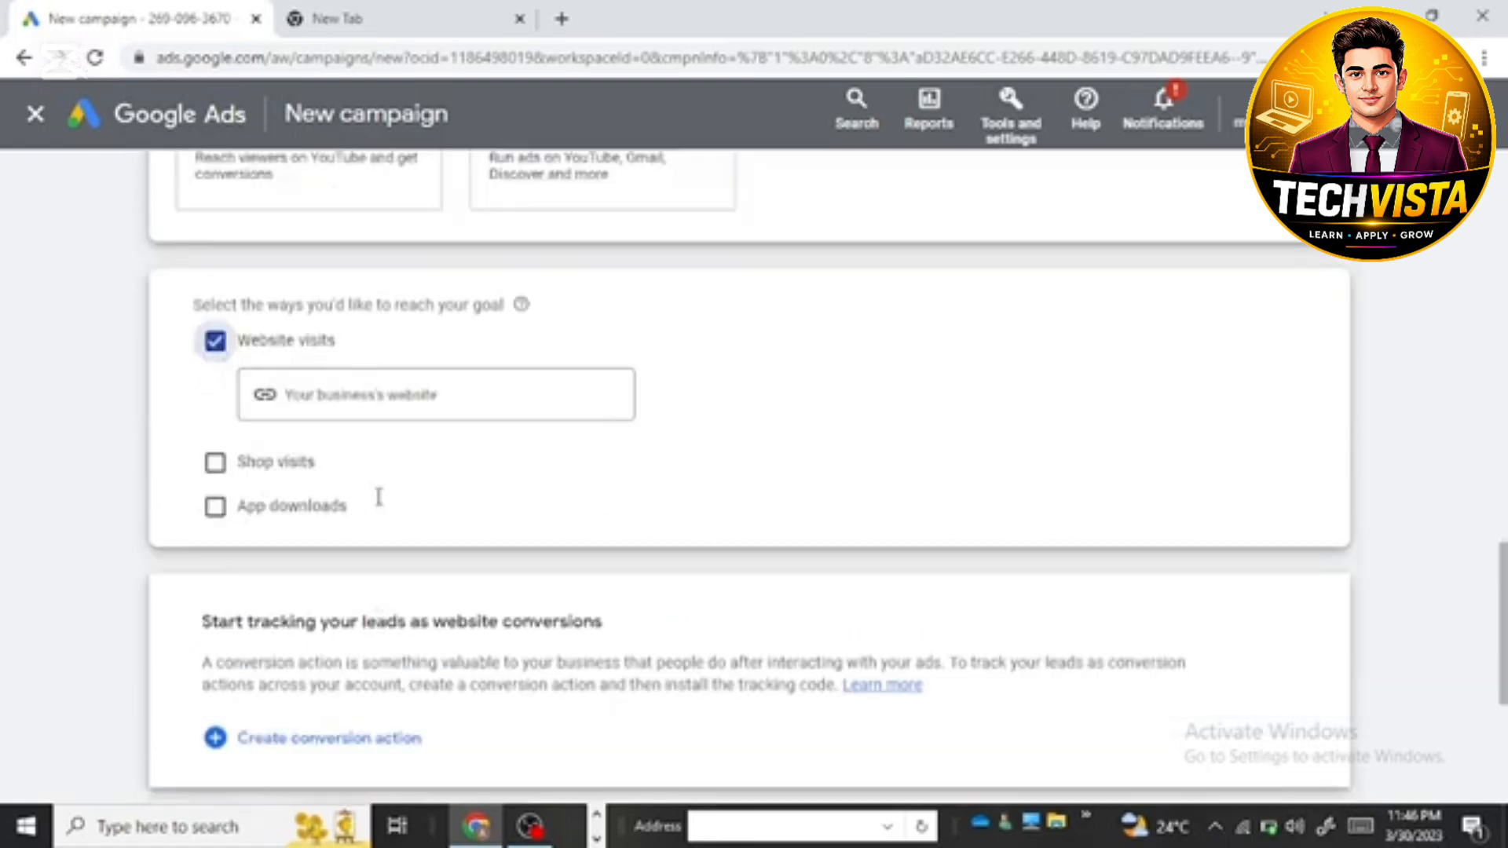
scroll(377, 498, up, 1)
click(315, 503)
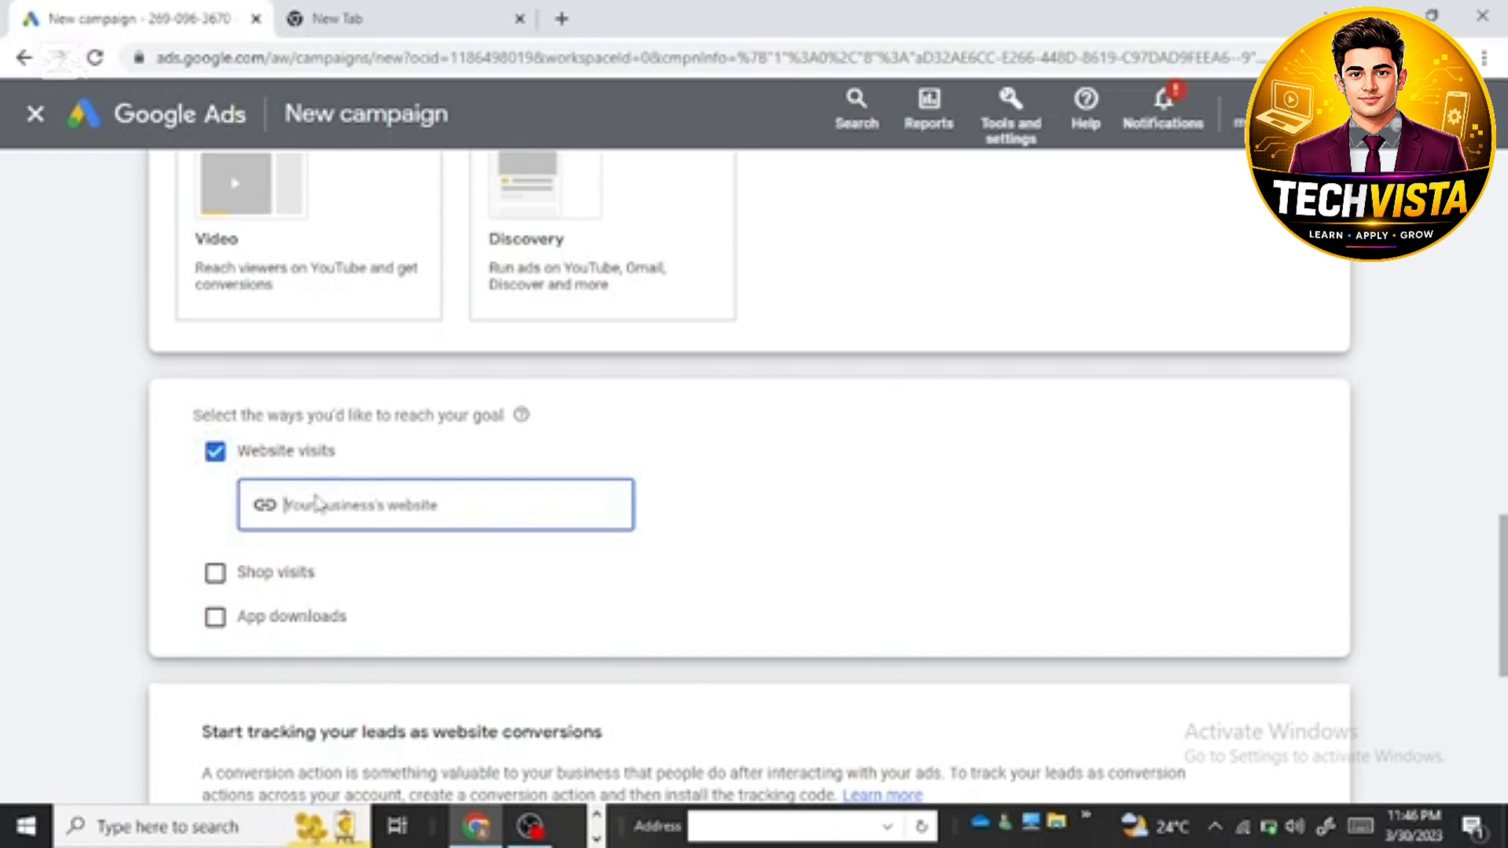
text(https://clickedeer.com/)
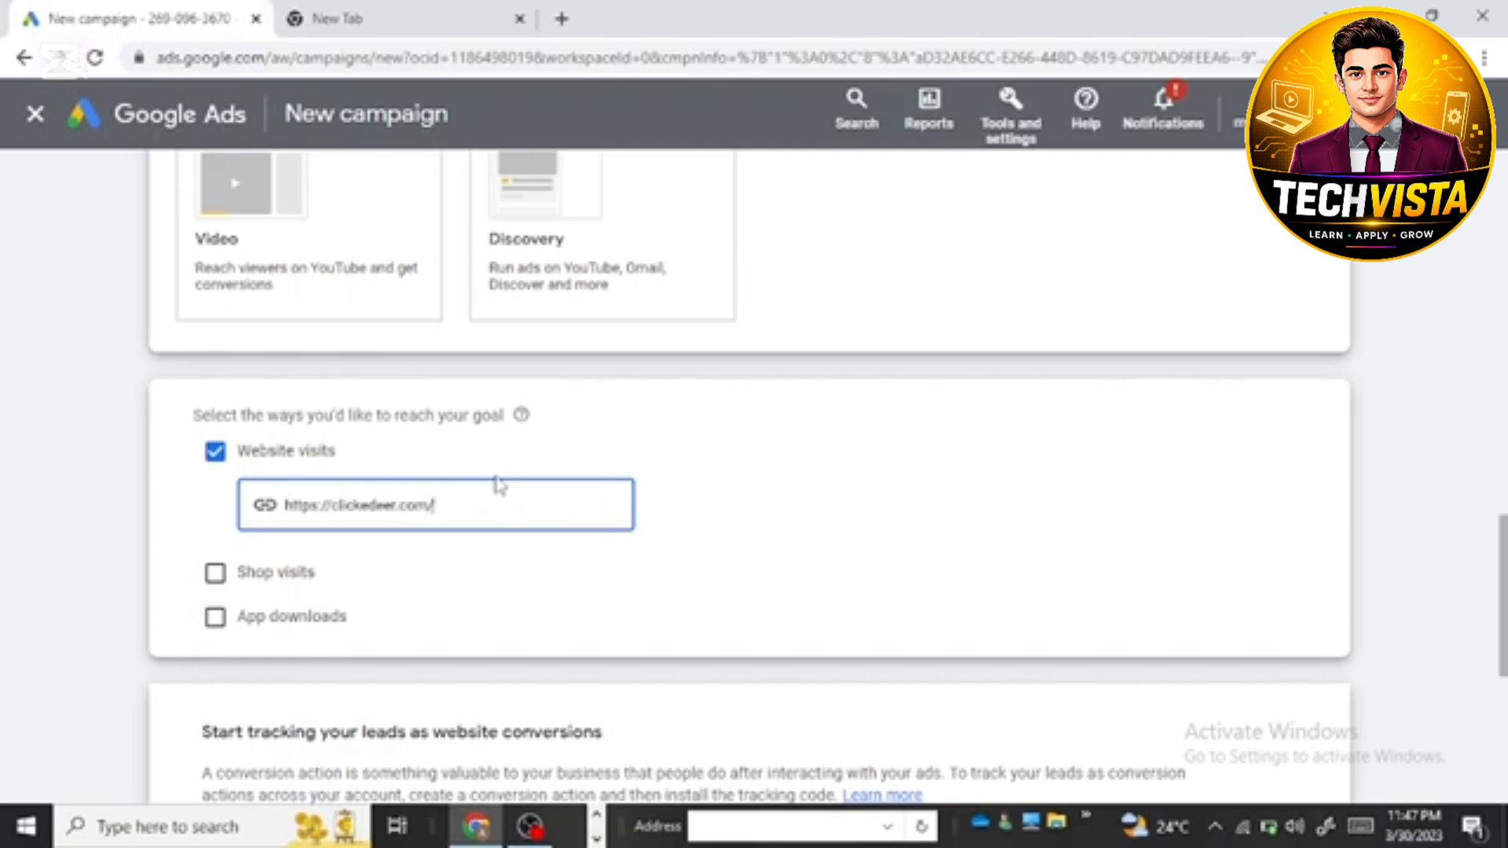
Step: Name the campaign BEST SEO AGENCY and continue by starting a new campaign instead of finishing a saved draft
scroll(427, 531, down, 5)
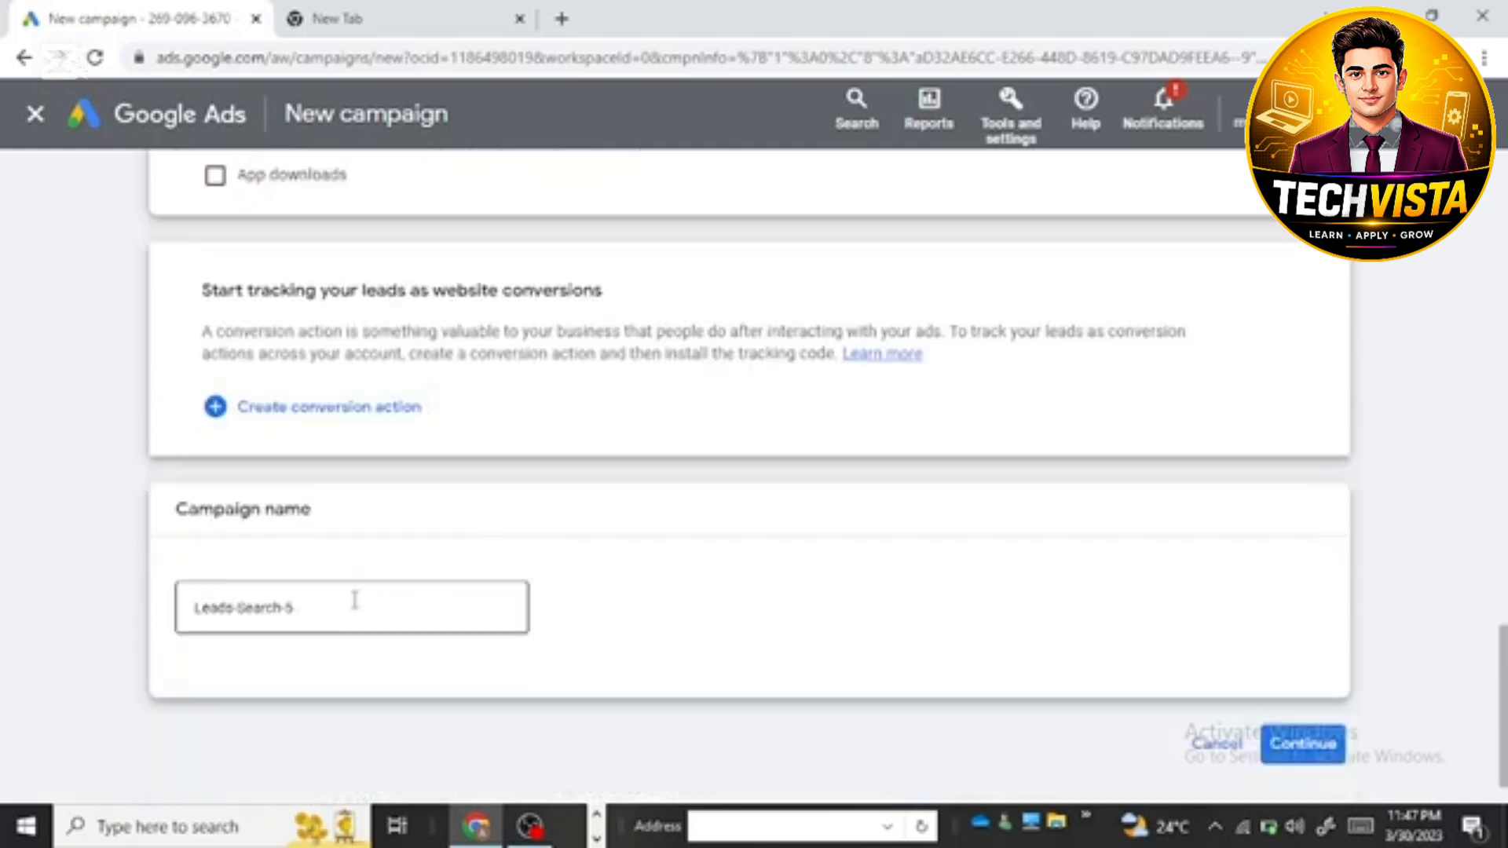
click(353, 606)
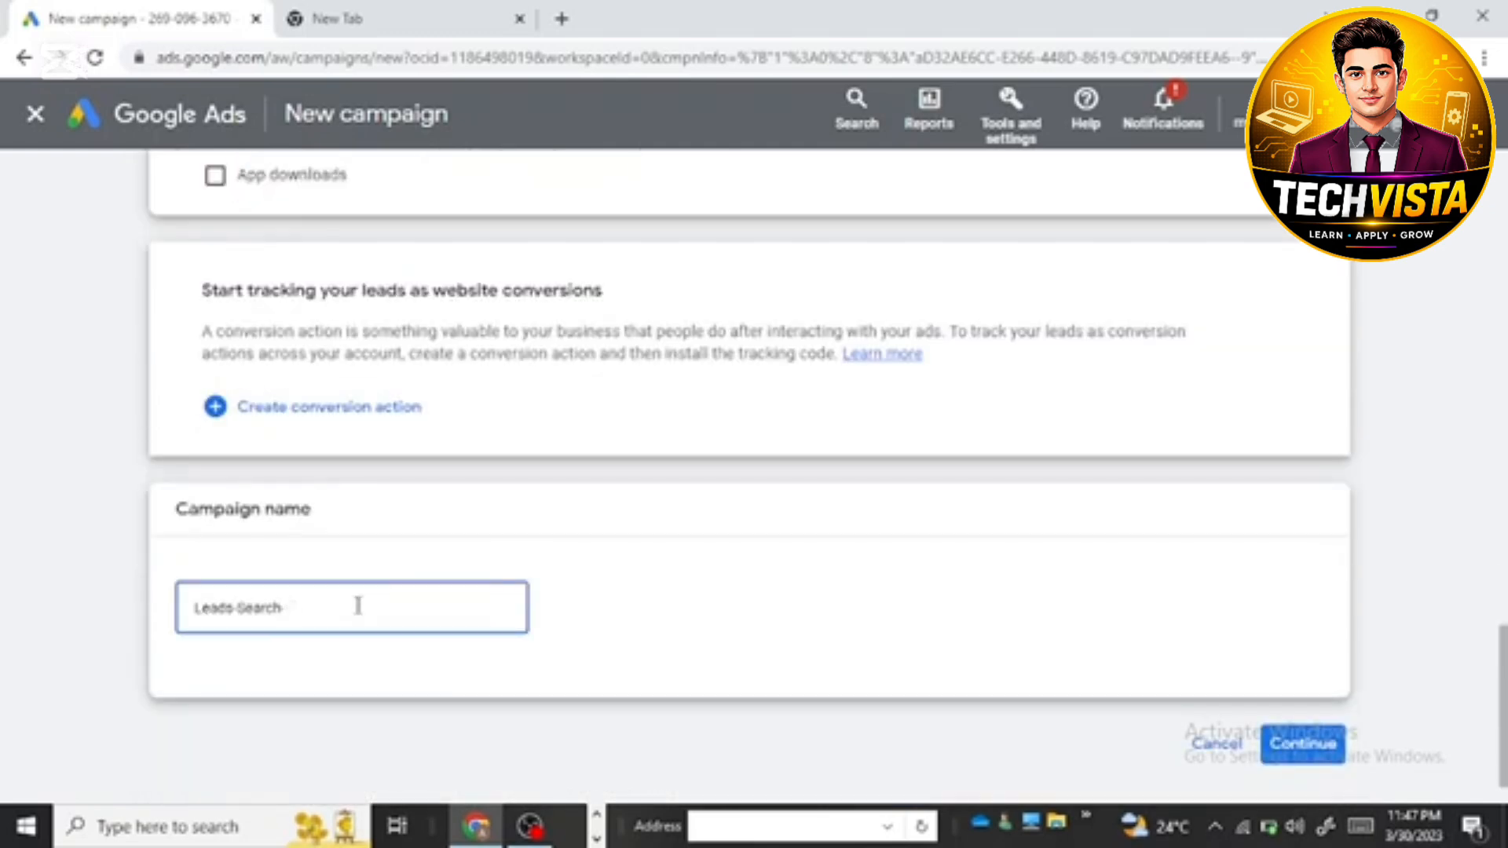
key(BackSpace)
key(BackSpace)
key(BackSpace)
key(BackSpace)
key(BackSpace)
key(BackSpace)
key(BackSpace)
key(BackSpace)
key(BackSpace)
key(BackSpace)
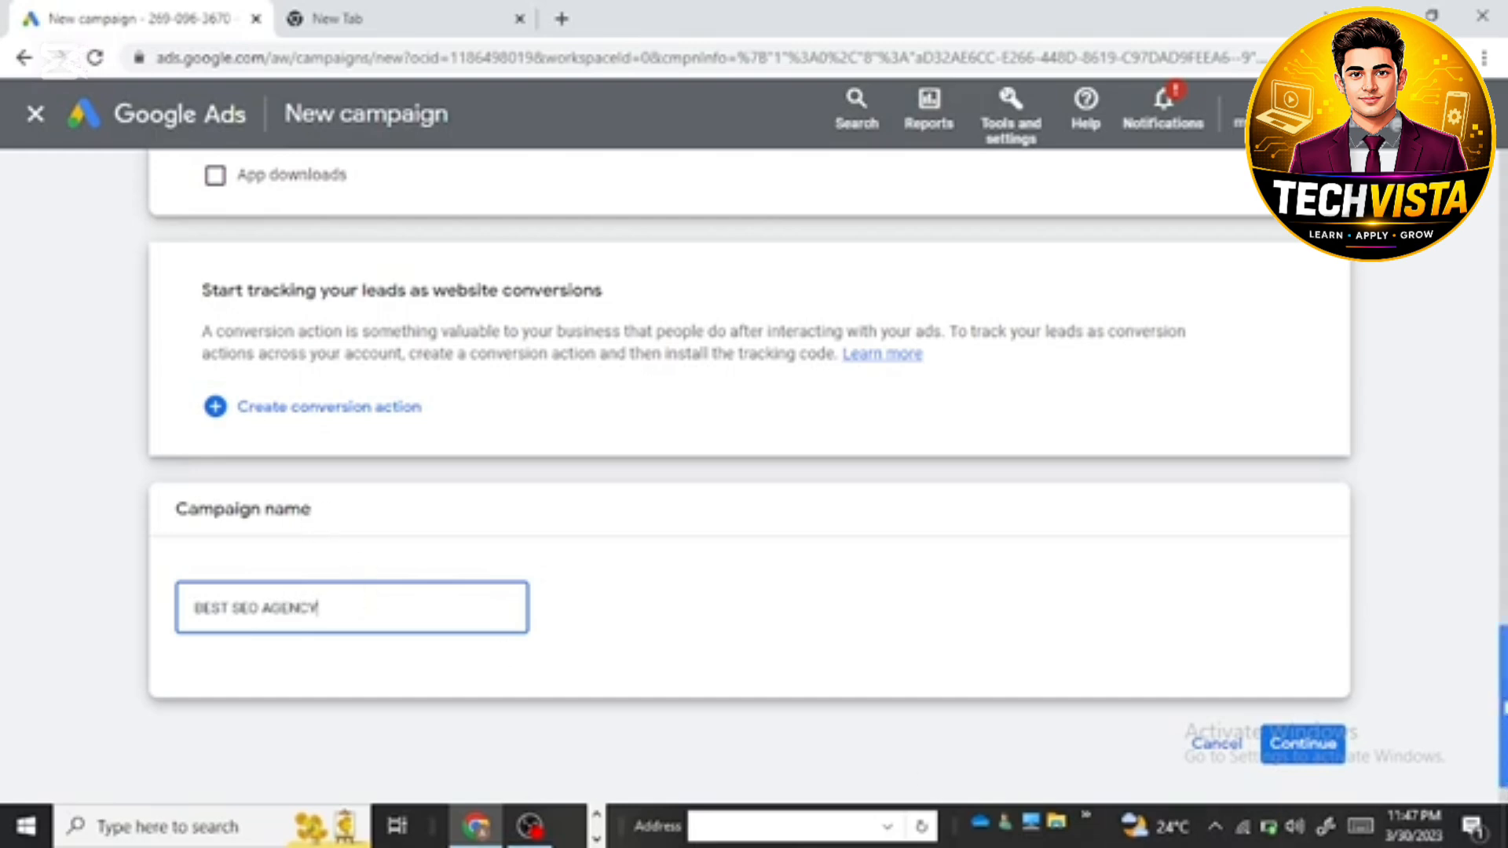
click(1317, 766)
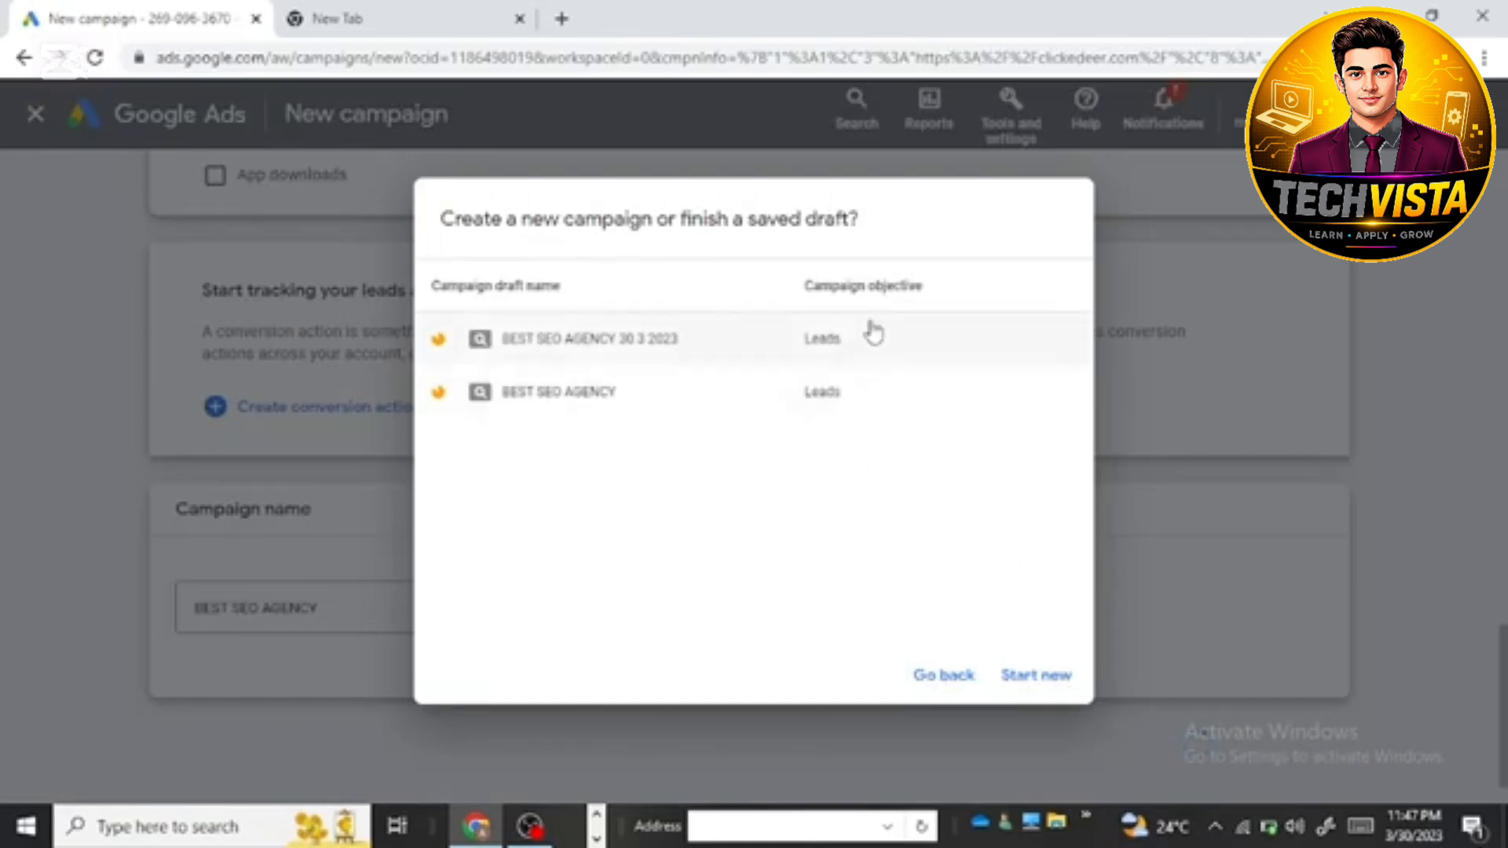
click(1029, 677)
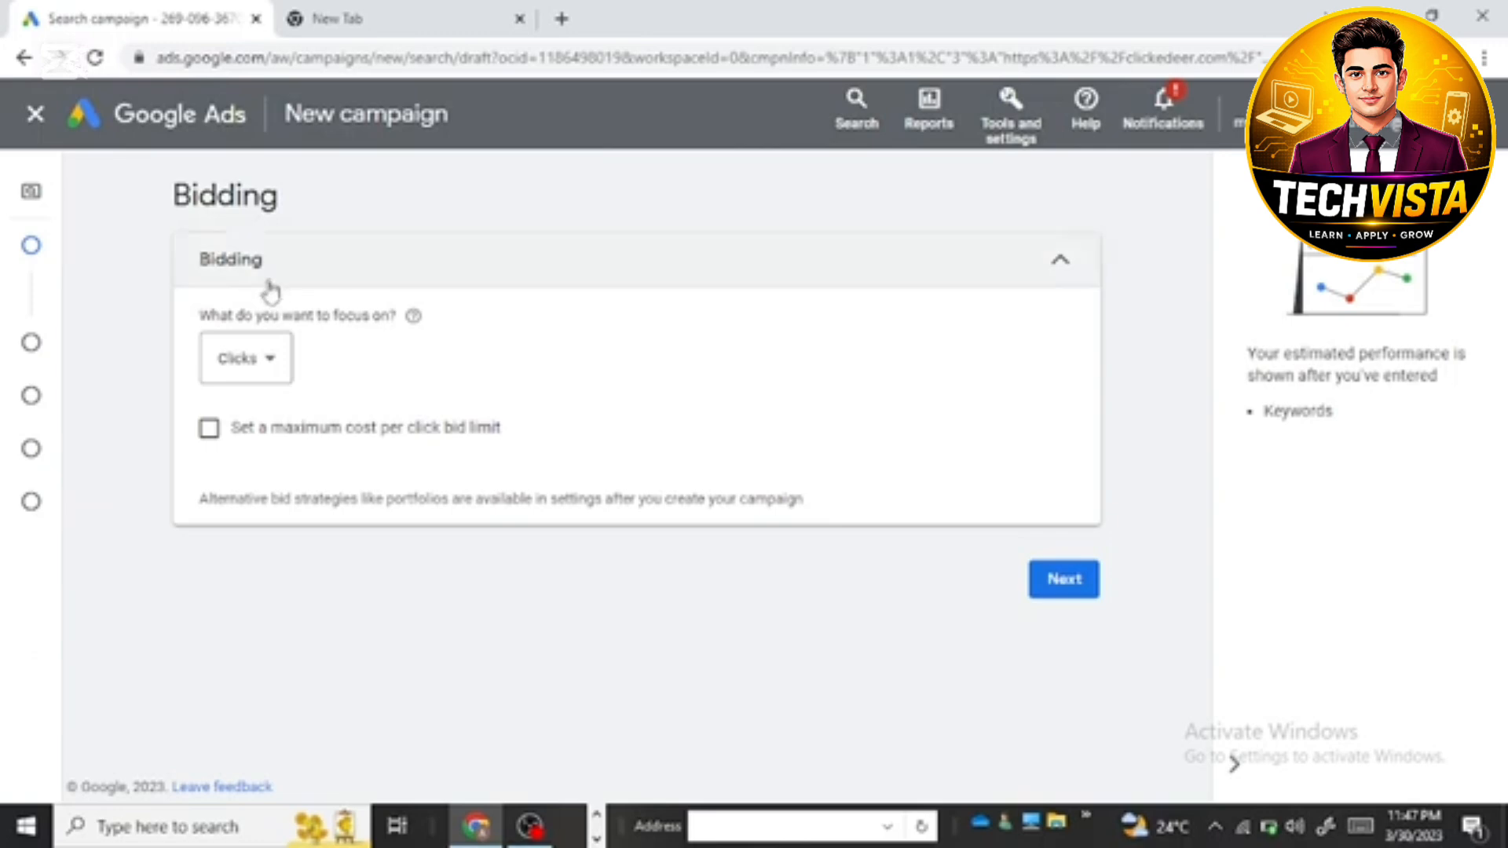
Step: Keep bidding focused on clicks, set a maximum CPC bid limit of PKR 50, and proceed to the campaign settings
click(269, 367)
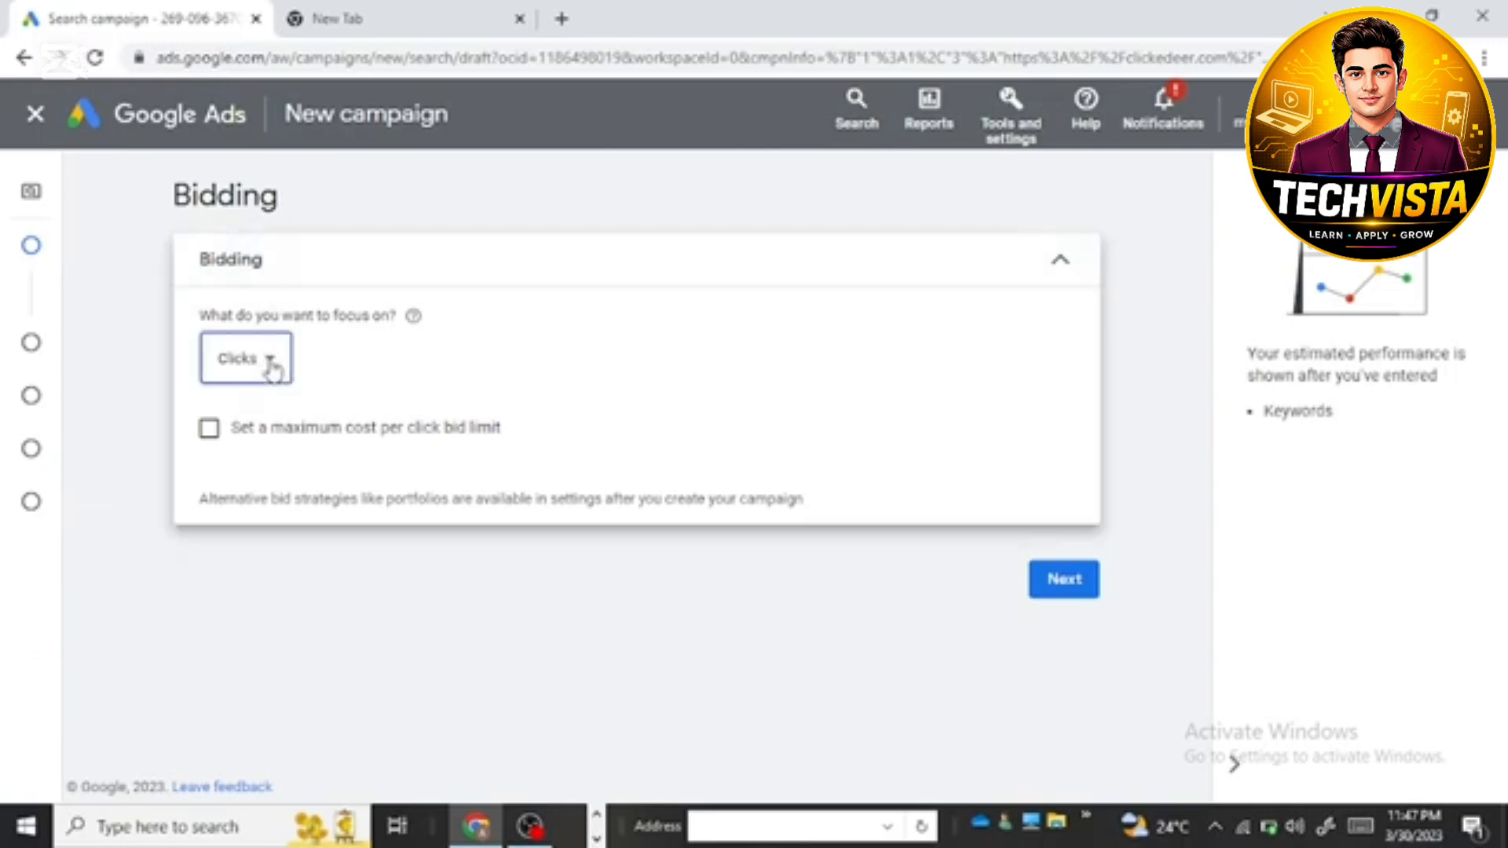
click(526, 329)
click(206, 428)
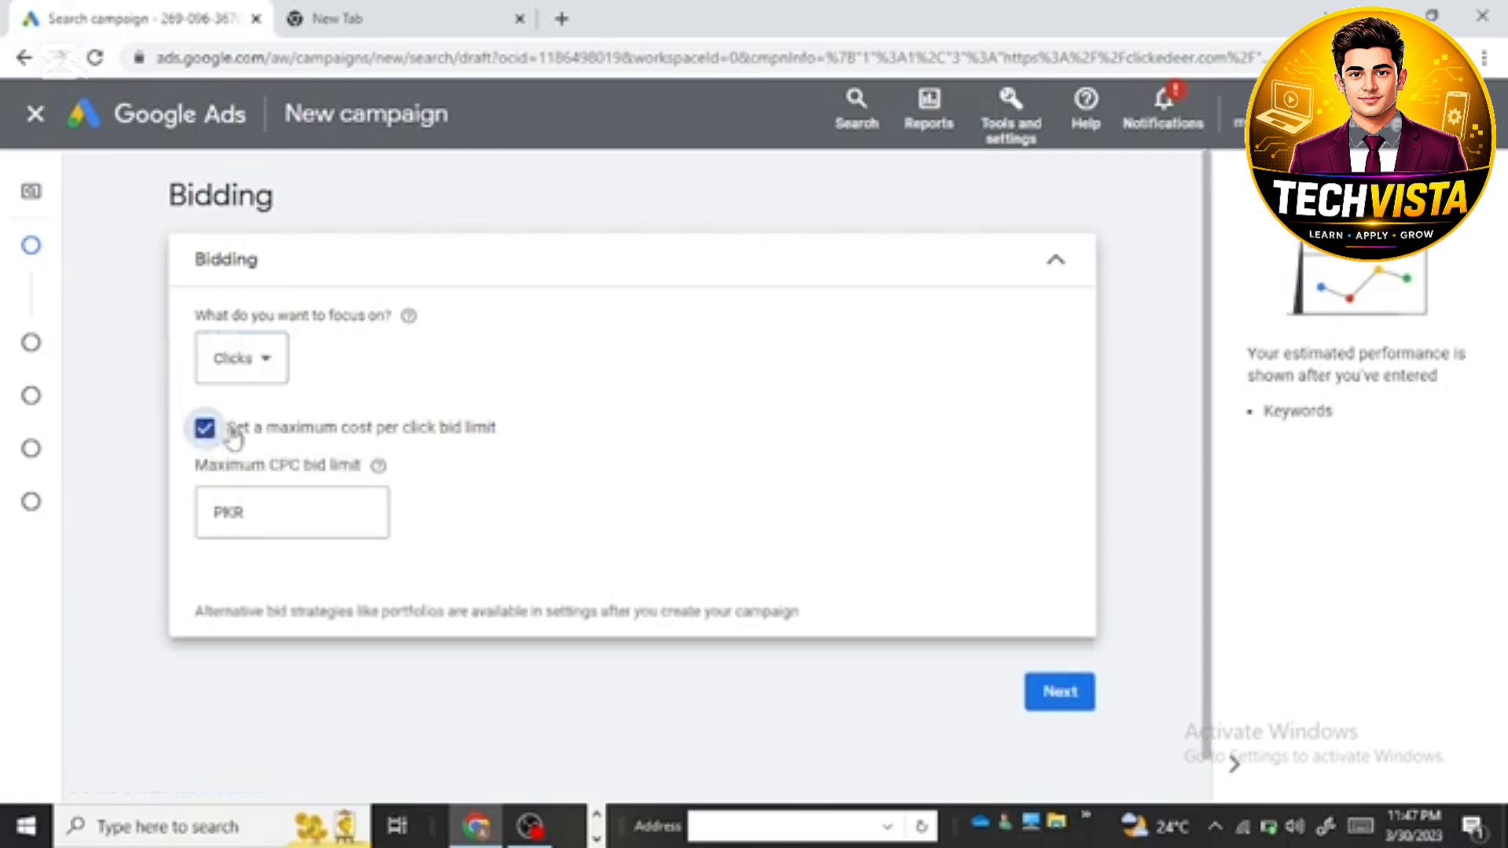
click(265, 518)
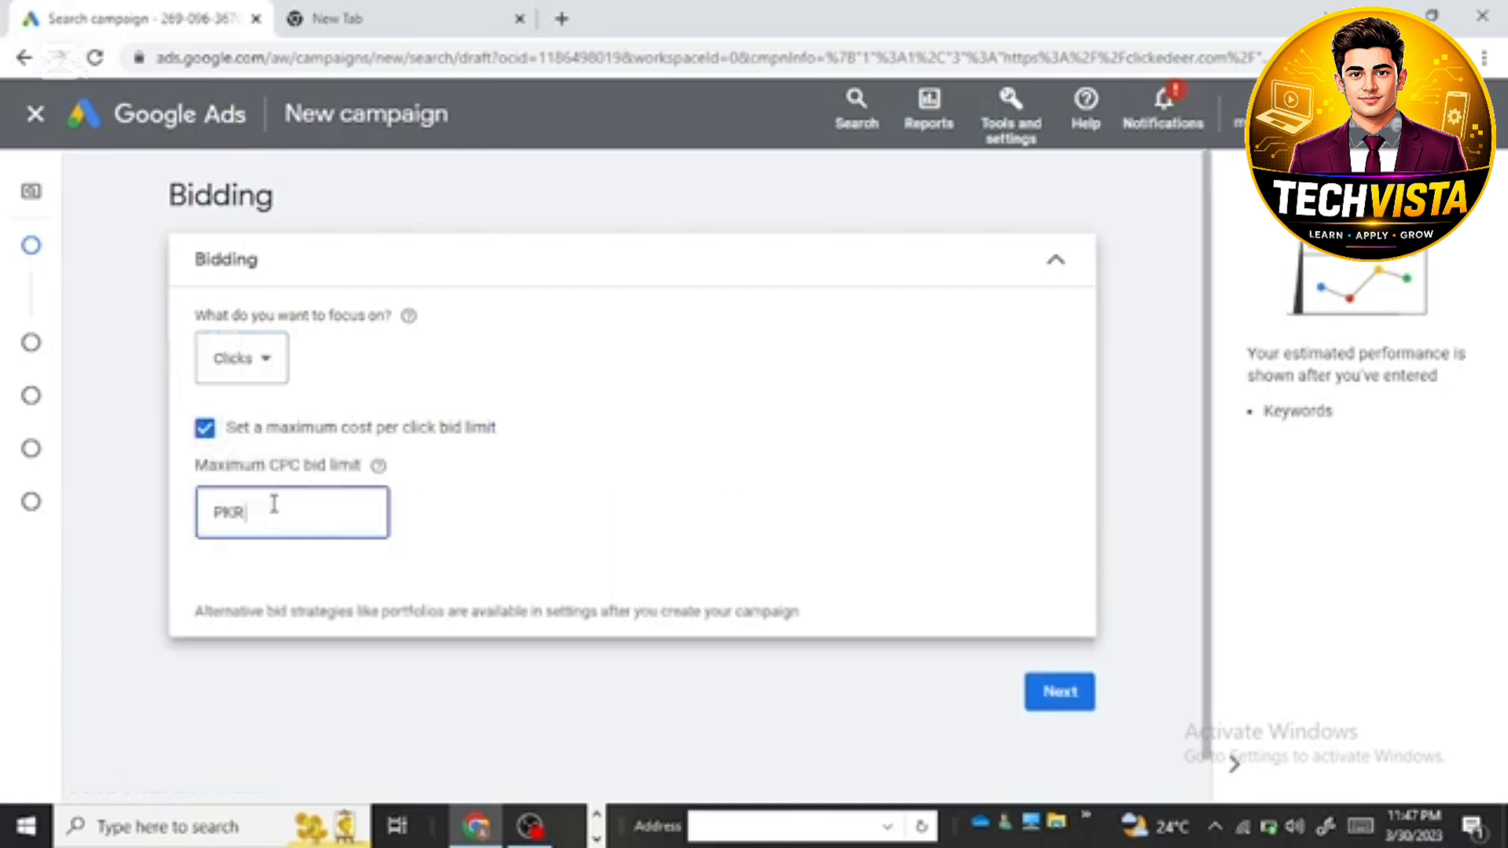
text(50)
scroll(581, 542, down, 1)
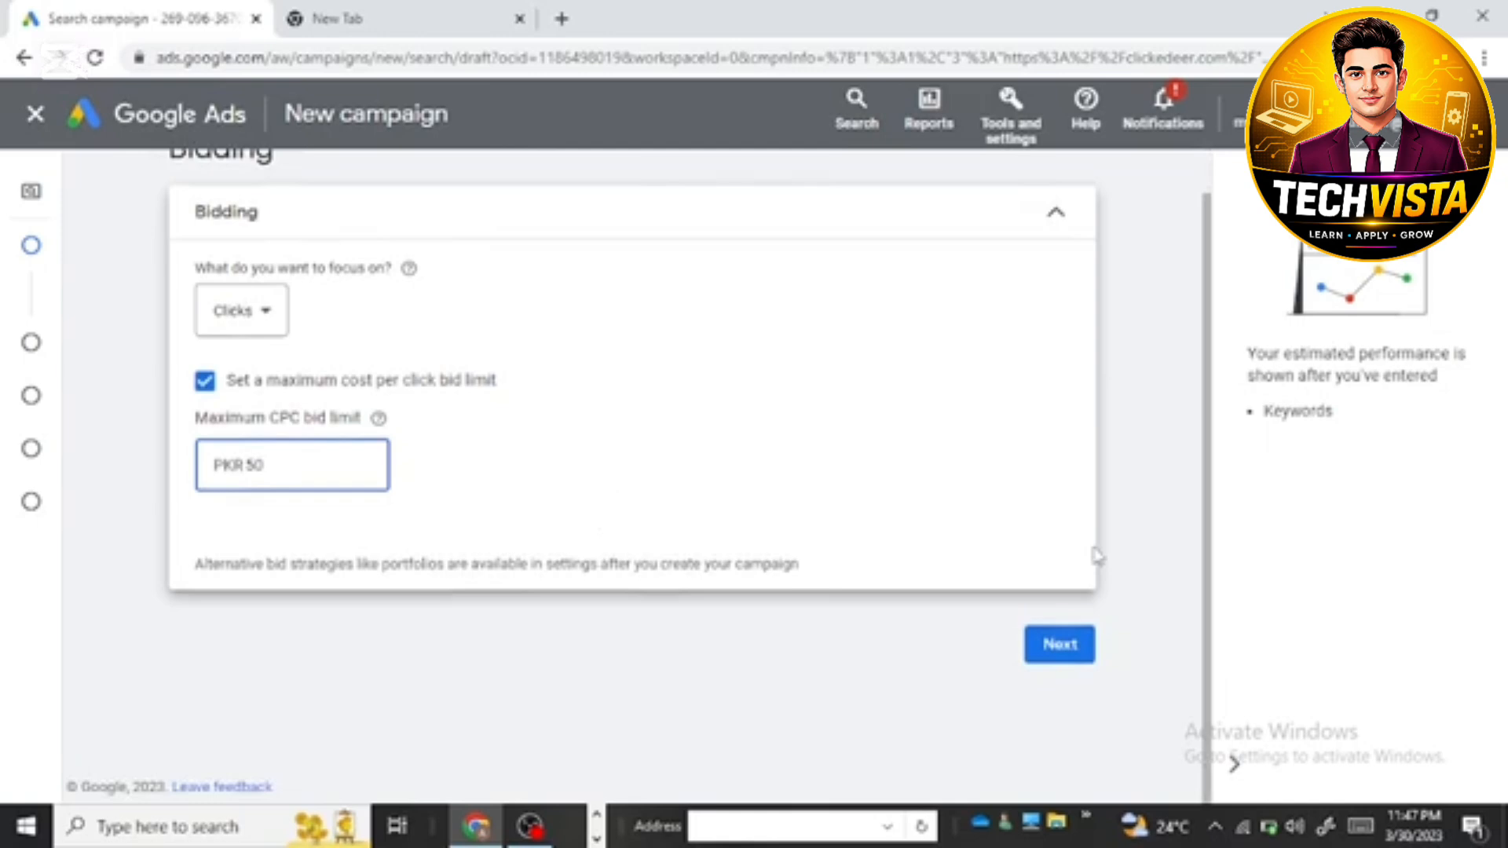
click(1064, 649)
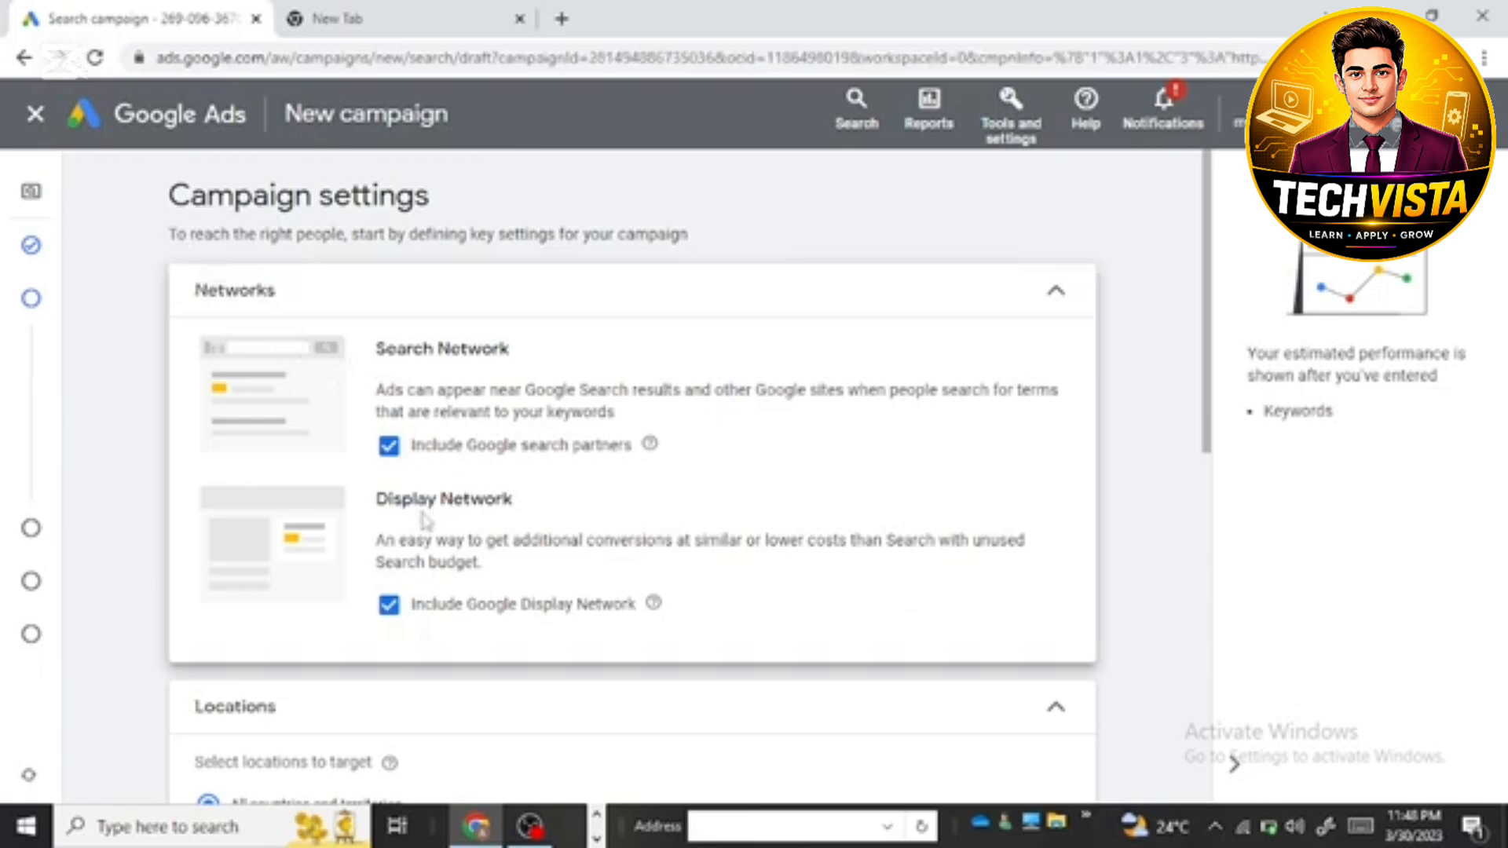
Step: Set the campaign's target location to Pakistan, leaving both the search partners and Display Network options enabled
scroll(445, 414, down, 3)
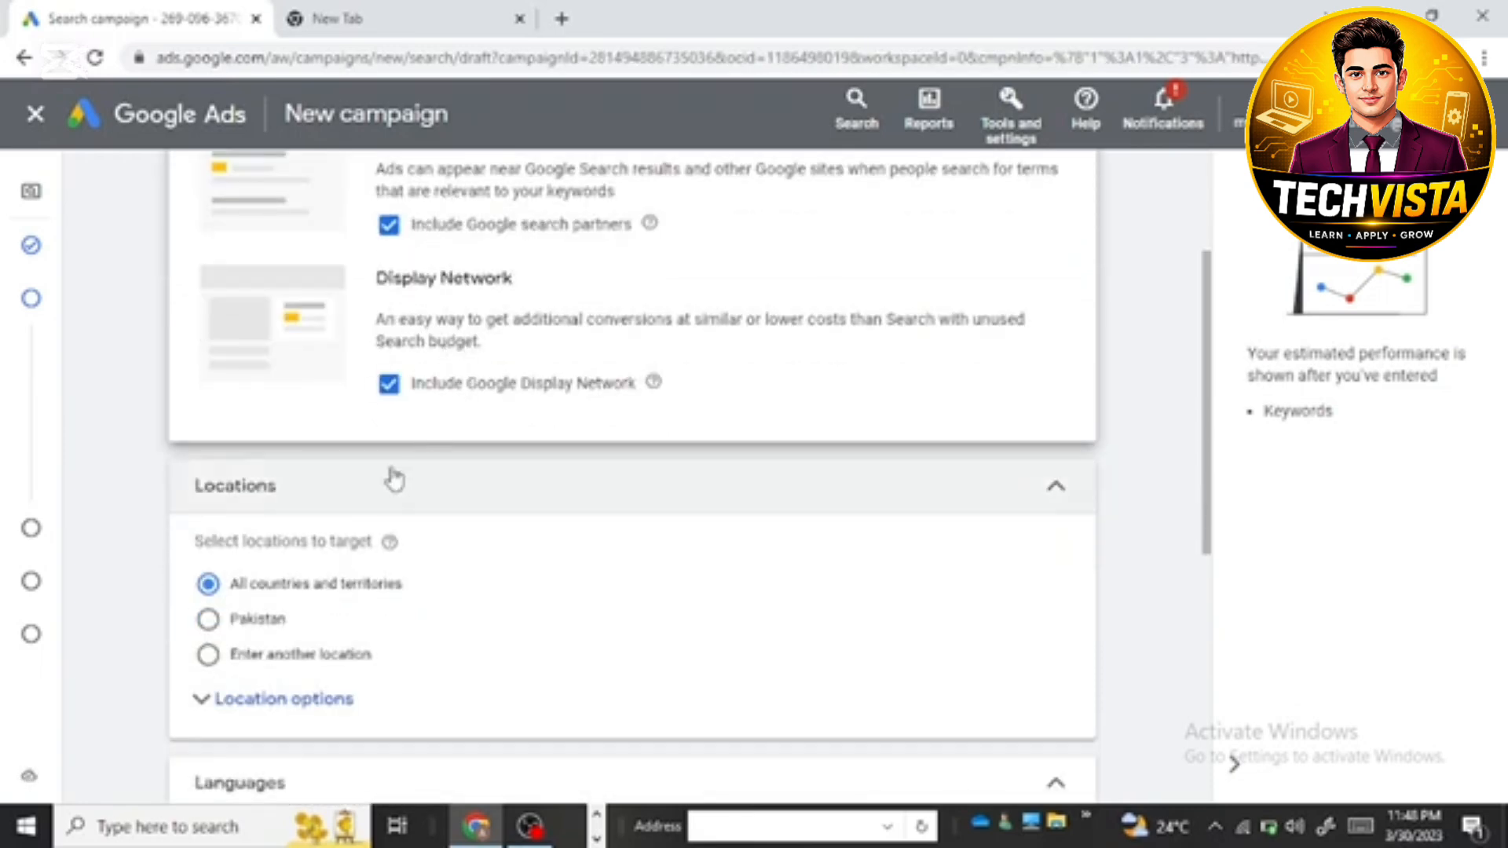
scroll(353, 521, down, 1)
scroll(259, 499, down, 1)
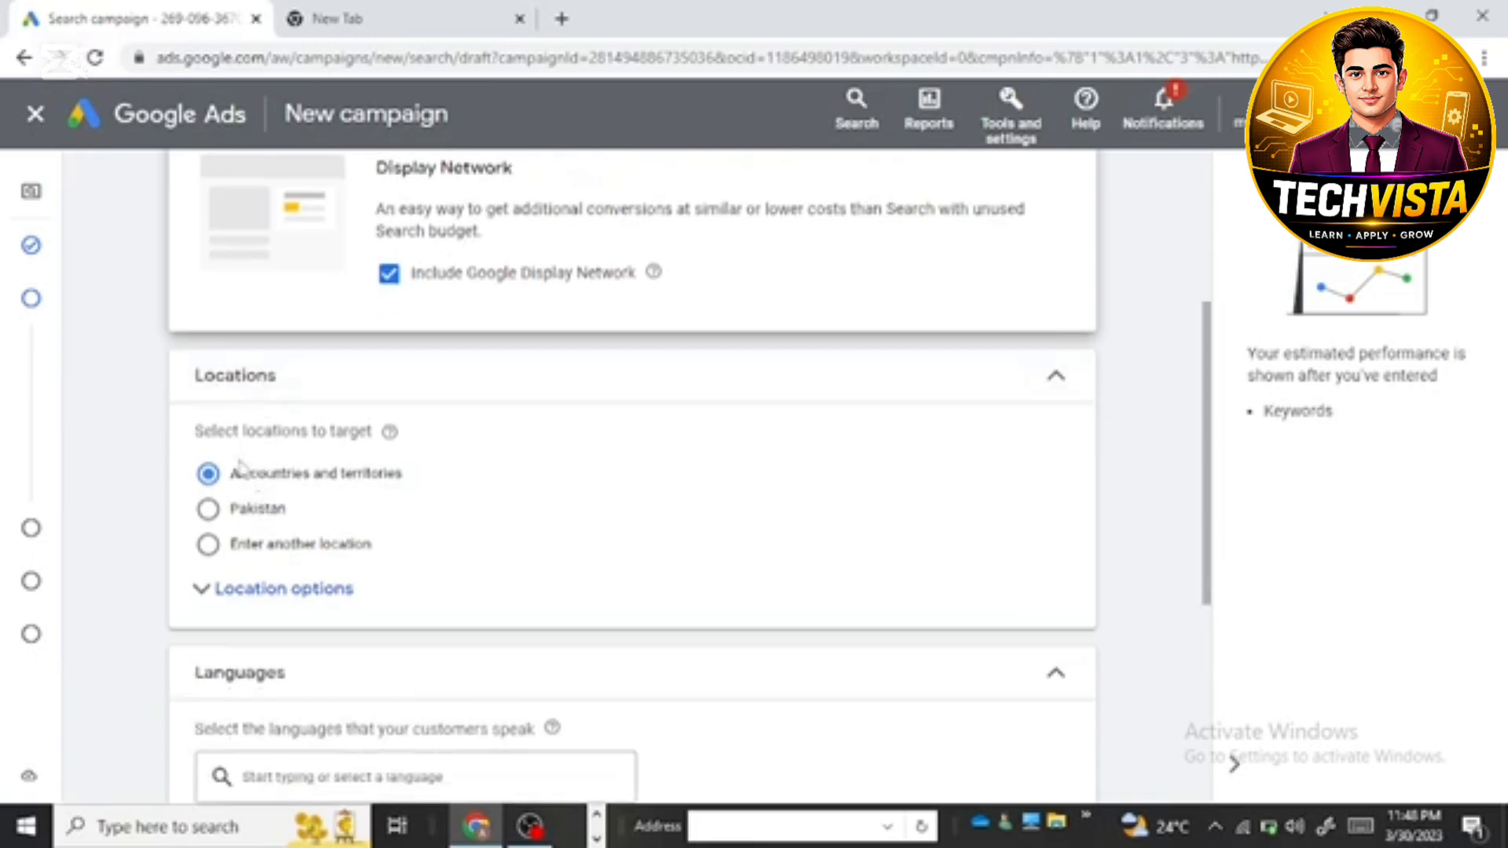
click(207, 509)
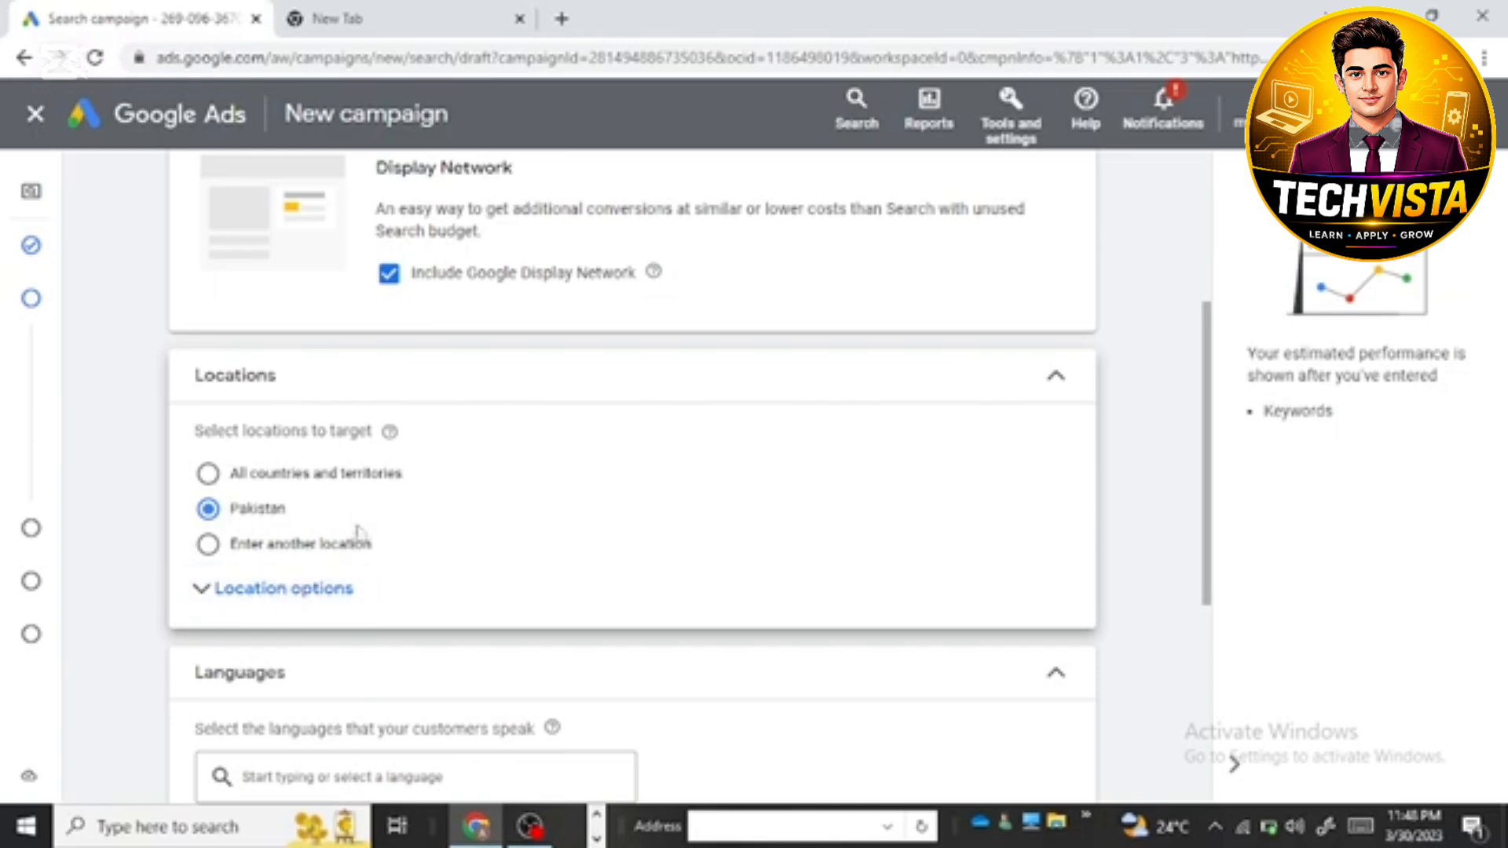
Step: Expand the campaign's audience segments, leaving English as the customer language, and search the segments for SEO
scroll(368, 549, down, 4)
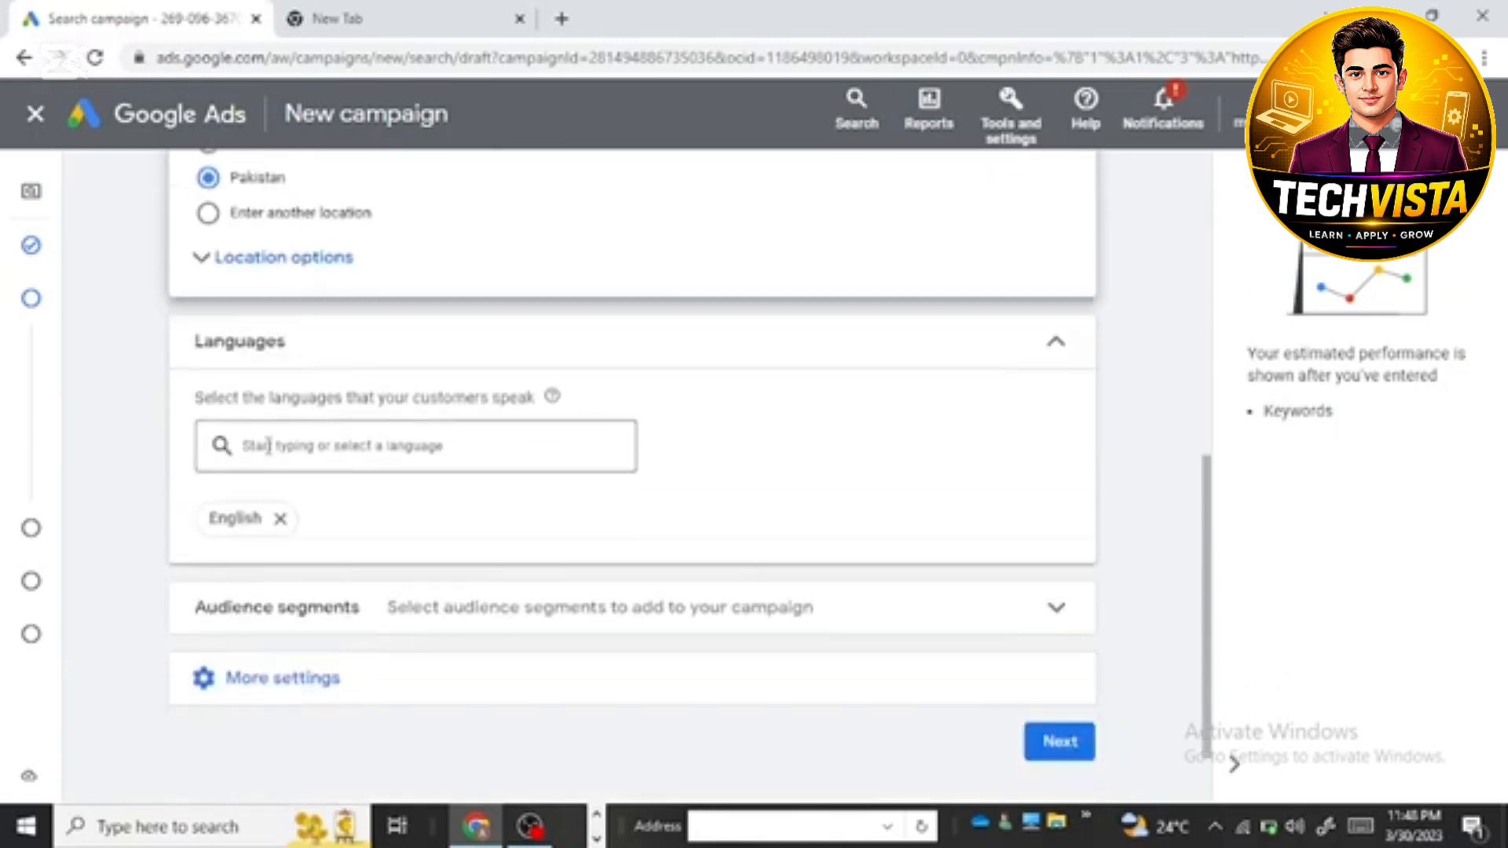
scroll(329, 492, down, 1)
scroll(322, 487, down, 1)
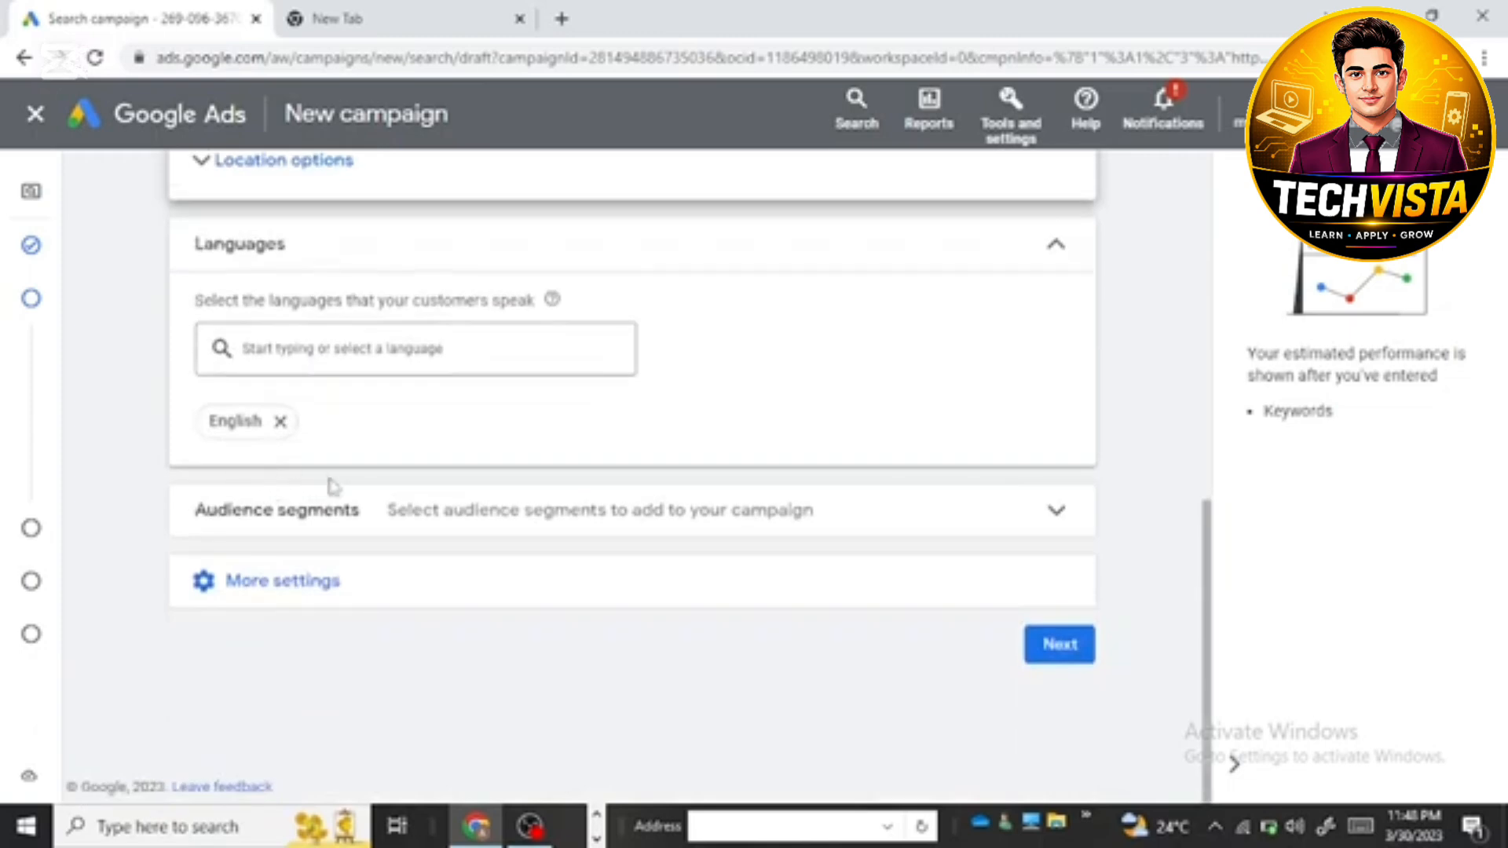
click(335, 522)
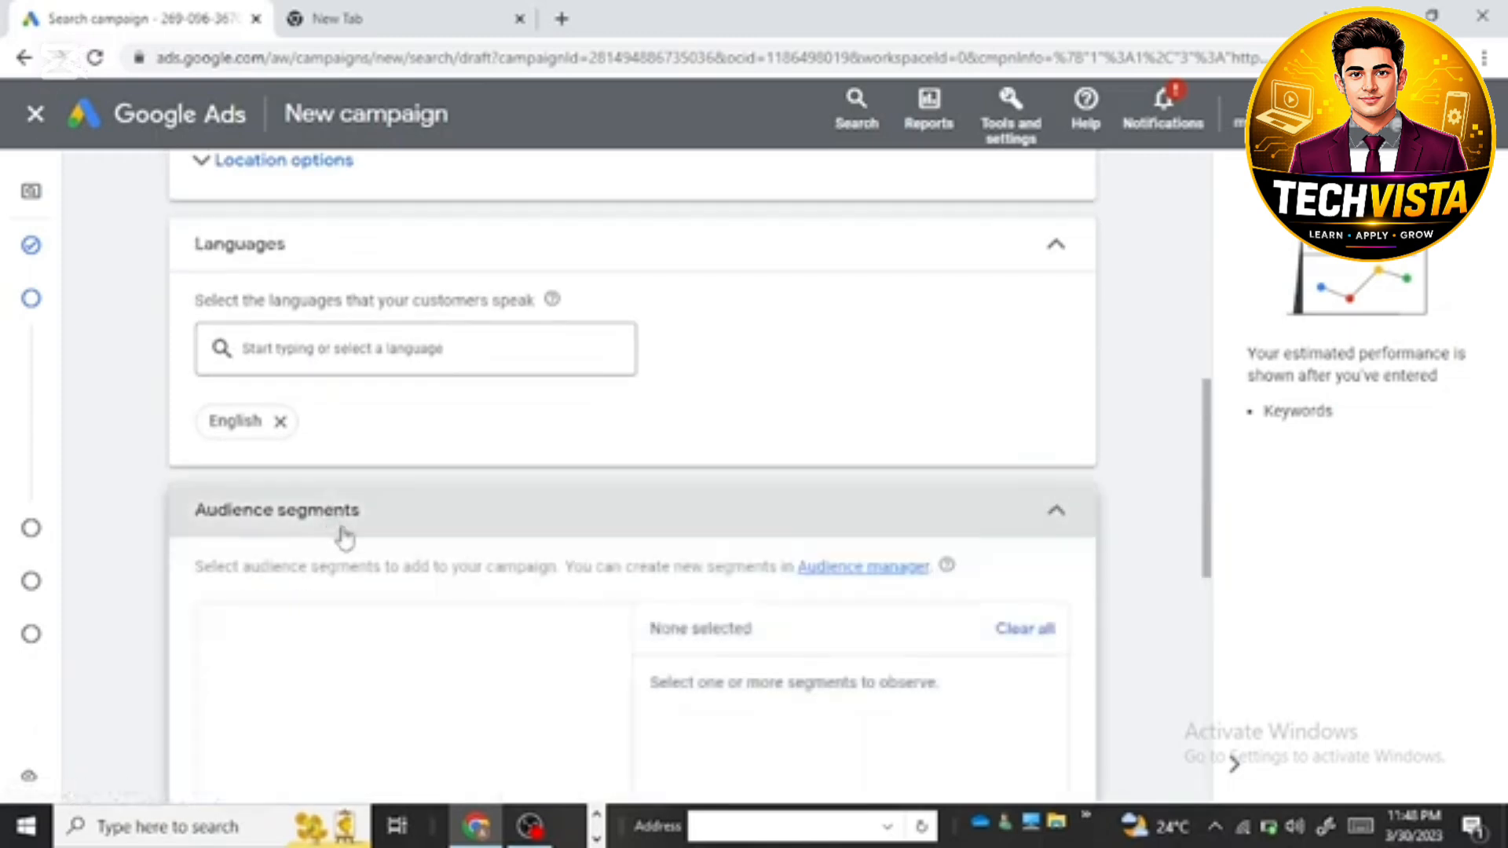
scroll(518, 534, down, 3)
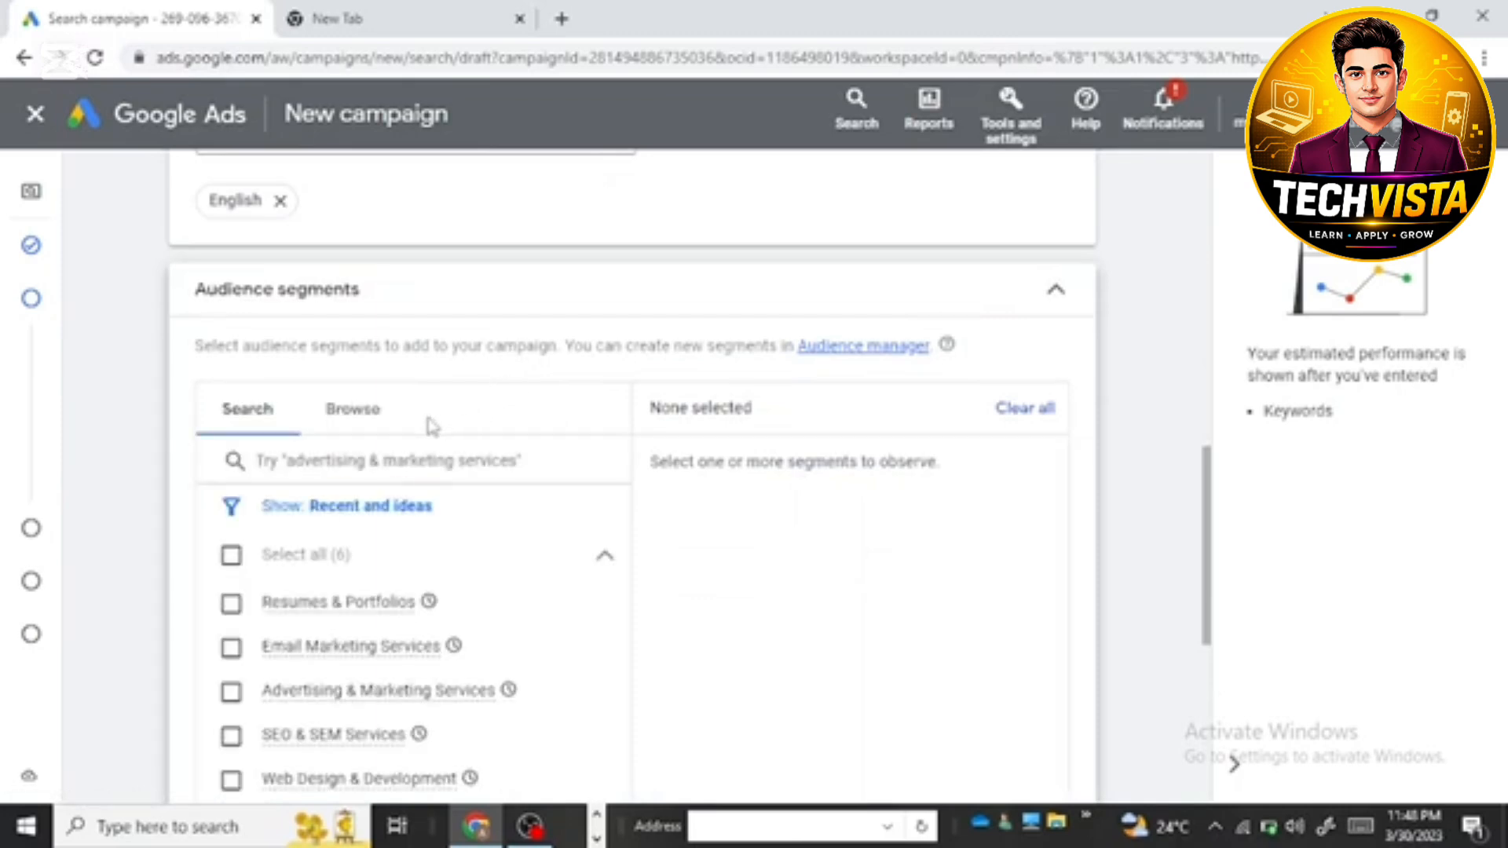
click(284, 417)
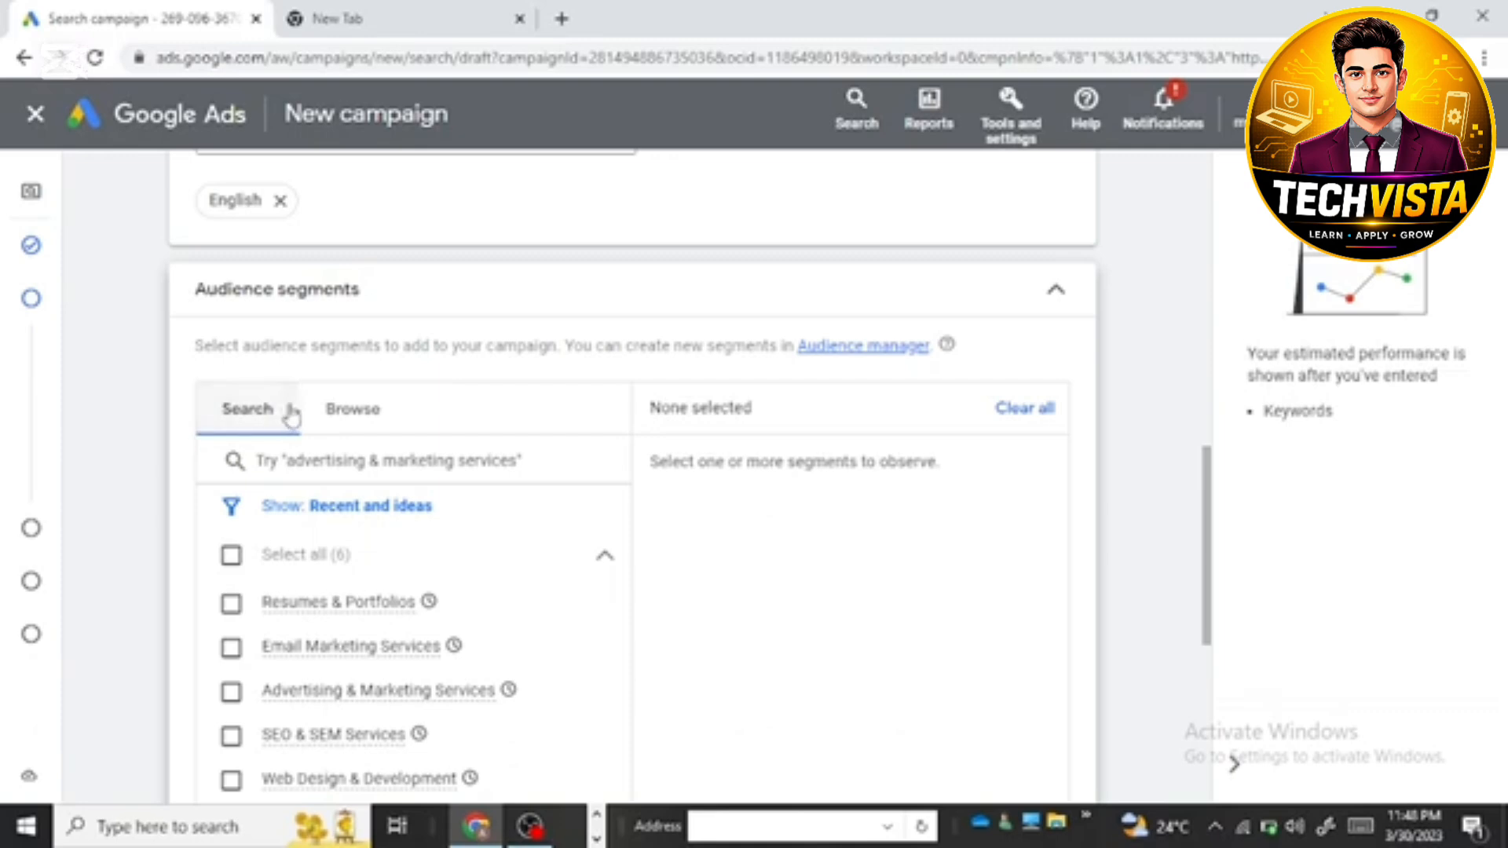
click(271, 460)
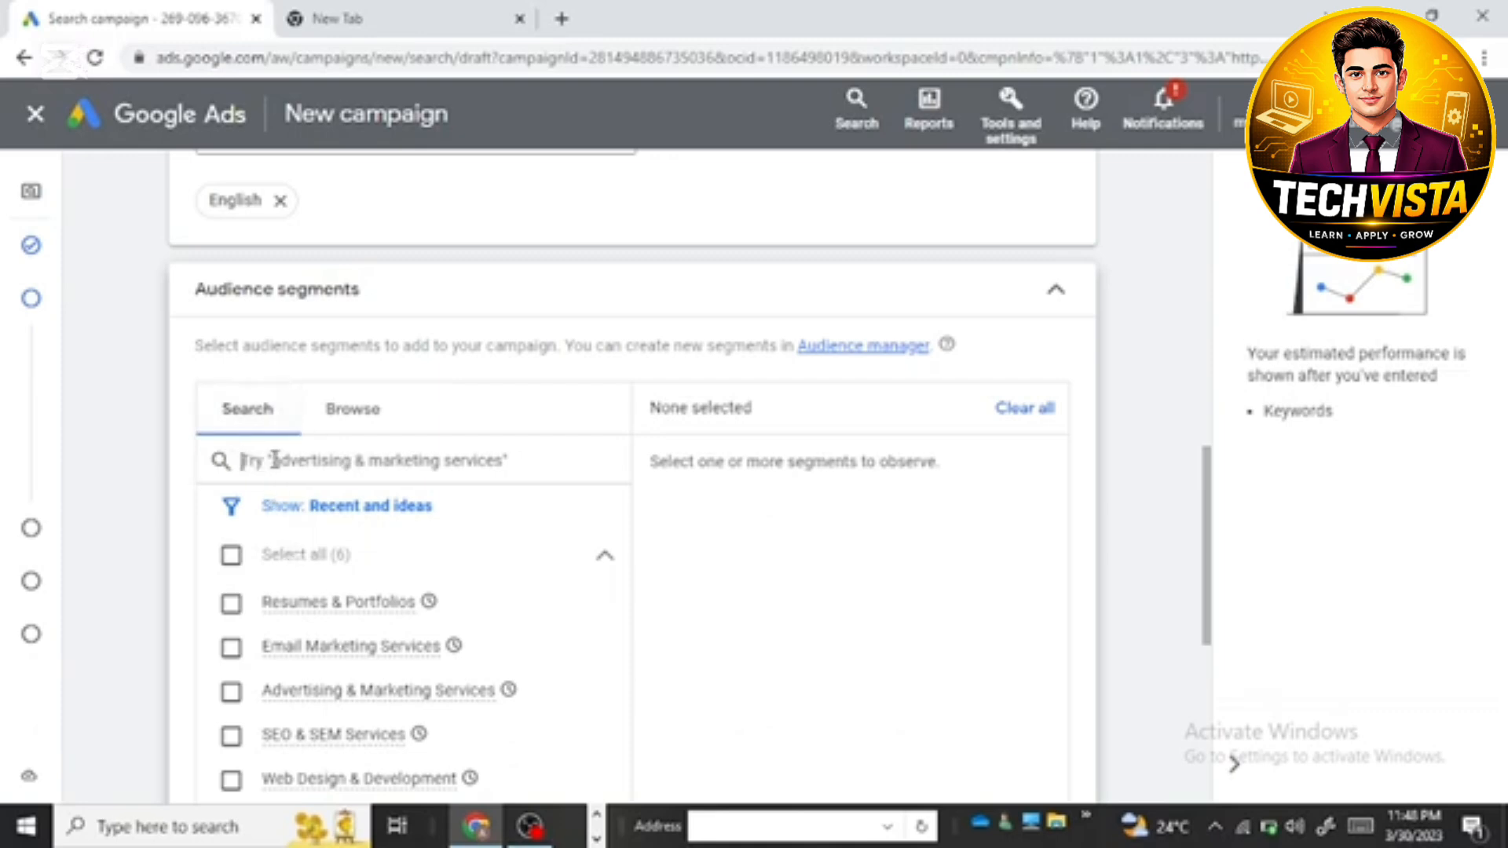
text(SEO)
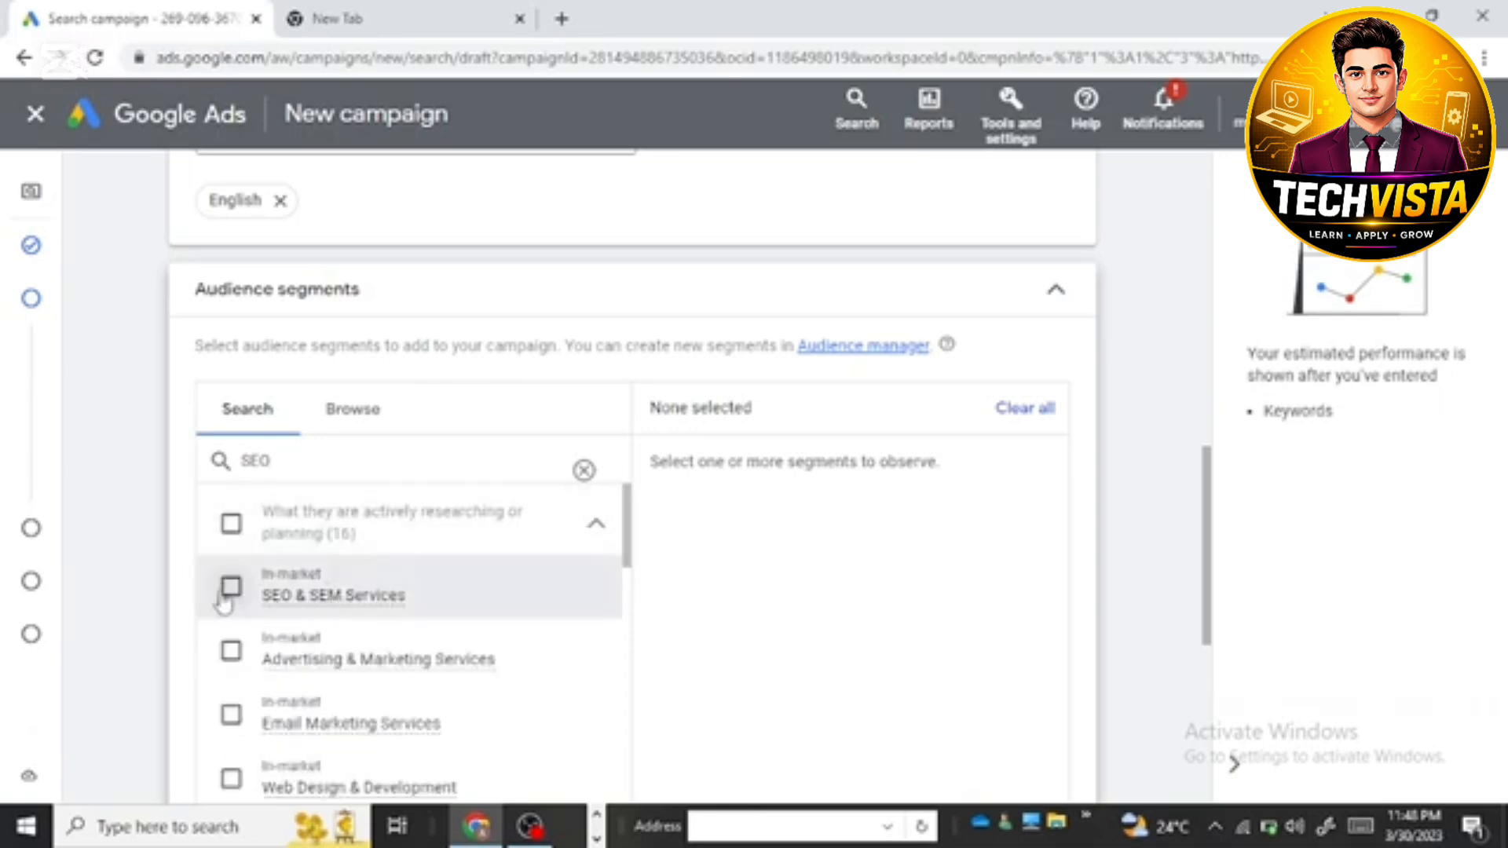
Step: Add the in-market segments SEO & SEM Services, Advertising & Marketing Services and Web Design & Development, and set the campaign's targeting setting to Targeting
click(224, 597)
click(229, 652)
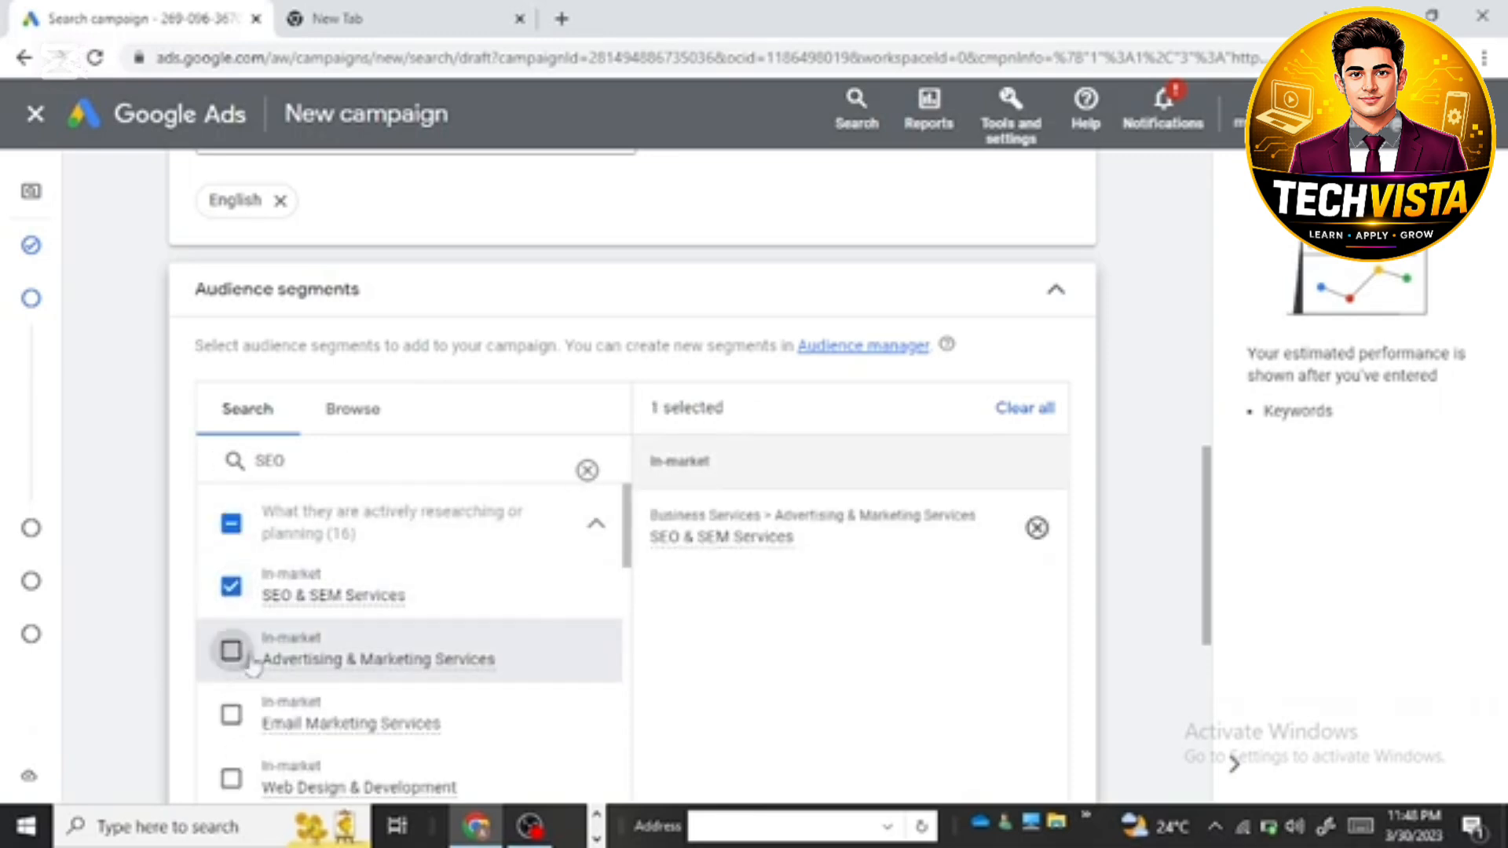
scroll(310, 666, down, 2)
scroll(311, 666, down, 1)
click(231, 559)
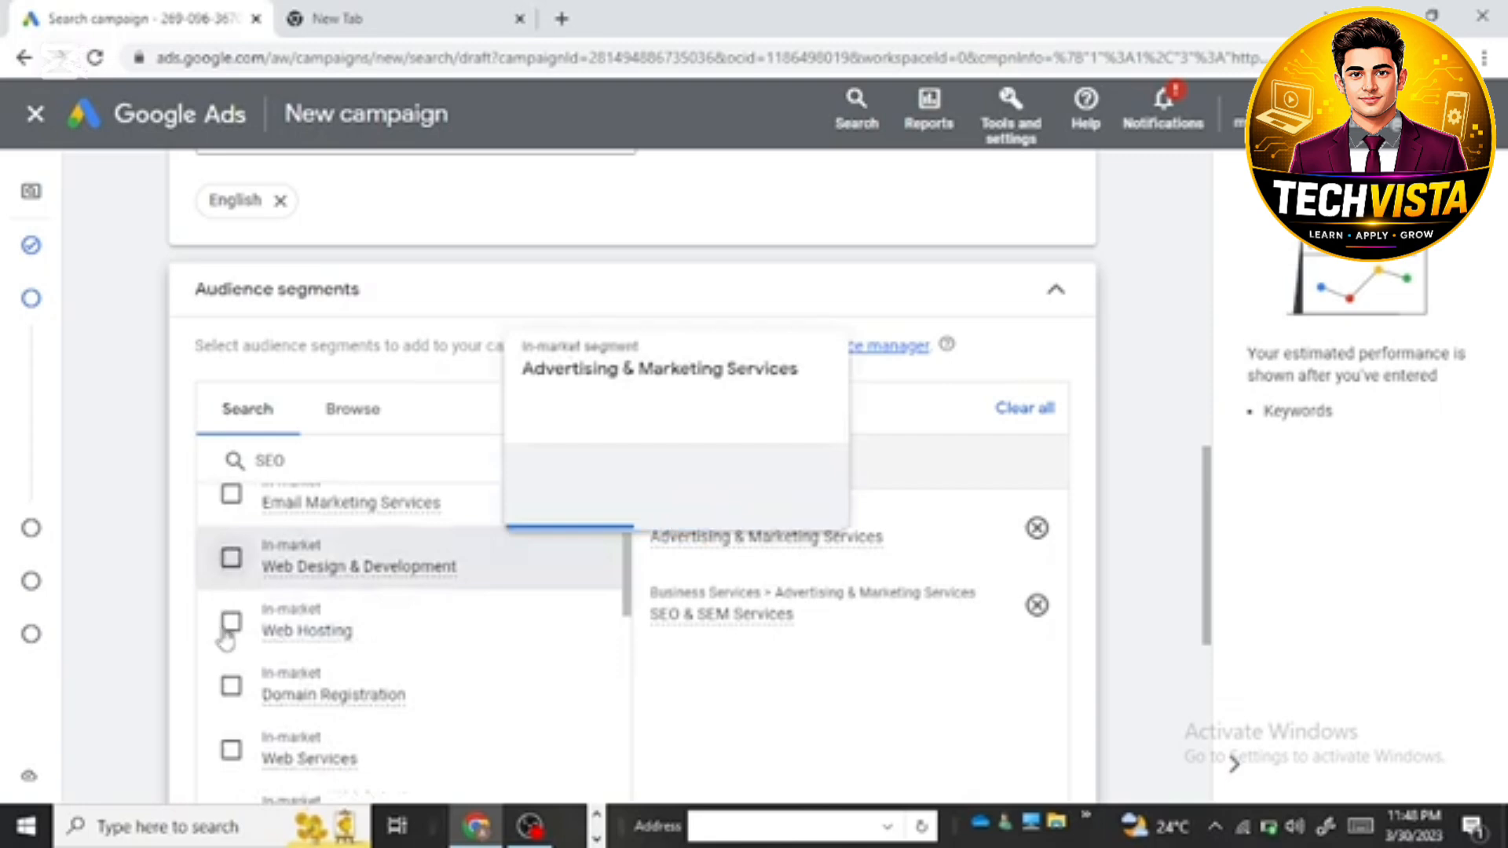
scroll(393, 622, down, 12)
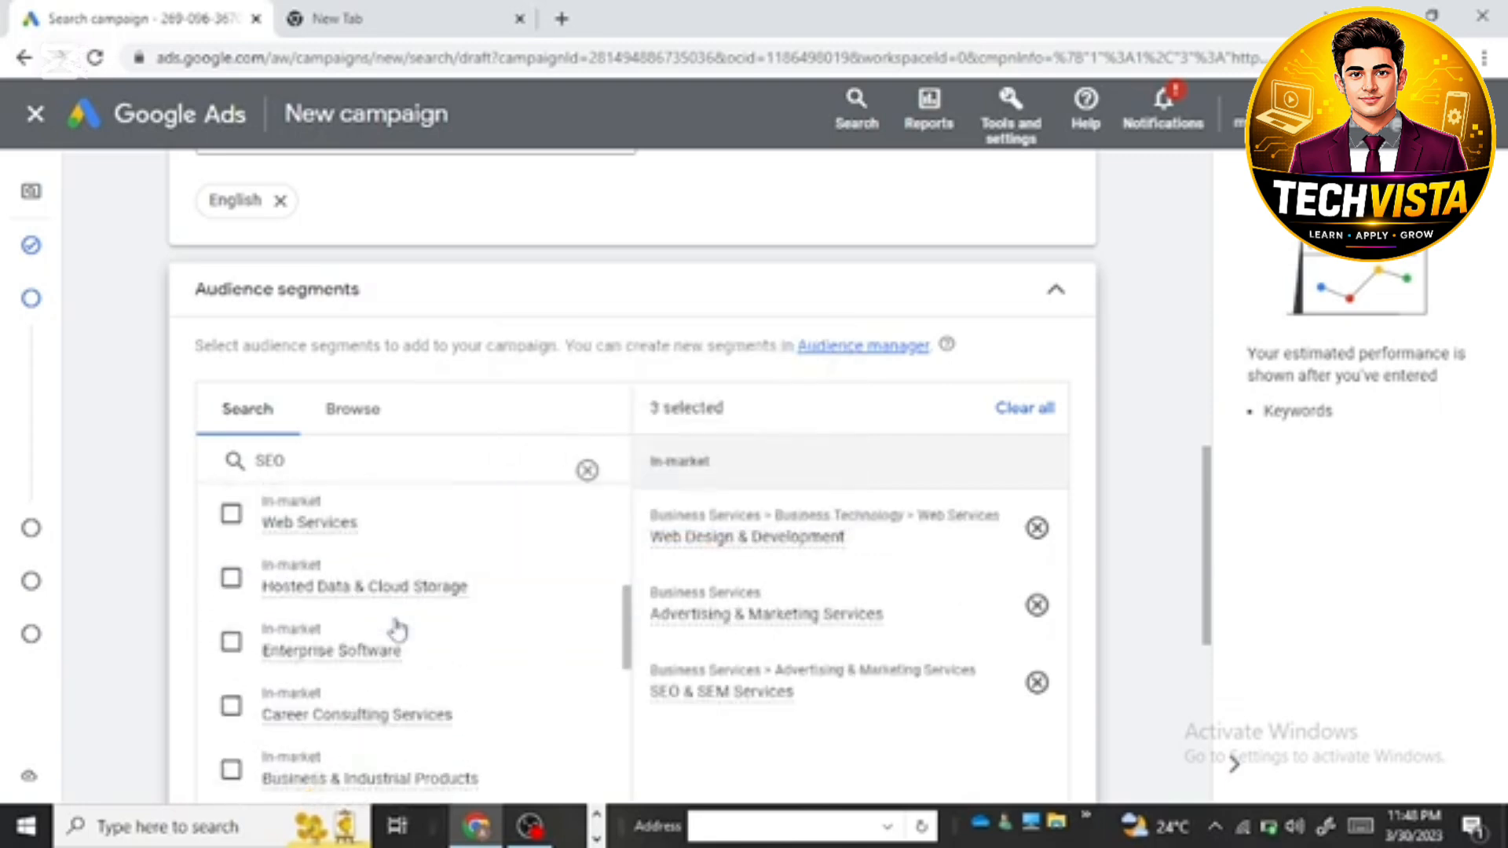
scroll(409, 656, down, 8)
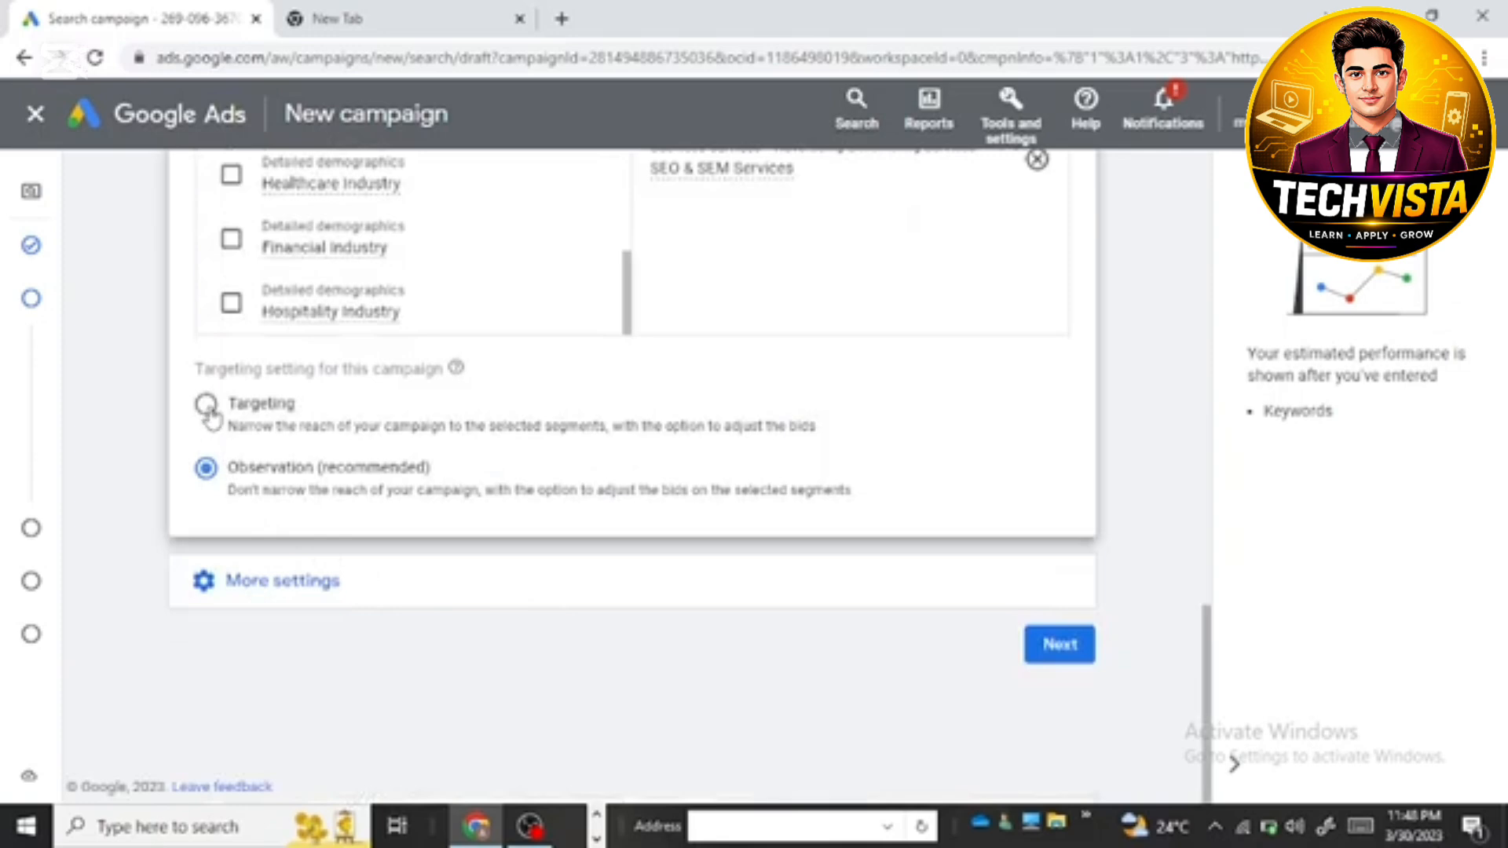
click(207, 407)
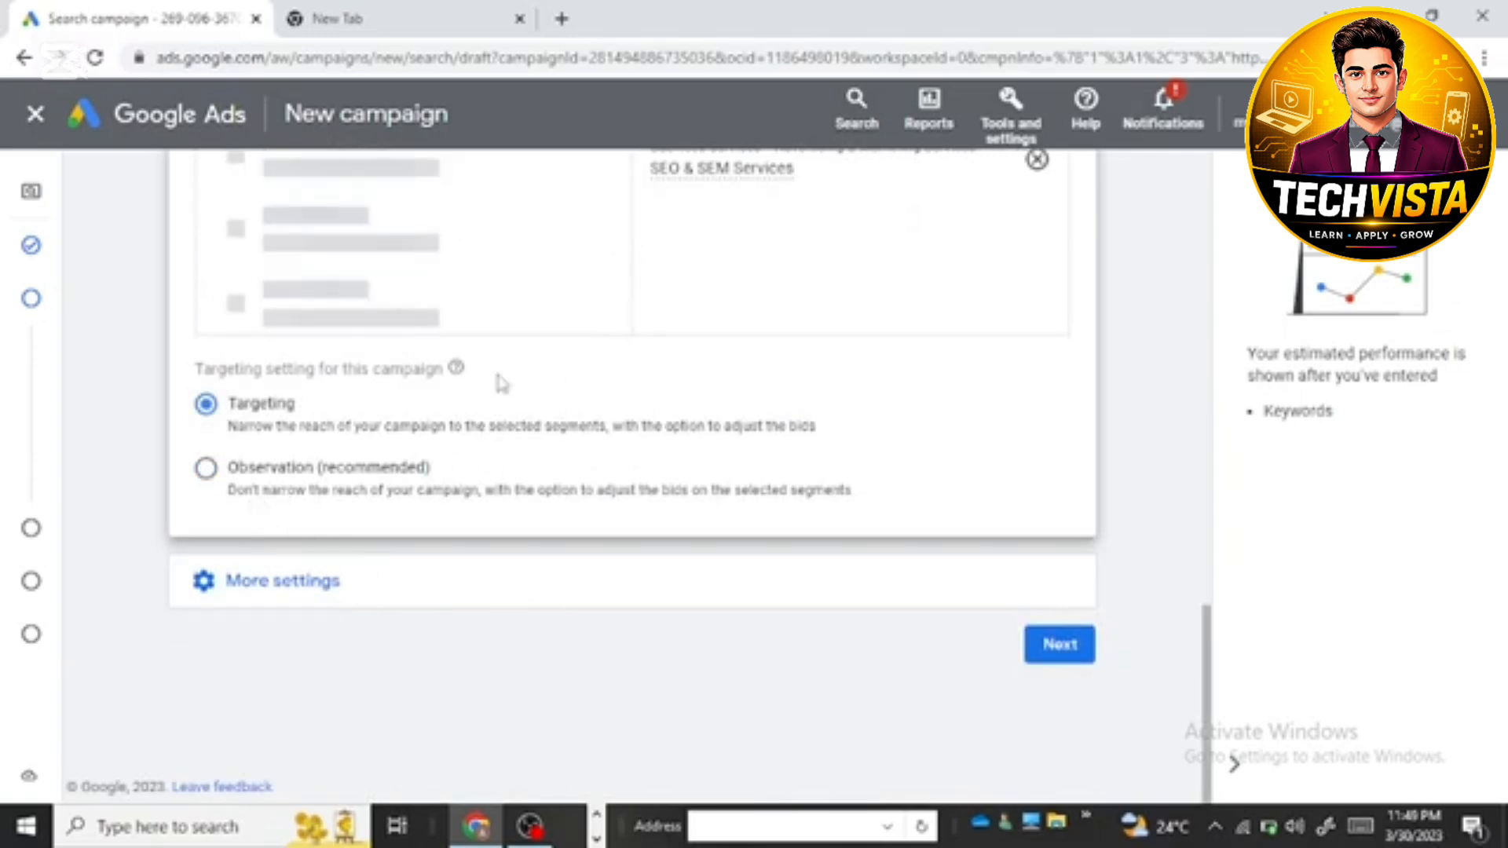
Step: Show the campaign's additional settings and review the ad rotation options
click(280, 586)
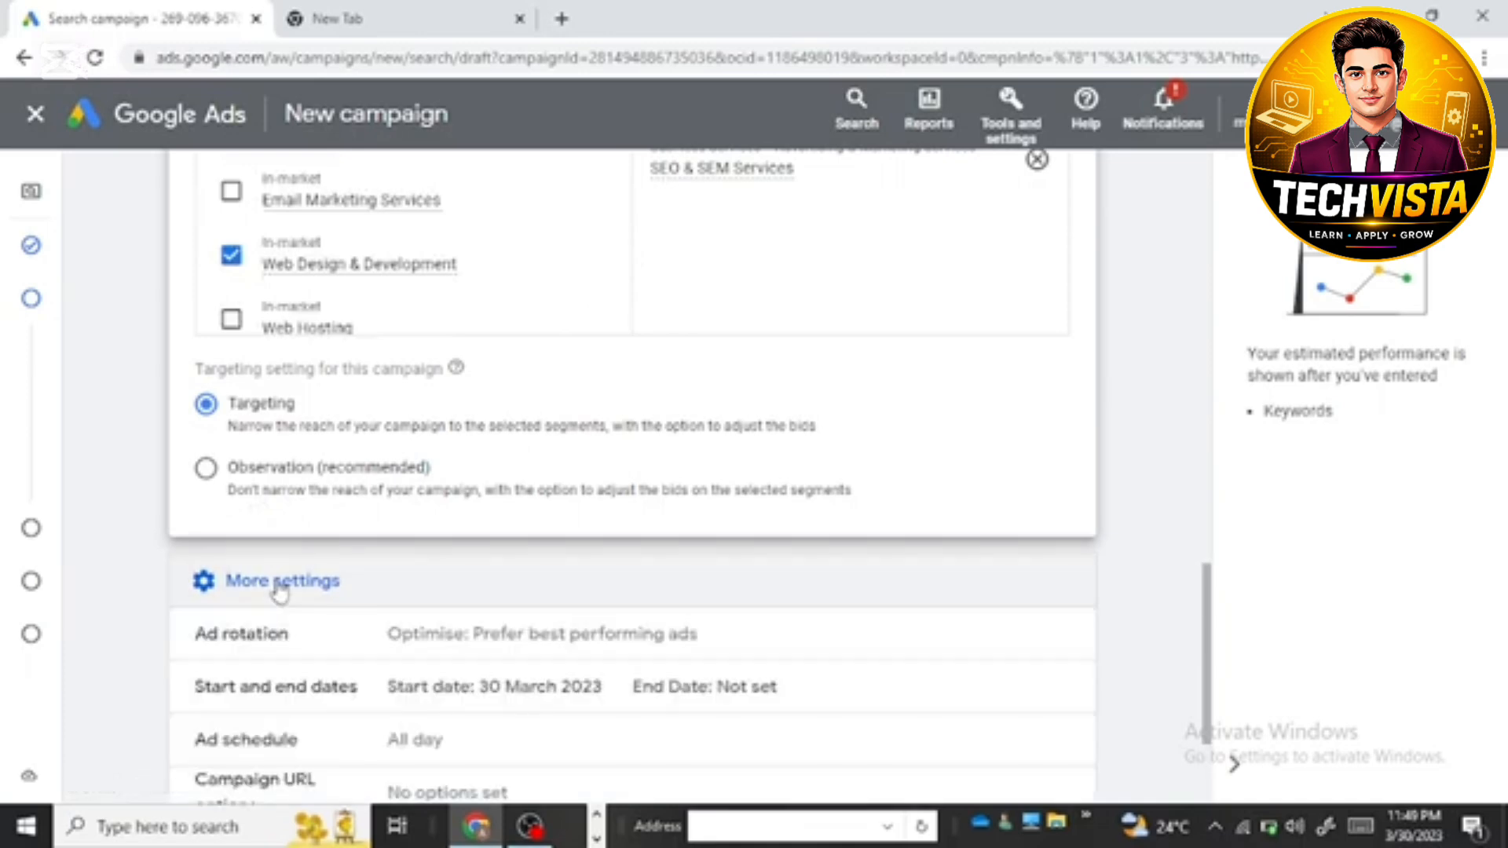
scroll(427, 639, down, 2)
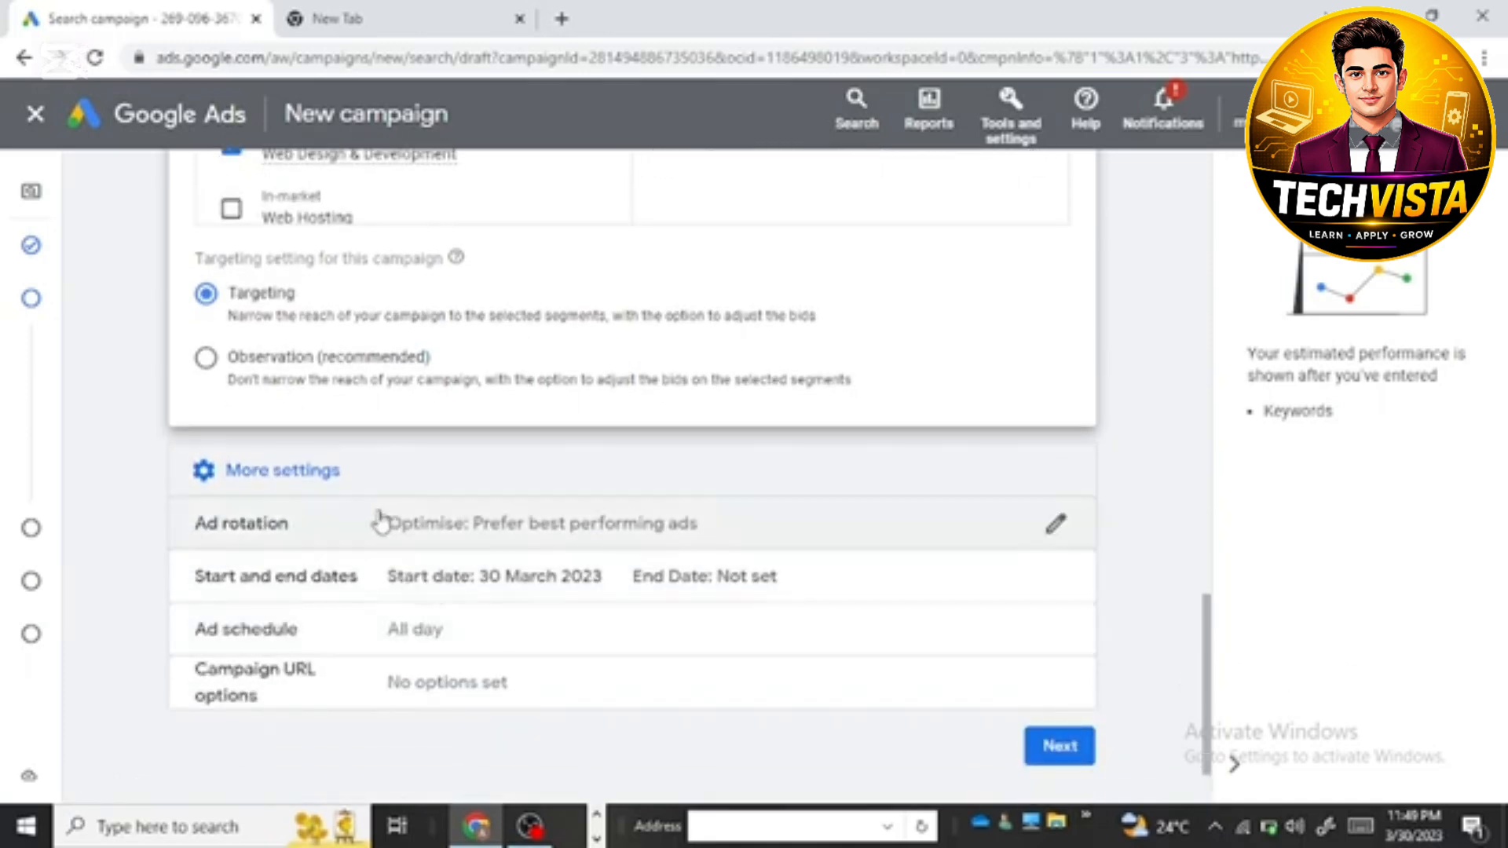
click(382, 526)
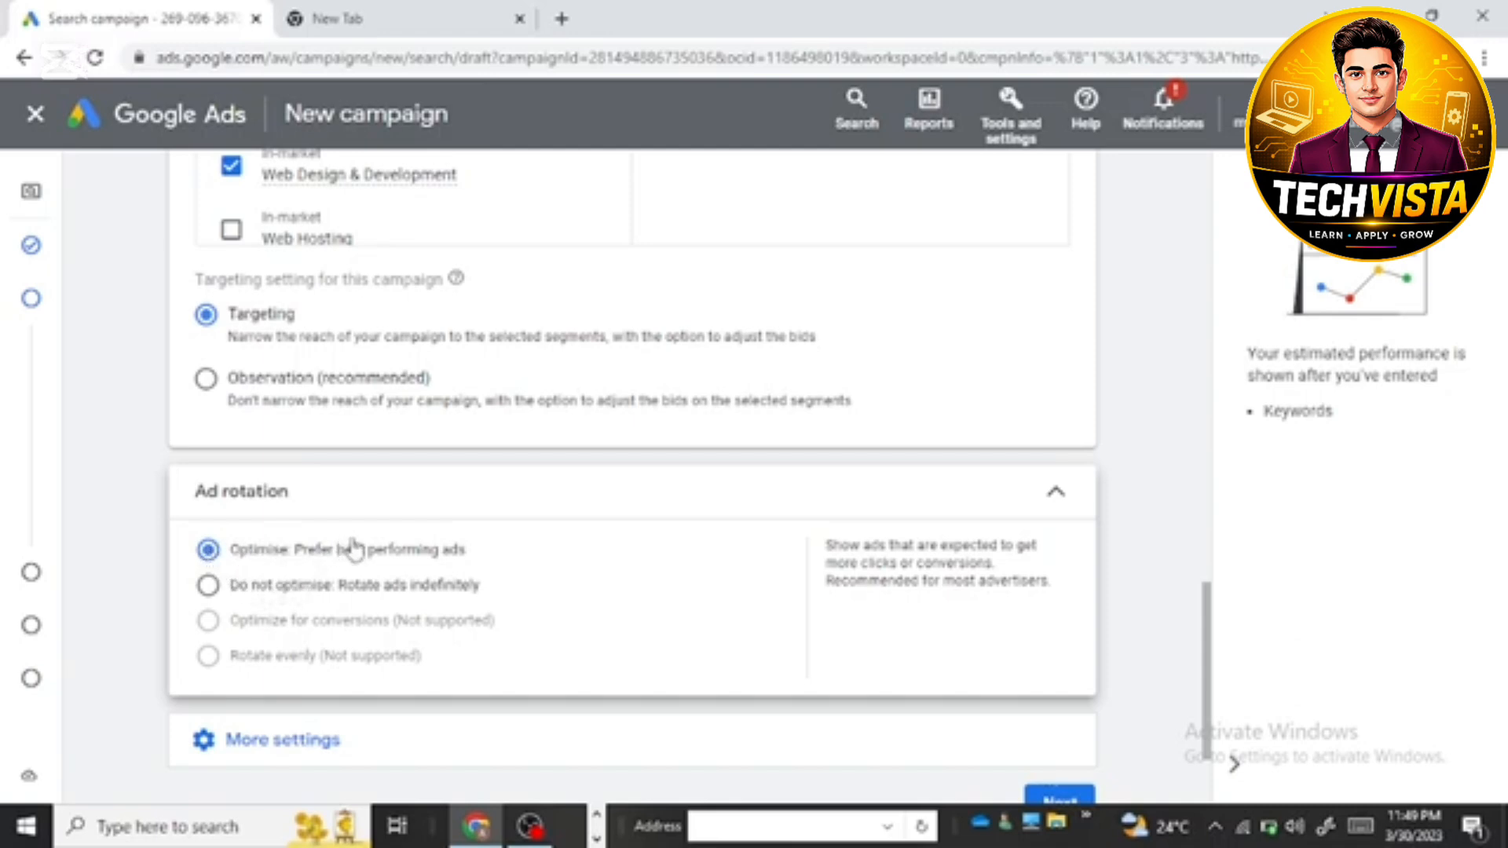
scroll(315, 577, down, 3)
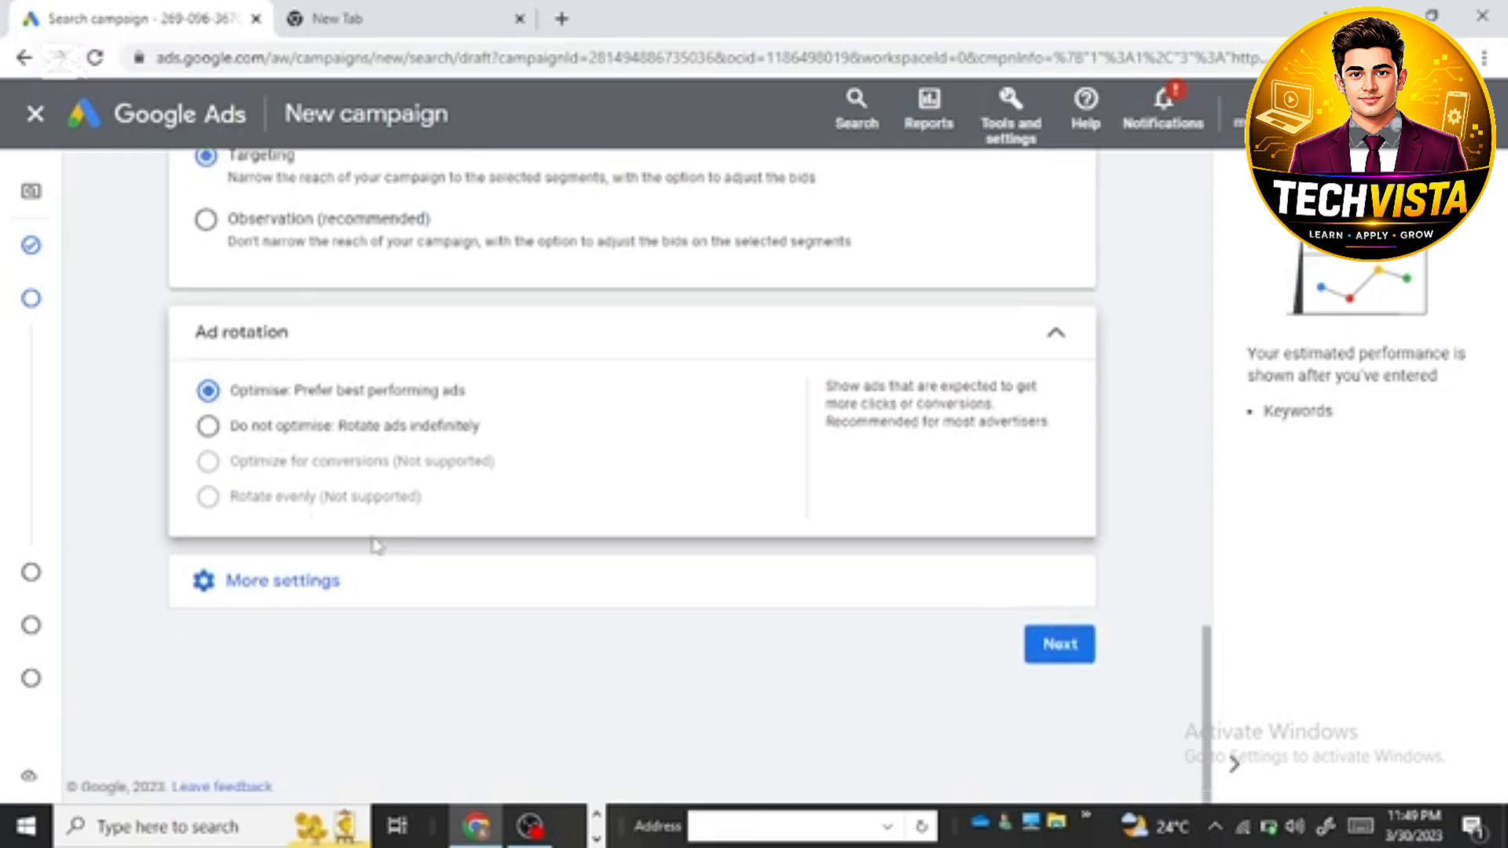
Step: Open the campaign's start and end dates and examine the available date options
click(313, 586)
scroll(437, 629, down, 2)
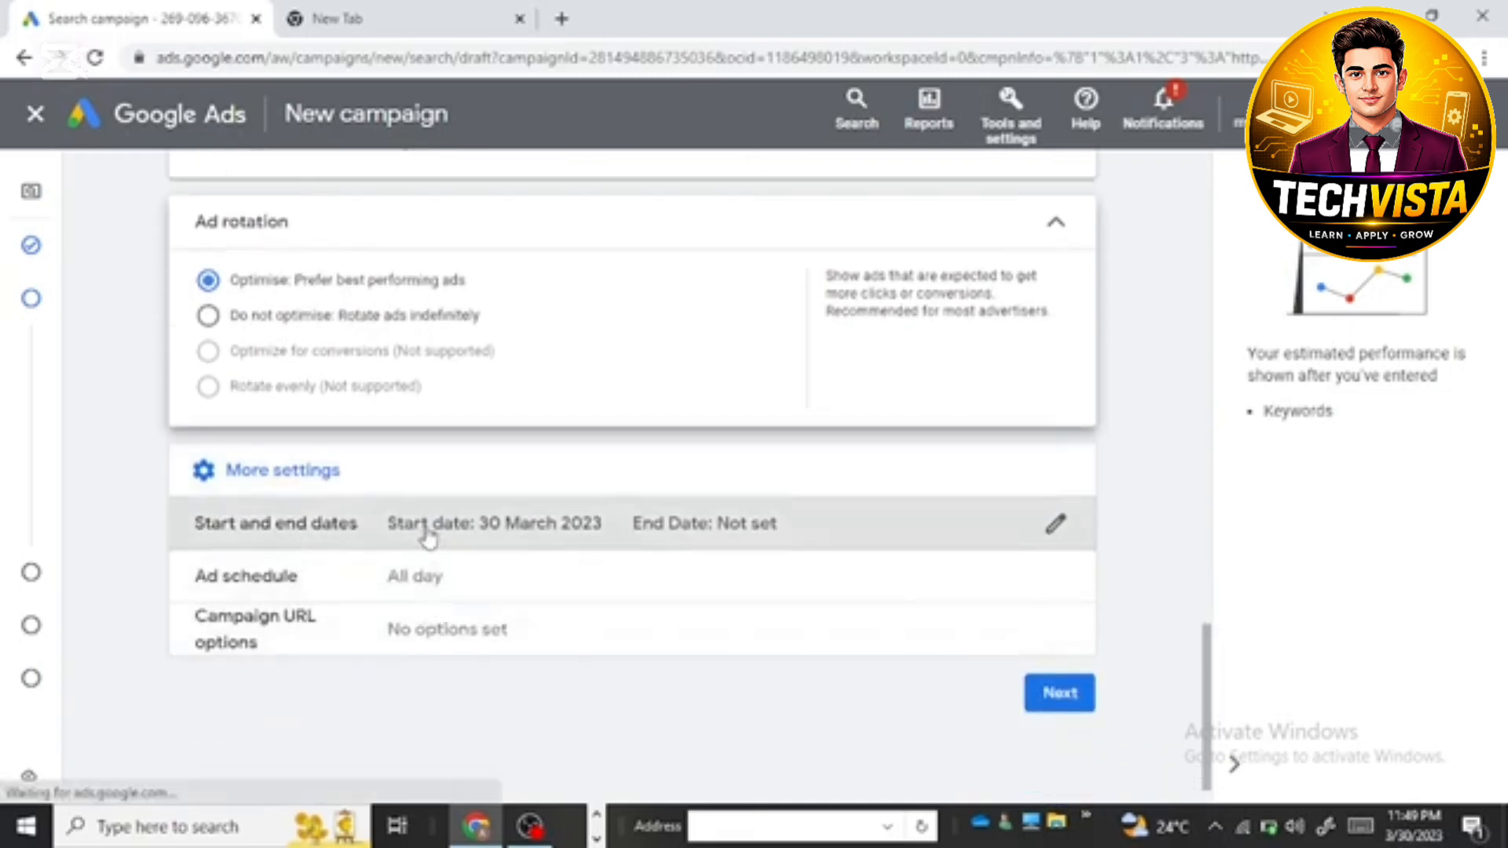
click(428, 538)
scroll(342, 581, down, 3)
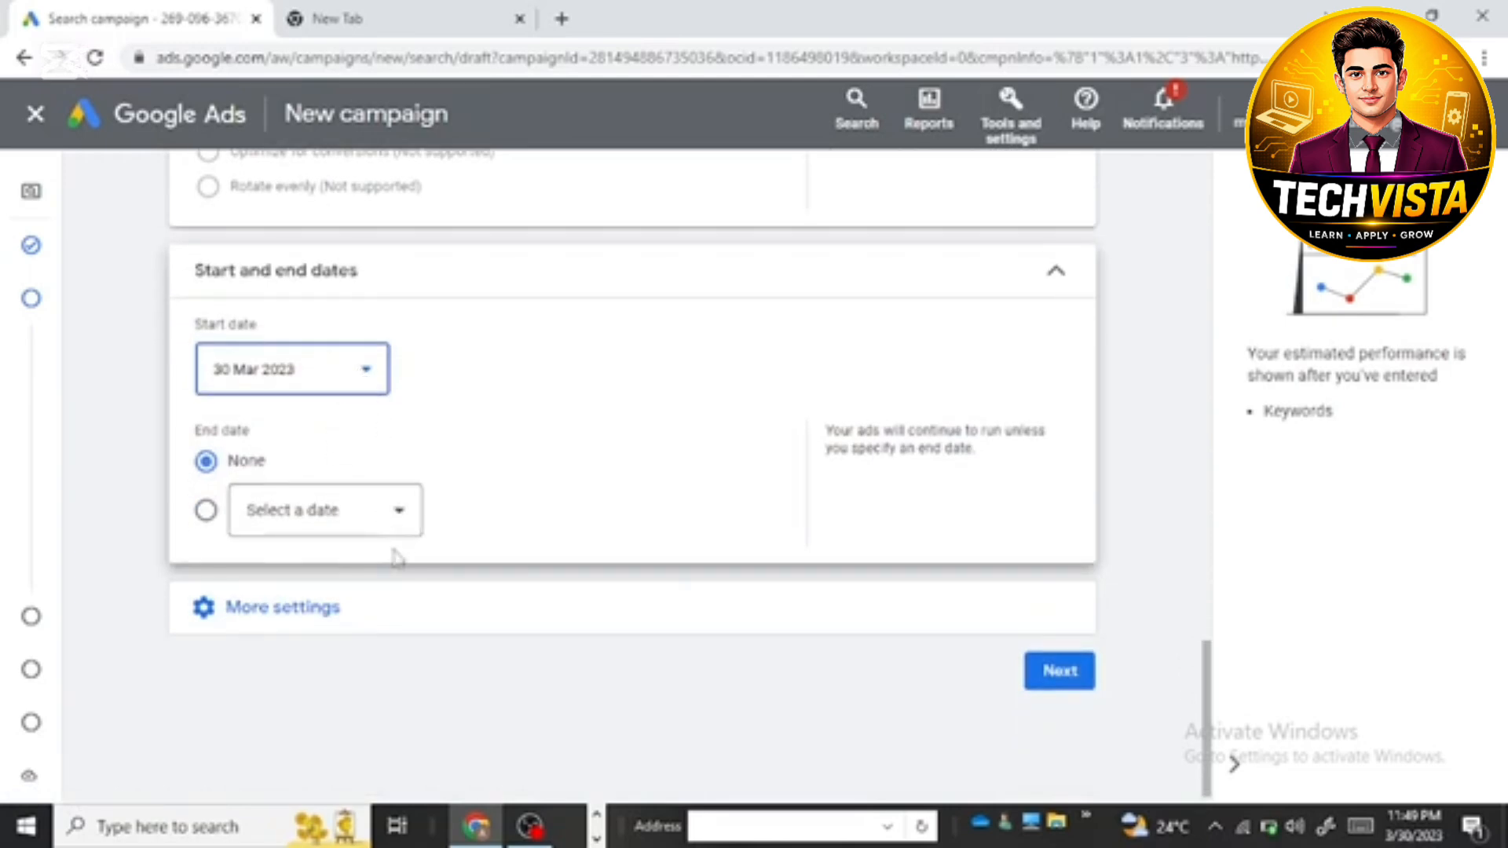
scroll(397, 575, down, 1)
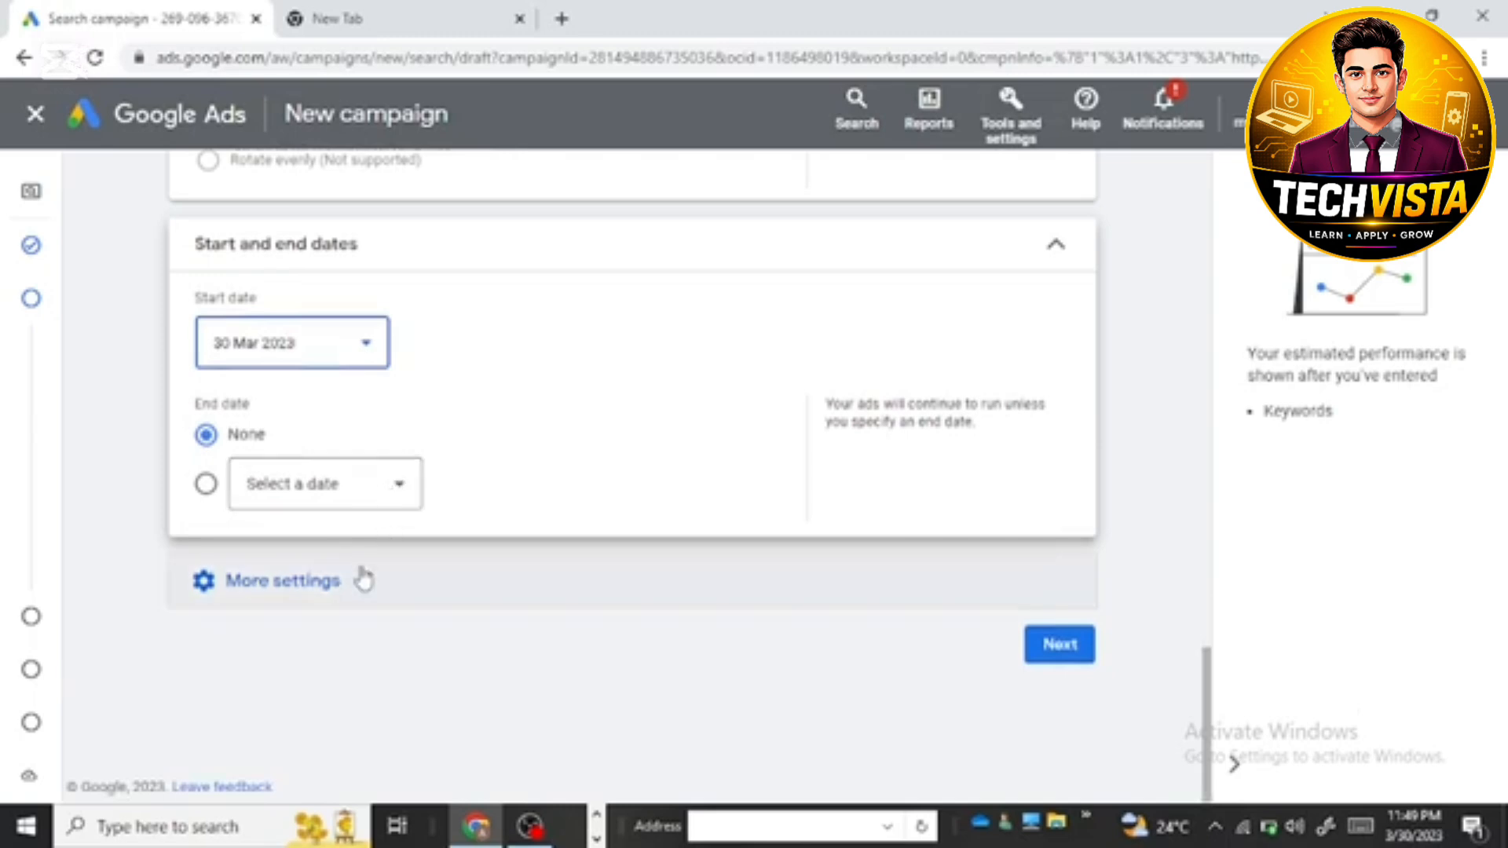
Step: Review the ad schedule with all days kept selected, and proceed to the campaign's Keywords and ads stage
click(361, 582)
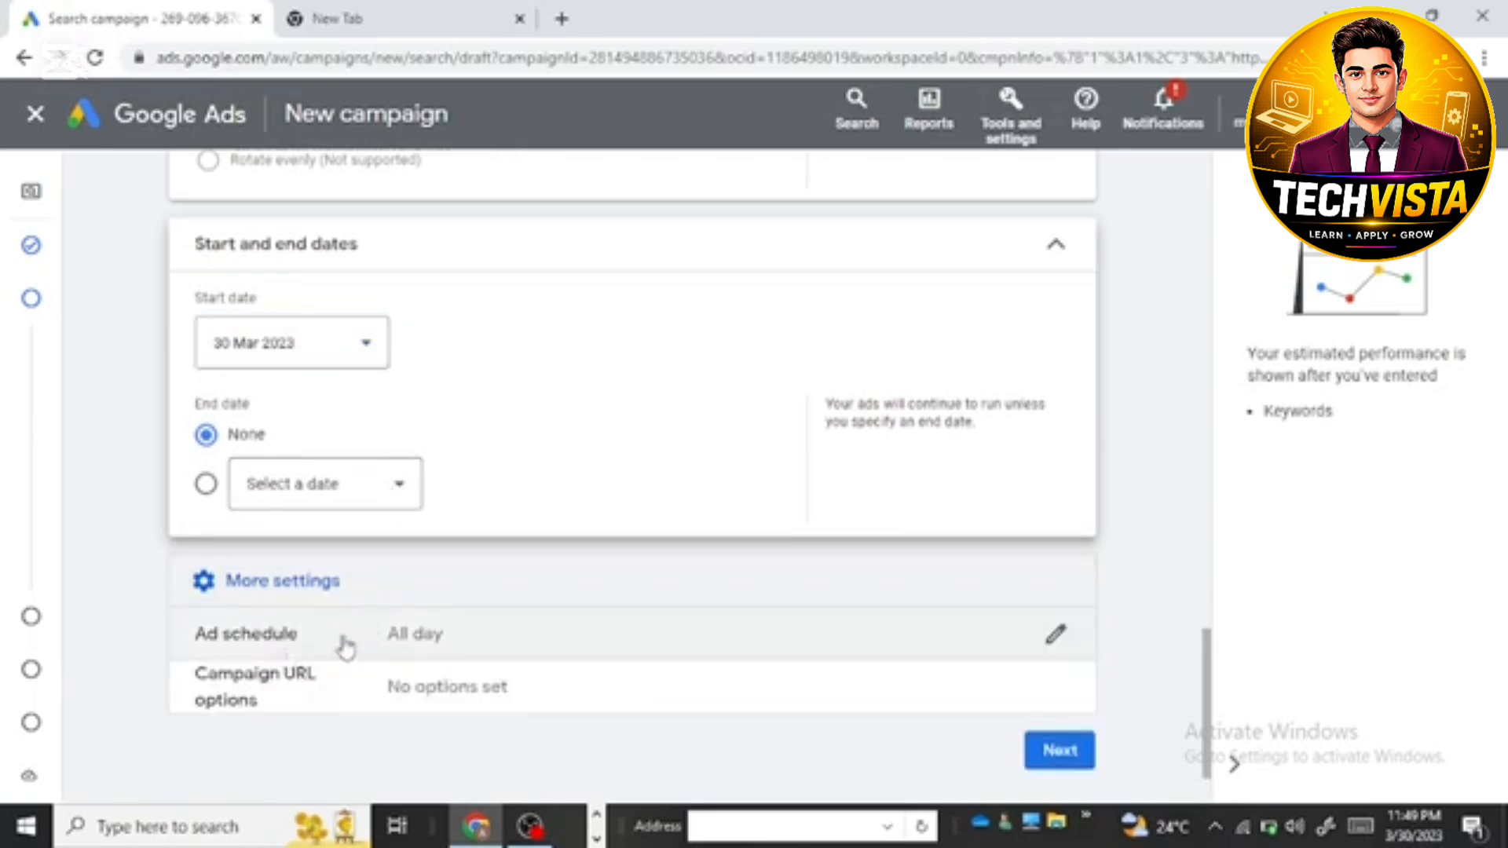
click(346, 644)
scroll(363, 582, down, 1)
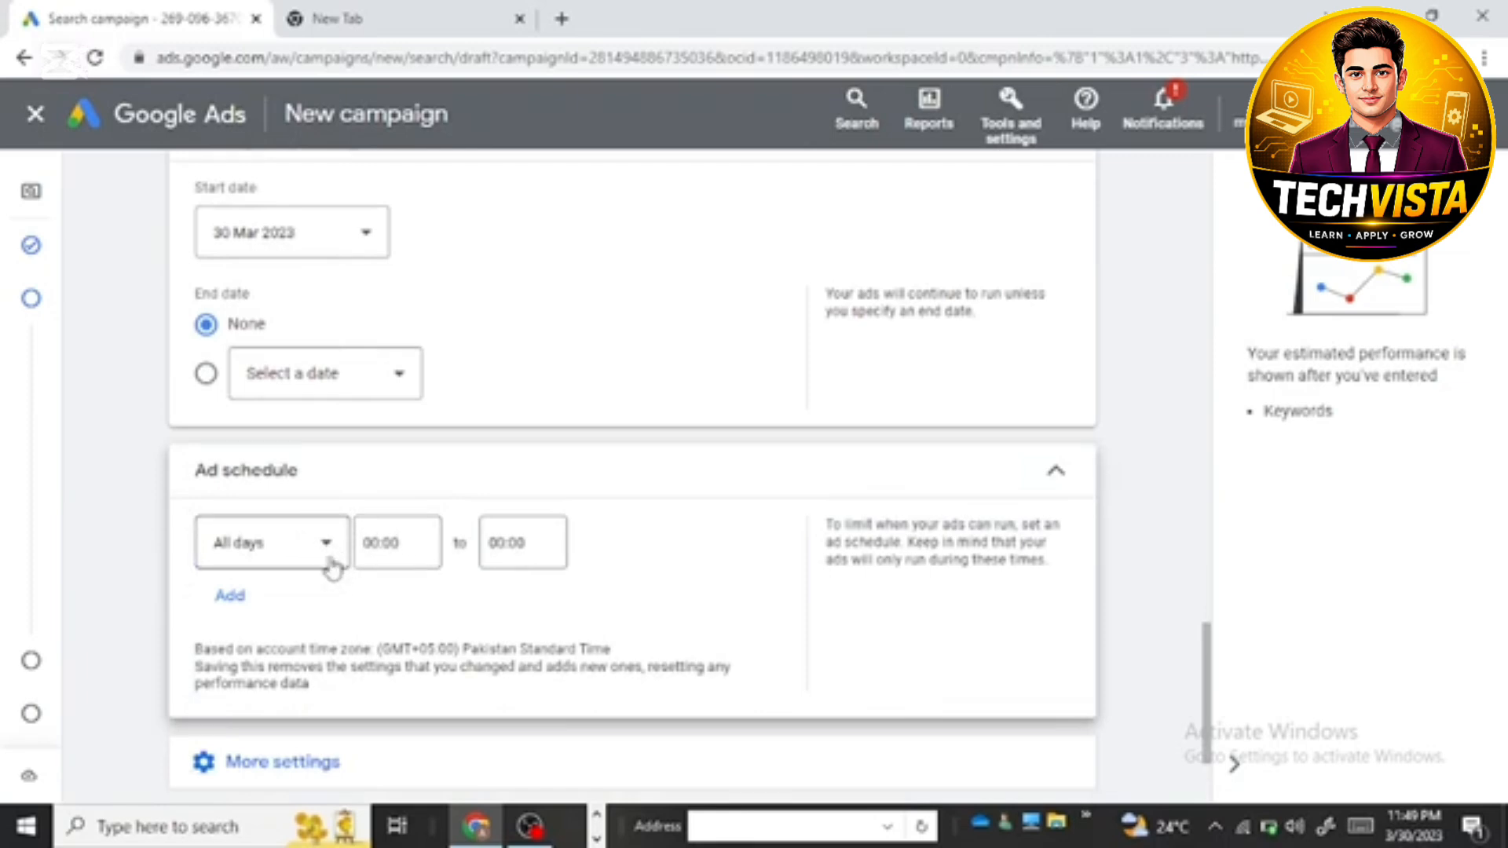
scroll(373, 565, down, 1)
scroll(373, 566, down, 1)
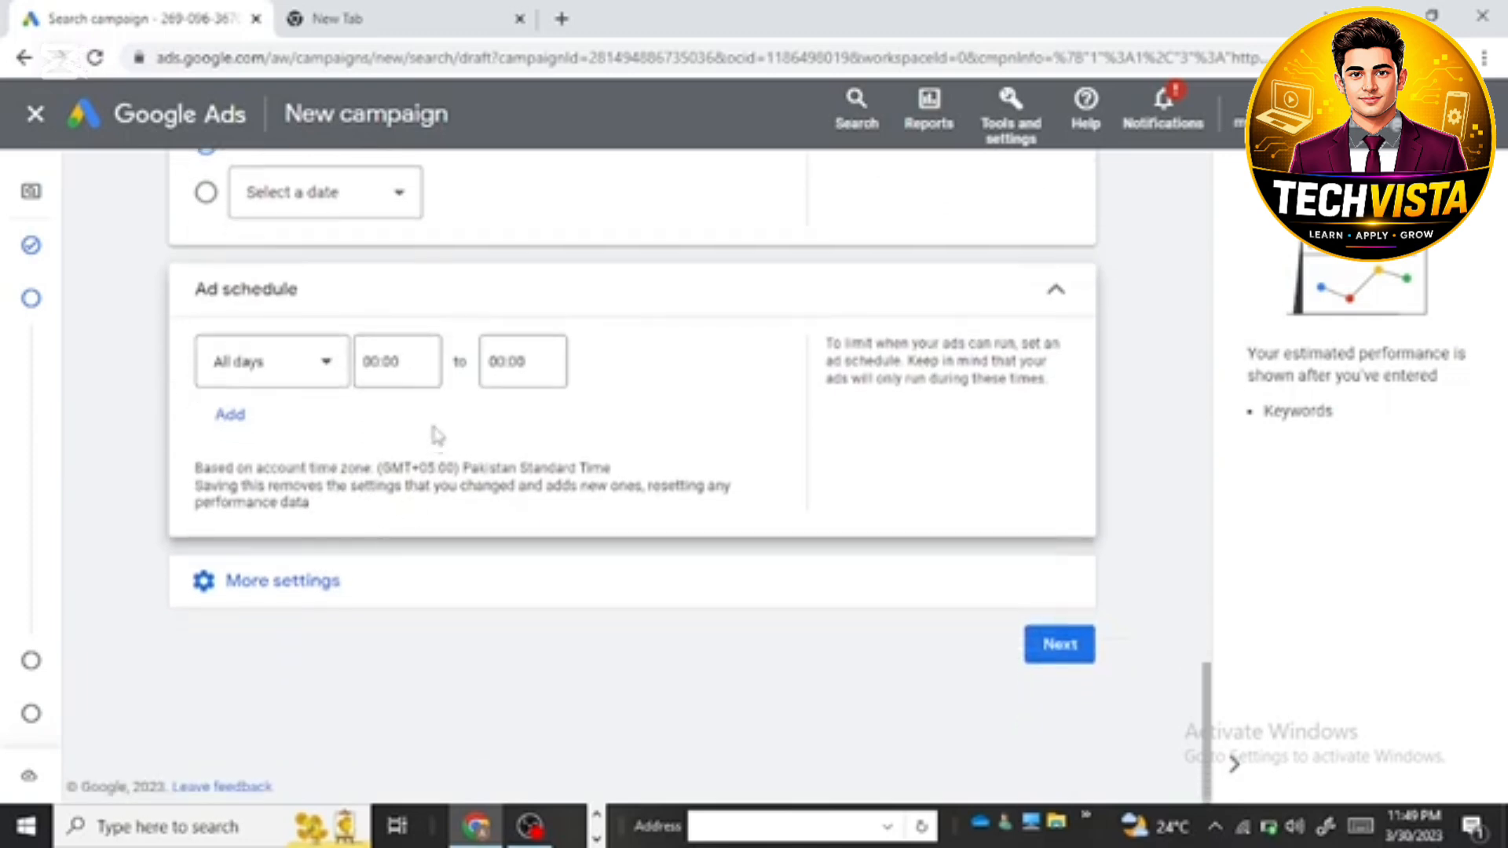
click(310, 582)
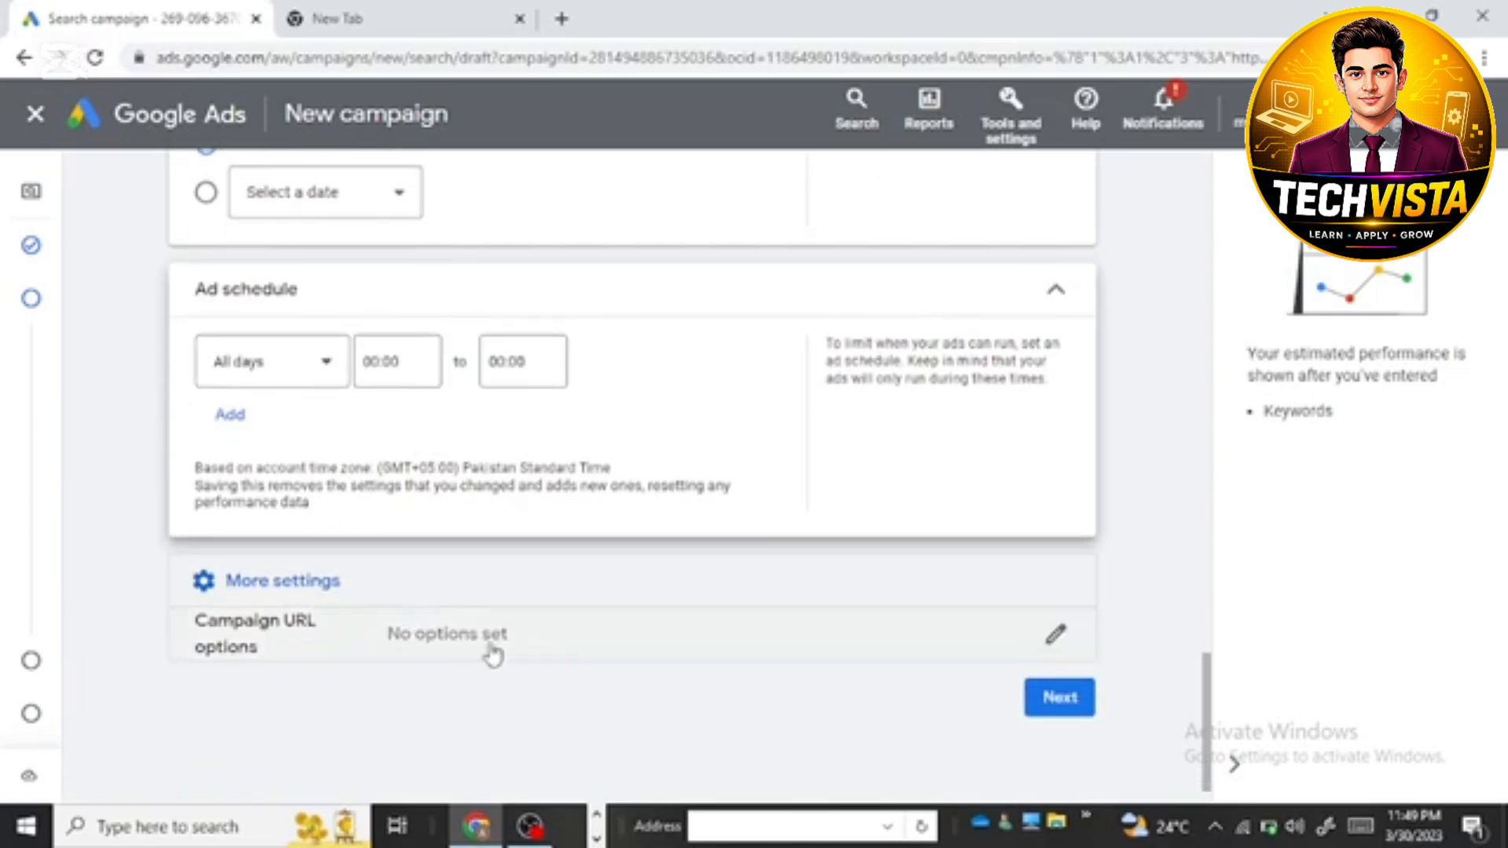
click(1053, 696)
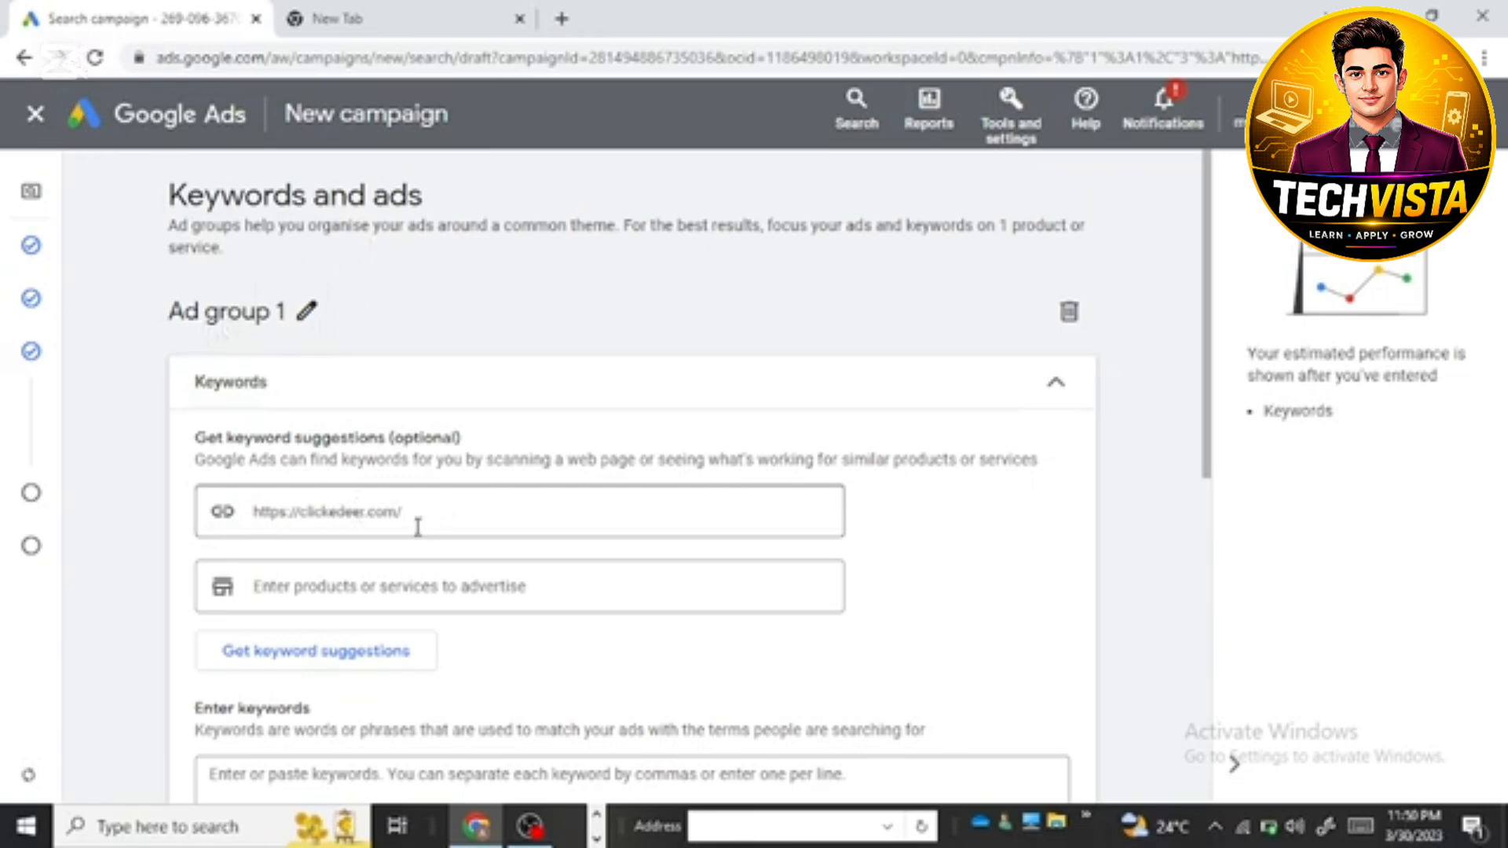
Step: Look over the keyword entry section, switch to File Explorer, and open the keywords workbook from the Documents folder
scroll(1070, 376, down, 3)
scroll(448, 463, down, 3)
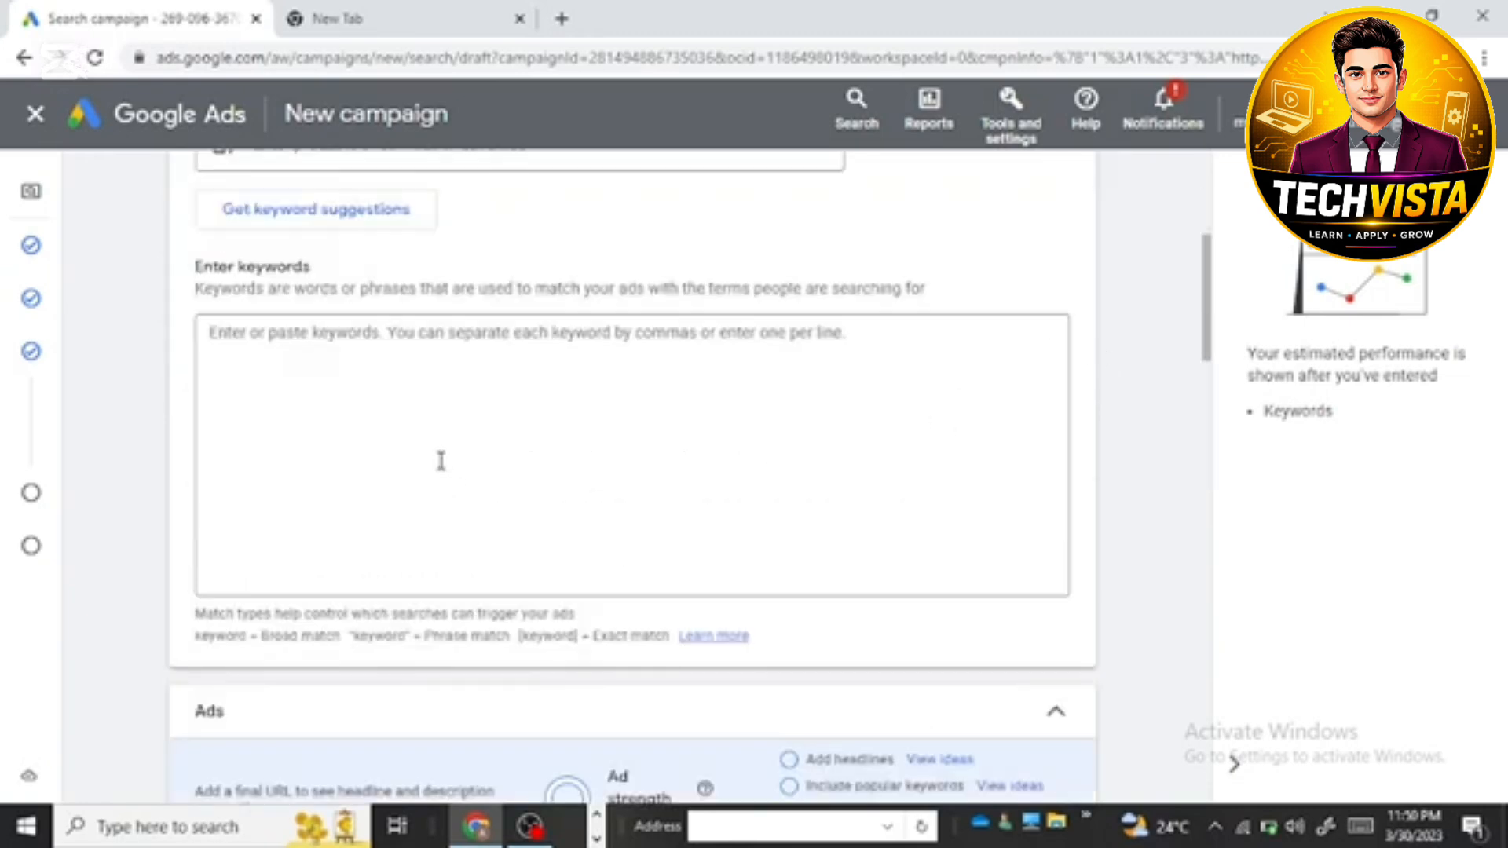
scroll(297, 416, down, 2)
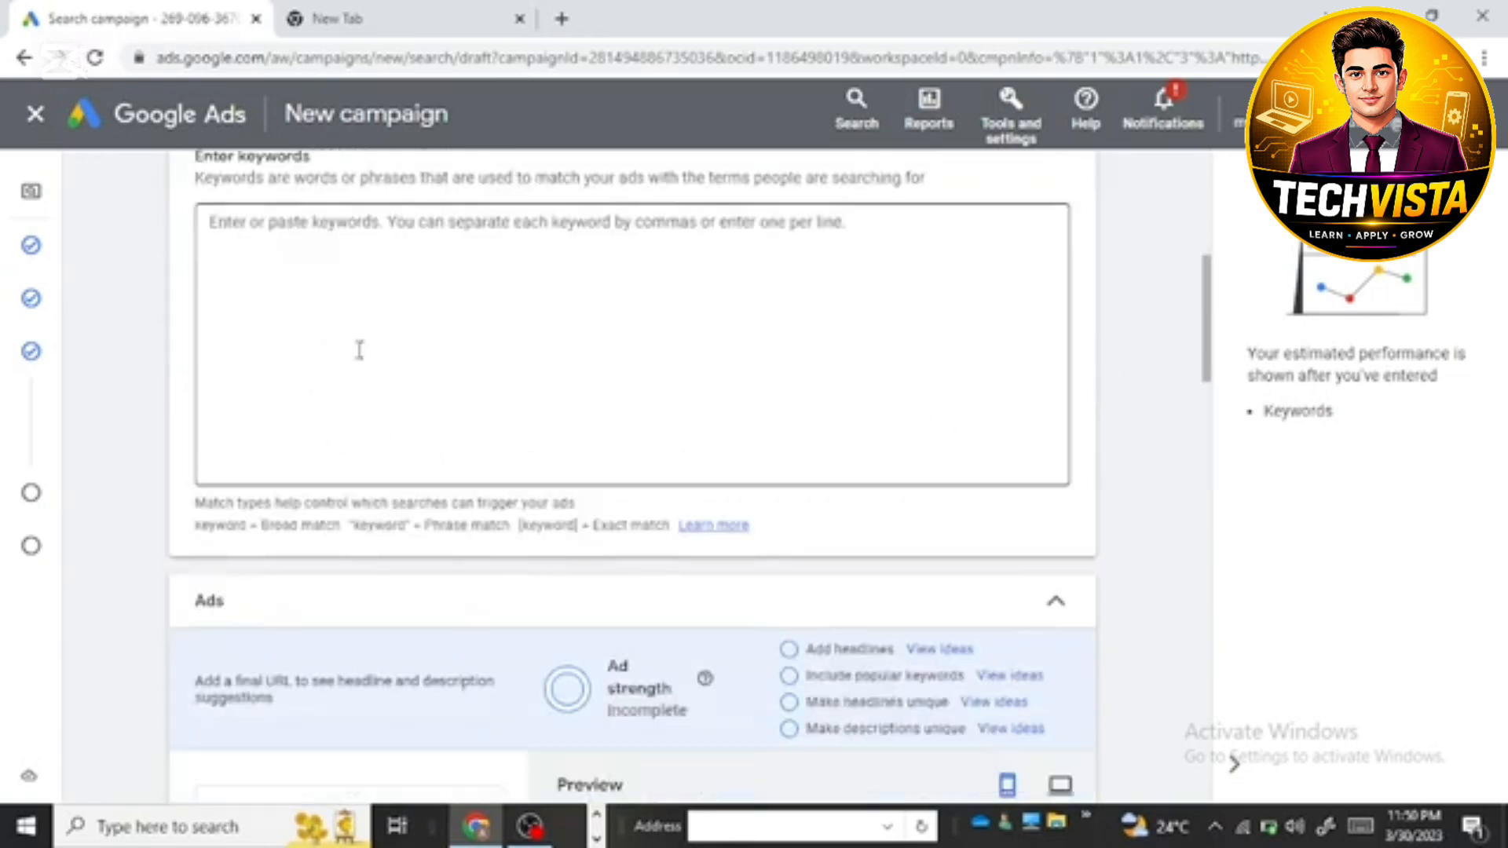
scroll(284, 277, up, 3)
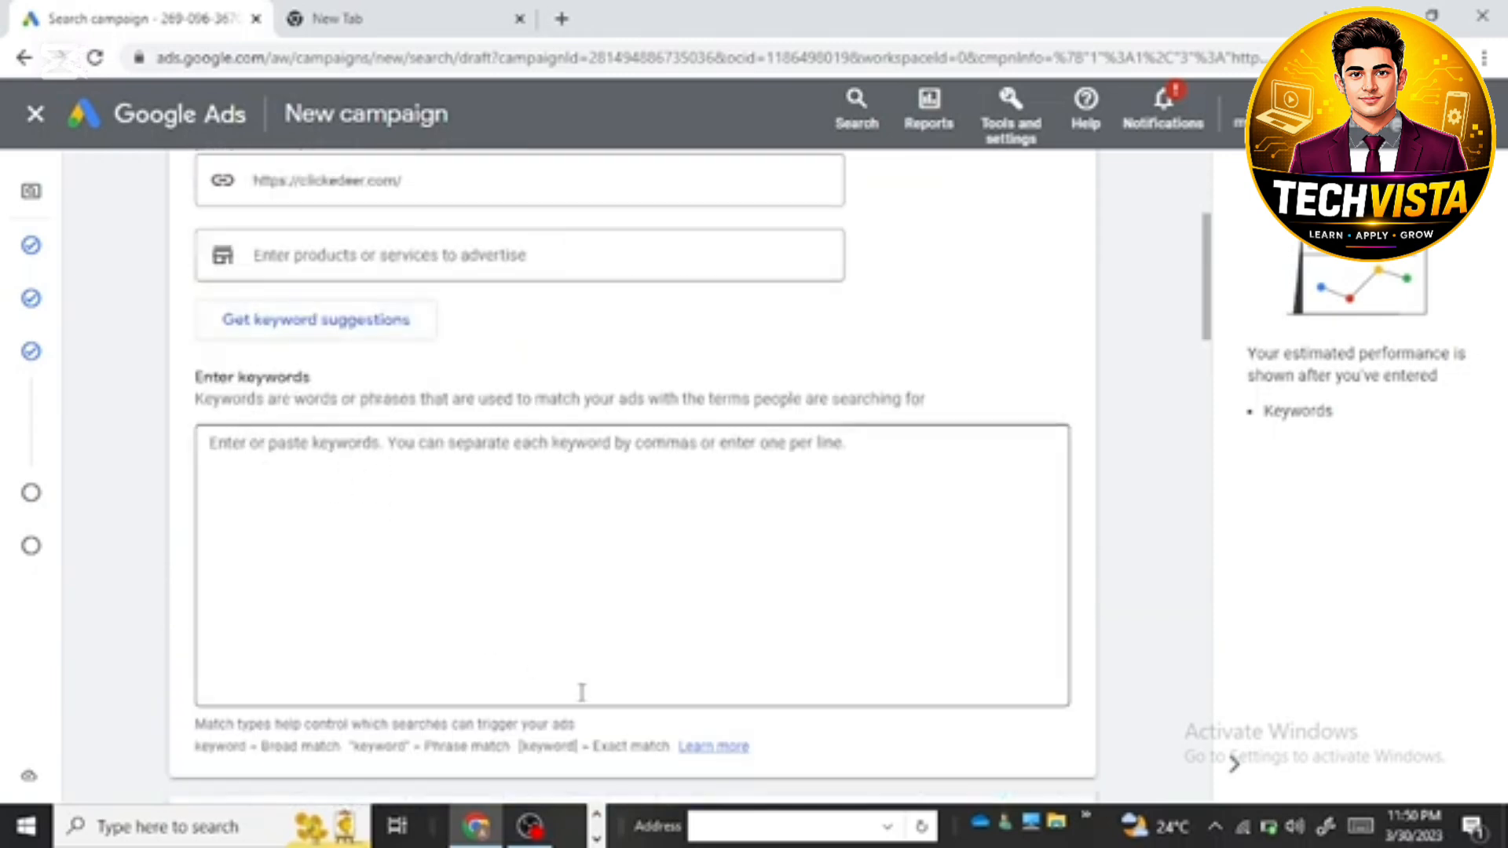
click(597, 836)
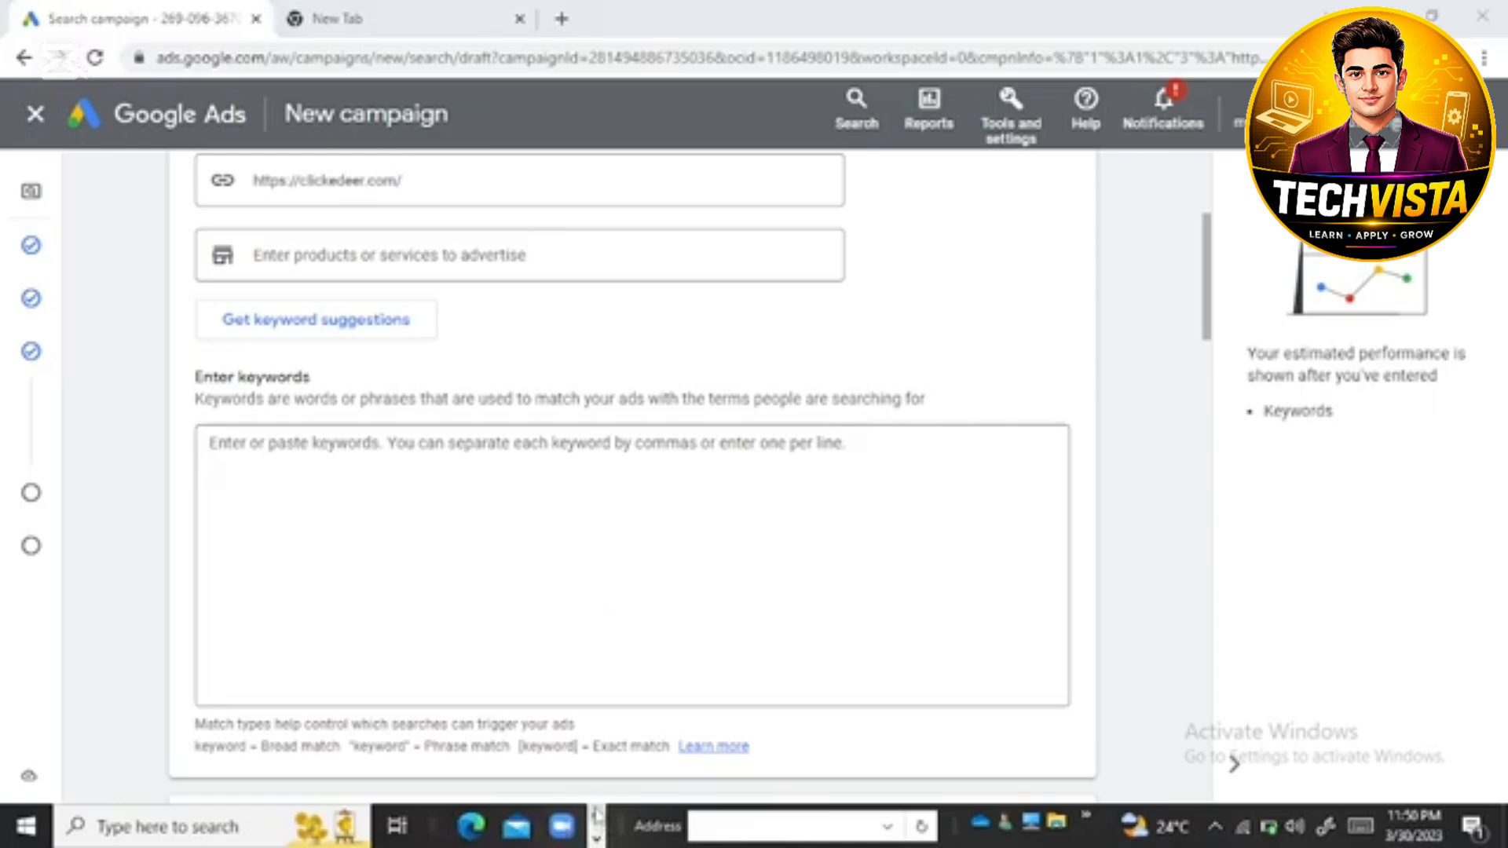
click(534, 827)
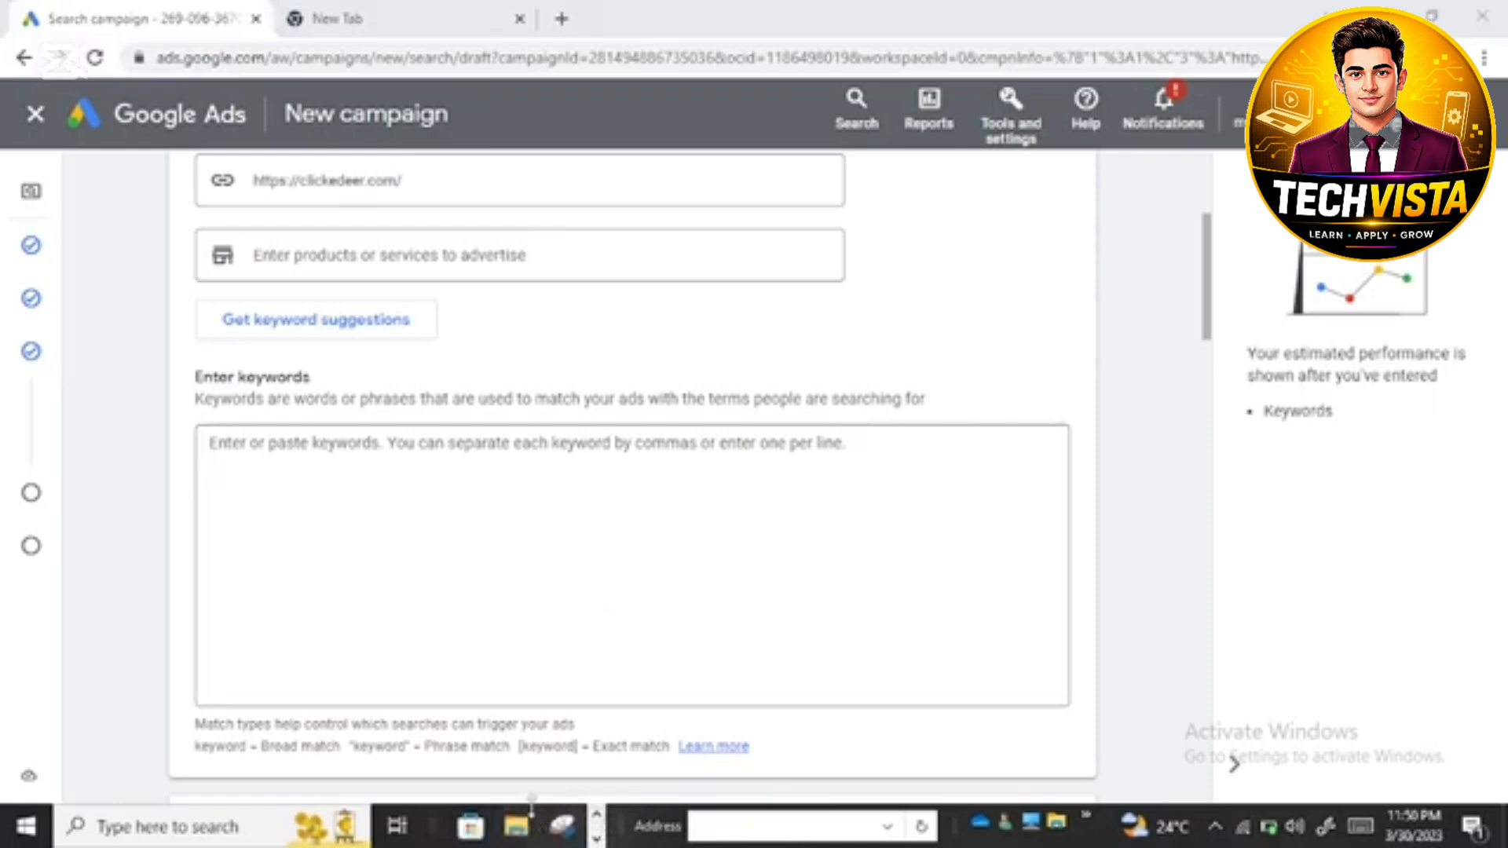
click(91, 383)
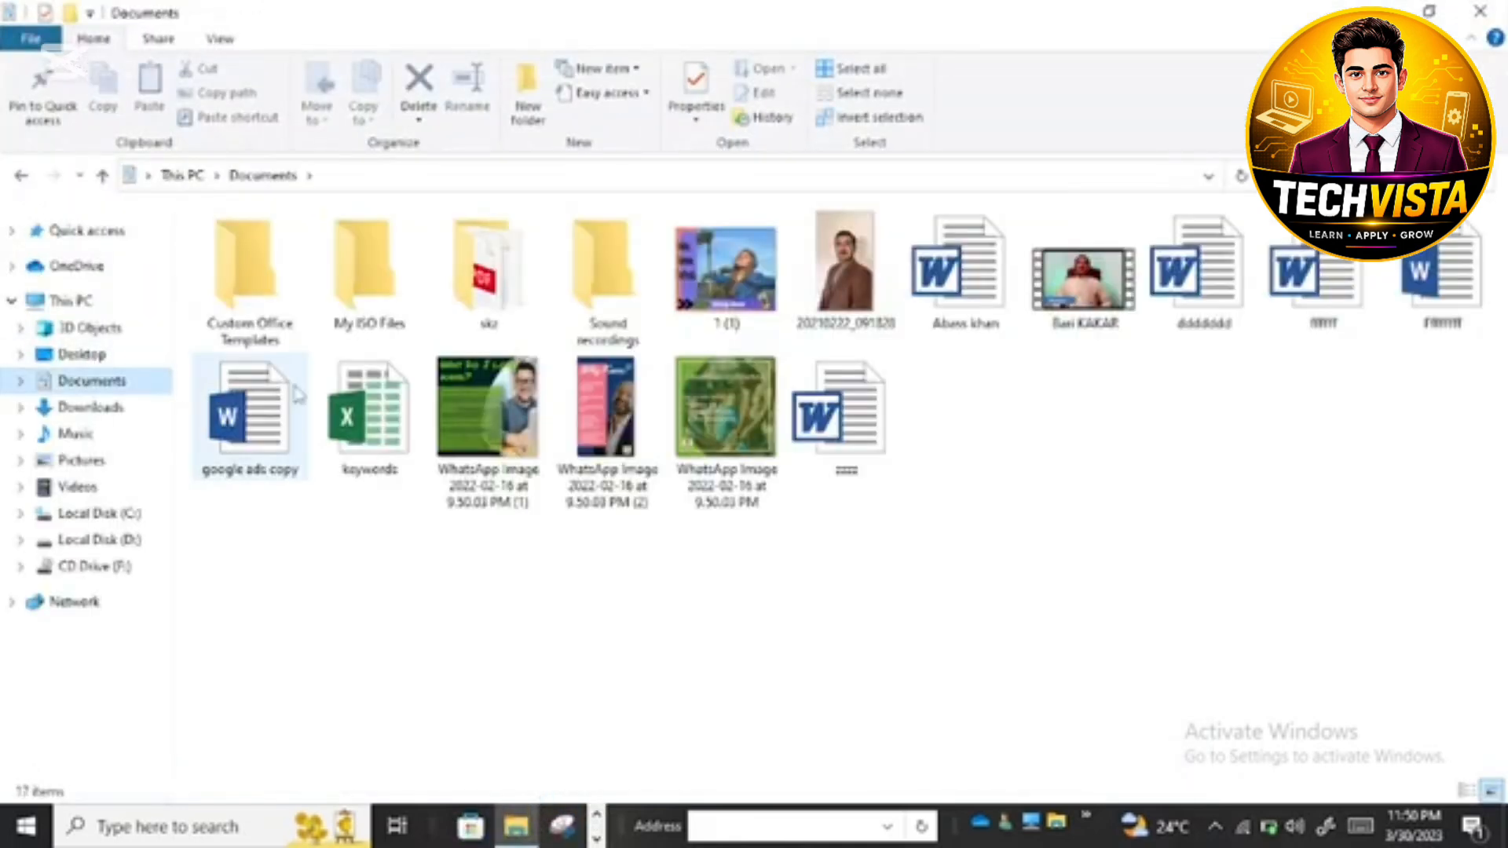
click(353, 415)
double_click(355, 414)
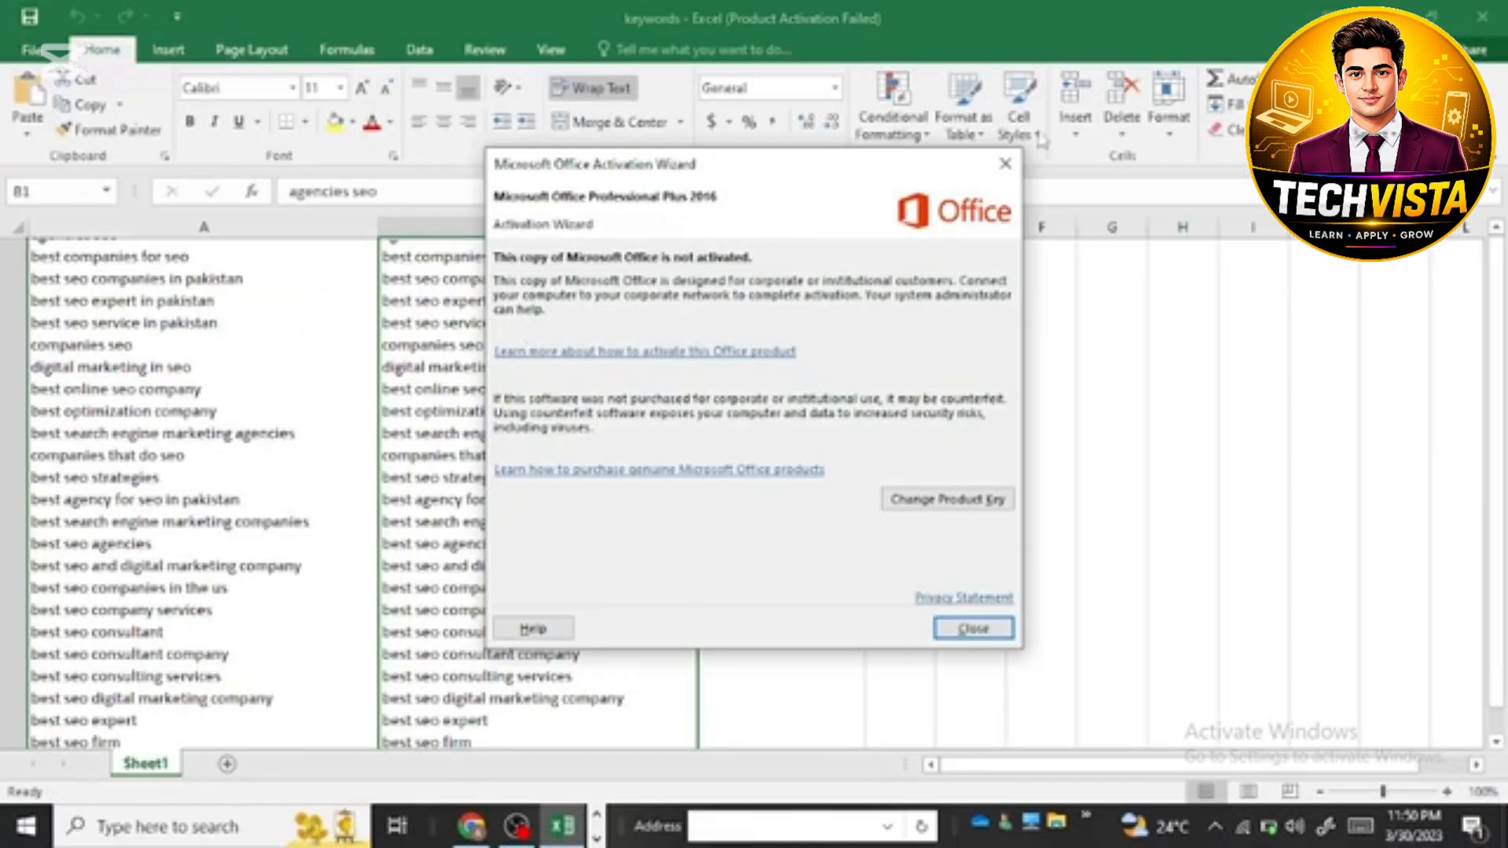
Step: Dismiss the Office activation wizard, copy the selected keyword list in column B, and close the workbook
click(1006, 163)
right_click(600, 323)
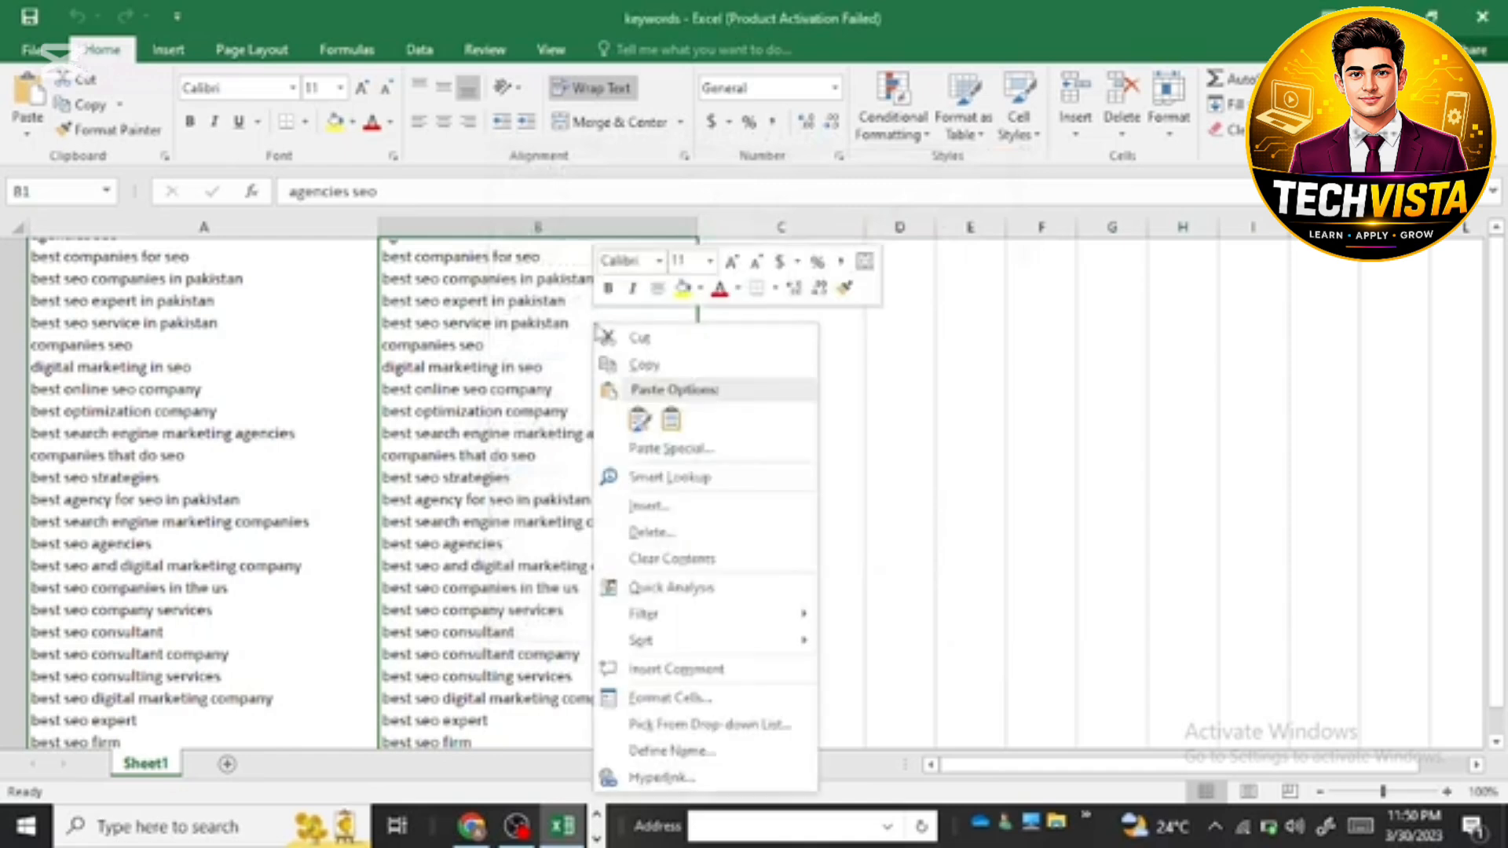
click(644, 355)
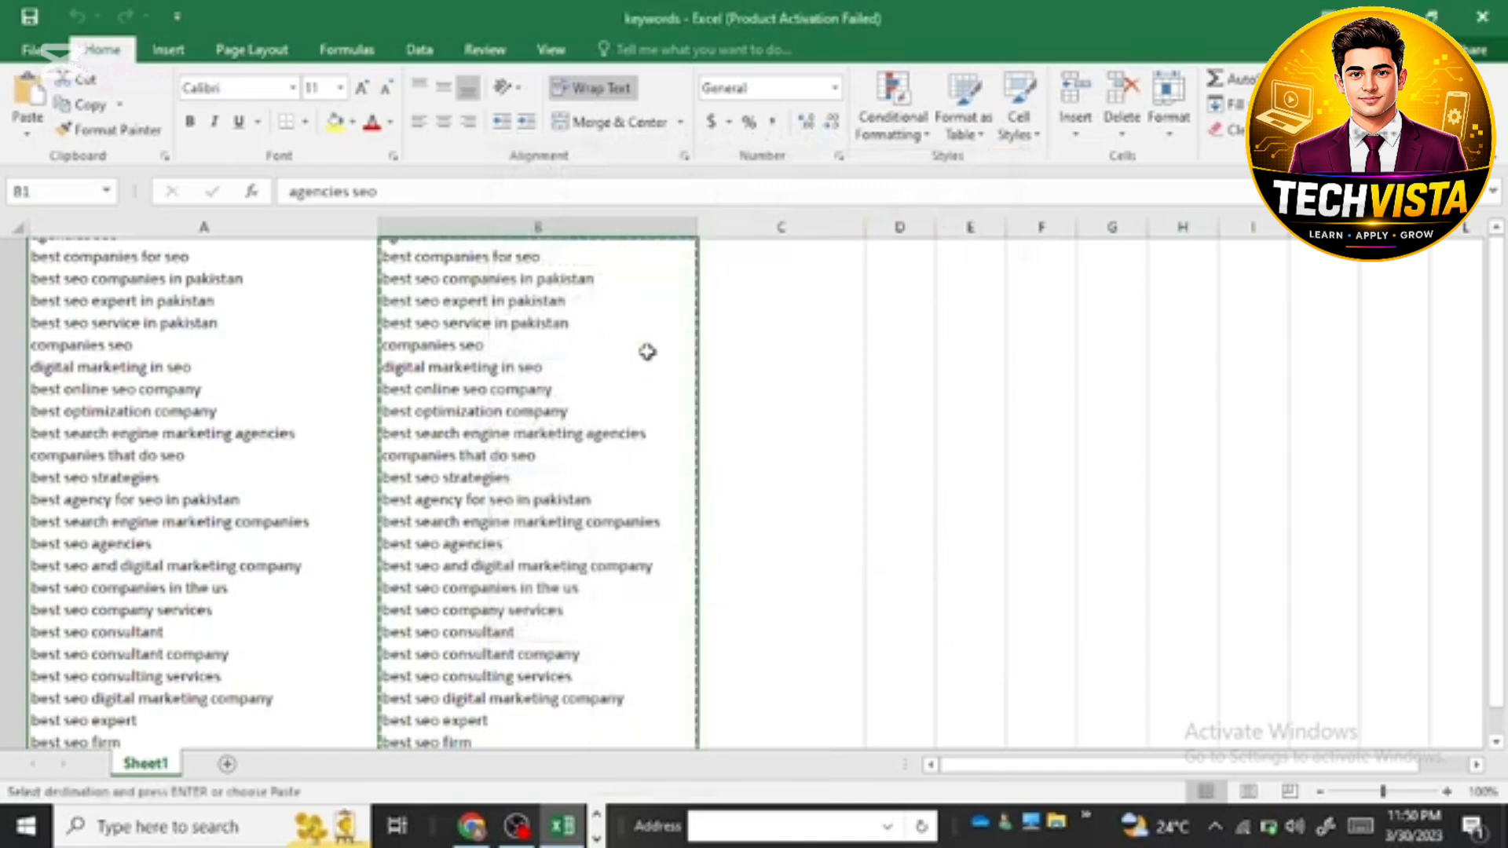
click(1482, 15)
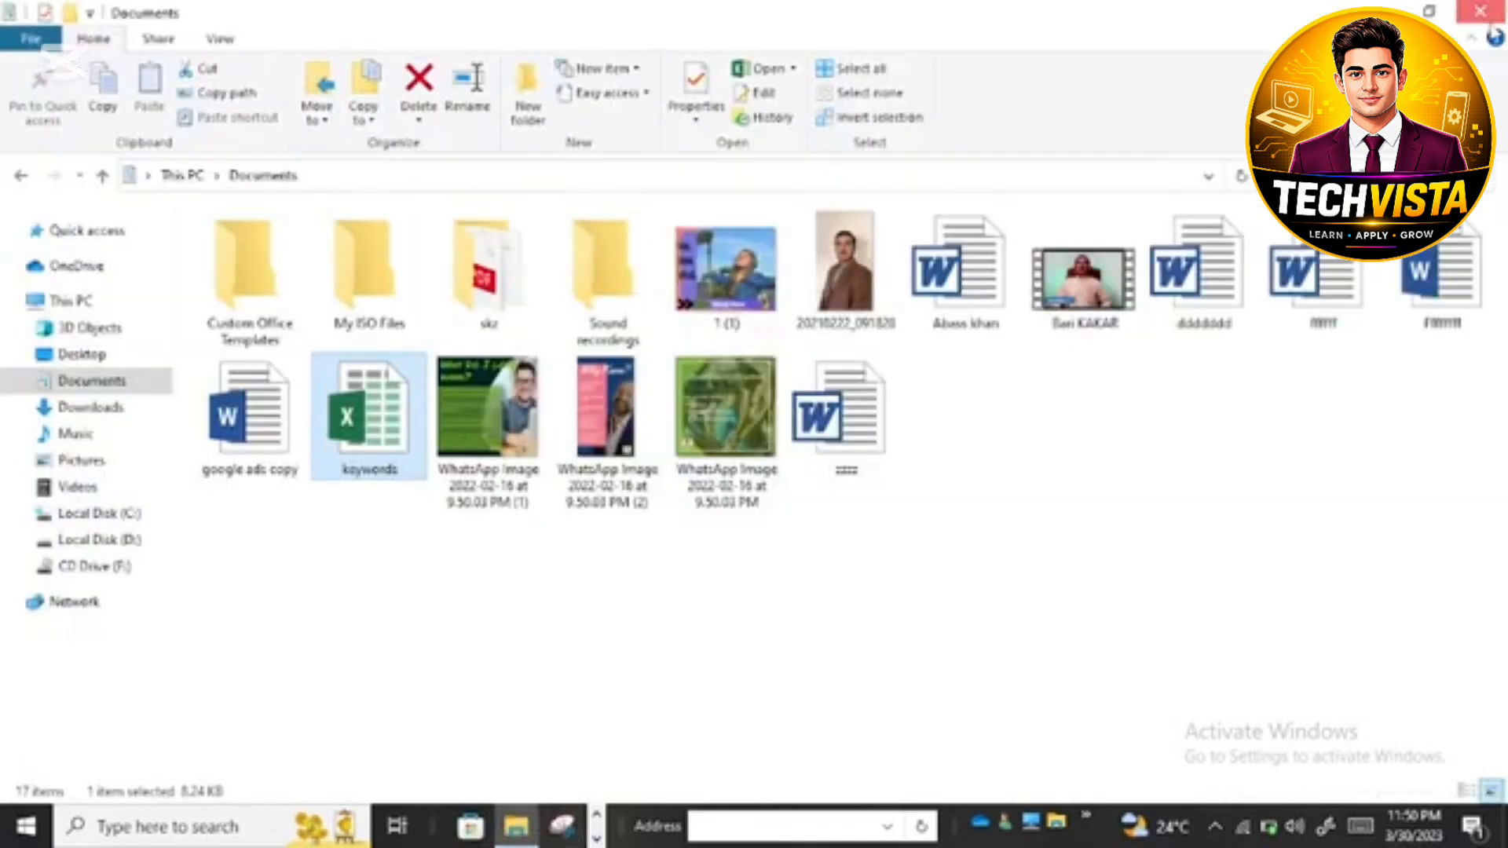
Step: Close File Explorer and paste the copied keyword list into the ad group's Enter keywords field
click(1485, 14)
right_click(359, 488)
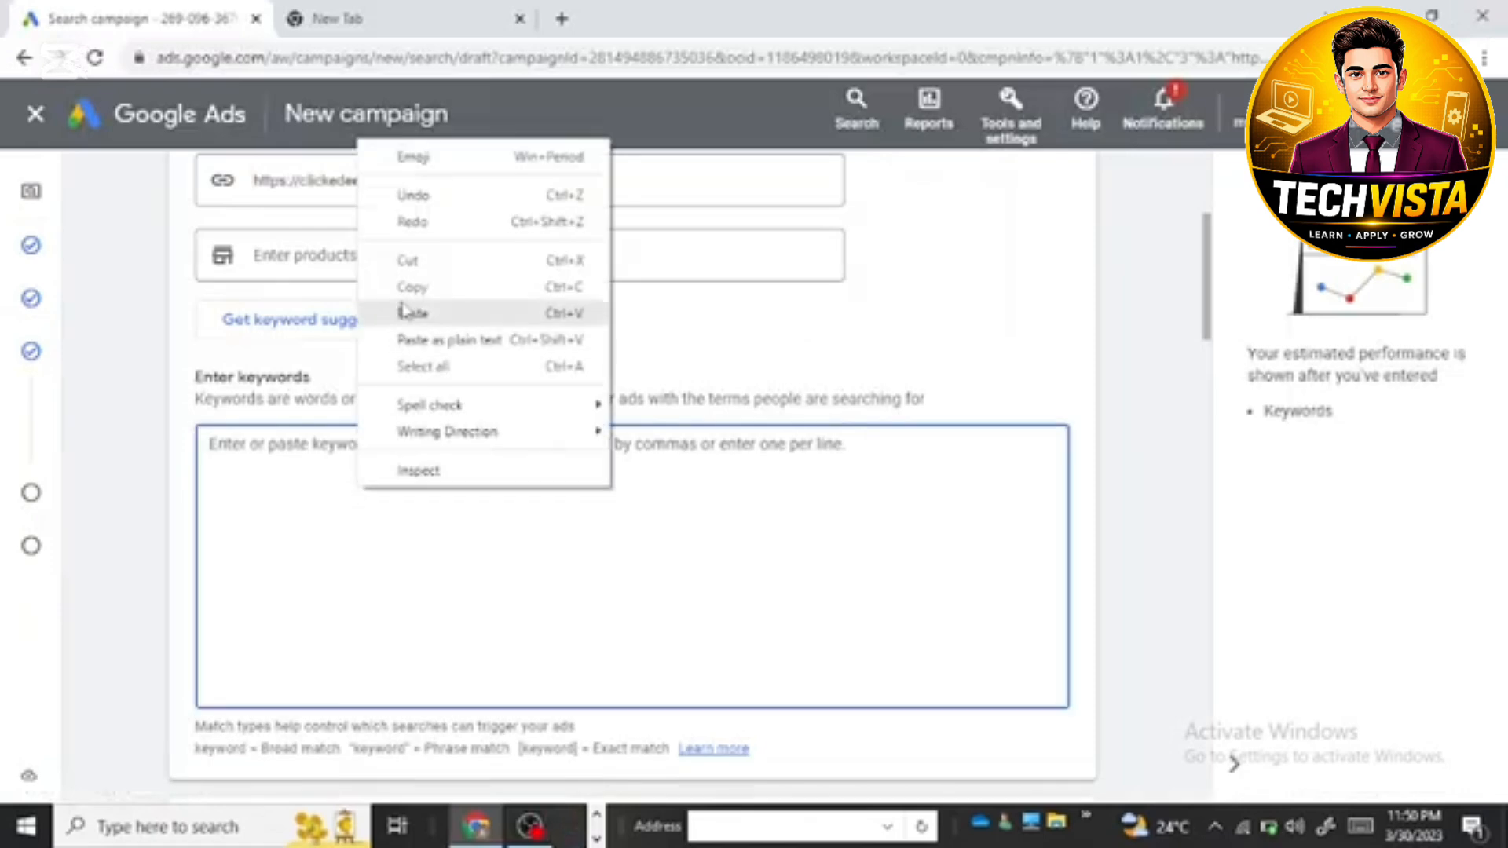
click(405, 311)
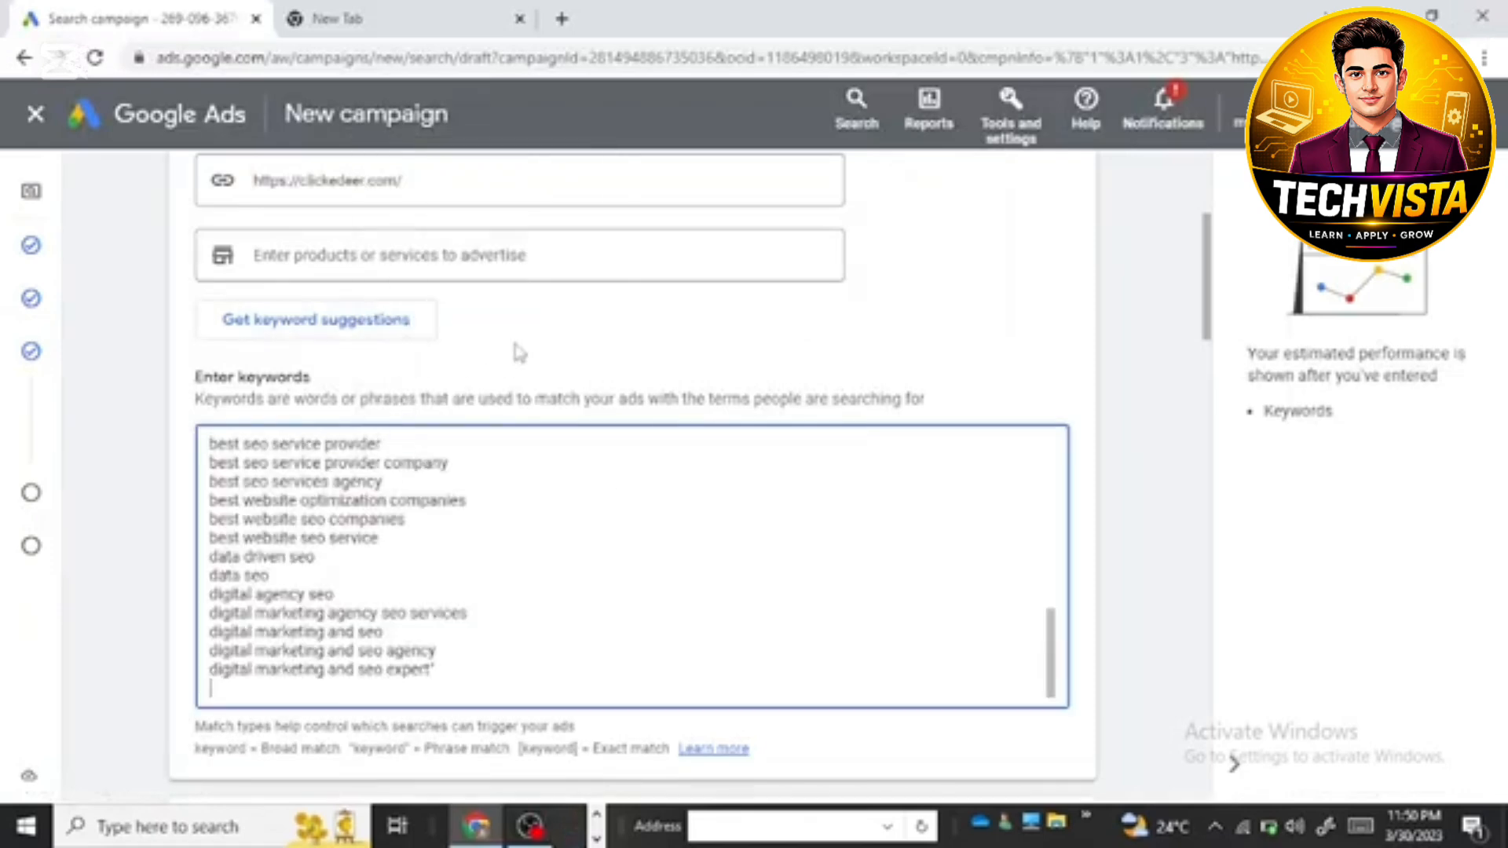
Step: In the Ads section, set the display path fields to BEST and SEO AGENCY
scroll(479, 456, down, 3)
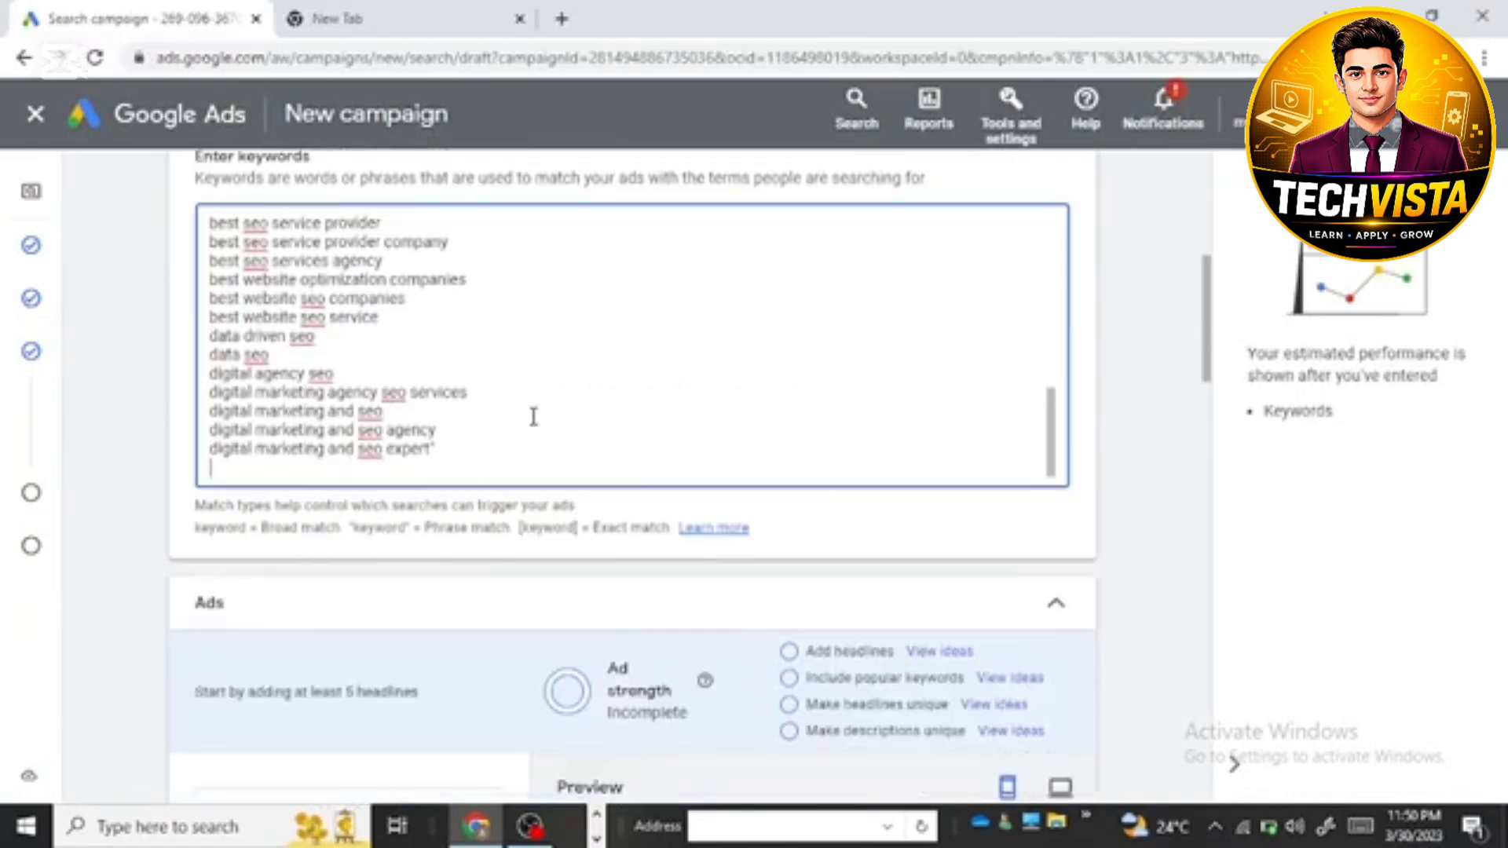
scroll(533, 417, down, 1)
scroll(498, 454, down, 1)
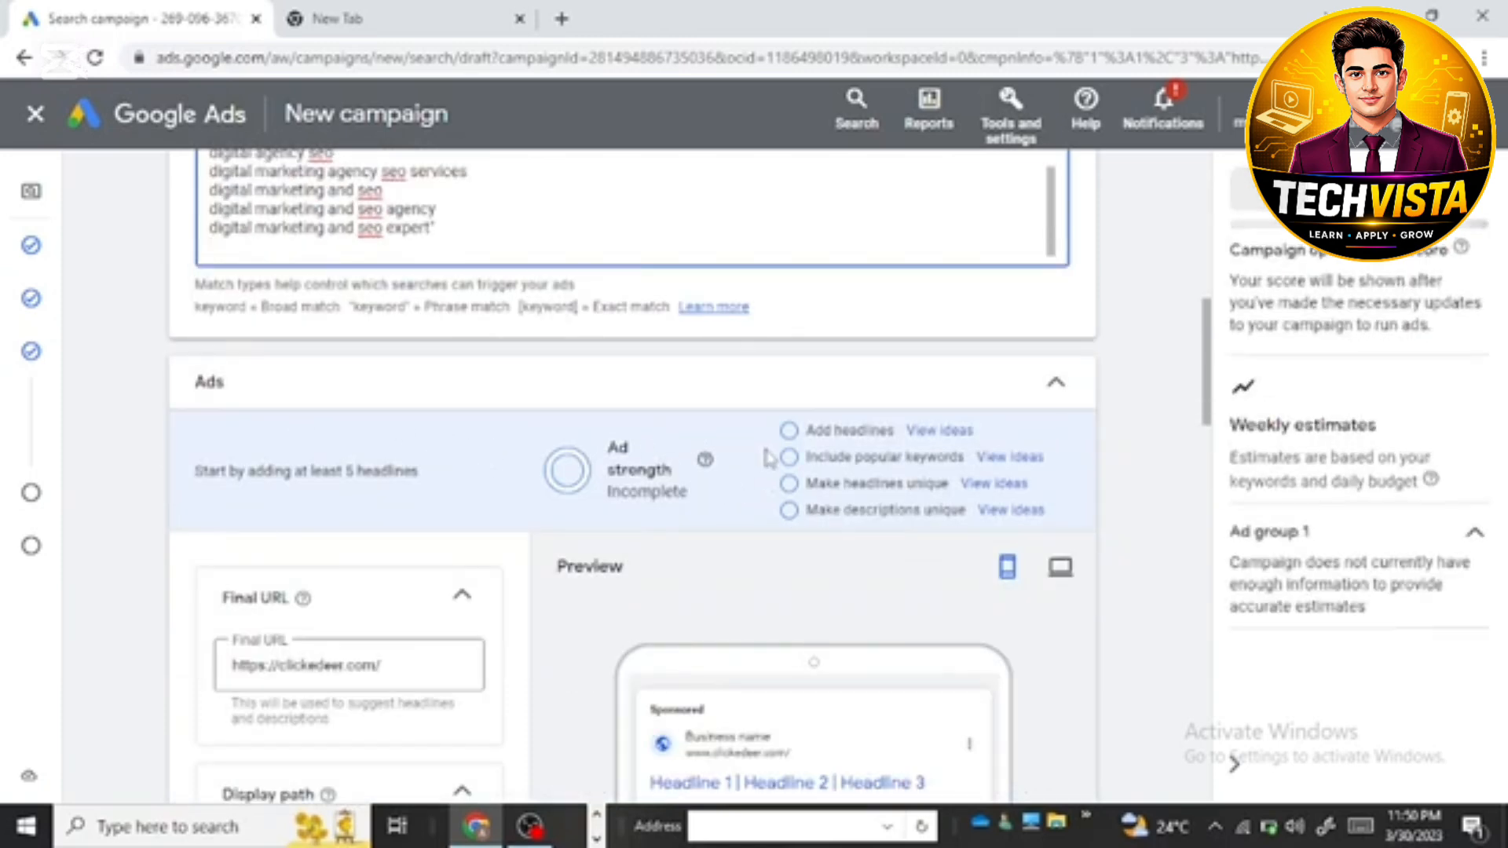
scroll(760, 475, down, 1)
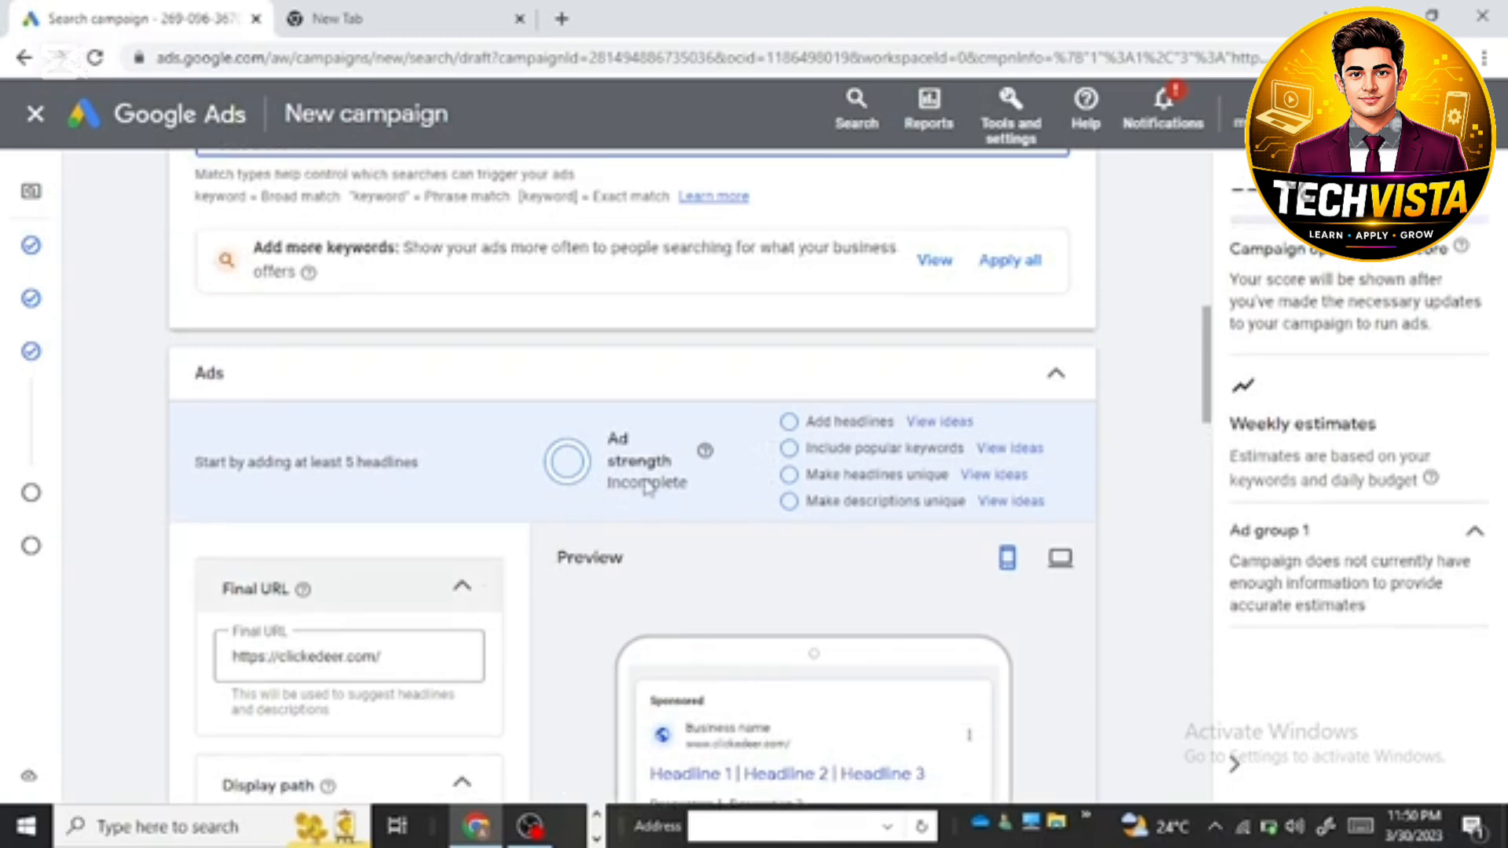
scroll(640, 471, down, 1)
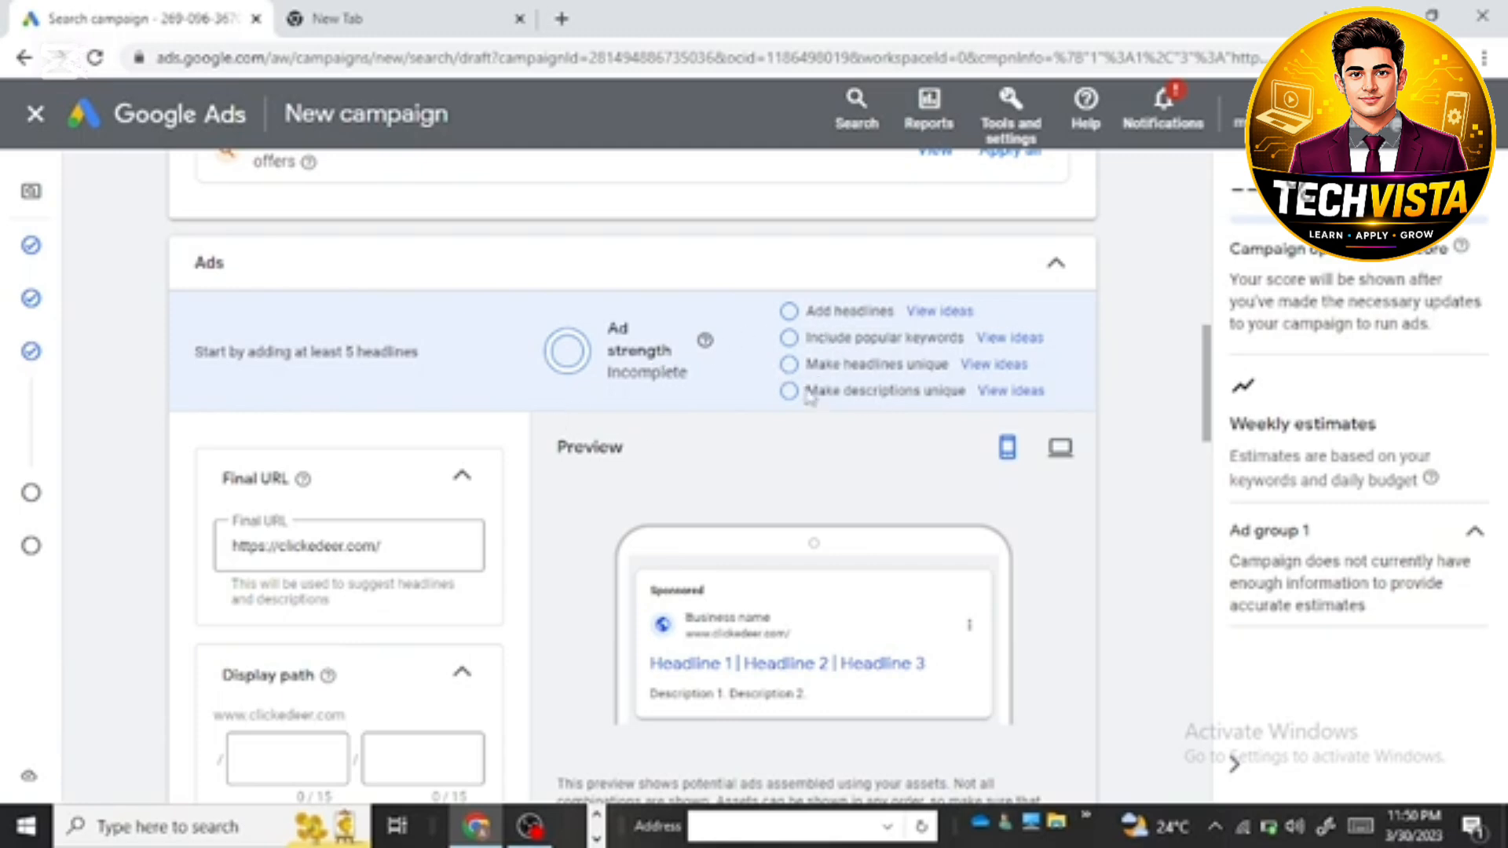
scroll(357, 620, down, 3)
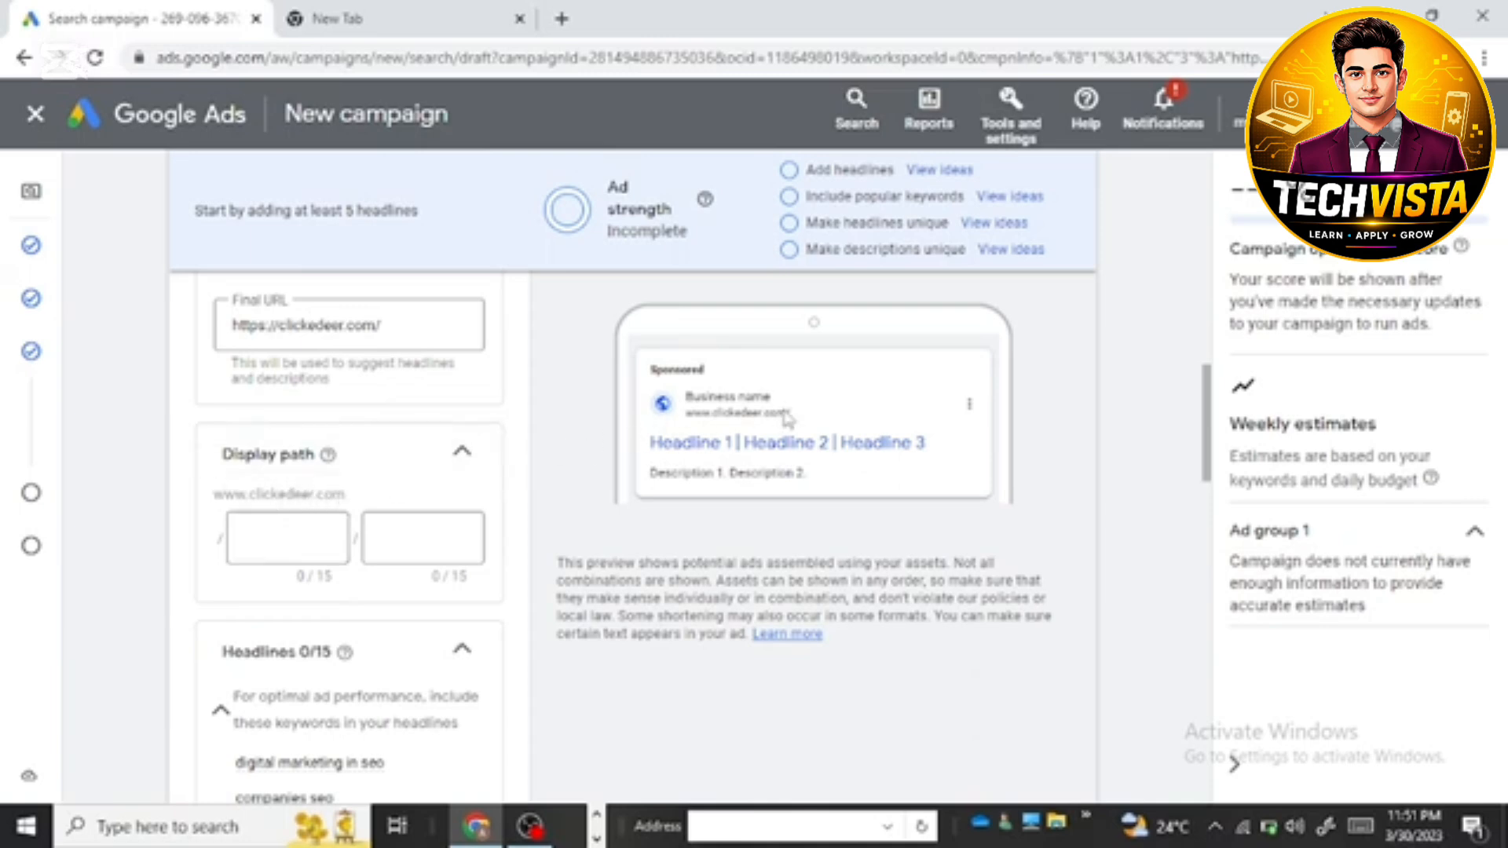
click(289, 537)
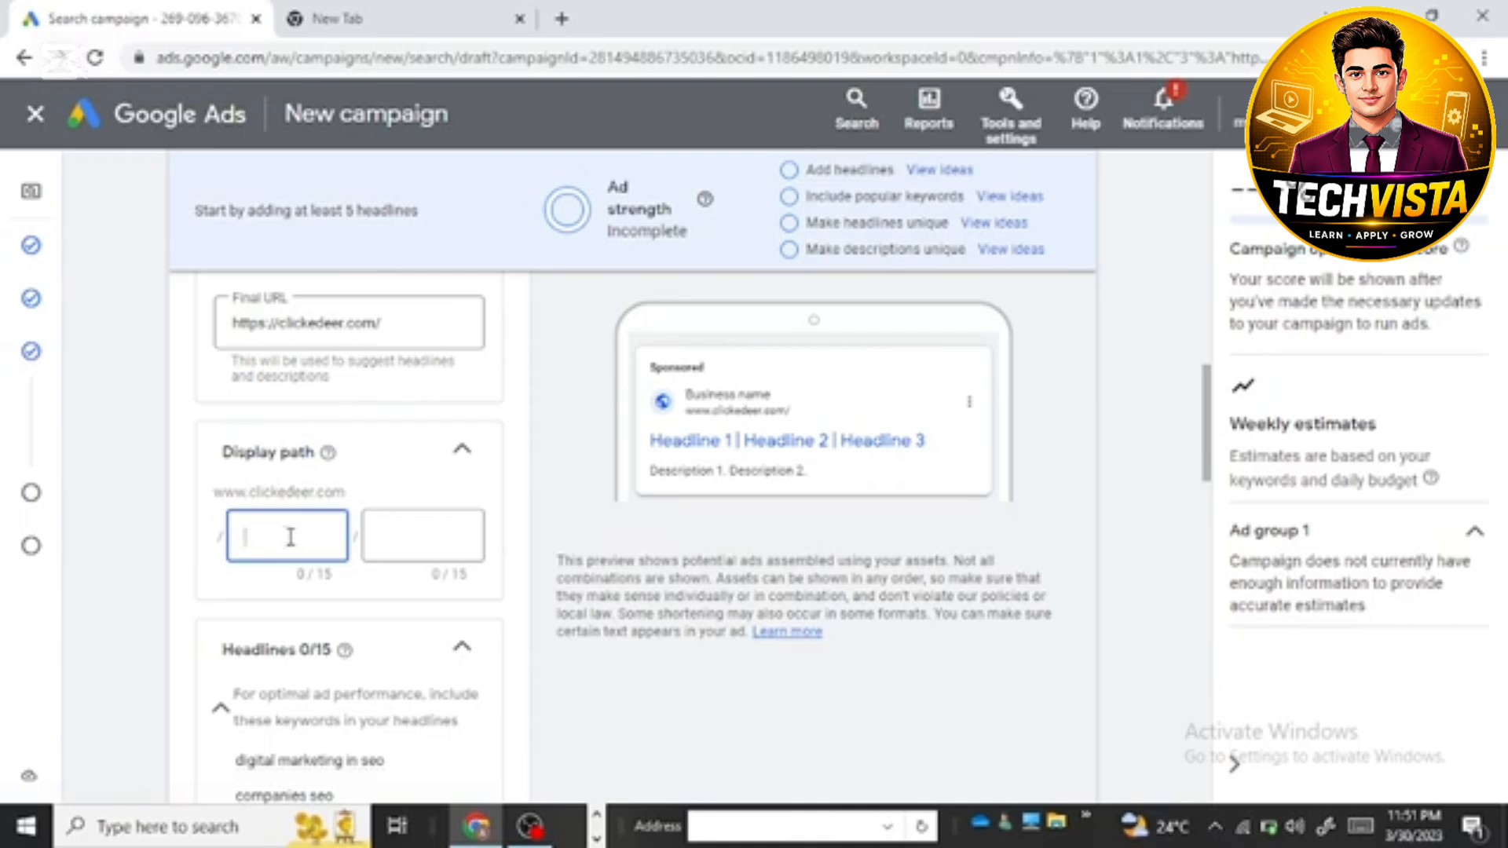
click(426, 538)
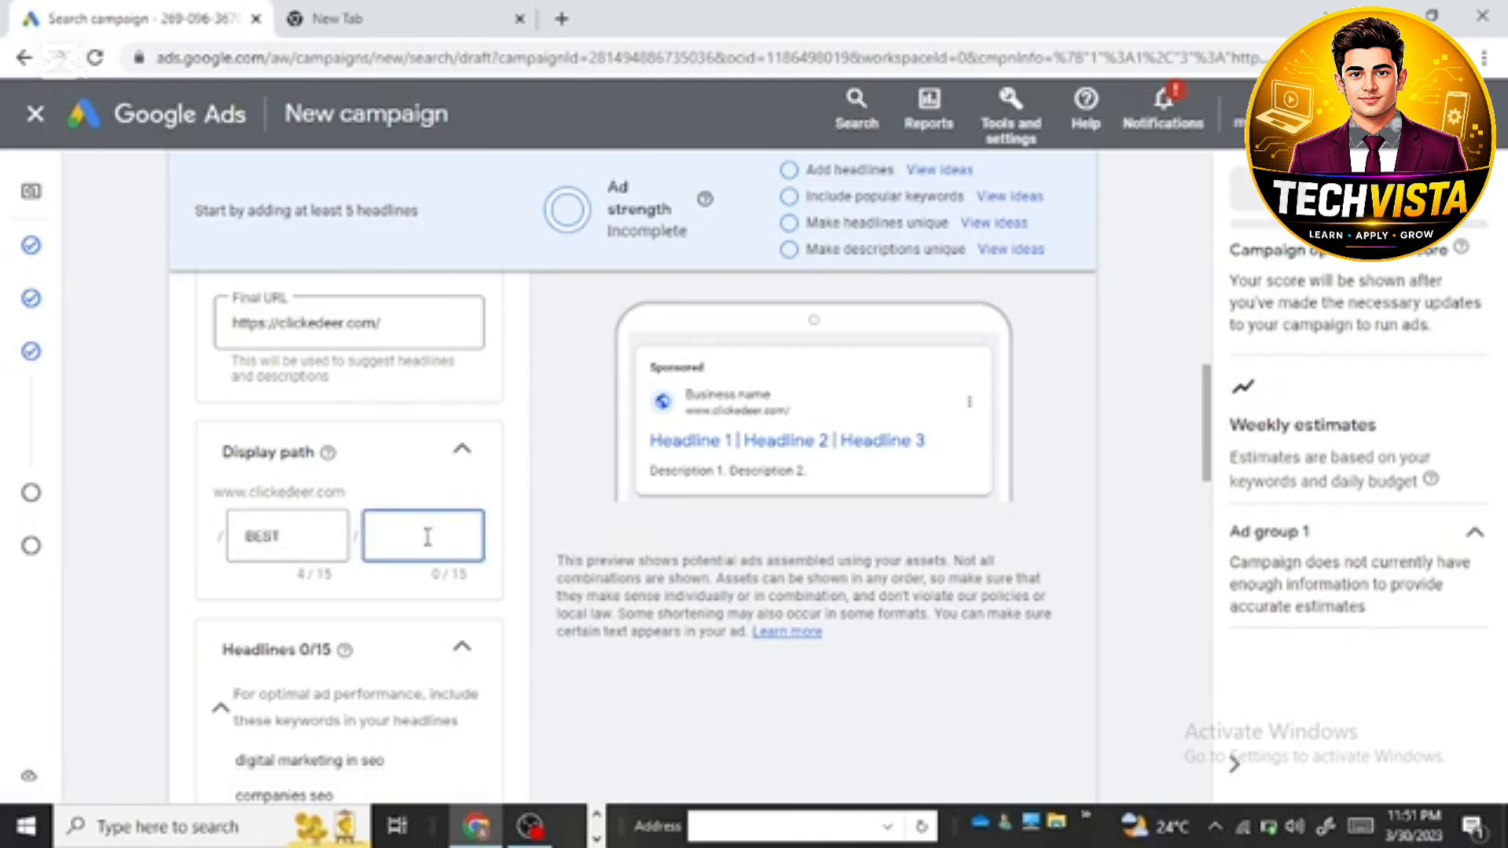
text(SEO A)
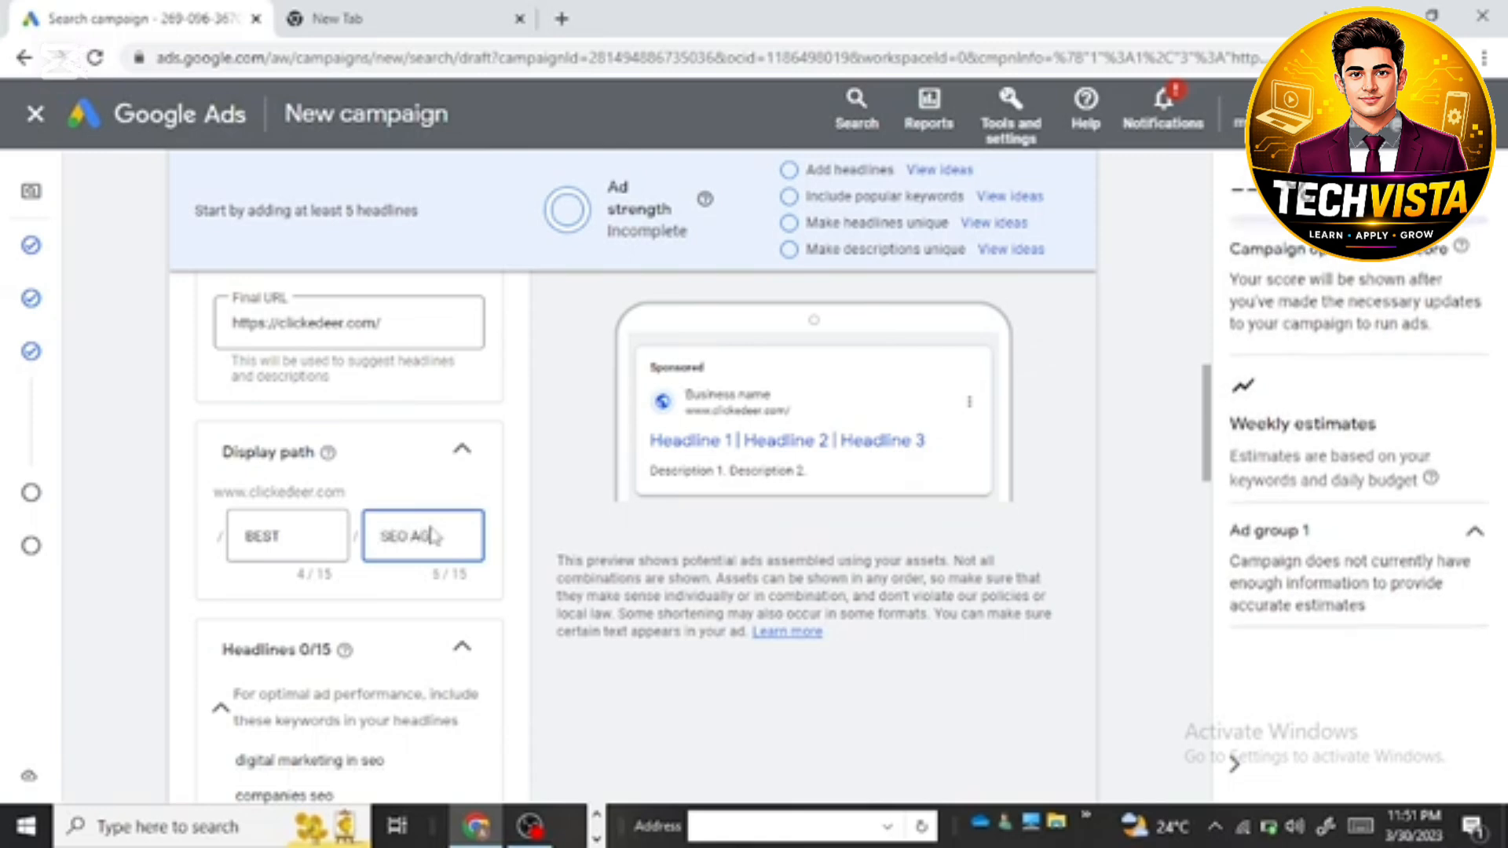
text(GENCY)
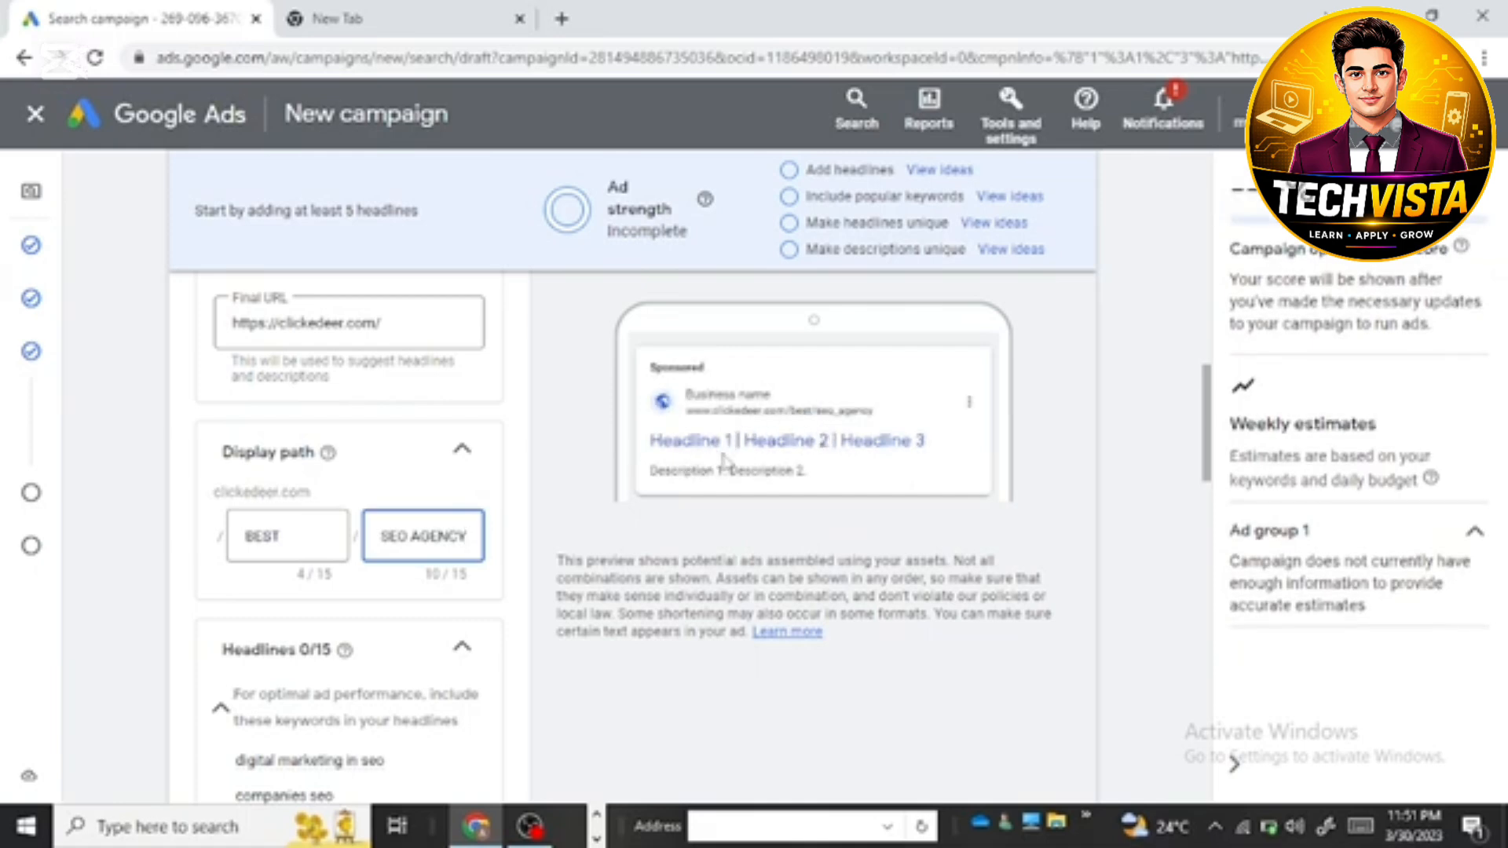
Step: View the ad preview in its desktop version and return to the mobile version
scroll(966, 353, up, 1)
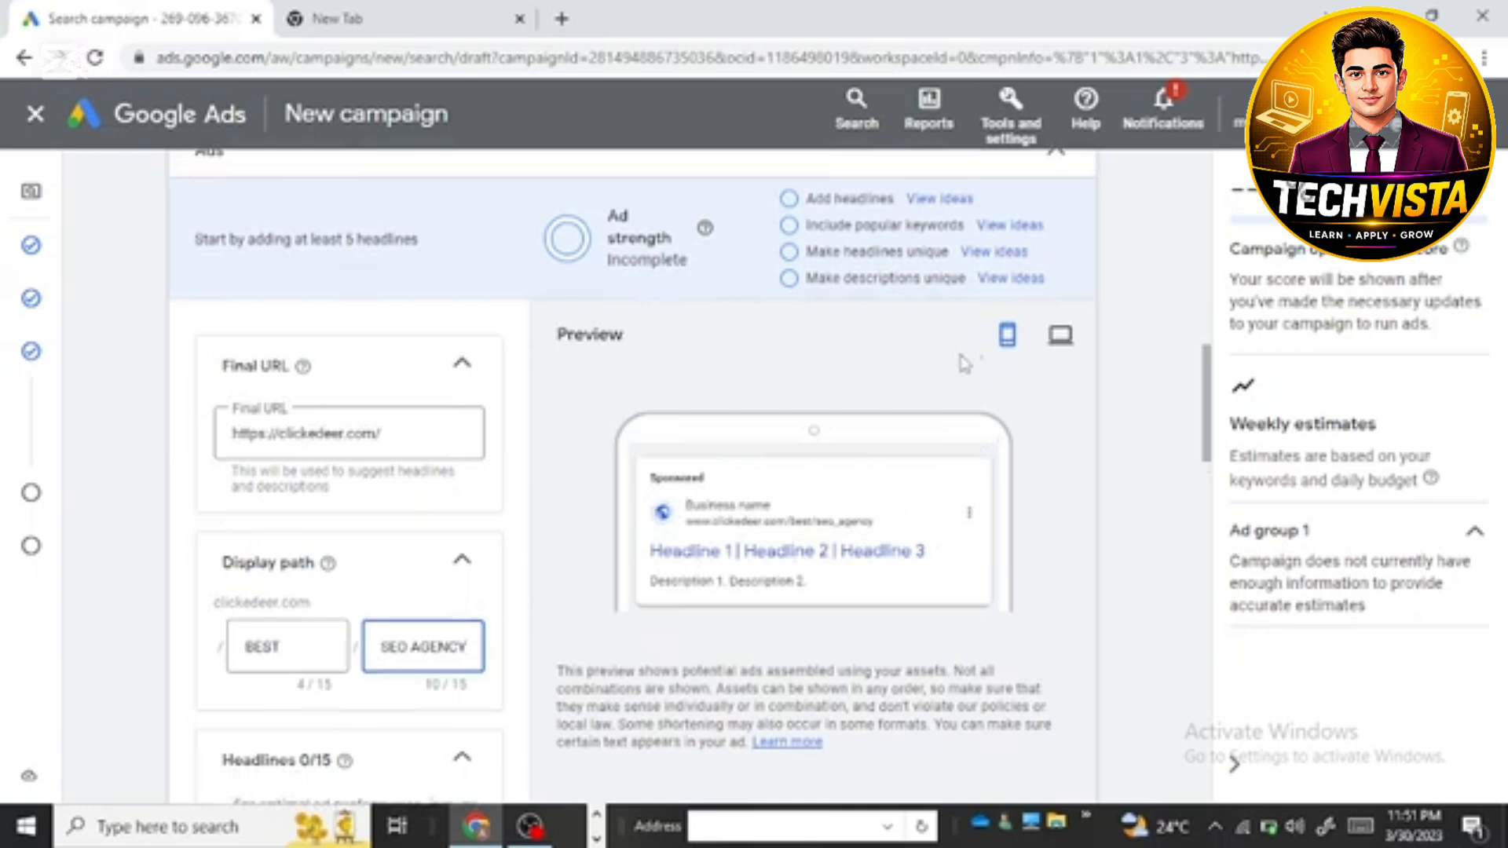
click(1060, 339)
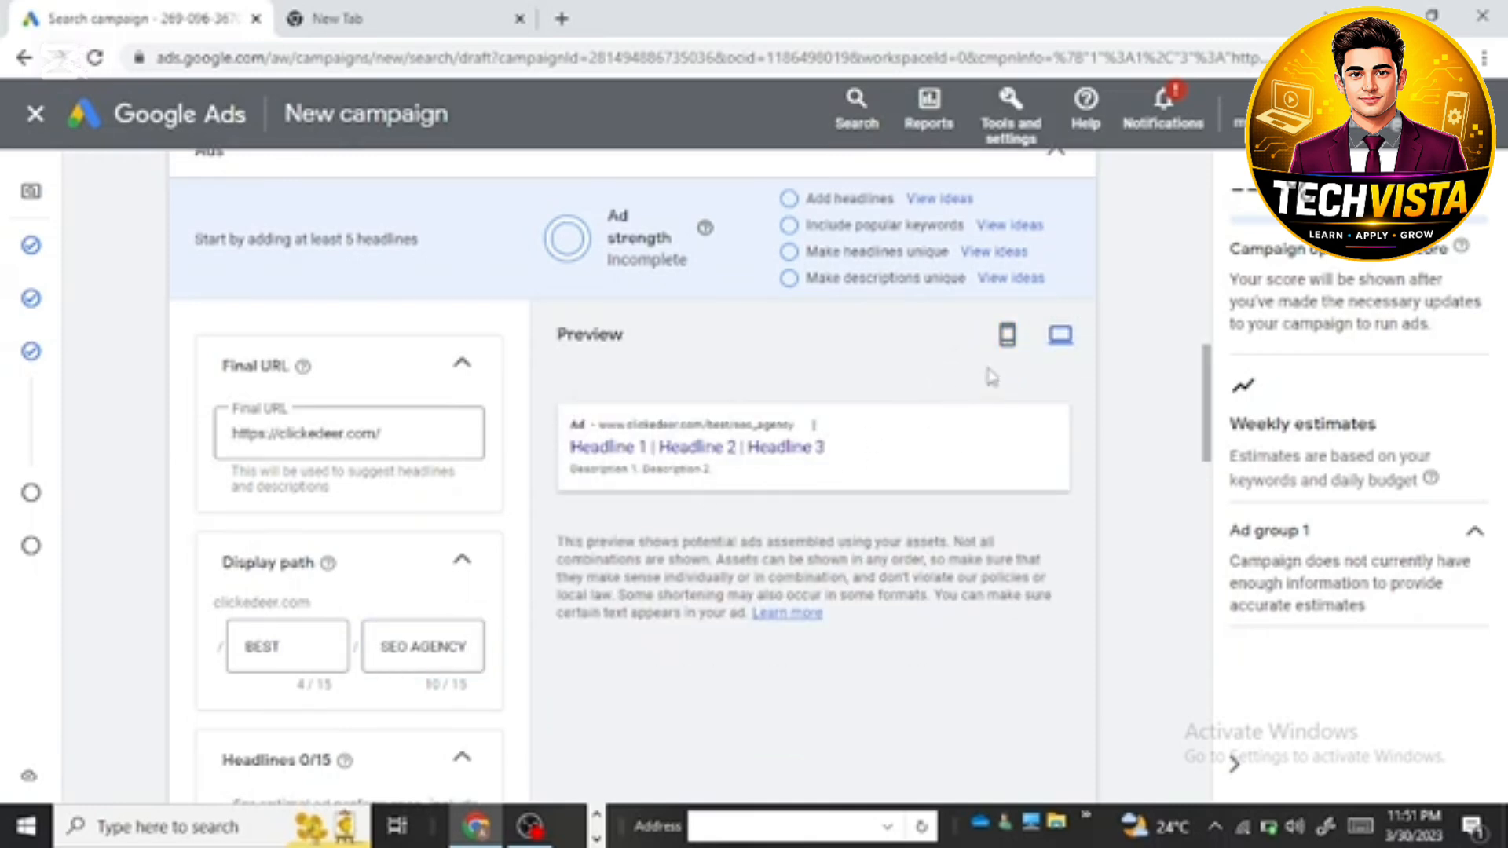
click(1007, 335)
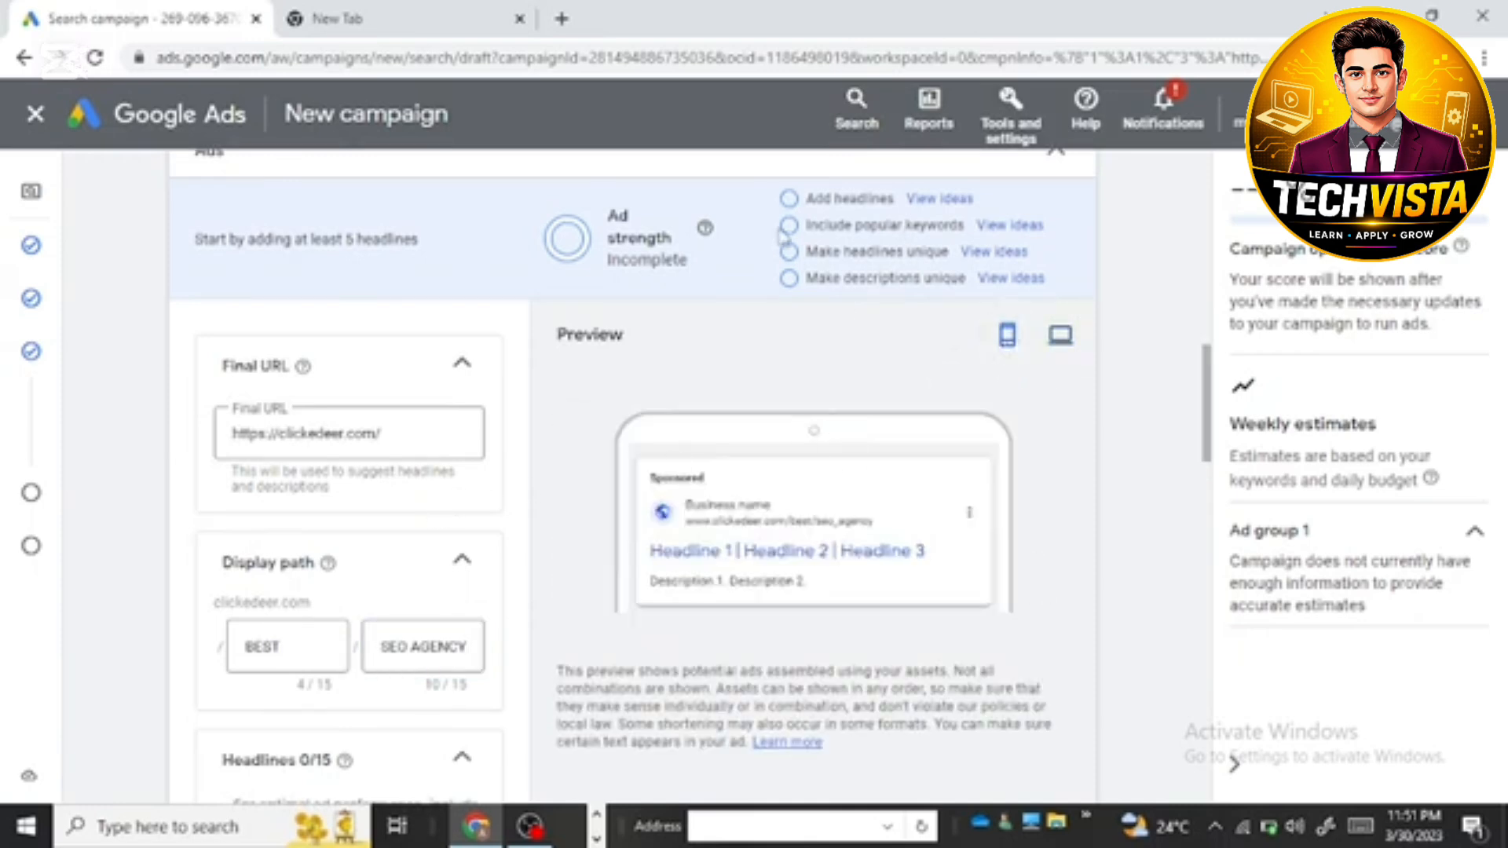
Step: Open the popular keyword ideas for headlines and copy the suggestion "digital marketing in seo" into the first headline
click(1004, 228)
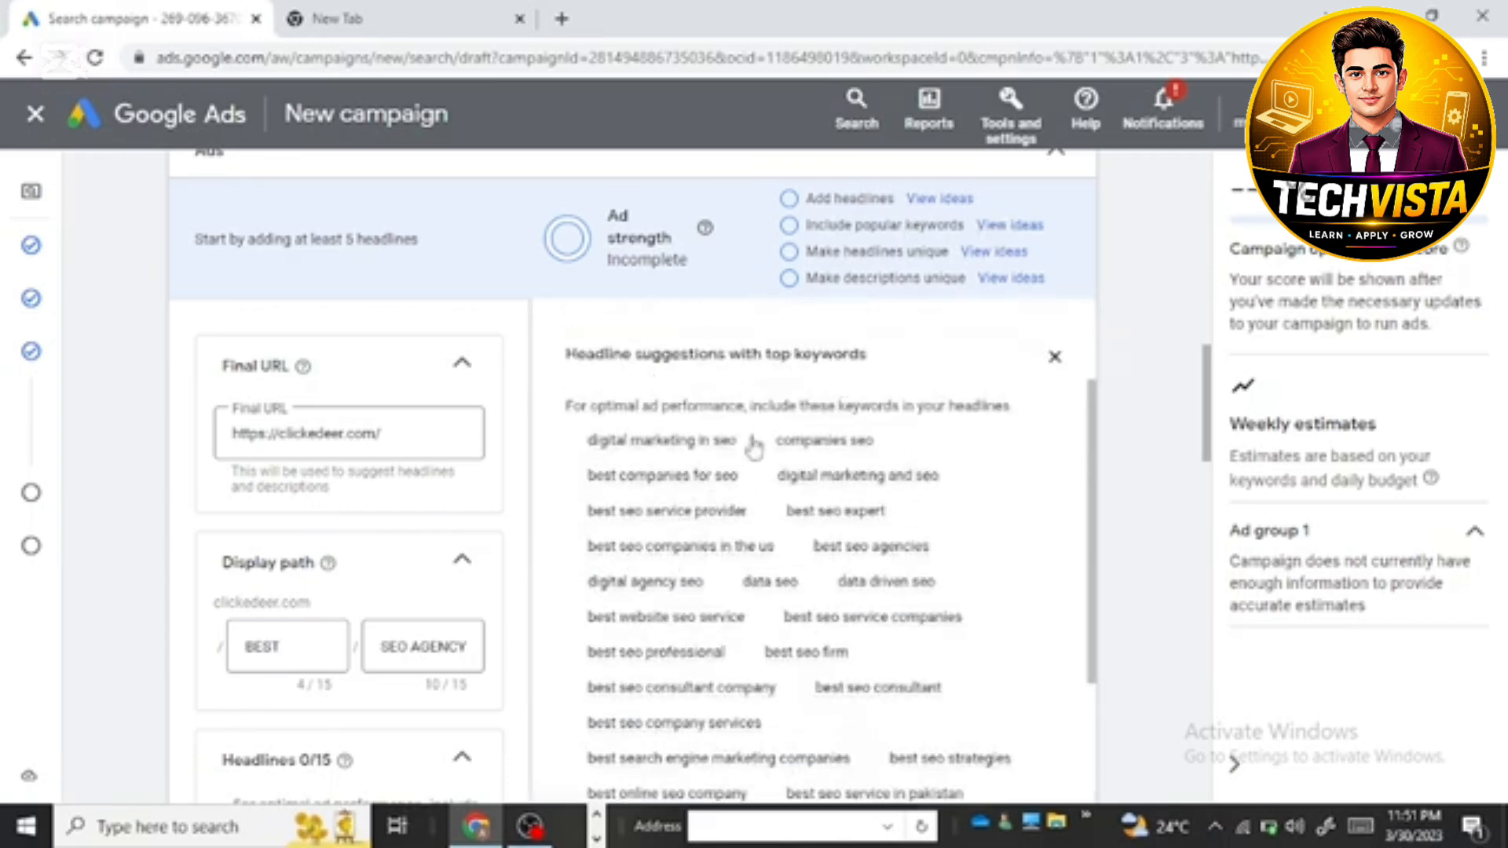
mouse_move(705, 469)
scroll(705, 469, down, 3)
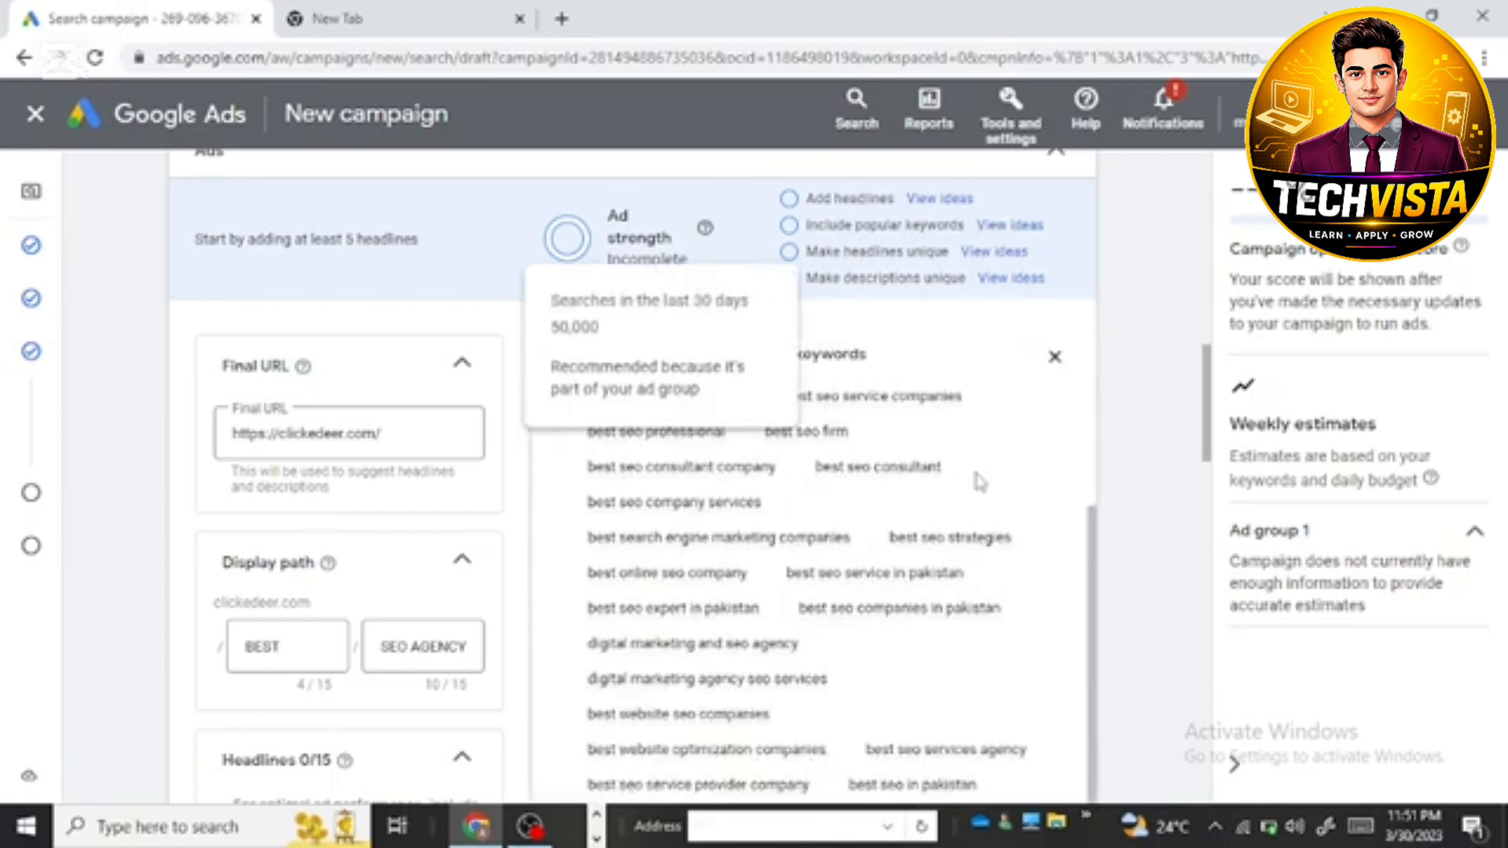
scroll(853, 505, up, 3)
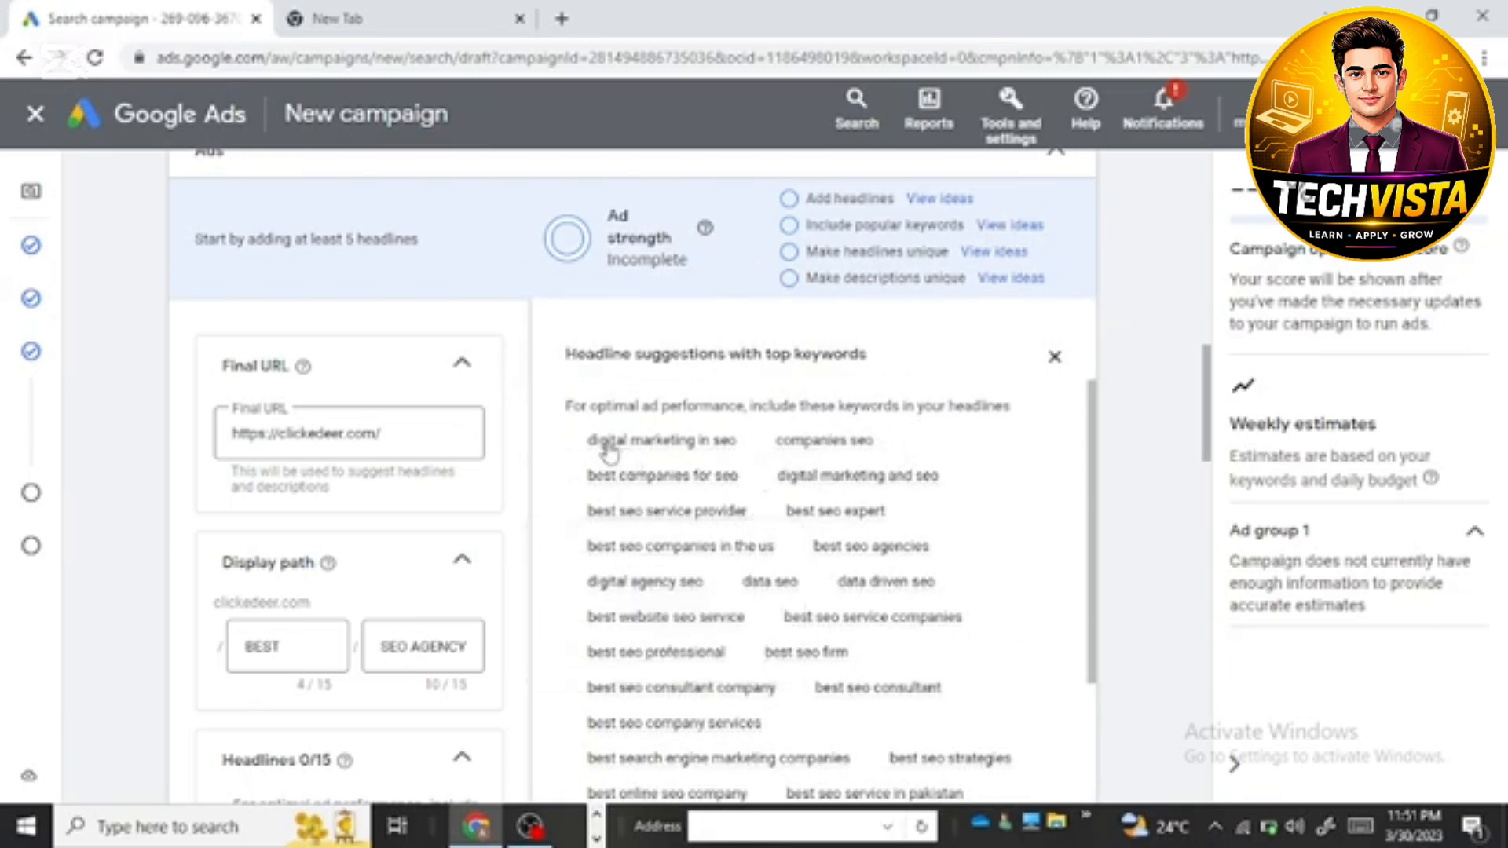
drag(591, 441, 744, 440)
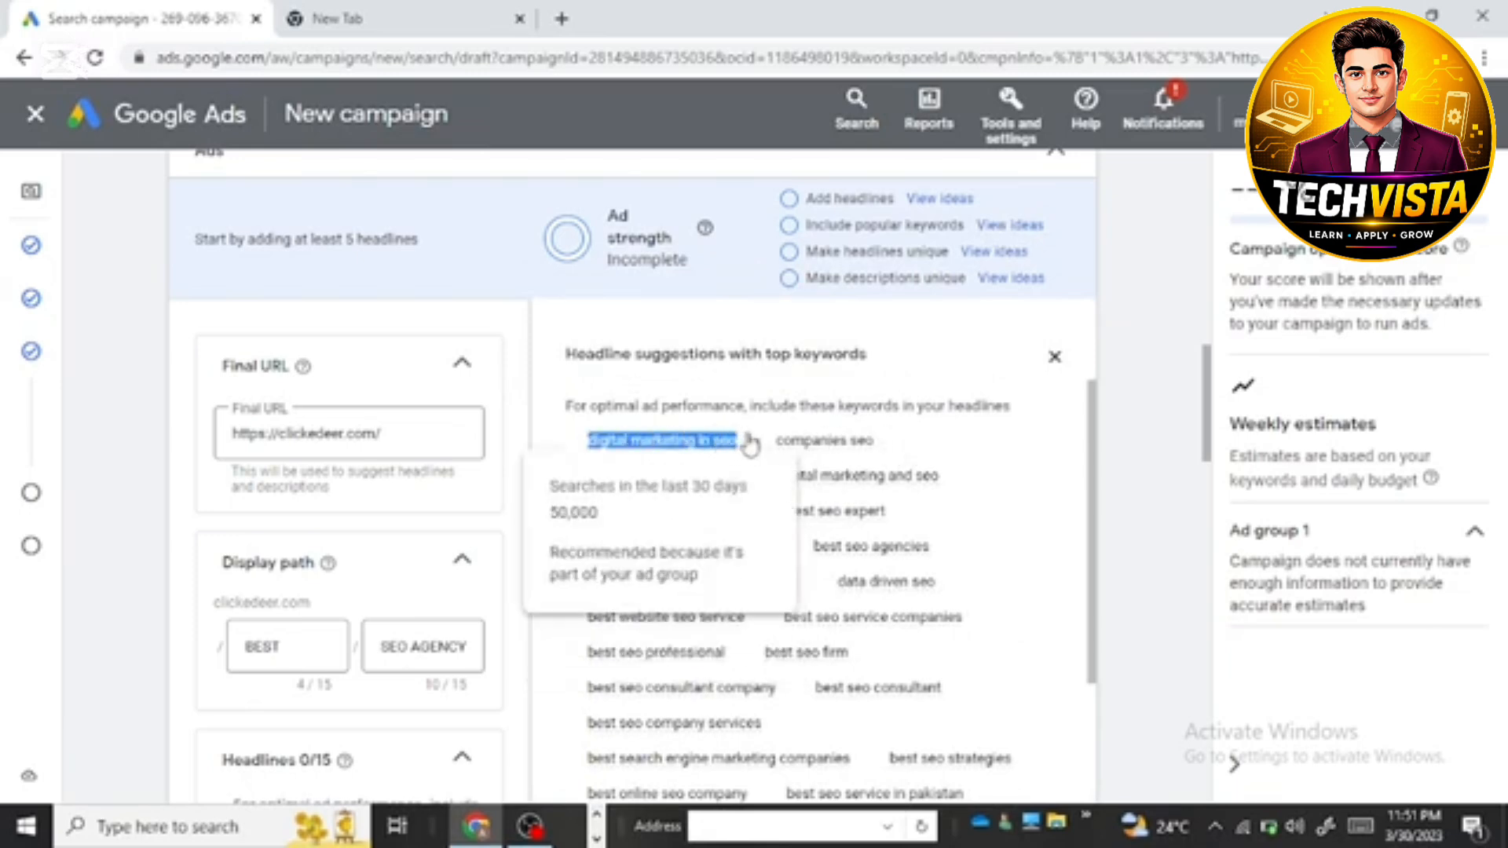
right_click(746, 438)
click(777, 449)
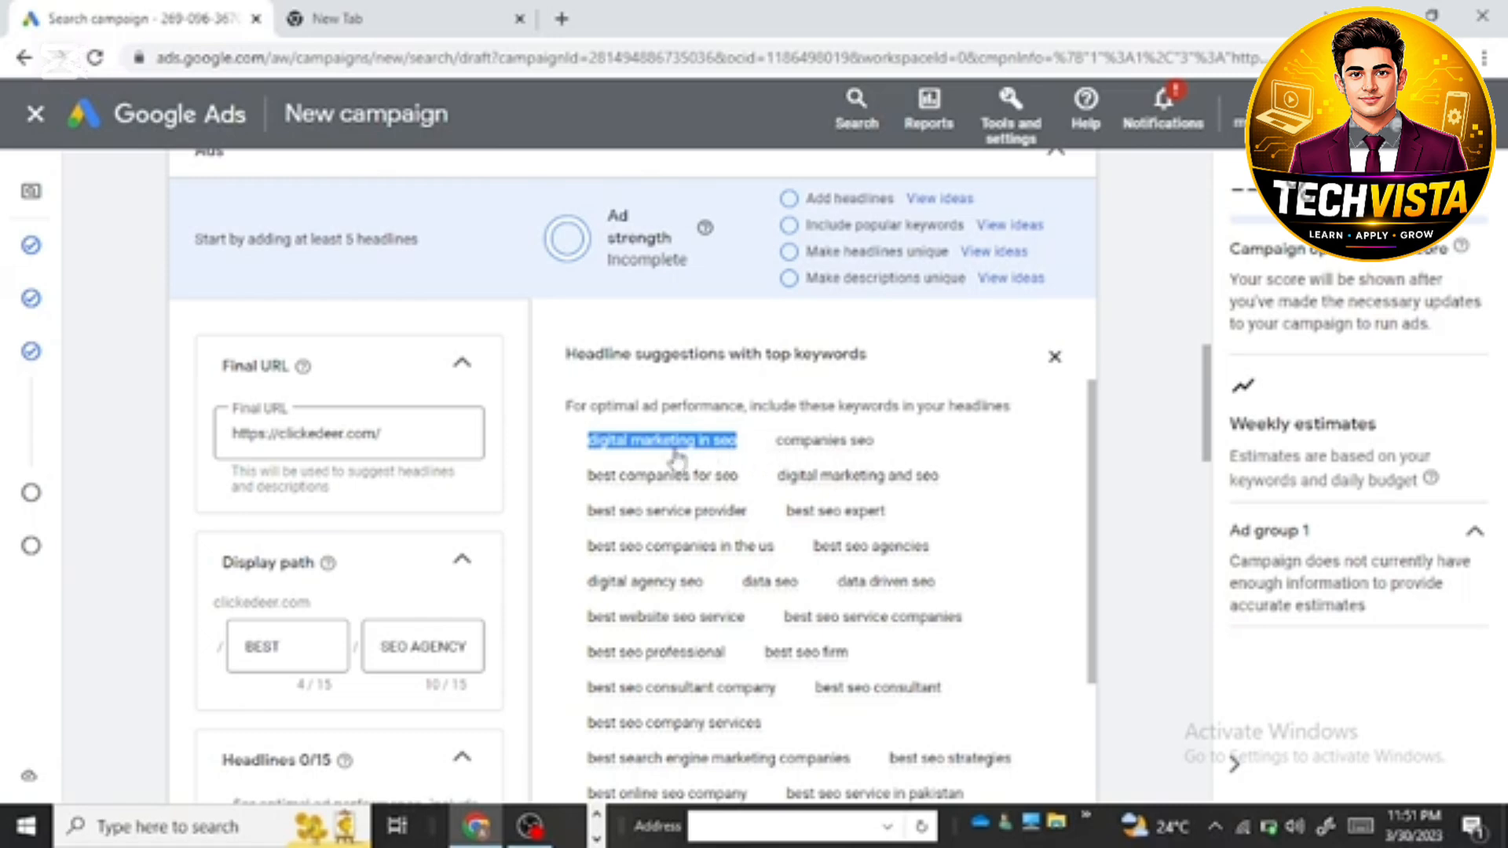
scroll(393, 609, down, 3)
scroll(385, 618, down, 3)
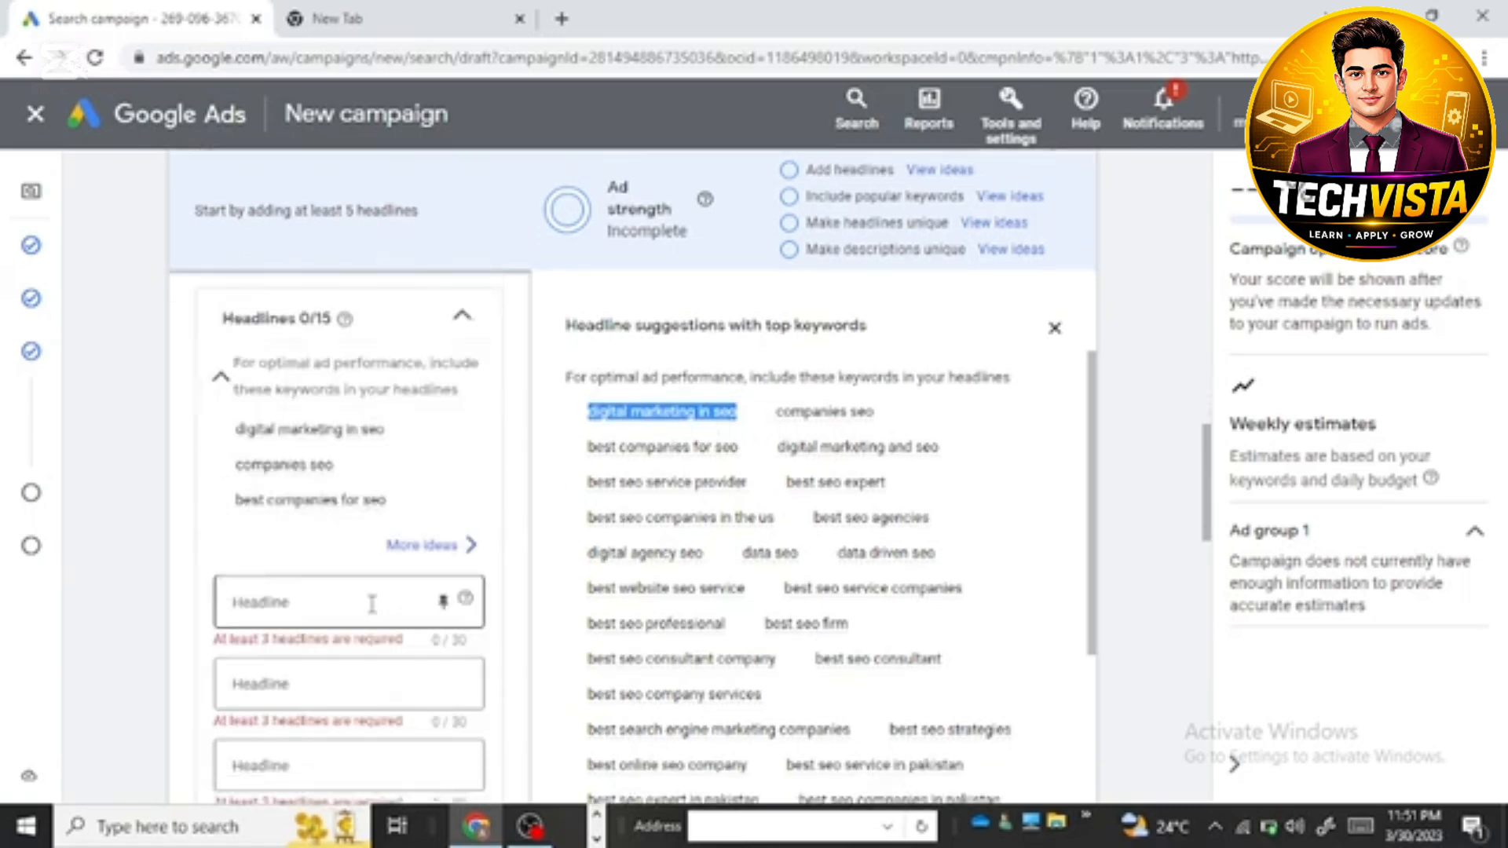
click(366, 603)
right_click(358, 605)
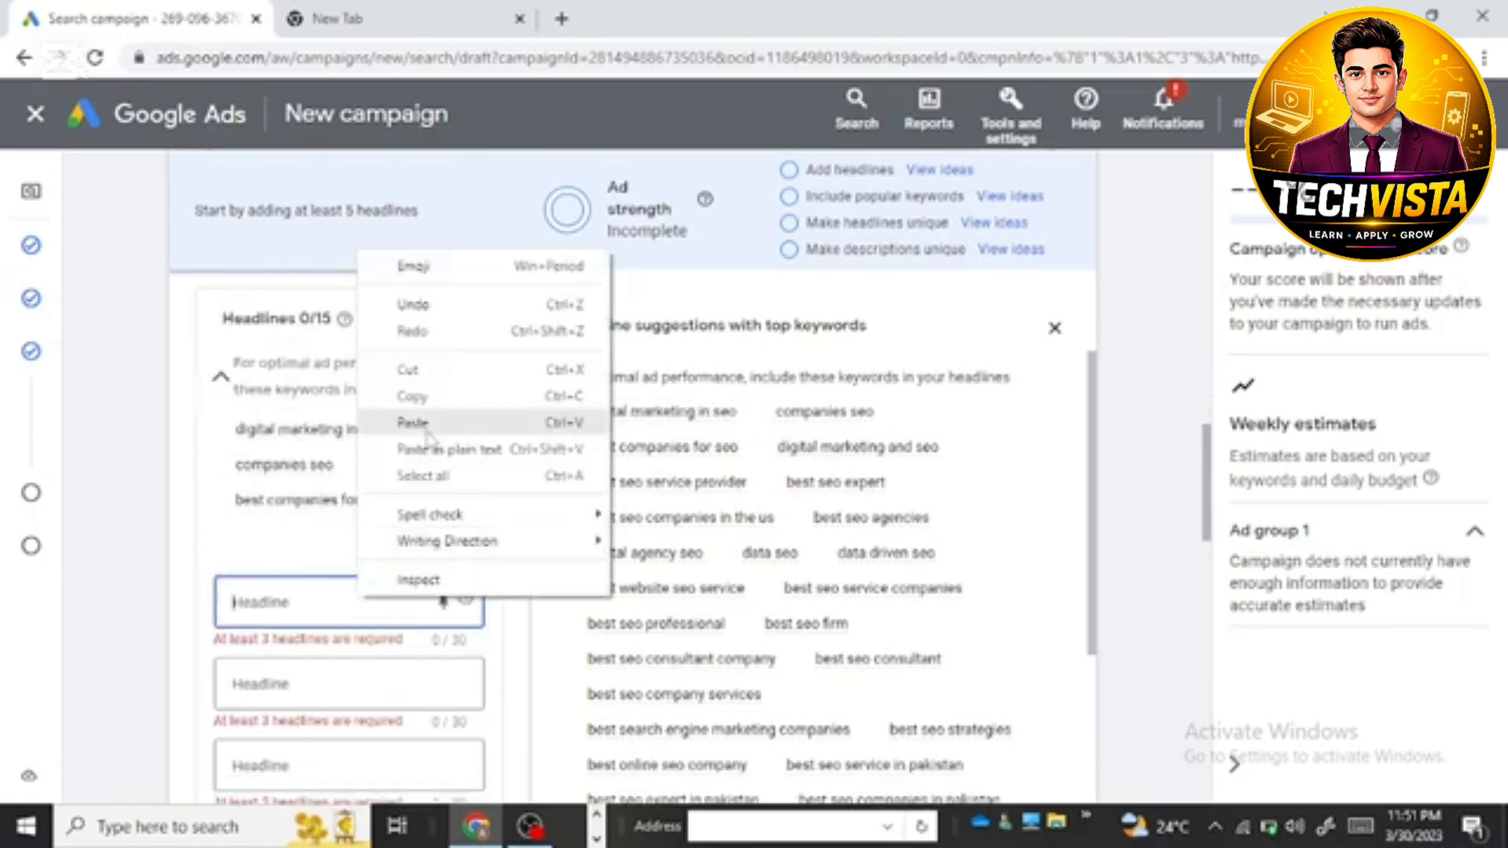
click(417, 417)
drag(597, 447, 705, 445)
drag(583, 449, 760, 448)
right_click(760, 442)
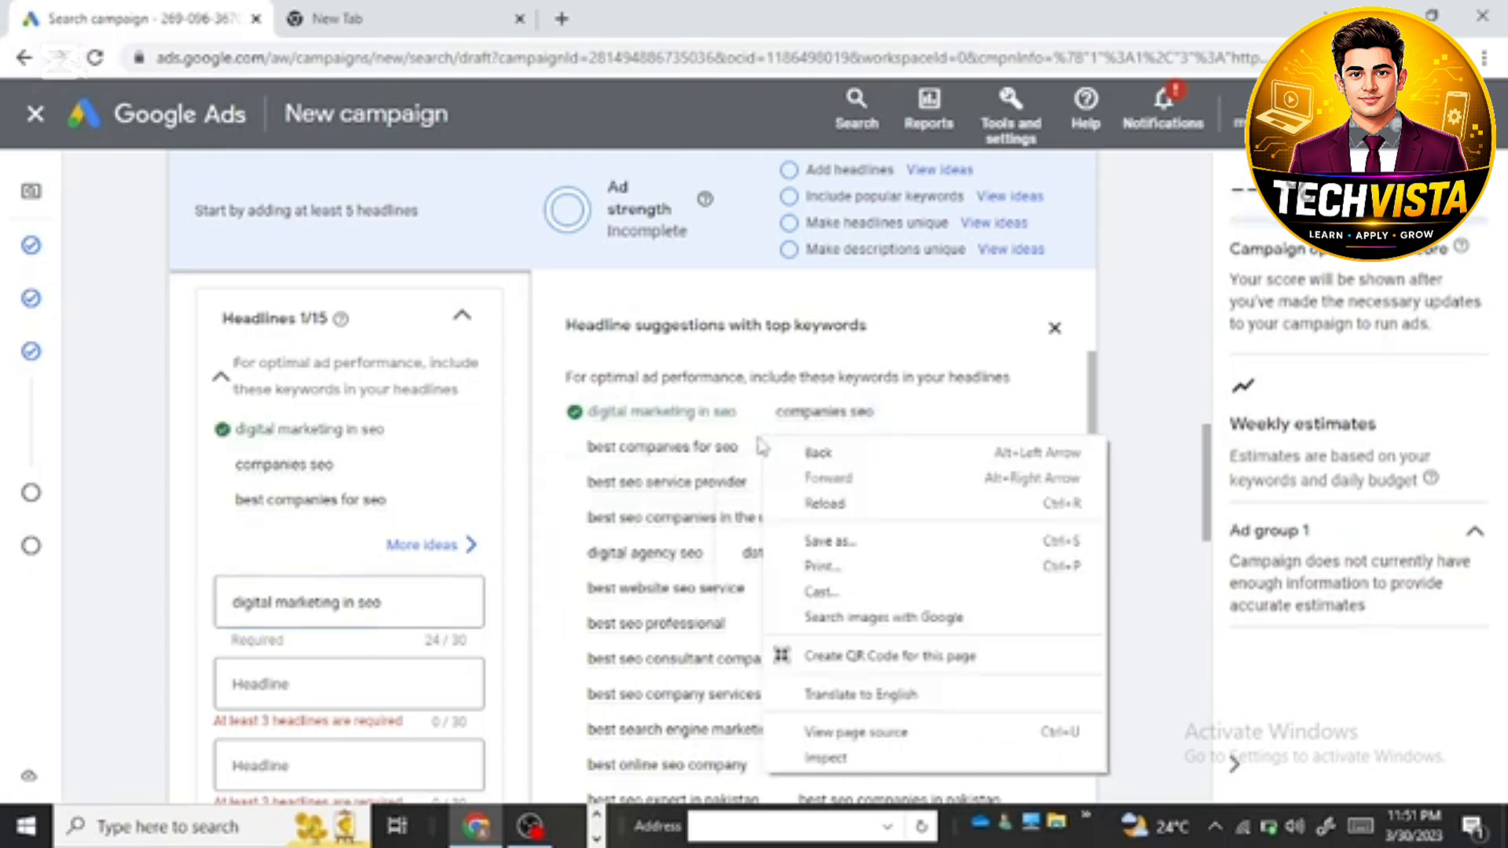
Step: Copy the keyword suggestion "best seo service provider" into the second headline
drag(648, 504, 708, 482)
drag(572, 473, 776, 493)
right_click(777, 494)
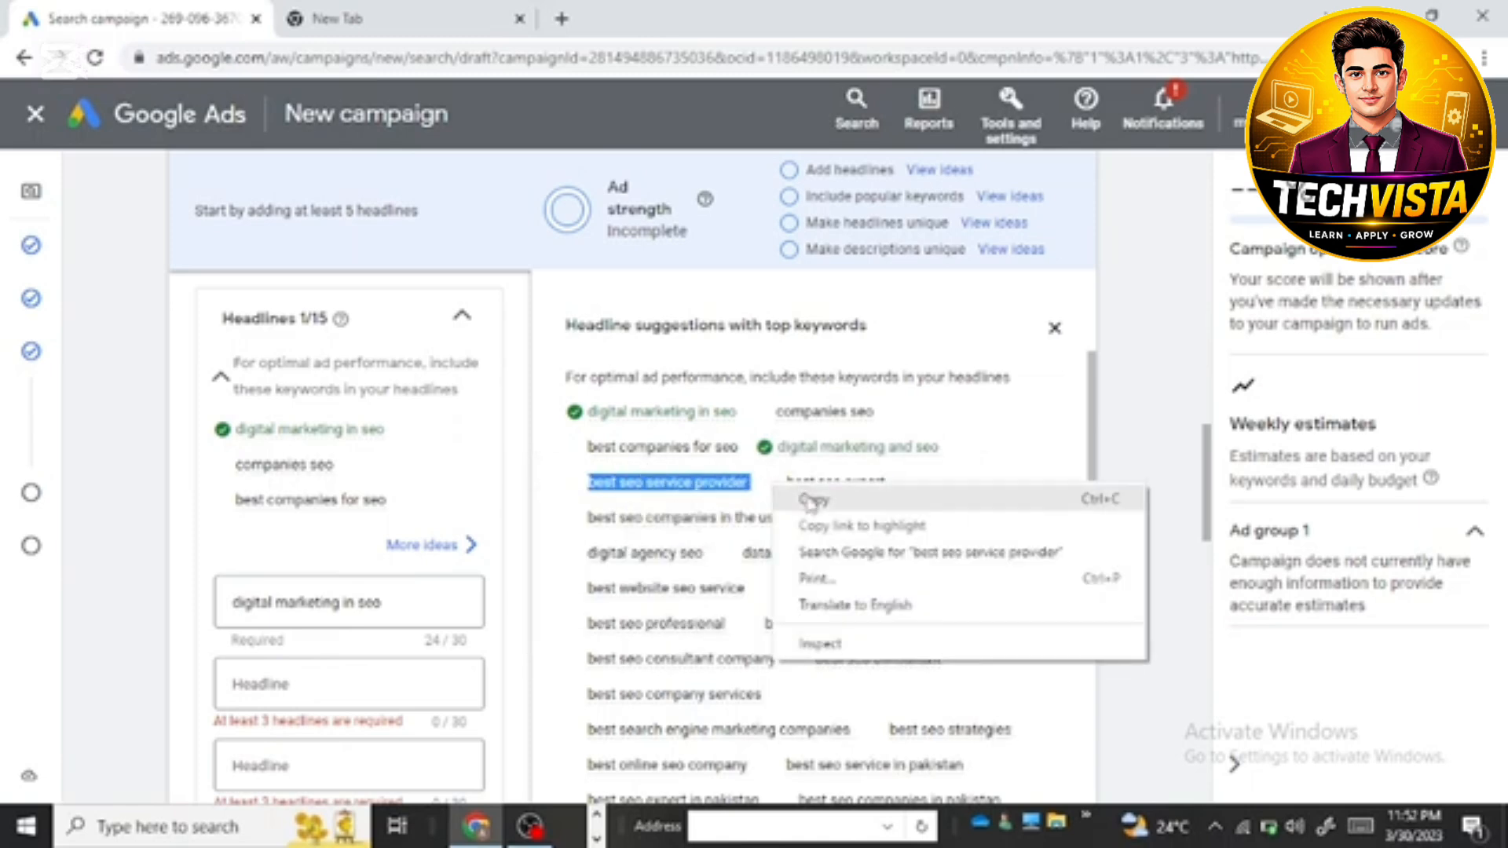
click(809, 498)
click(311, 690)
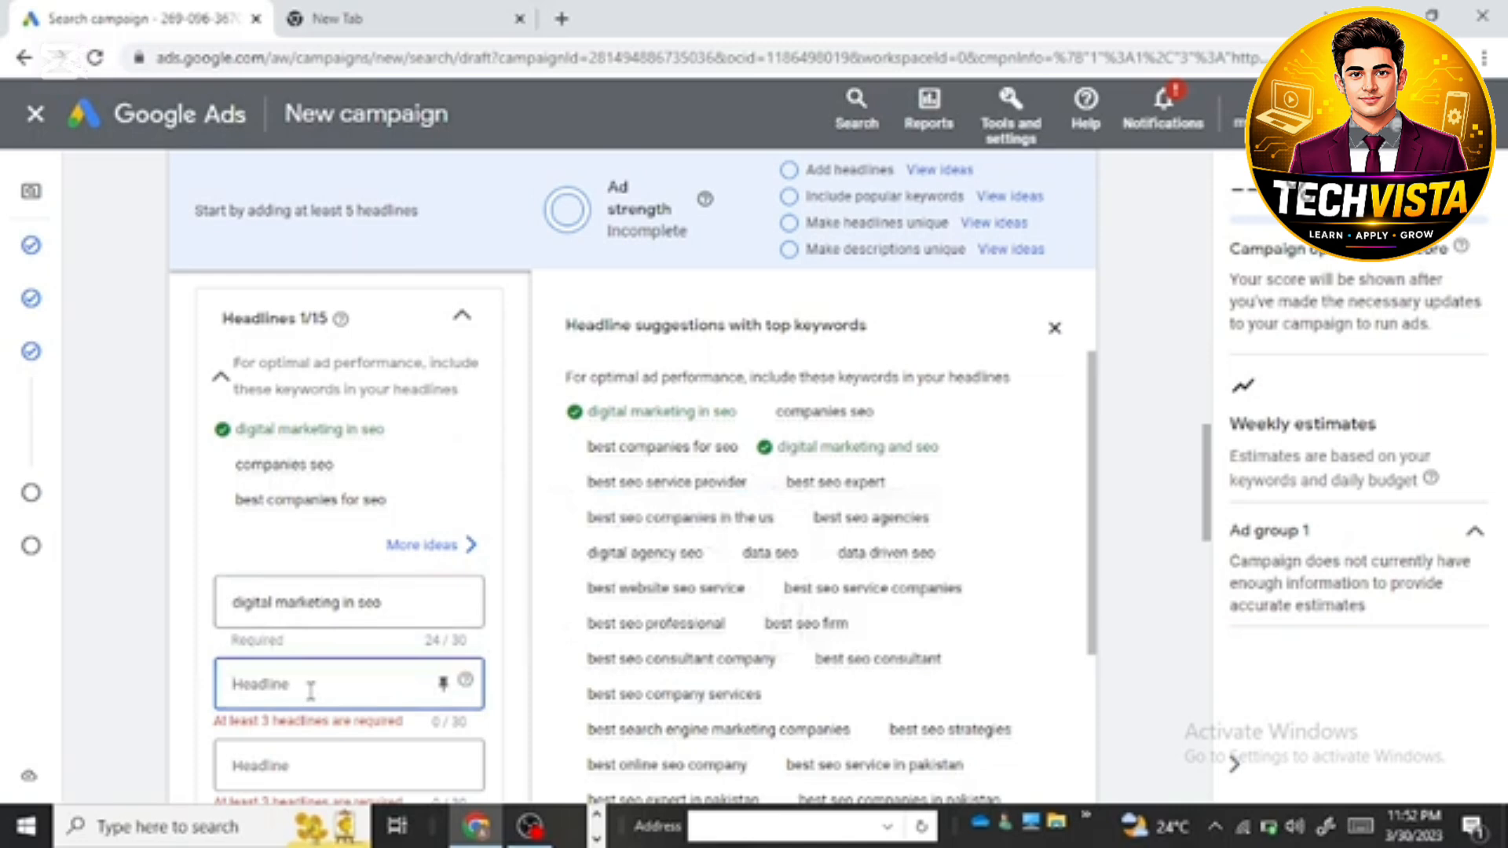
right_click(311, 691)
click(369, 516)
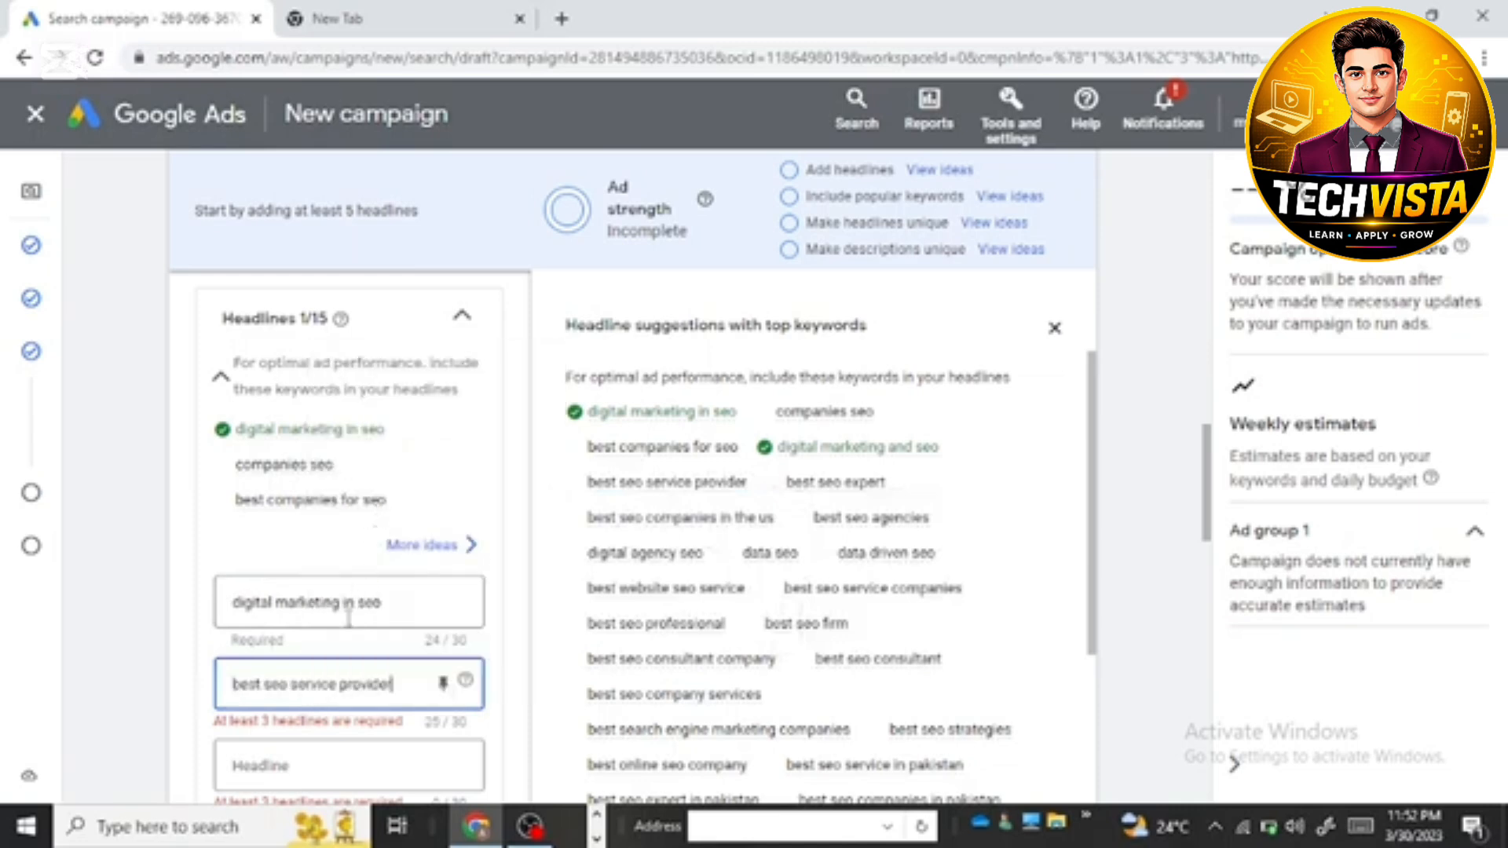
Step: Copy the keyword suggestion "digital agency seo" into the third headline
scroll(349, 618, down, 1)
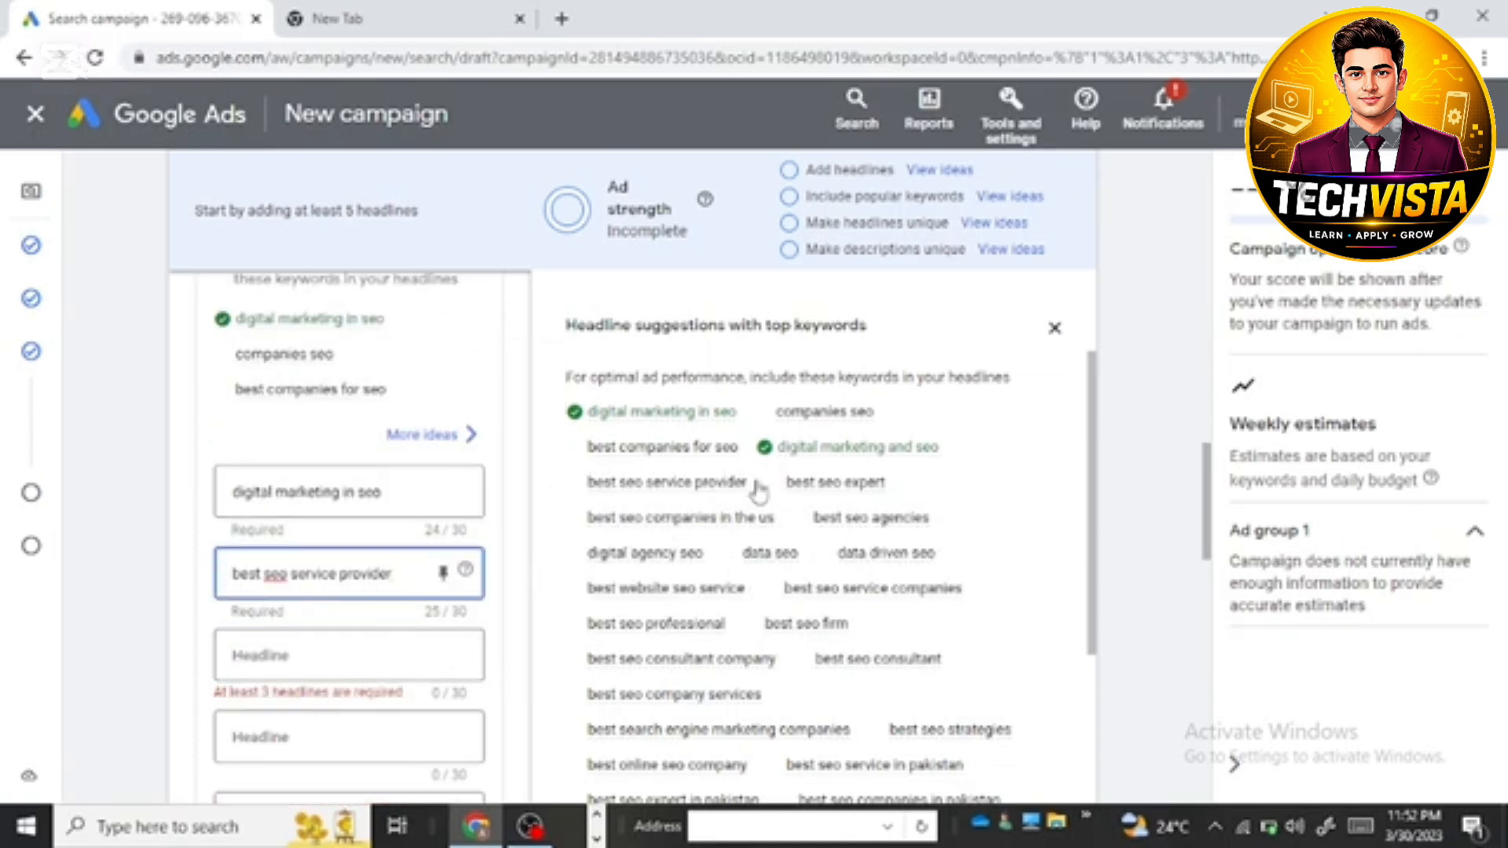
click(629, 547)
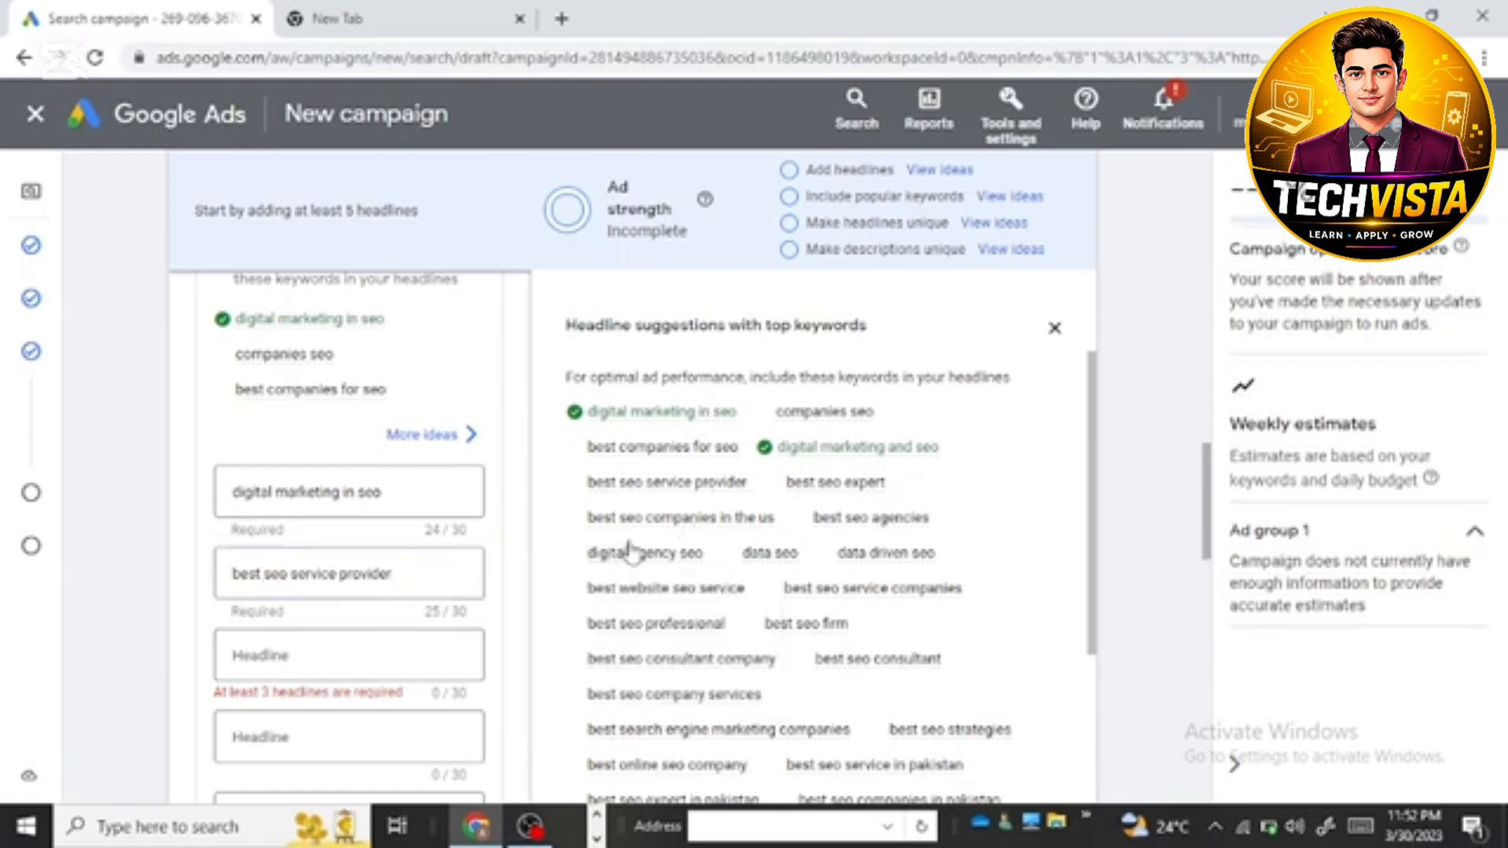
double_click(629, 548)
drag(717, 557, 732, 557)
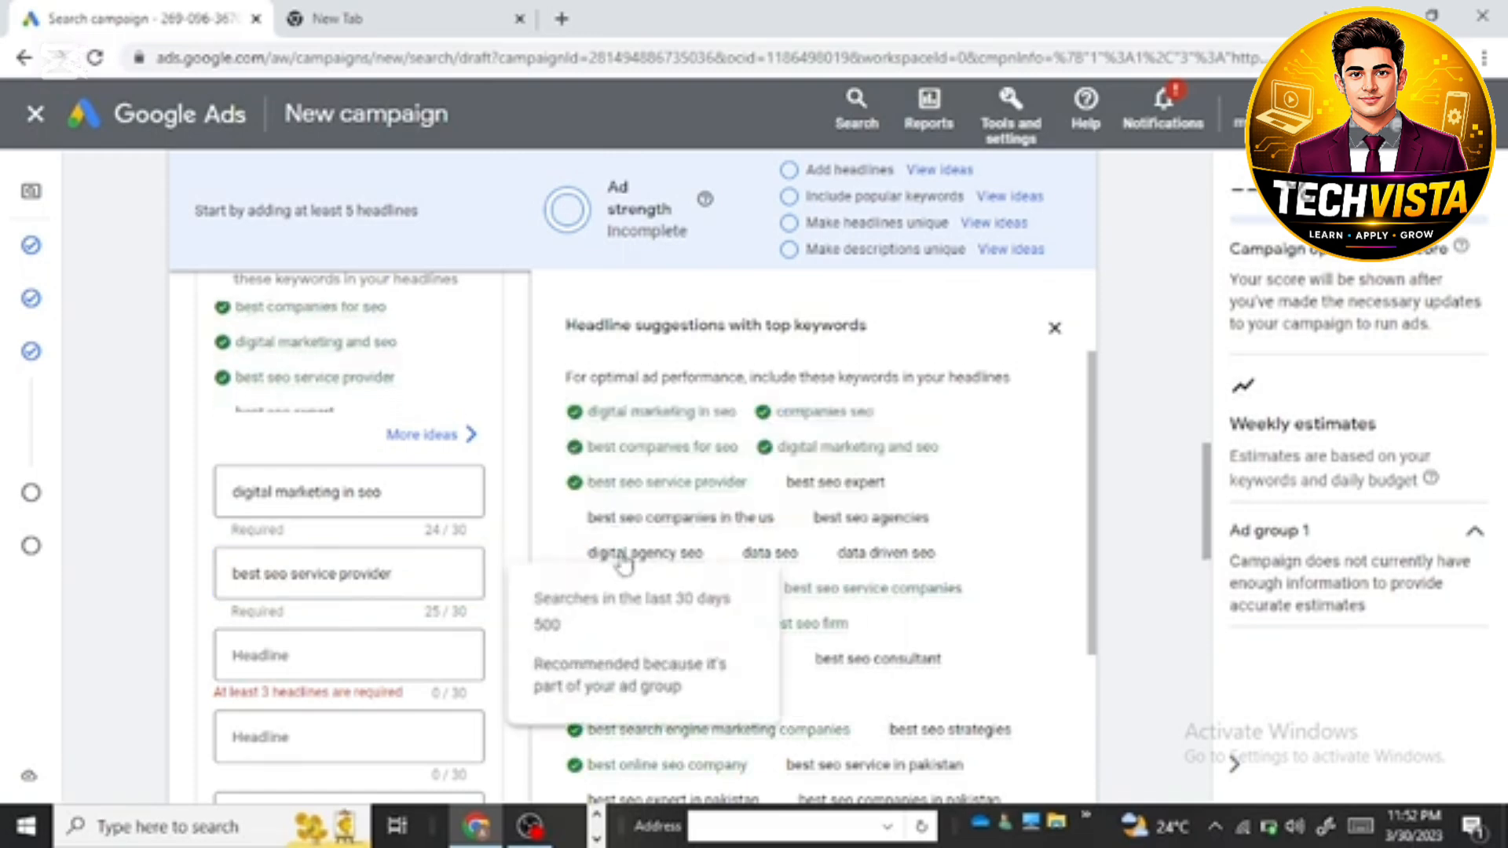
drag(589, 554, 711, 555)
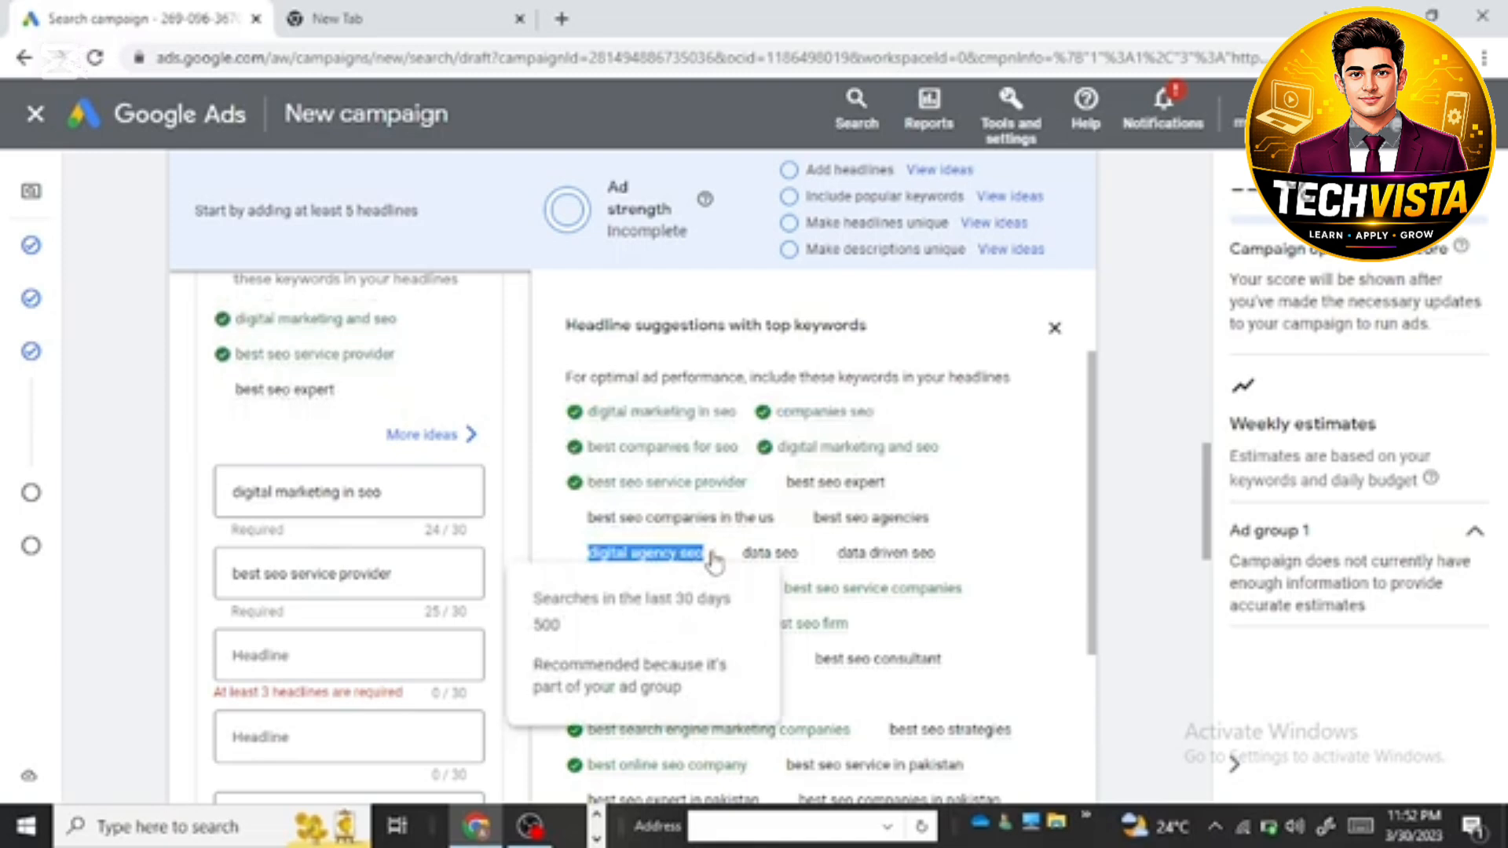
right_click(712, 559)
click(743, 570)
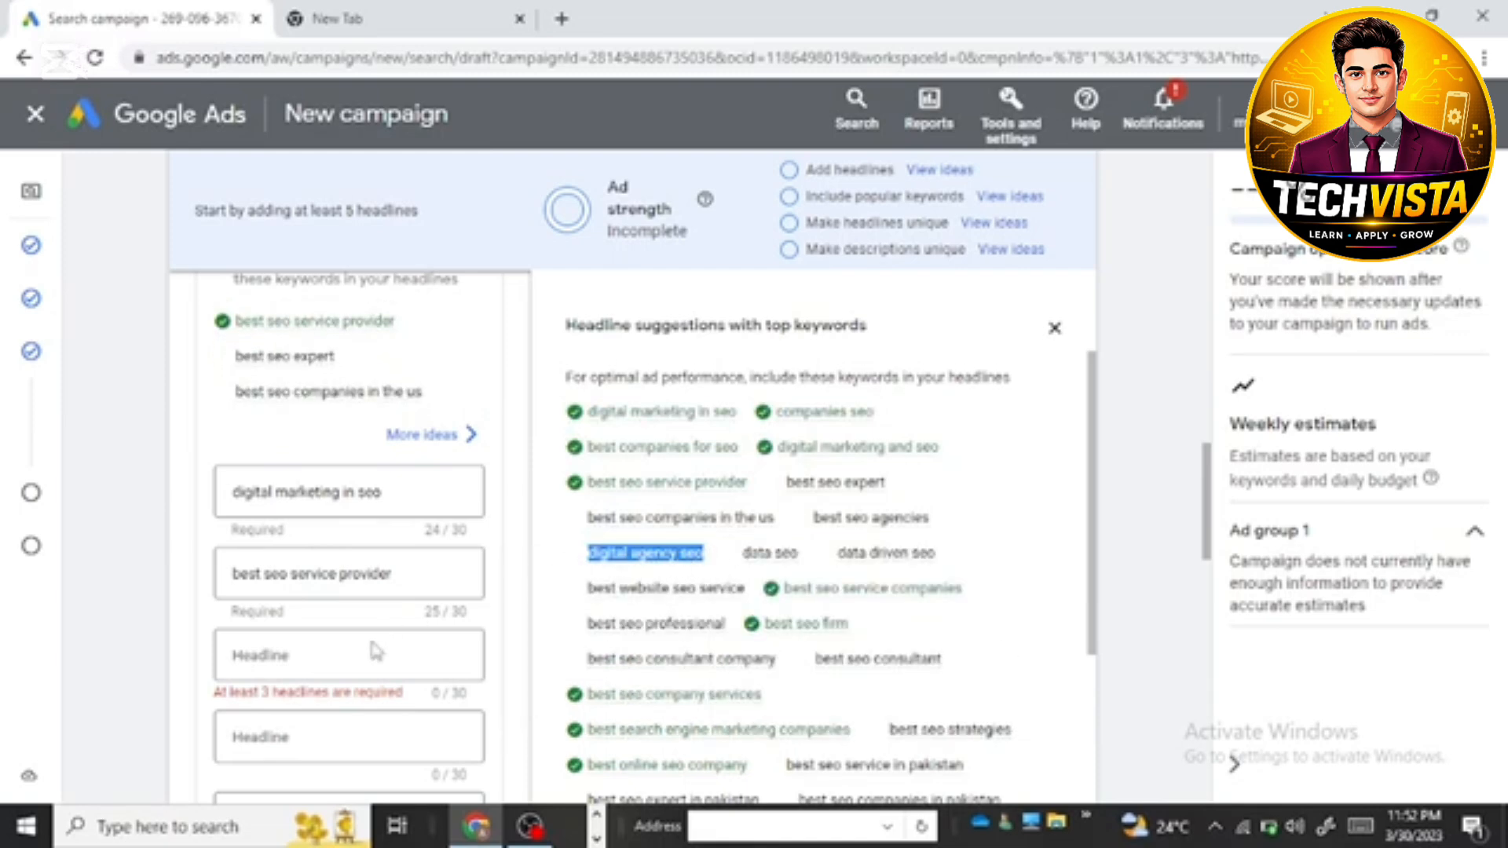
click(330, 659)
right_click(330, 659)
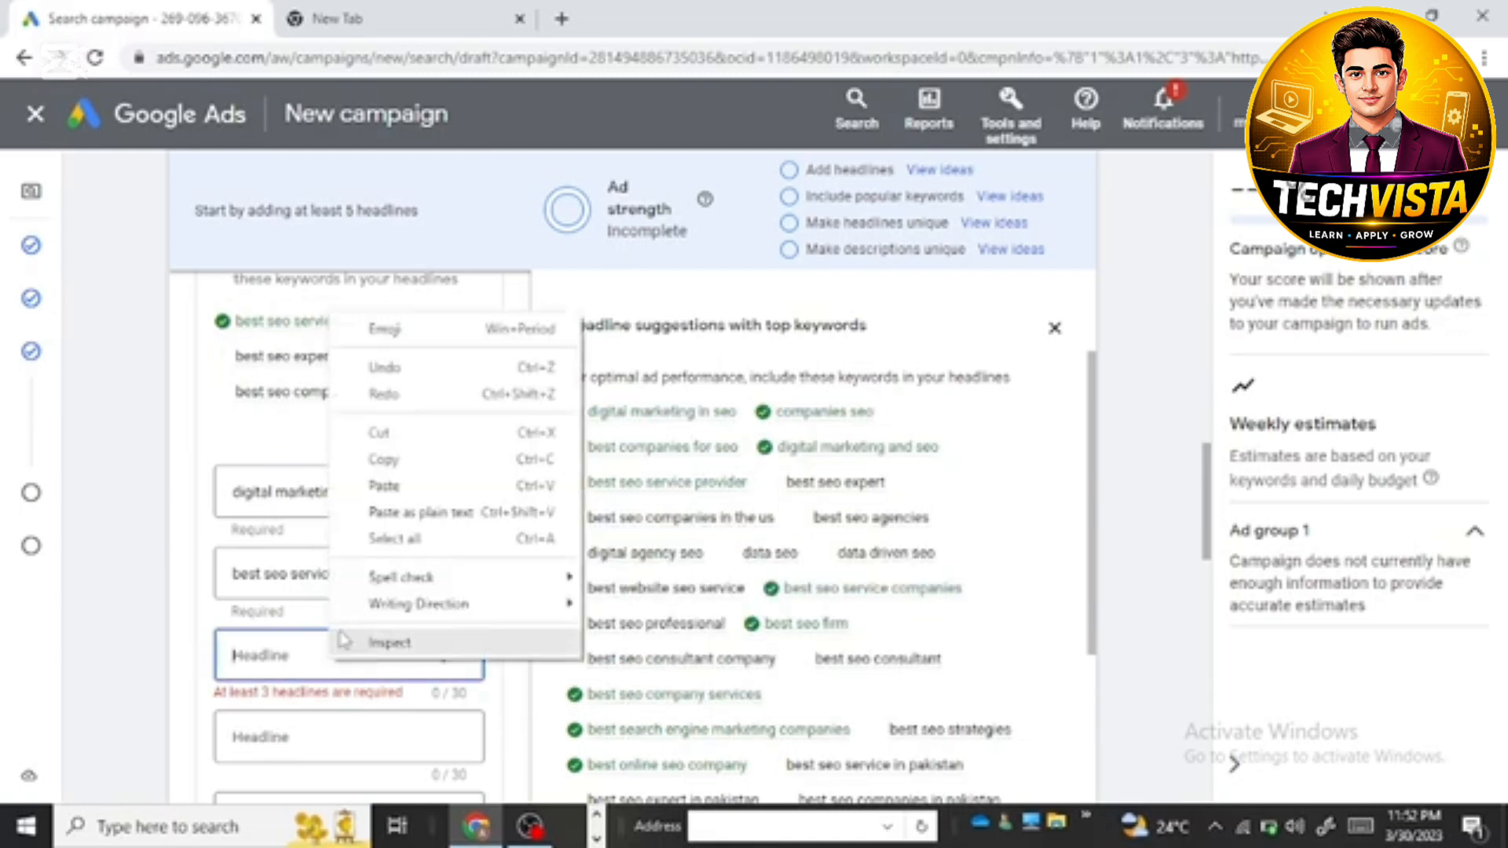
click(377, 509)
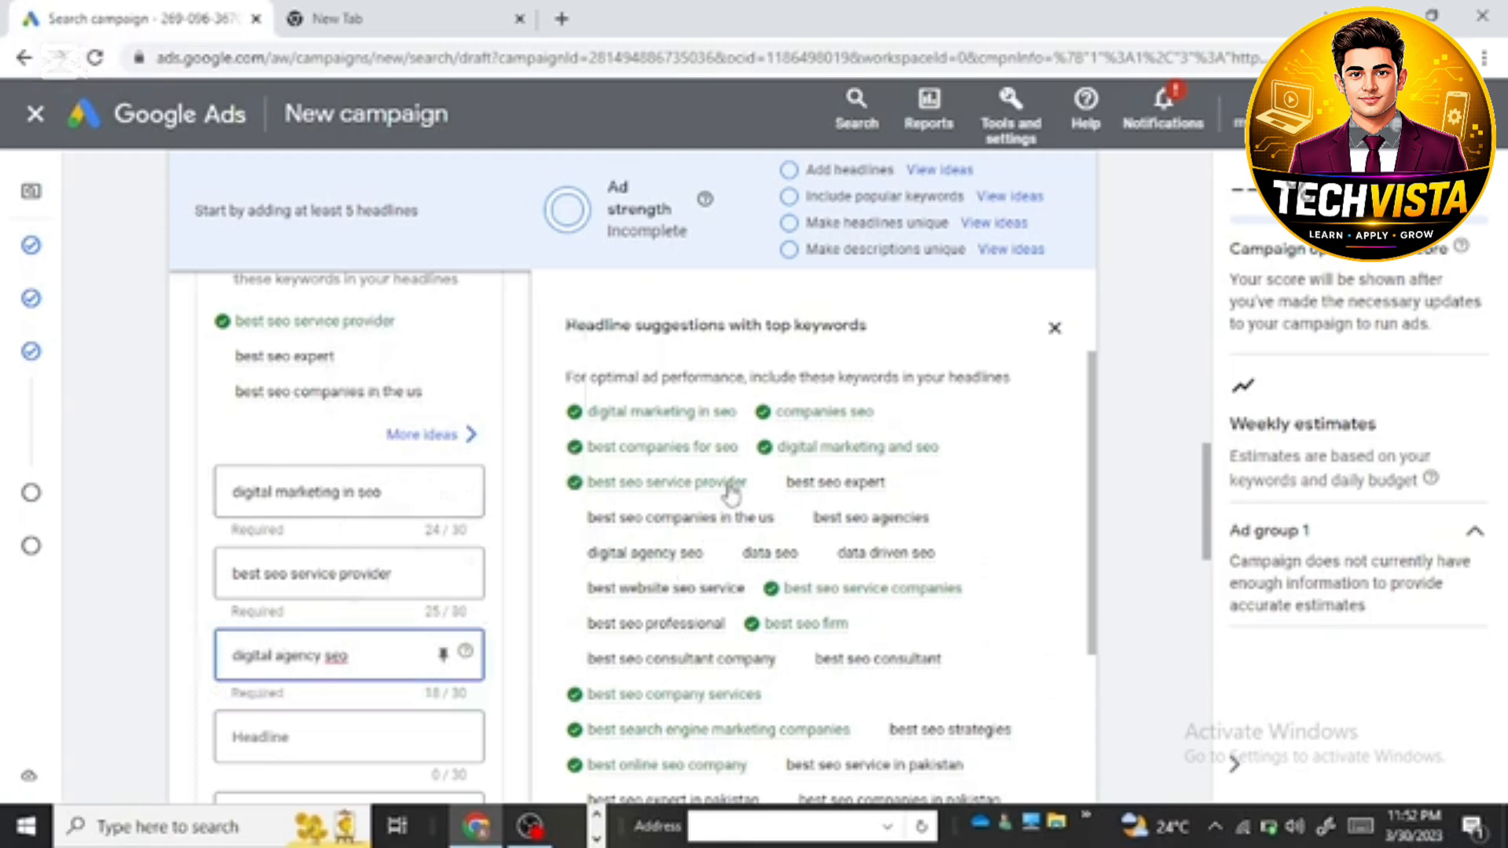
scroll(590, 564, down, 1)
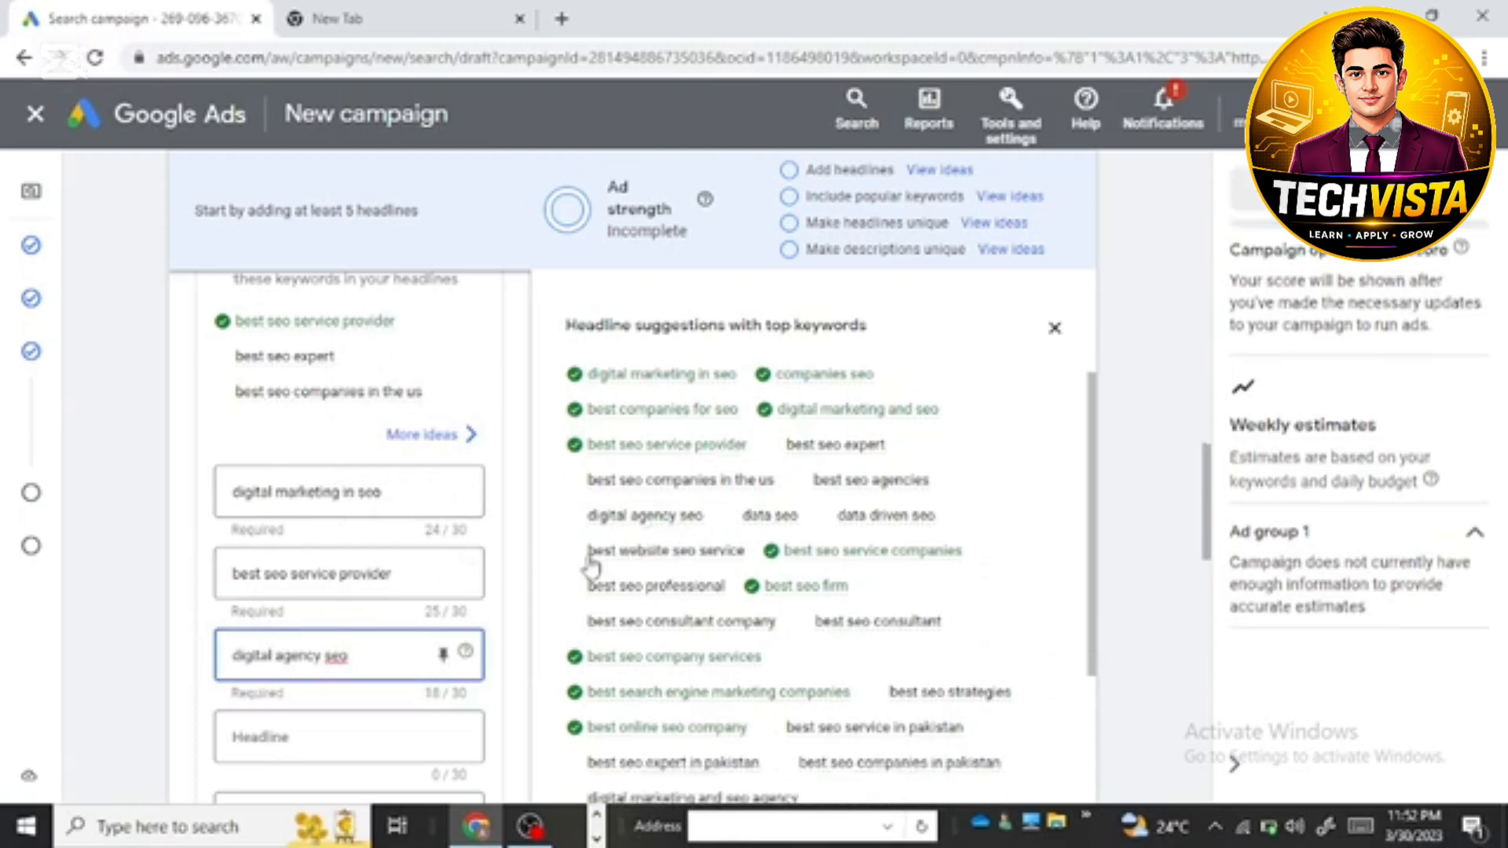
scroll(590, 564, down, 2)
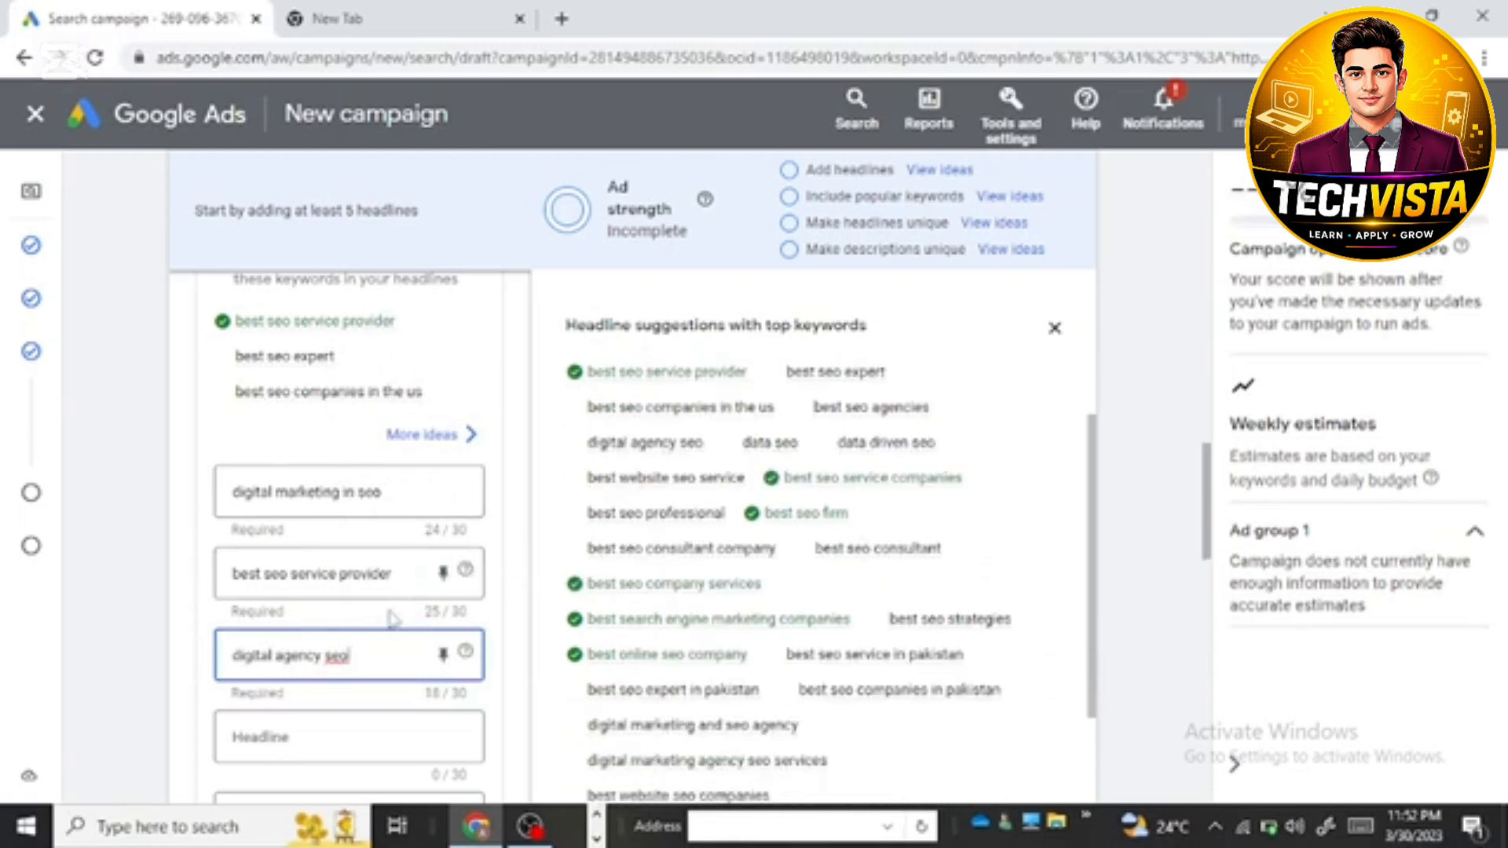
scroll(427, 590, down, 5)
scroll(417, 472, up, 3)
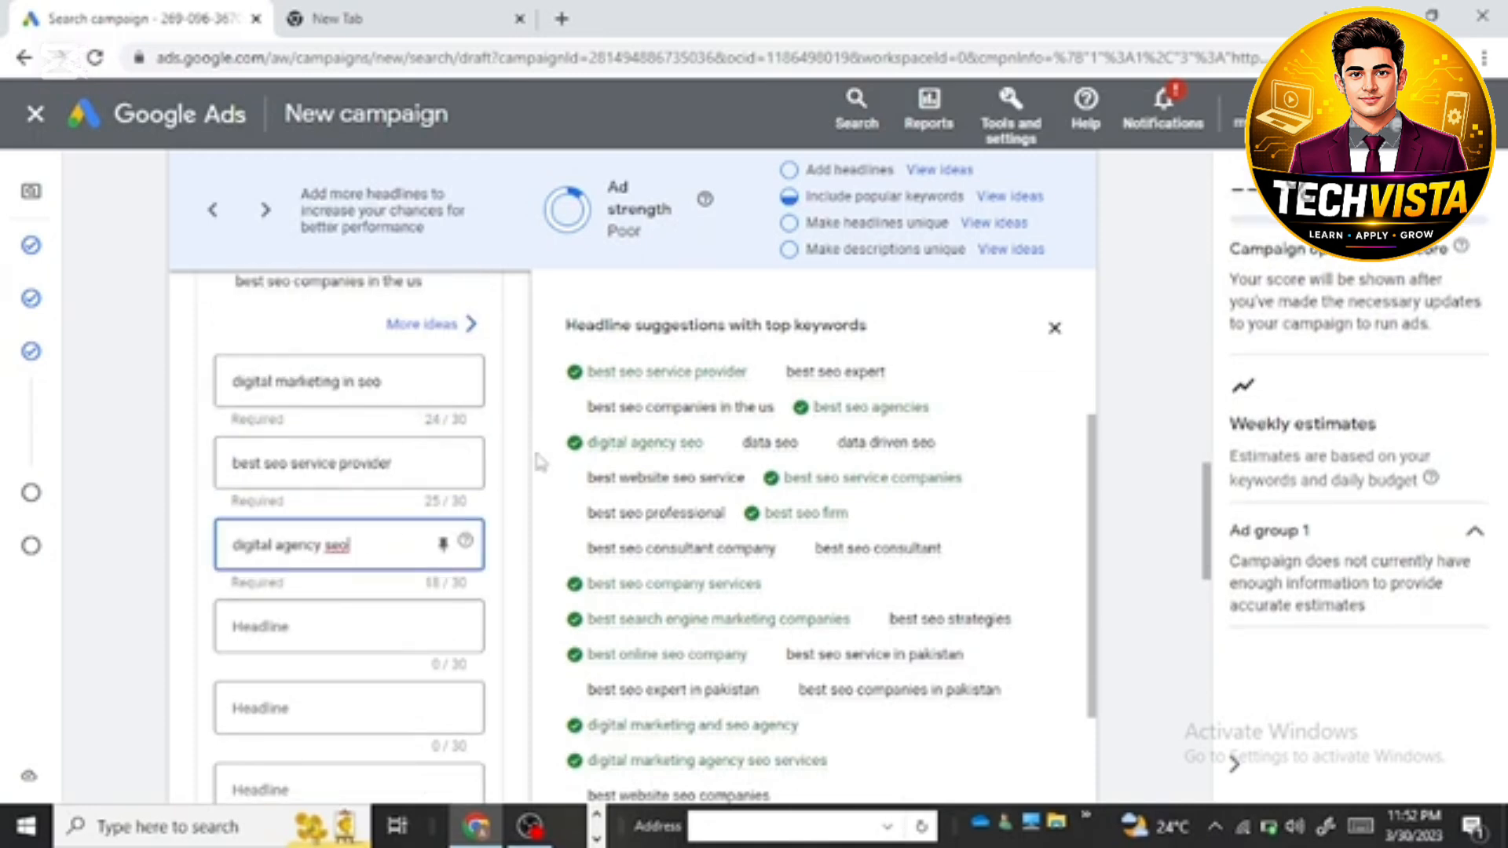
drag(657, 477, 766, 485)
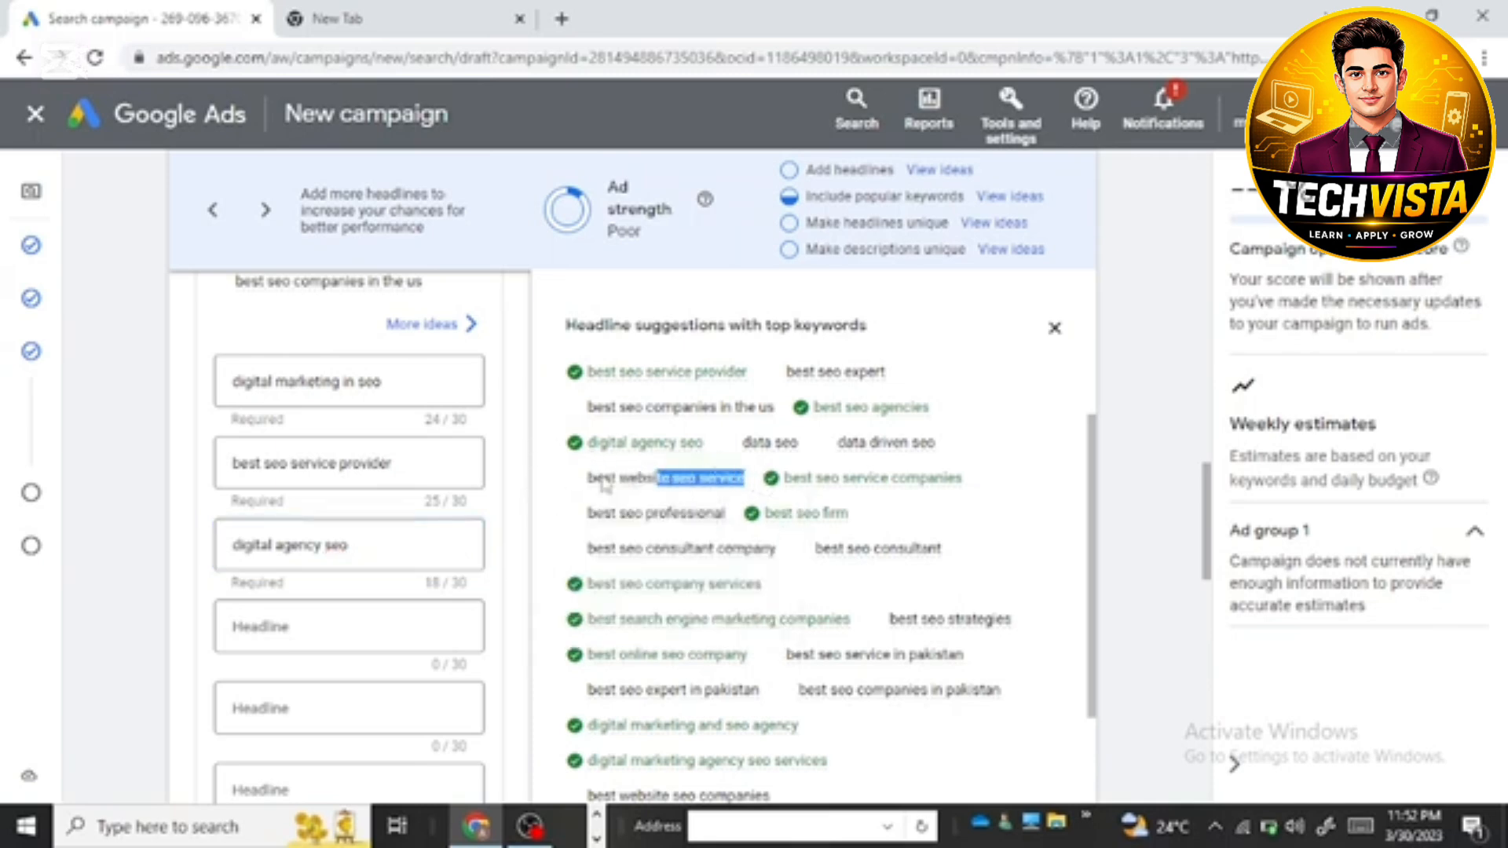
drag(724, 482, 583, 496)
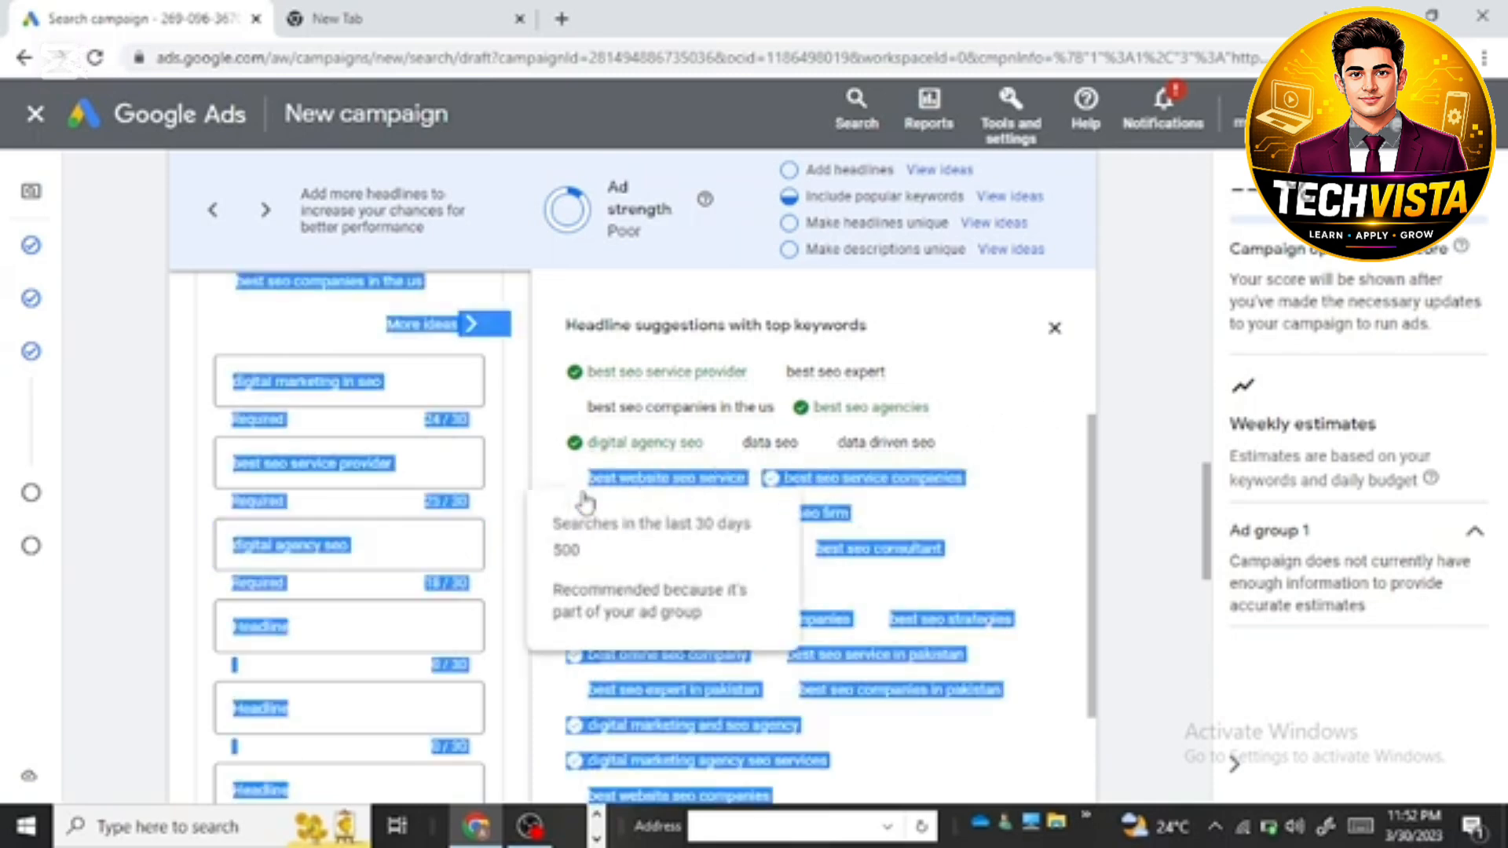
click(1034, 388)
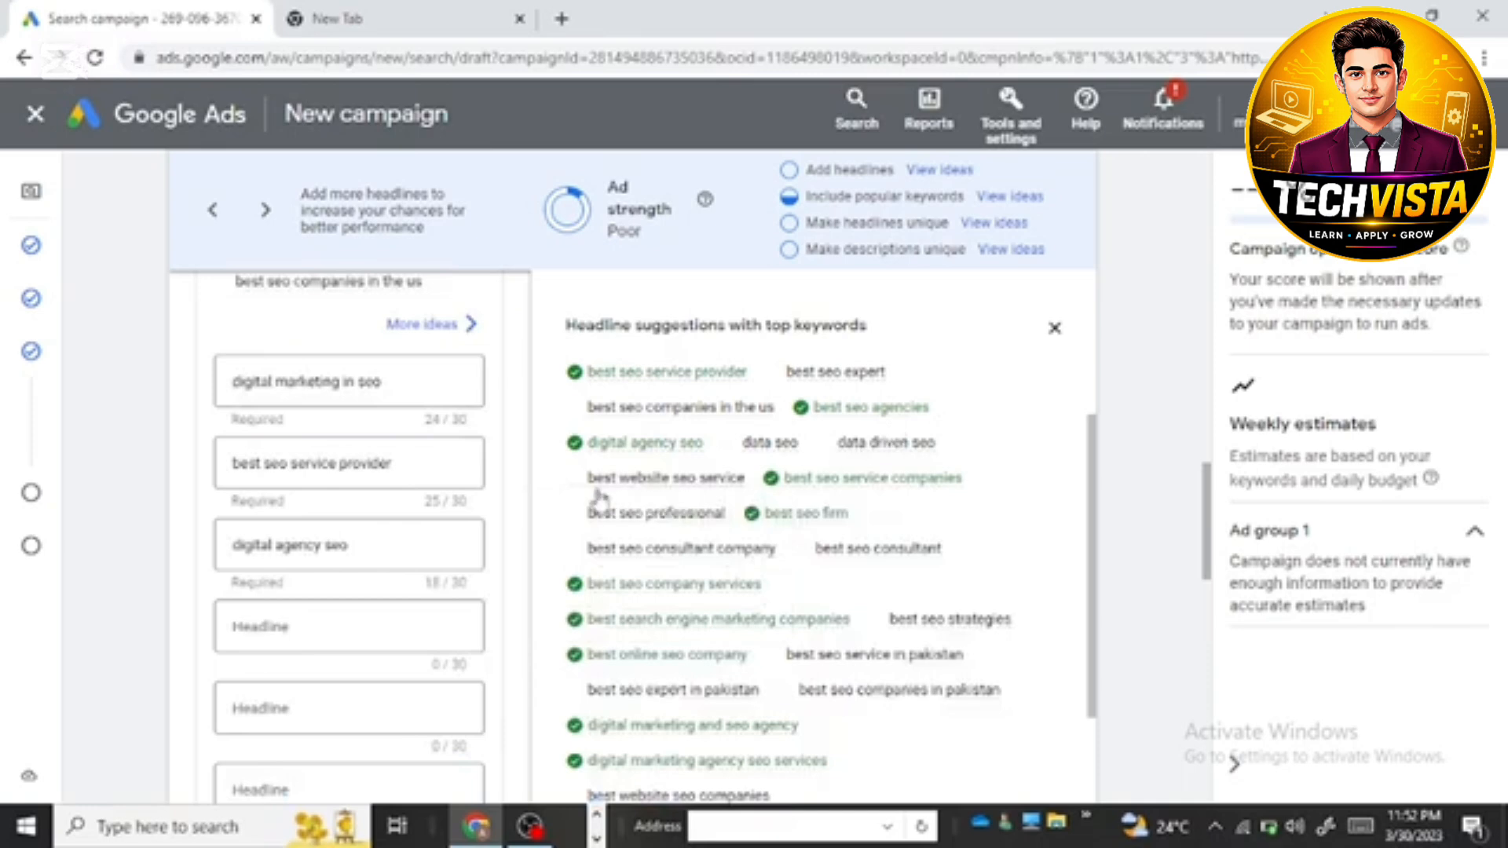
Step: Copy the keyword suggestion "best website seo service" into the fourth headline
drag(588, 478, 750, 486)
right_click(754, 481)
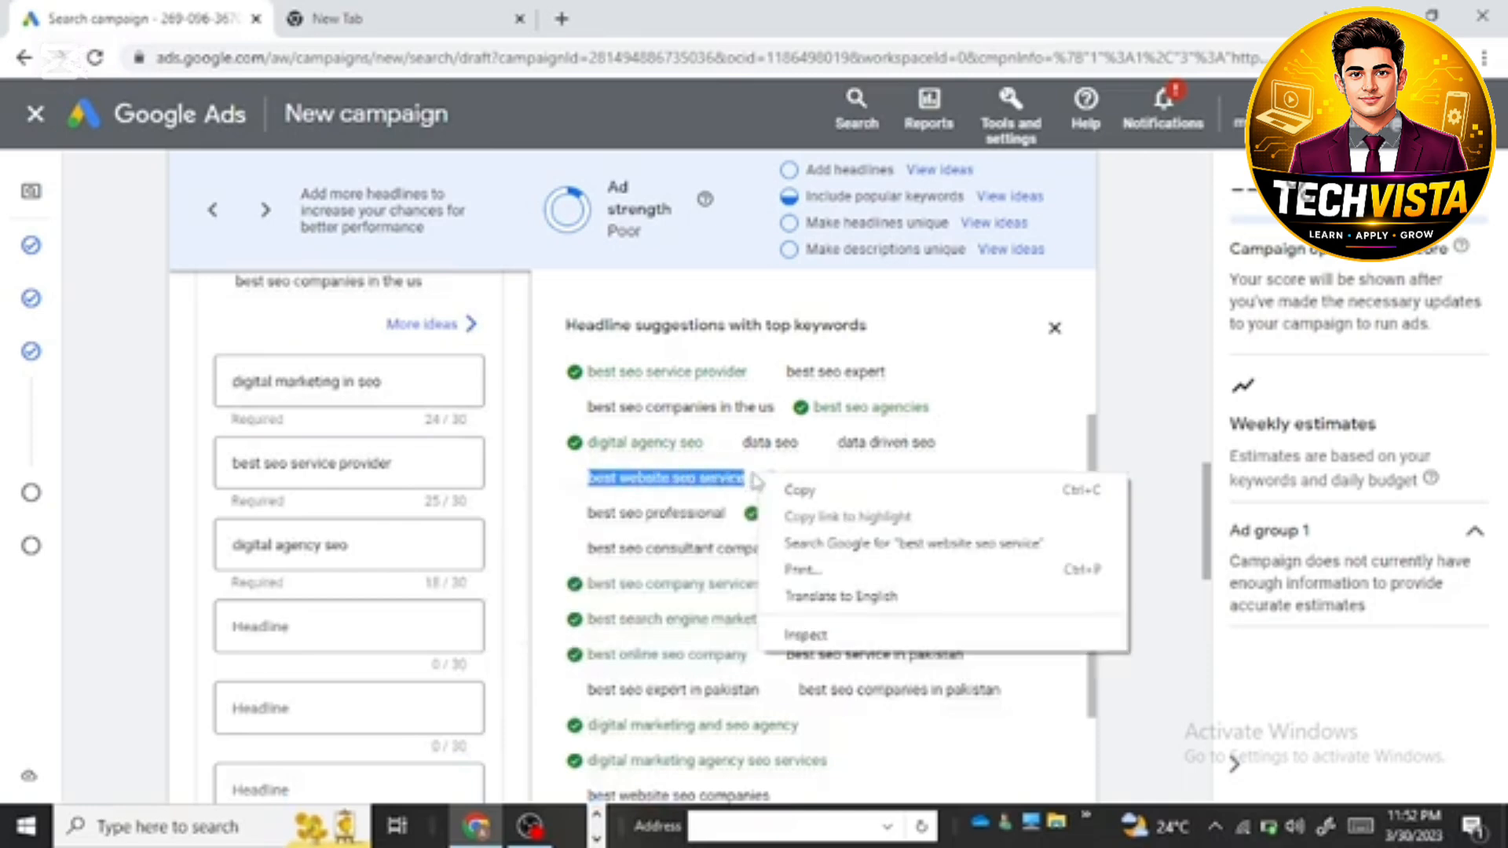
click(795, 490)
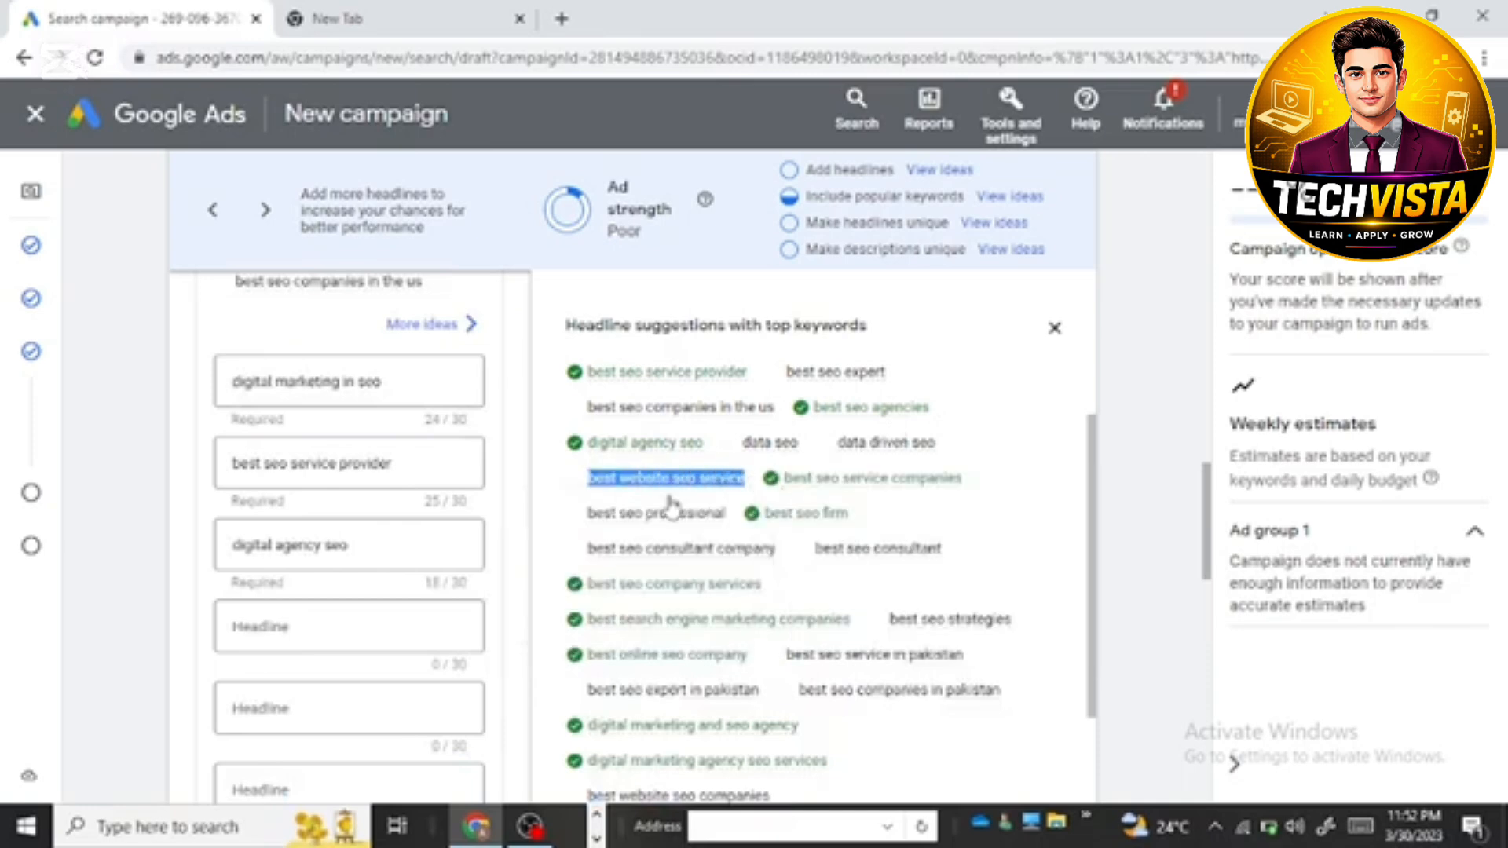
click(283, 622)
right_click(282, 622)
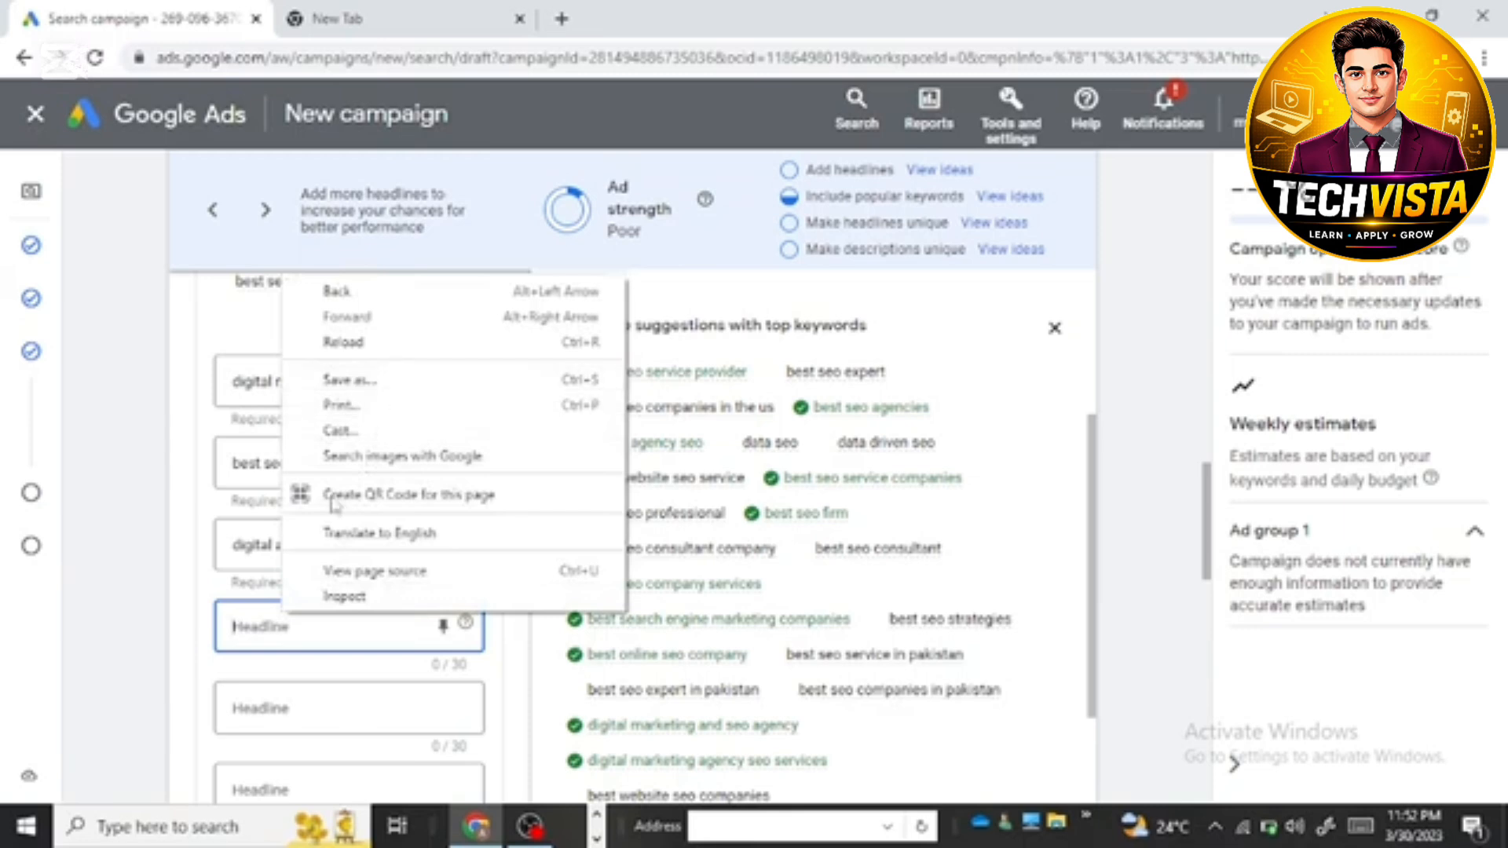
click(275, 637)
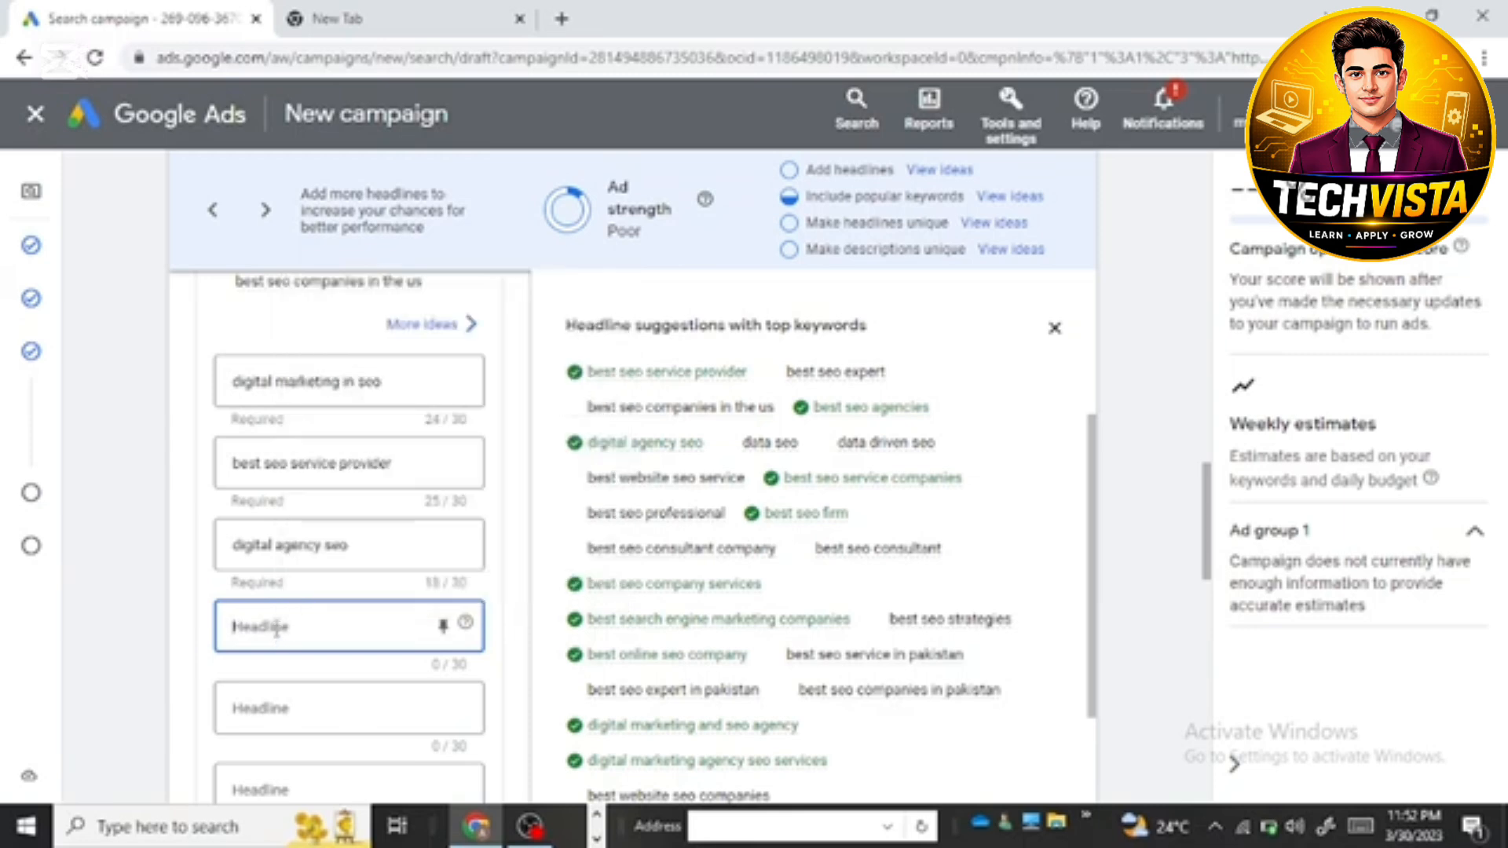
right_click(276, 628)
click(327, 451)
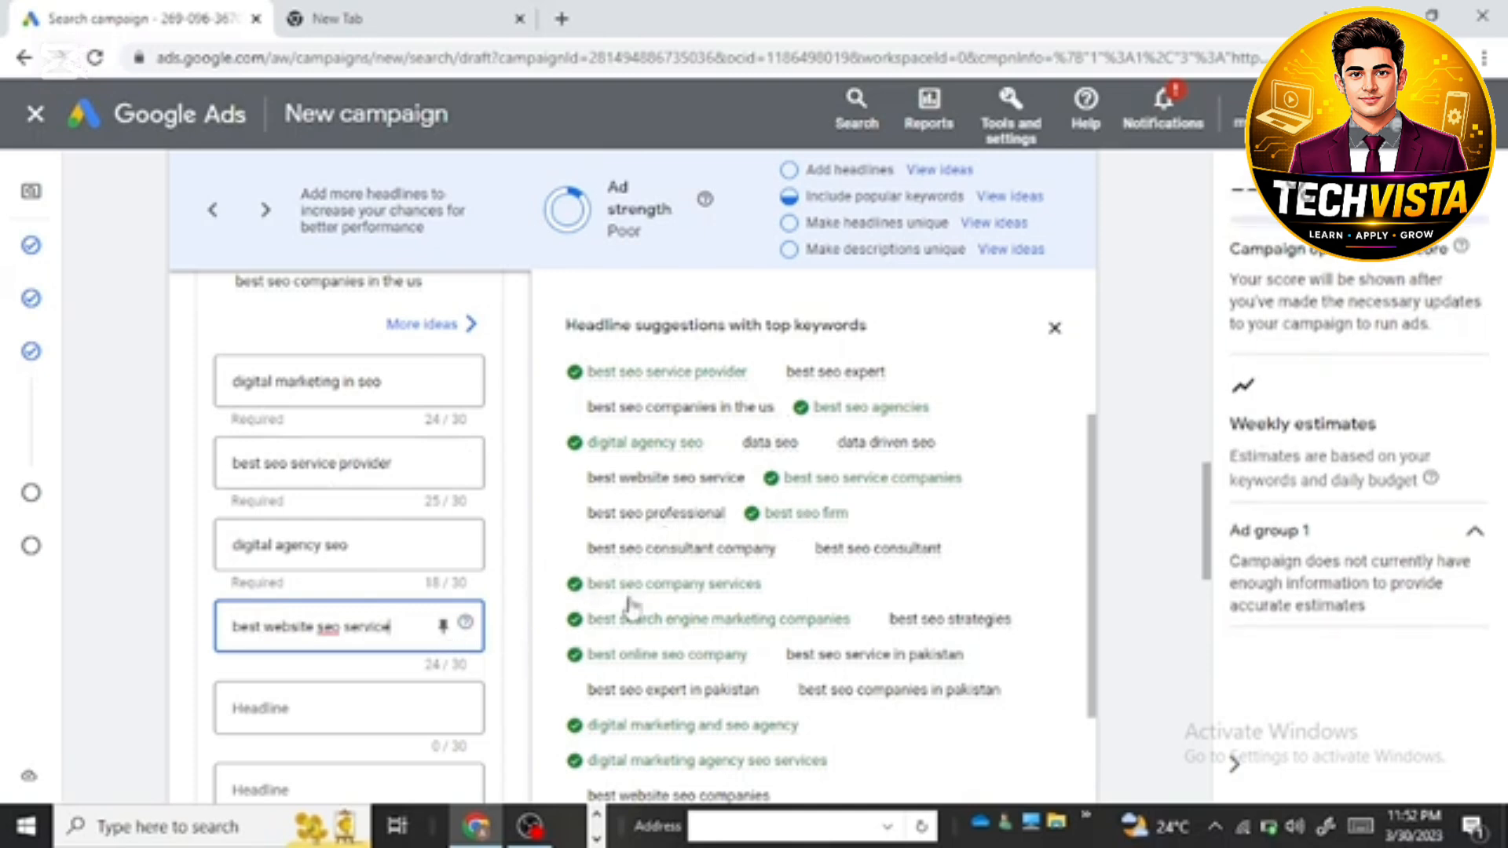
Step: Copy the keyword suggestion "best seo in pakistan" into the fifth headline
scroll(615, 562, down, 3)
scroll(617, 570, down, 1)
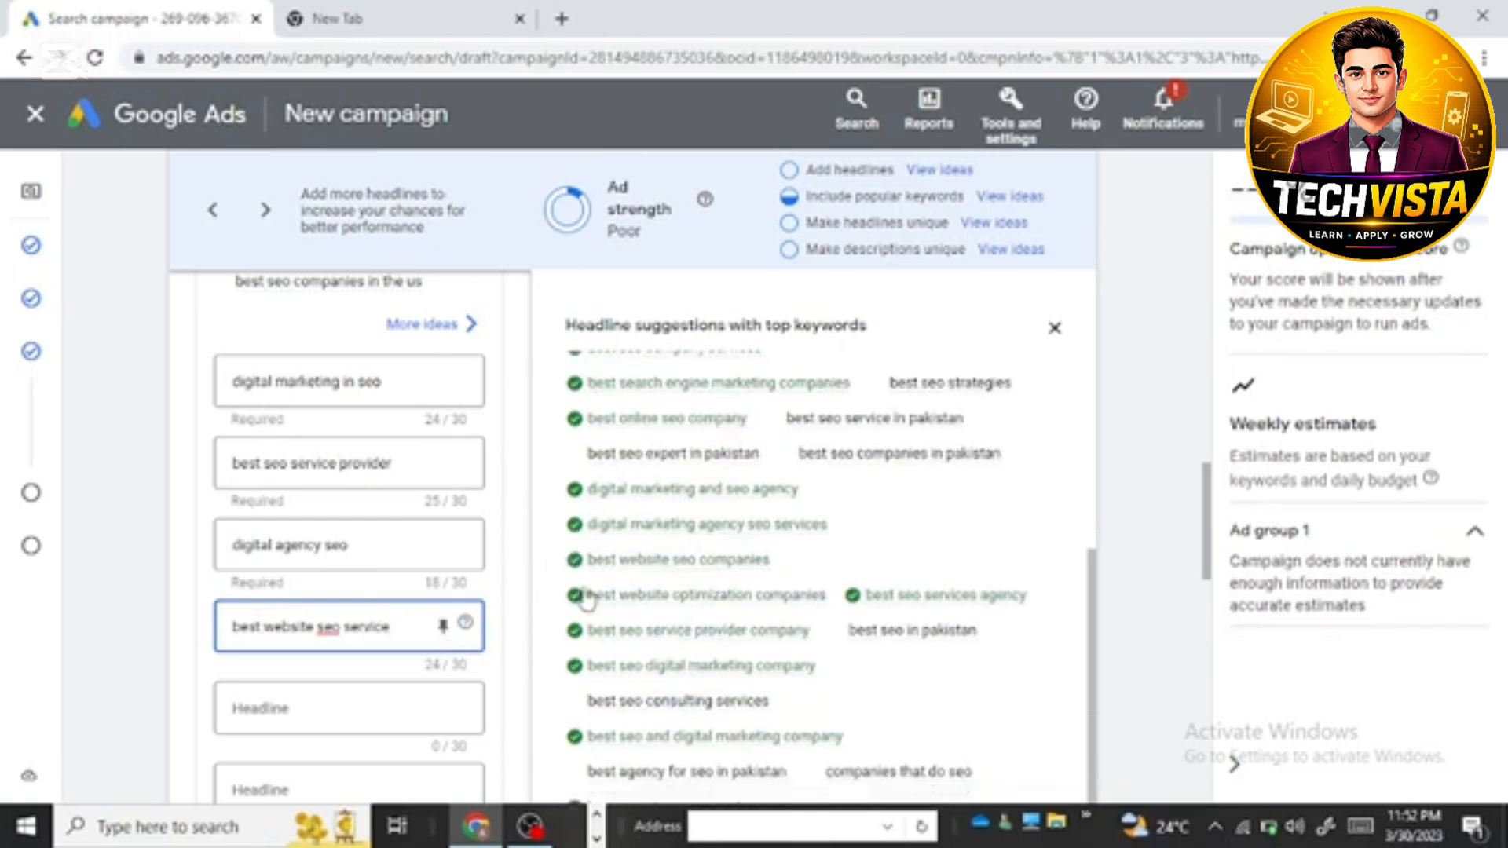
scroll(733, 555, down, 1)
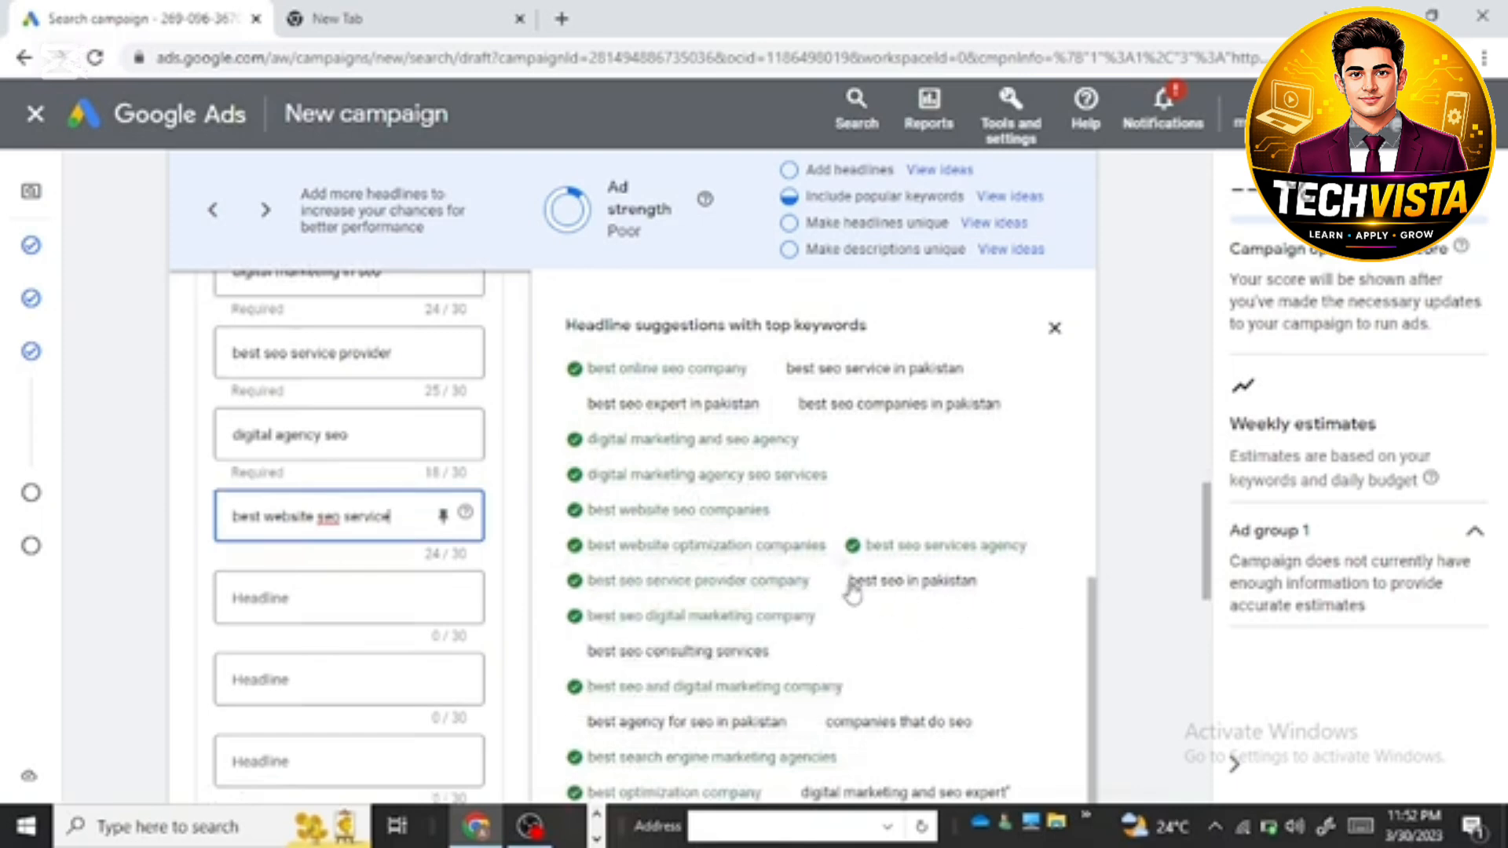
drag(848, 583, 1002, 582)
right_click(1005, 584)
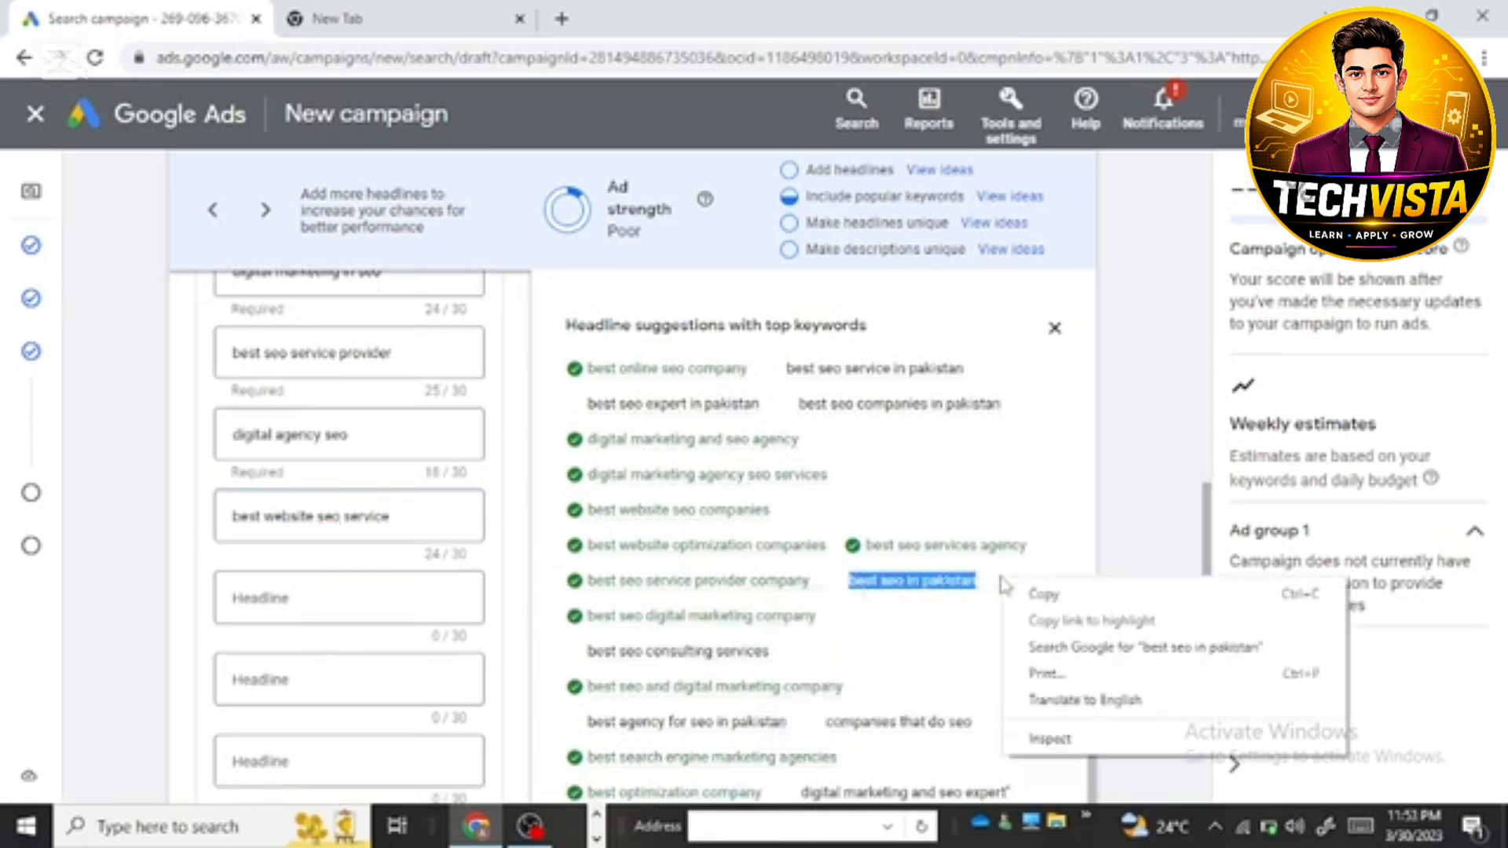
click(1033, 596)
click(377, 598)
click(377, 598)
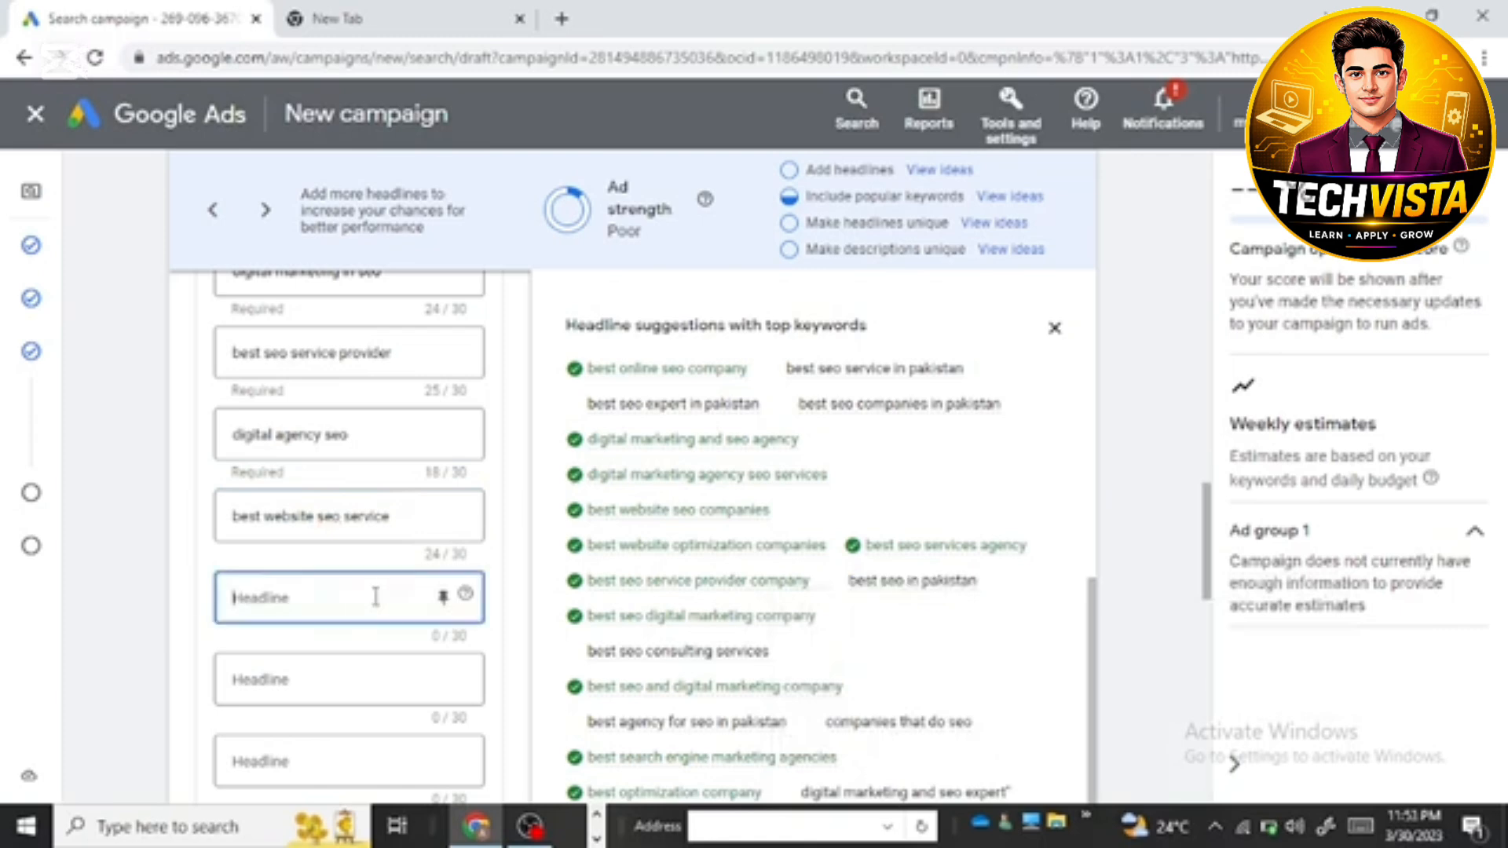
right_click(374, 597)
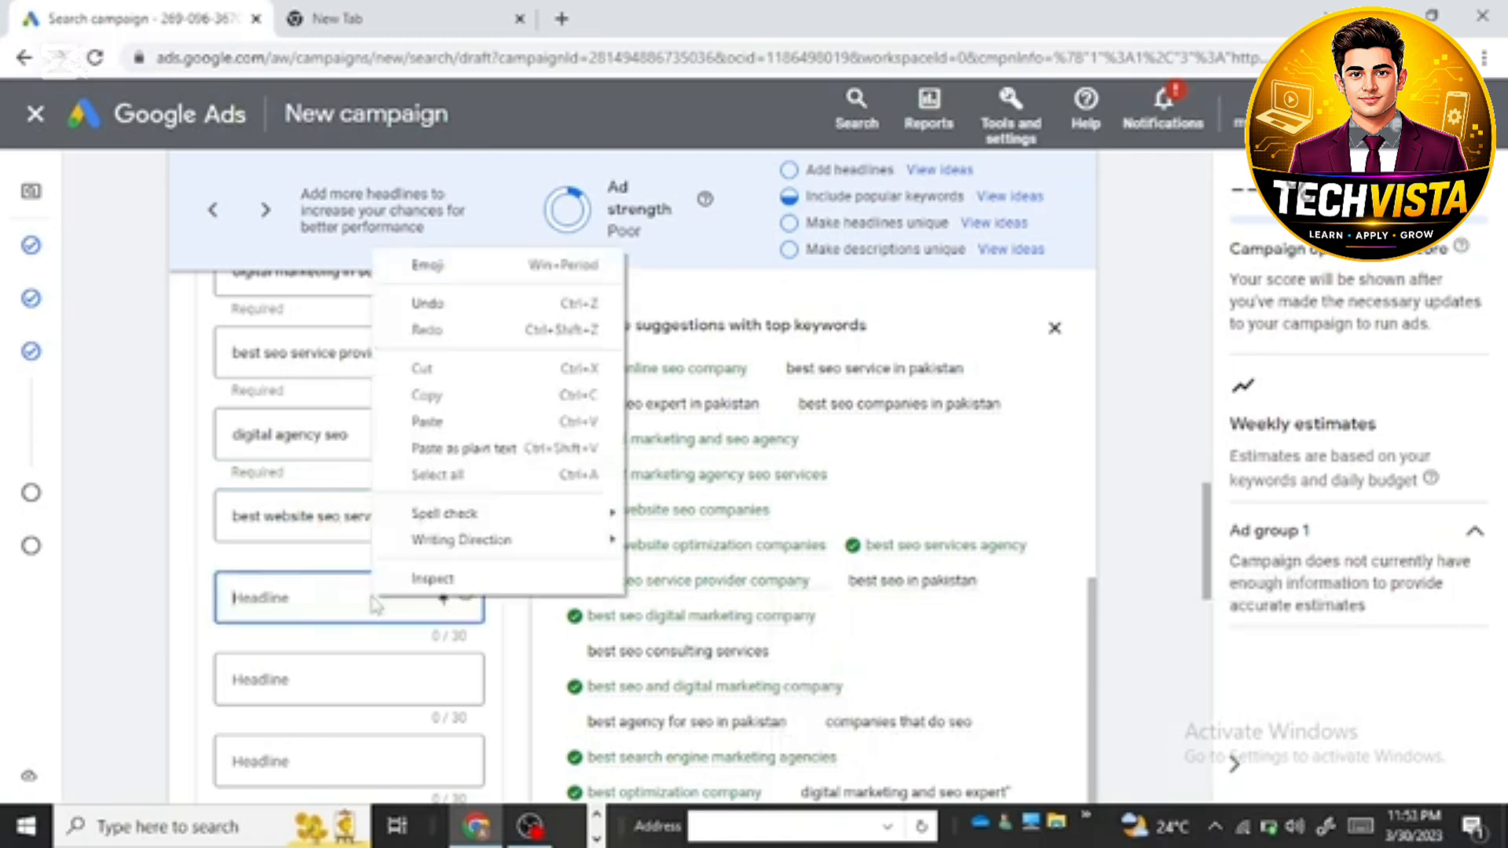
click(469, 429)
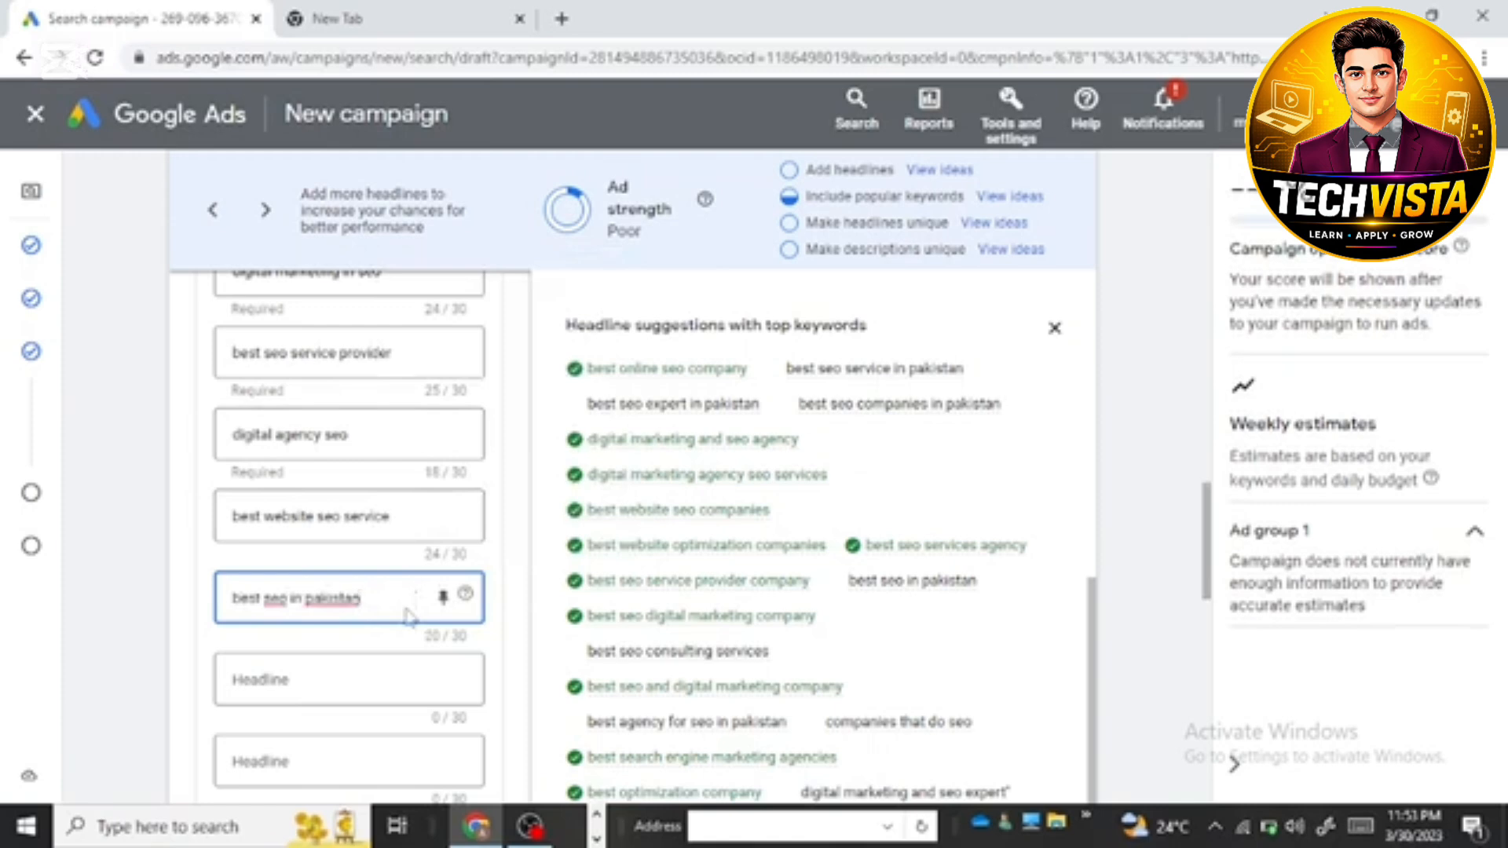
Step: Copy the keyword suggestion "best seo expert in pakistan" into the sixth headline
scroll(640, 532, down, 3)
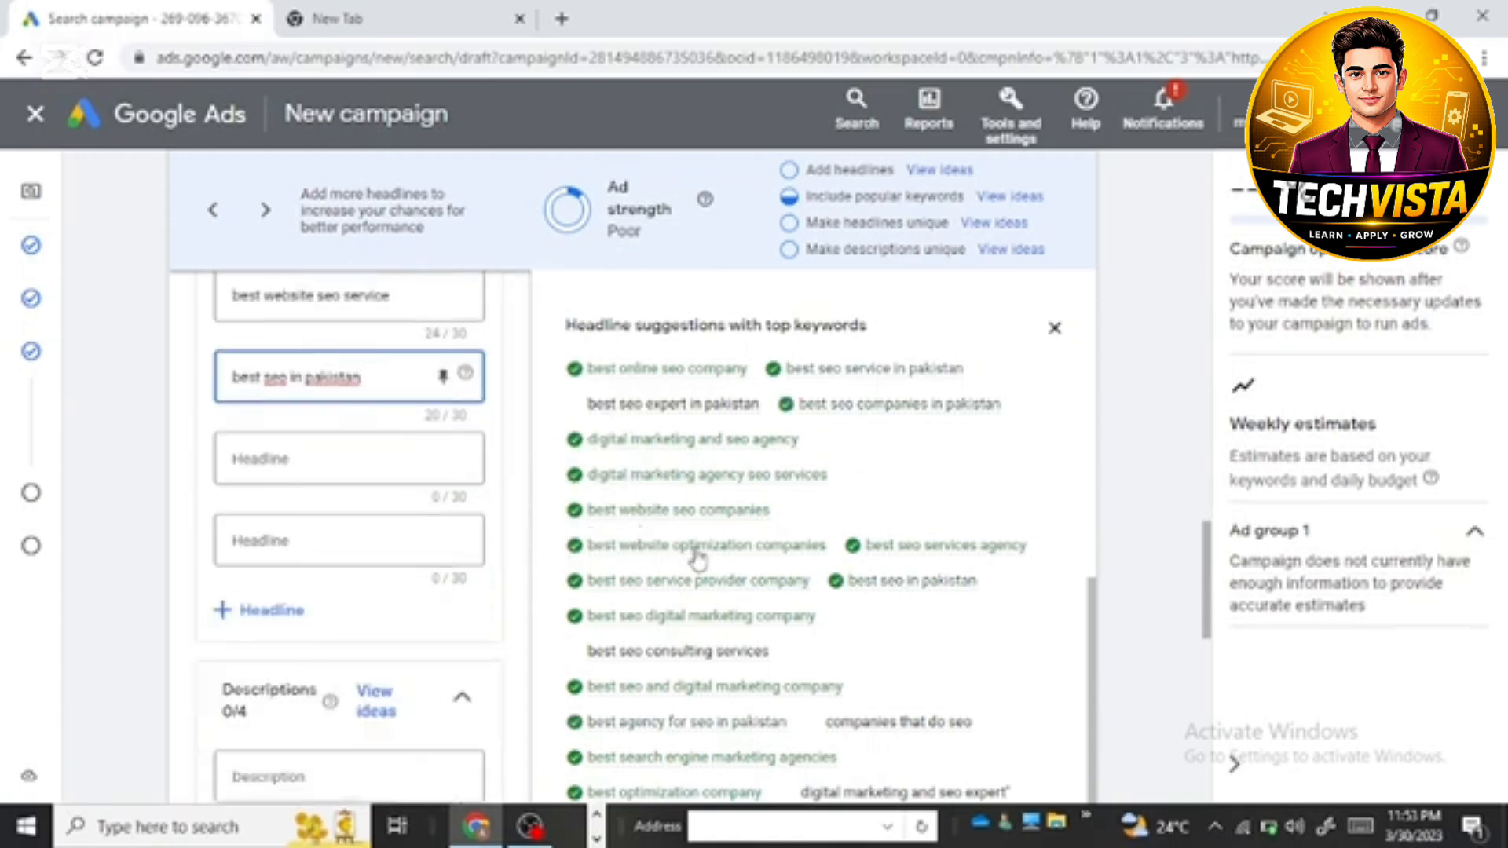
mouse_move(711, 550)
scroll(907, 533, down, 10)
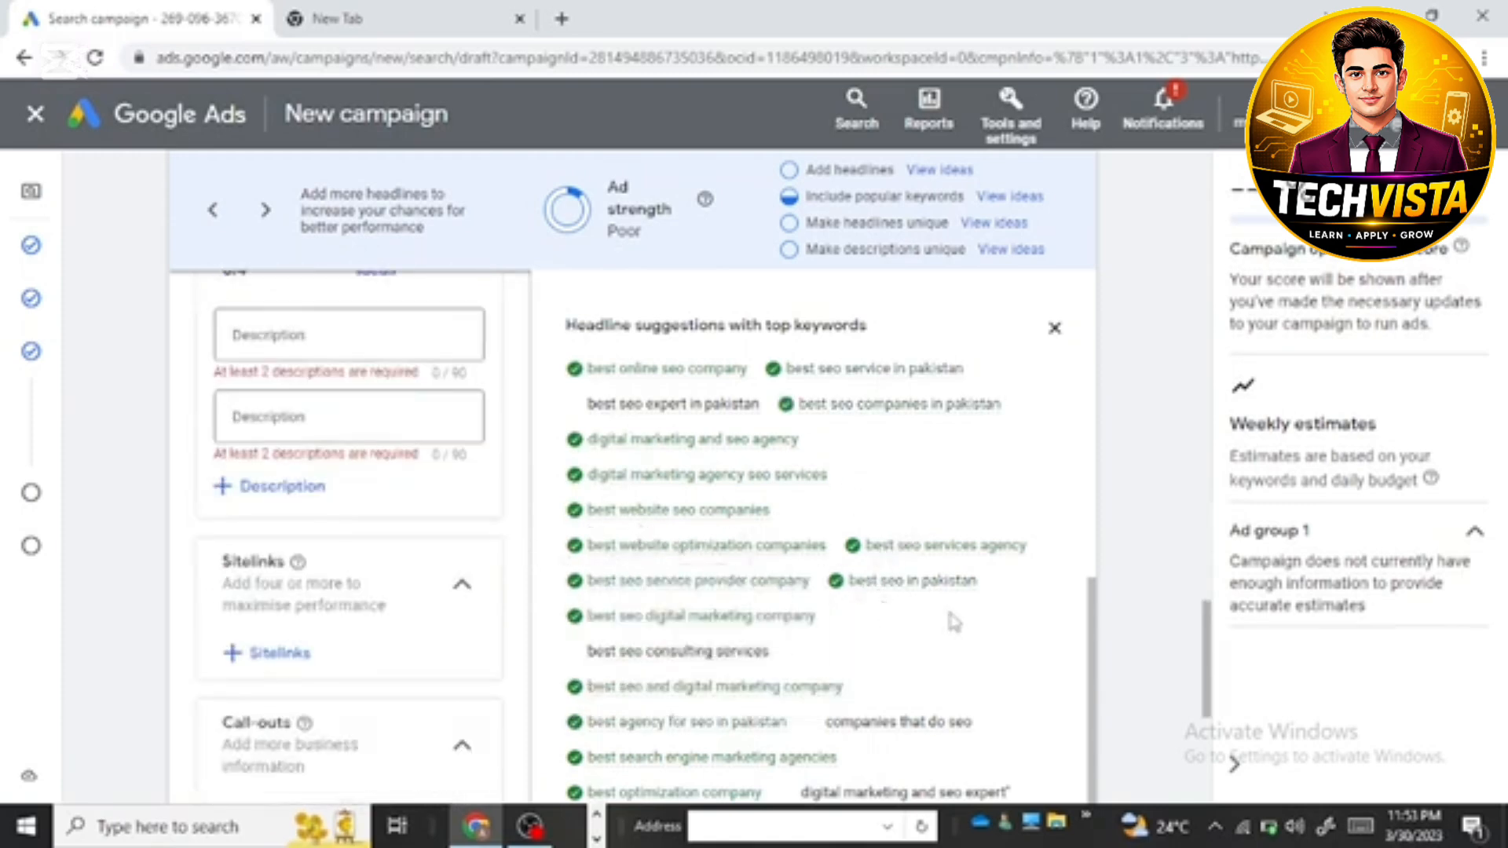
scroll(827, 673, up, 2)
scroll(626, 665, up, 1)
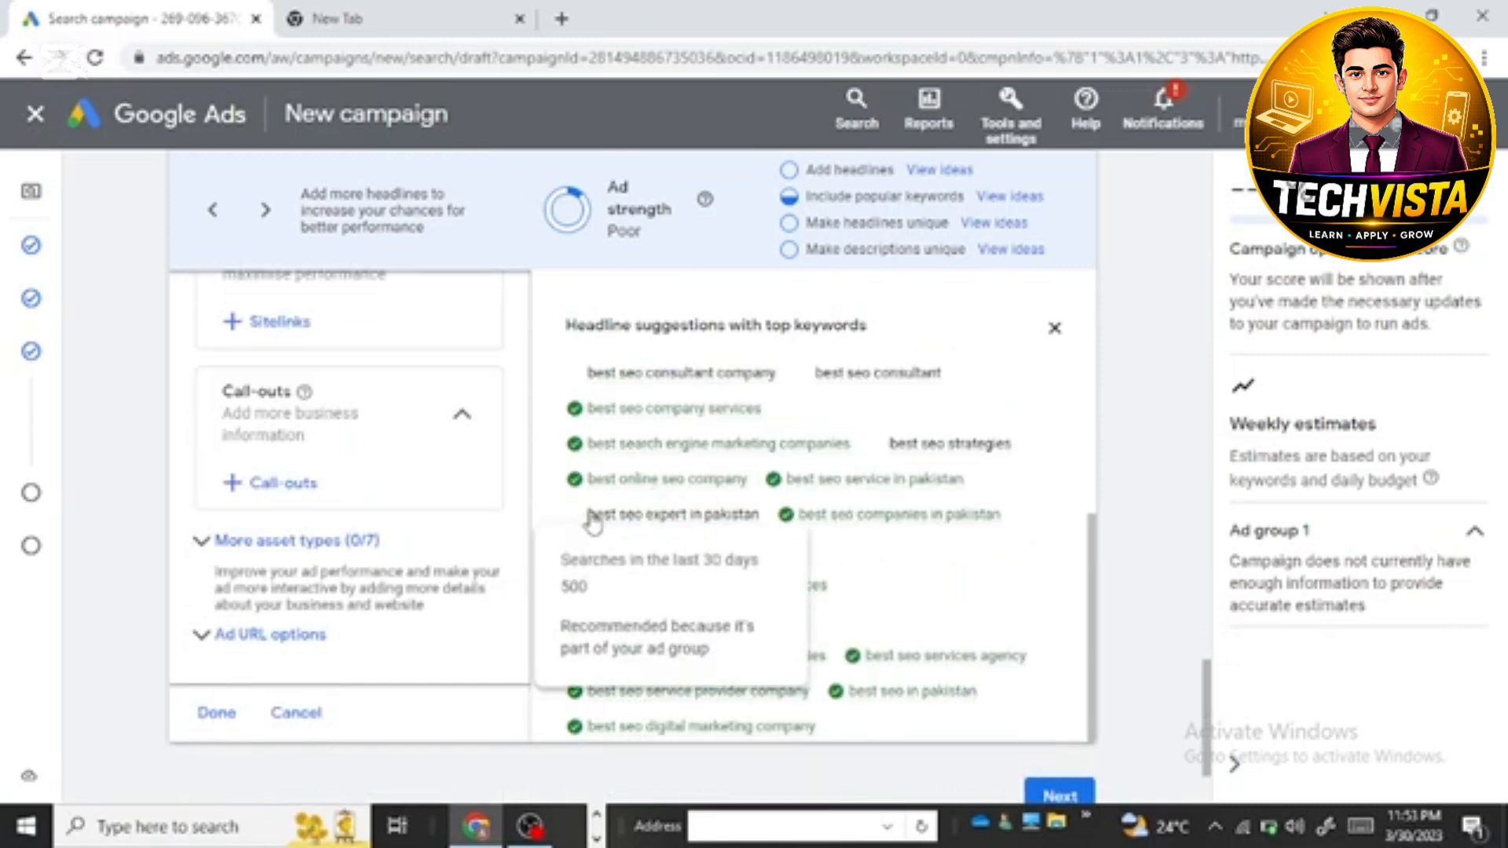
drag(588, 519, 762, 524)
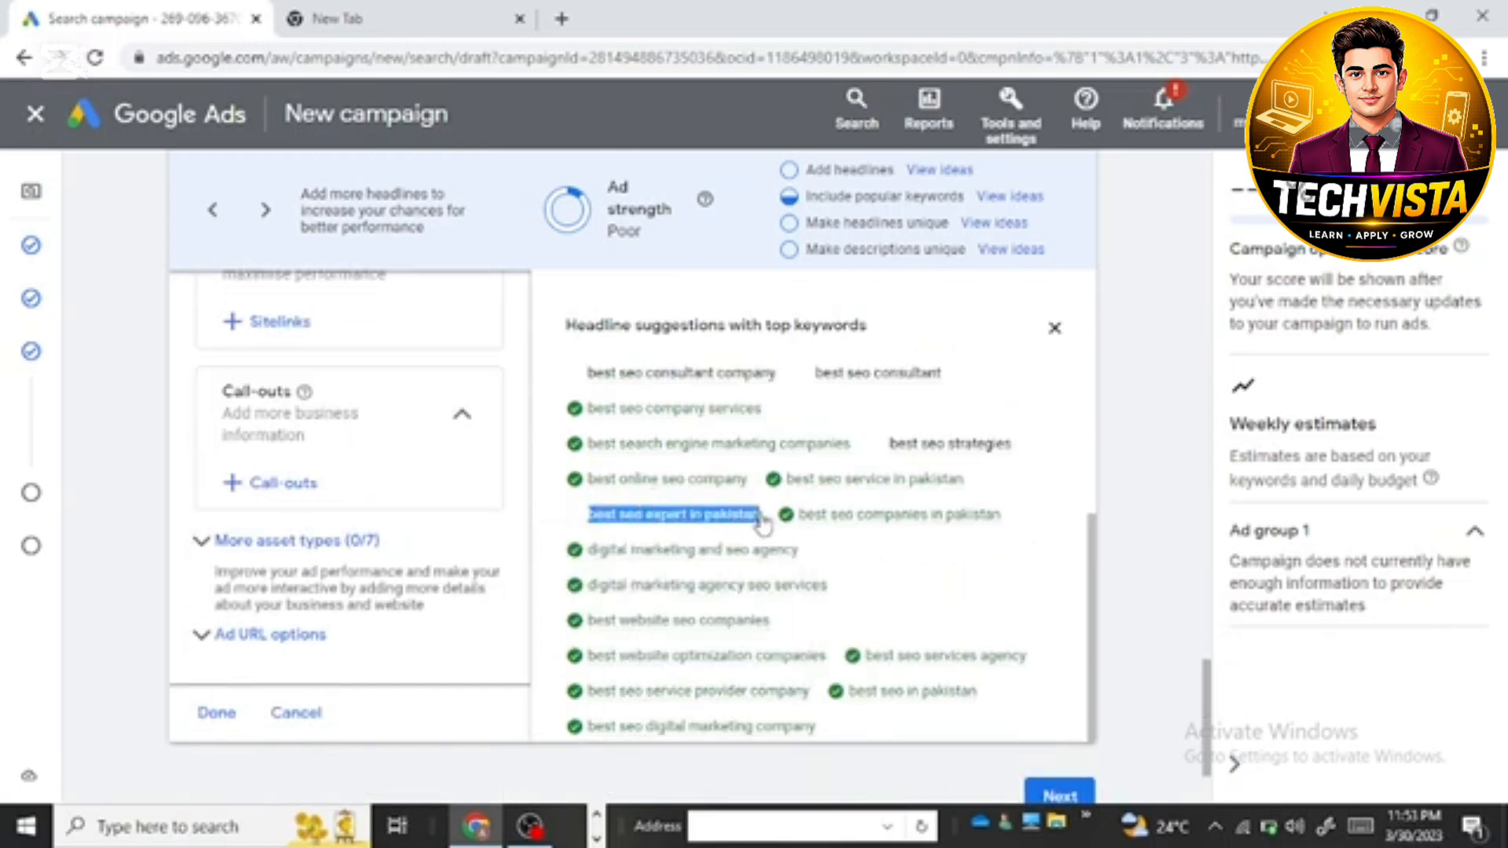
right_click(764, 521)
click(789, 528)
scroll(338, 542, up, 6)
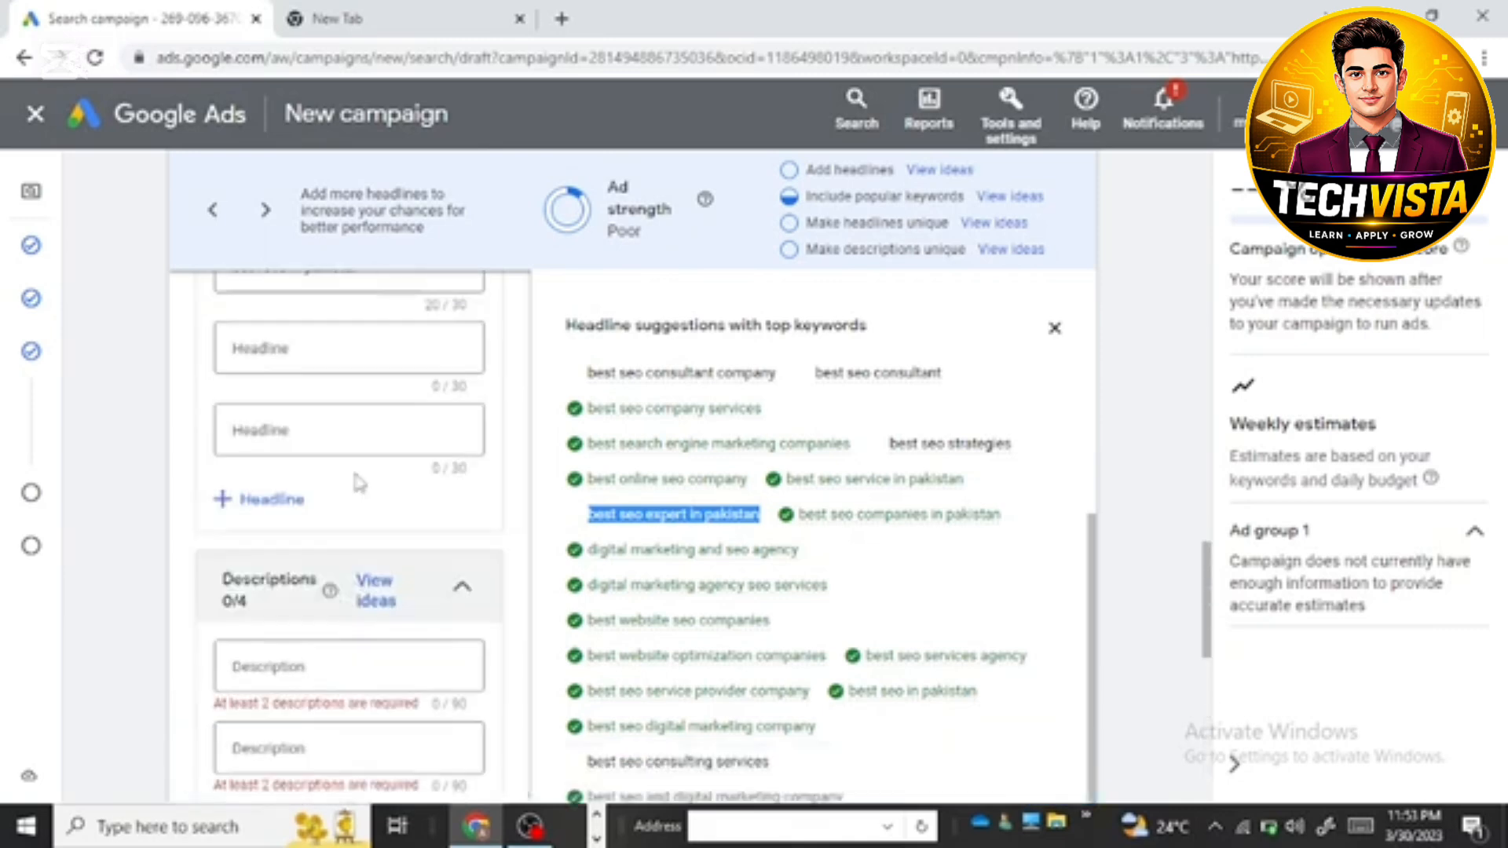
scroll(358, 482, up, 3)
click(312, 567)
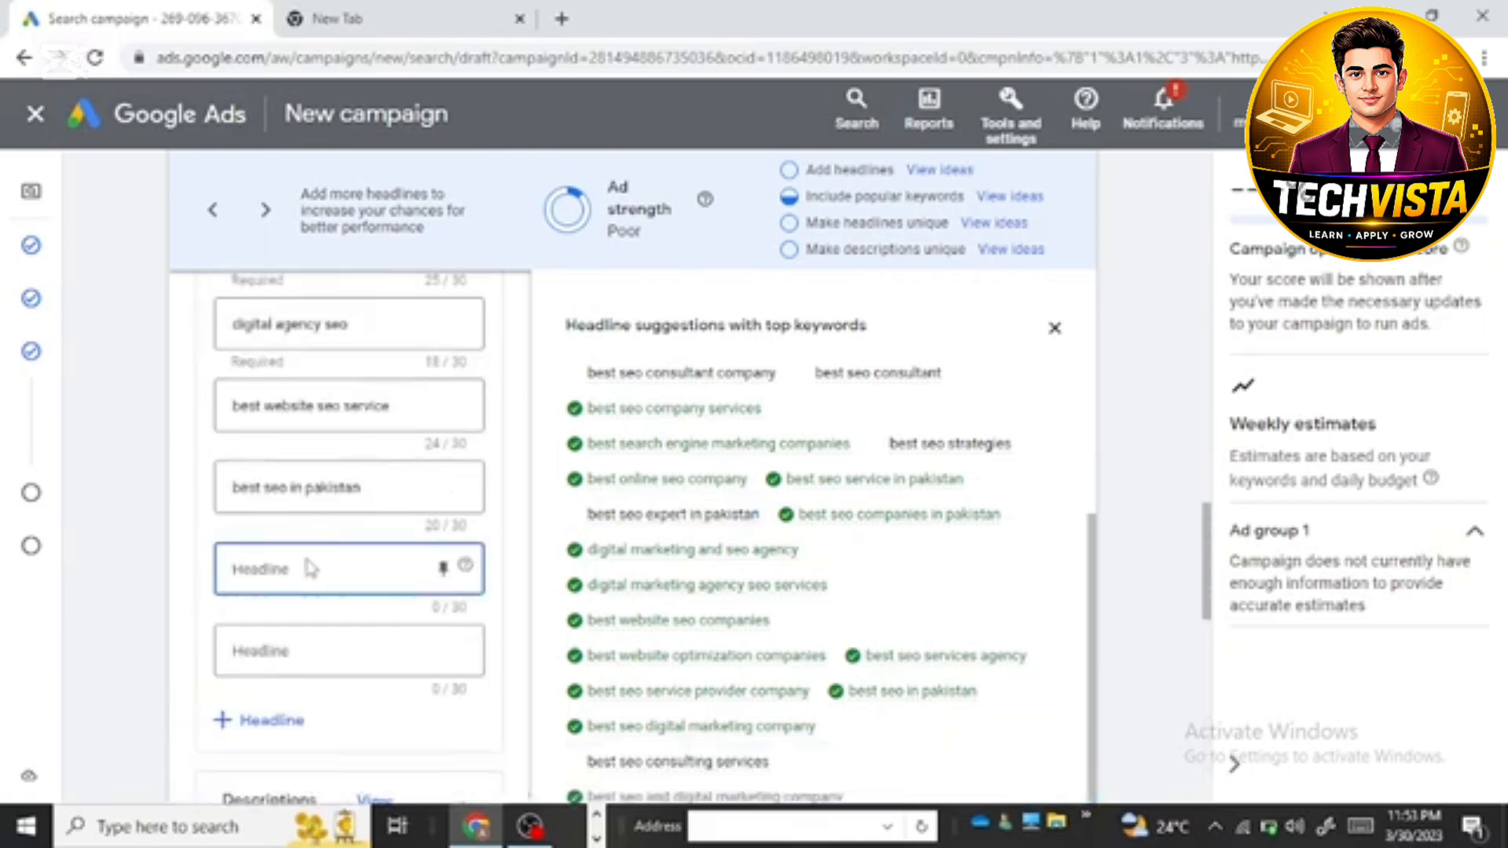
right_click(312, 567)
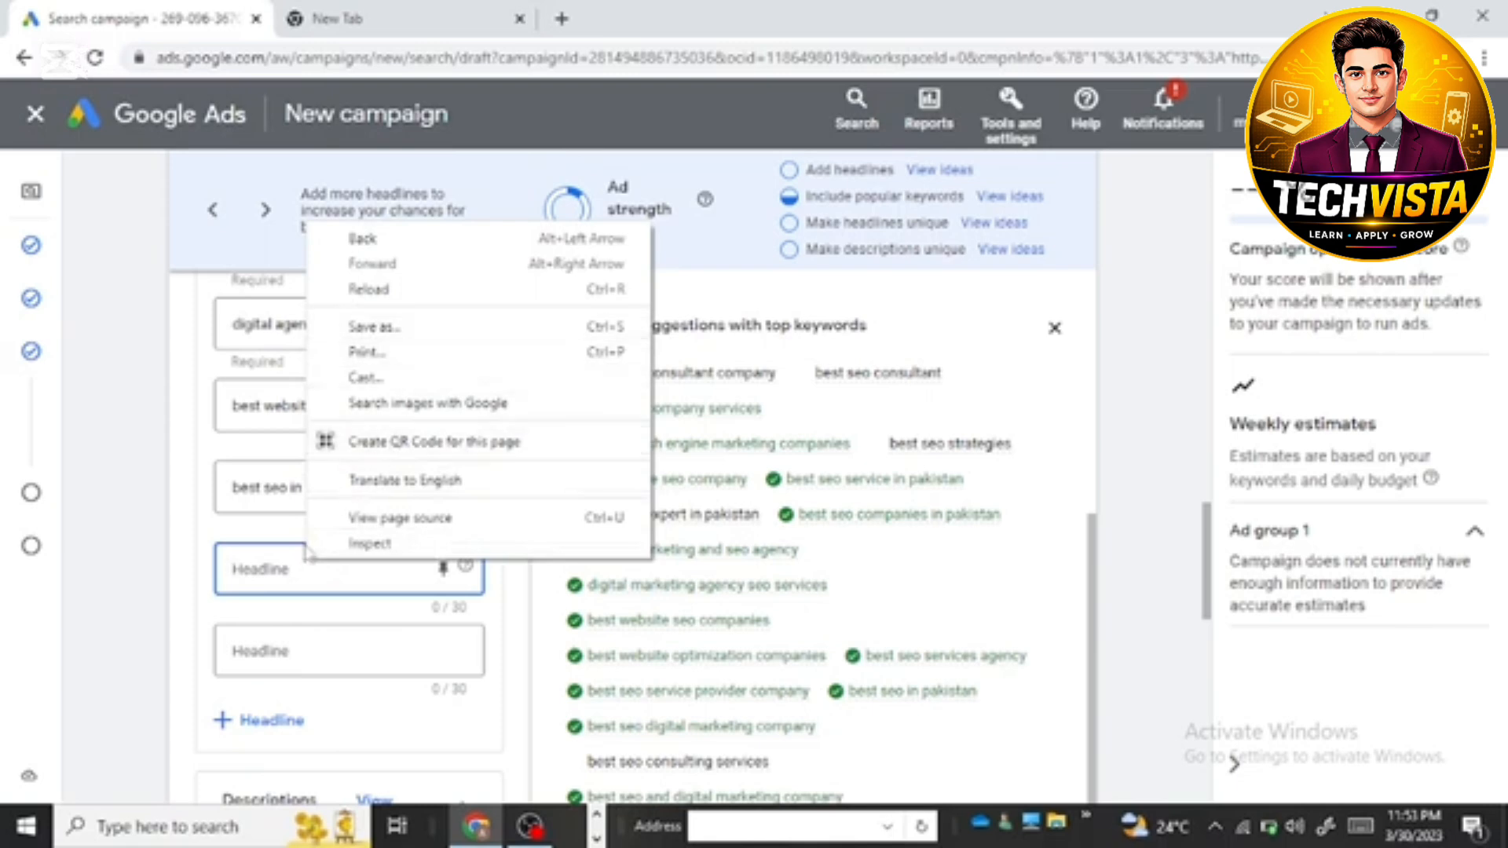
click(258, 578)
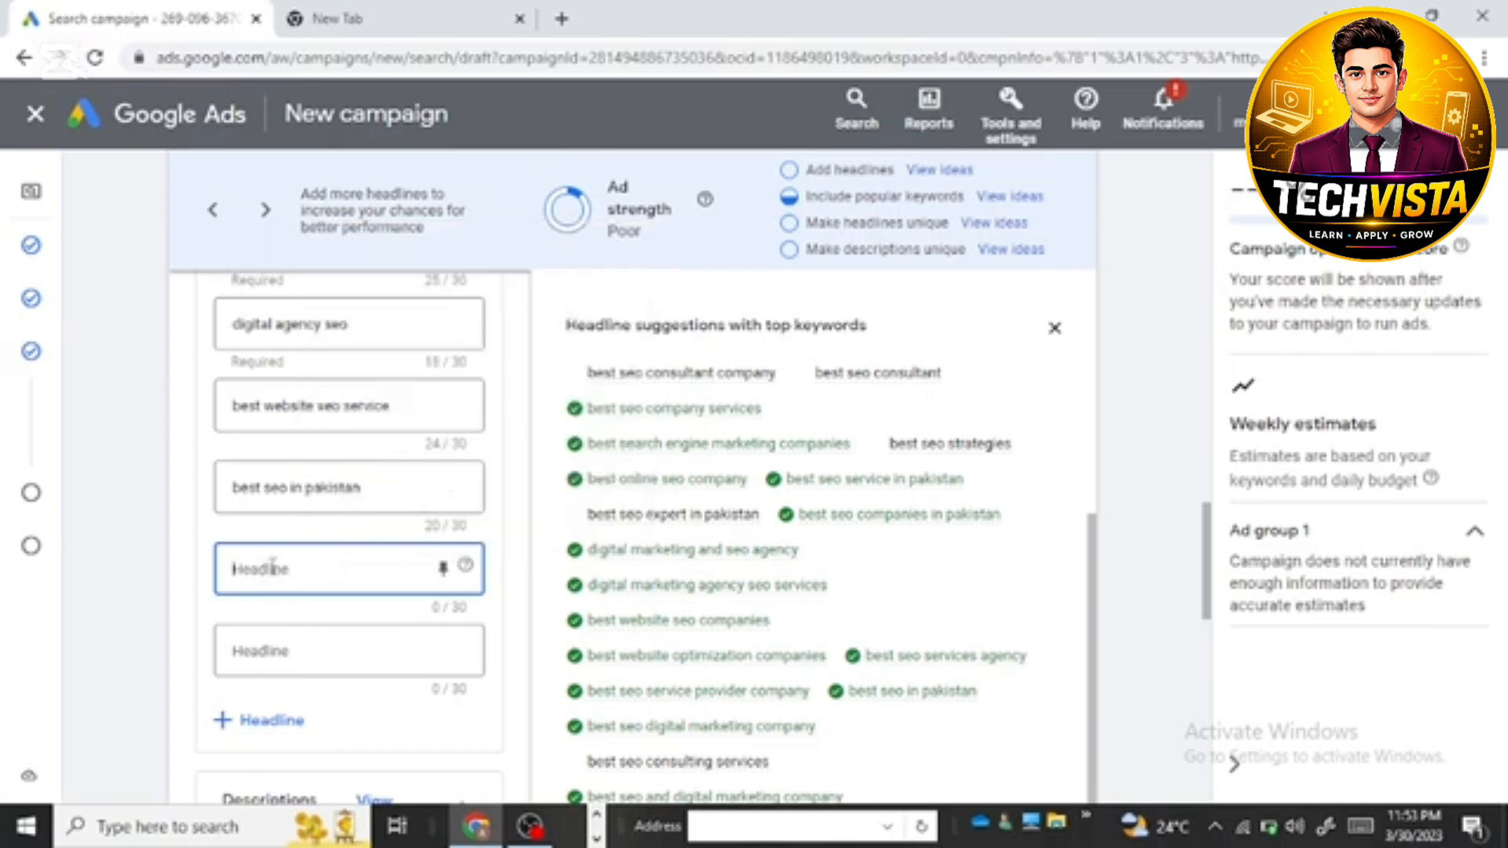
right_click(272, 566)
click(342, 395)
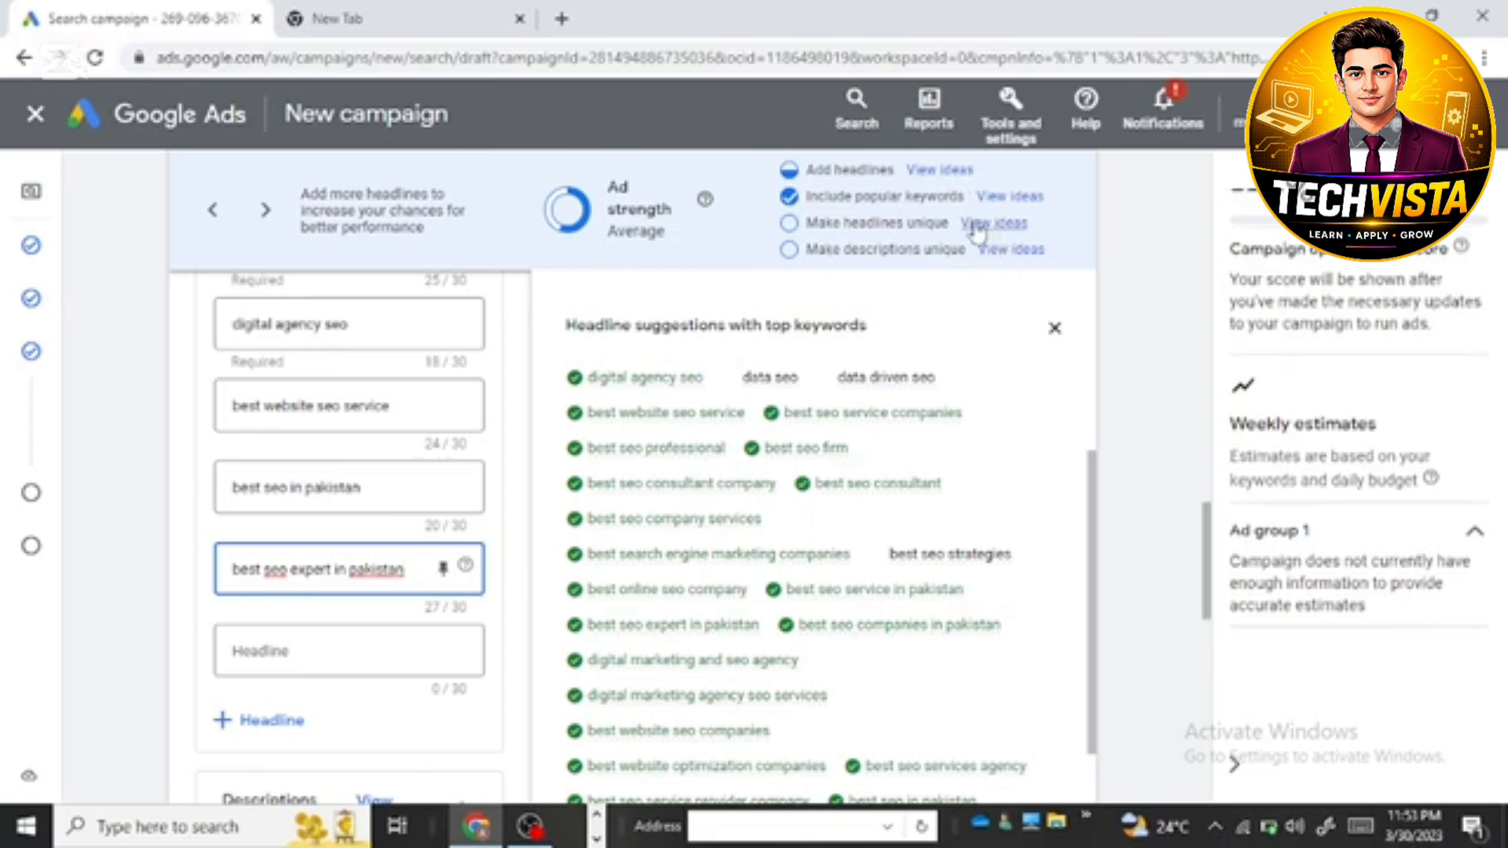
Step: Open the ideas for adding headlines and add the inventory phrase "Huge Range Of Products" as a headline
click(925, 173)
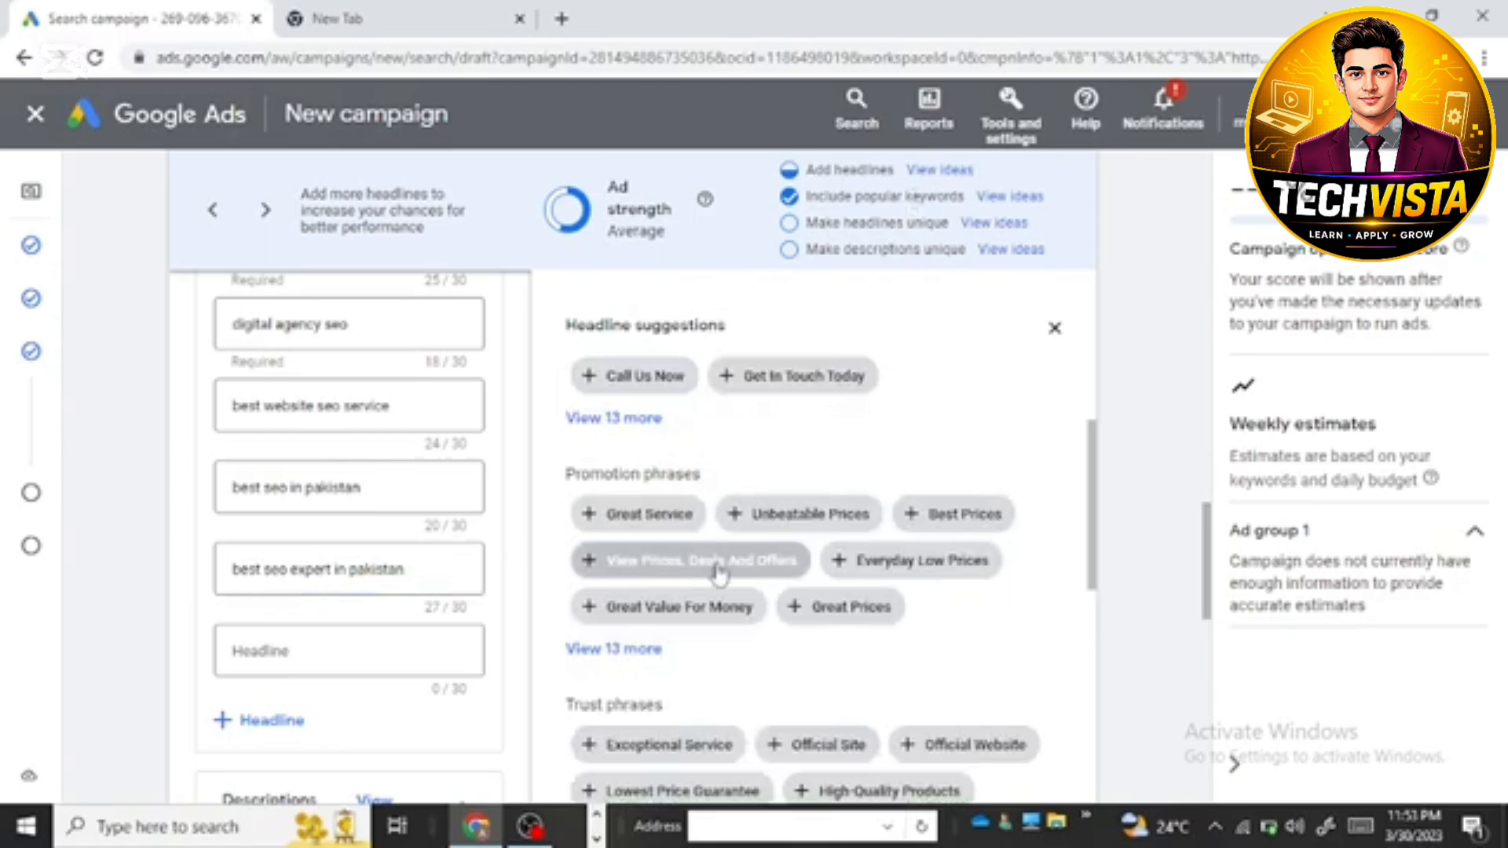
scroll(719, 573, down, 6)
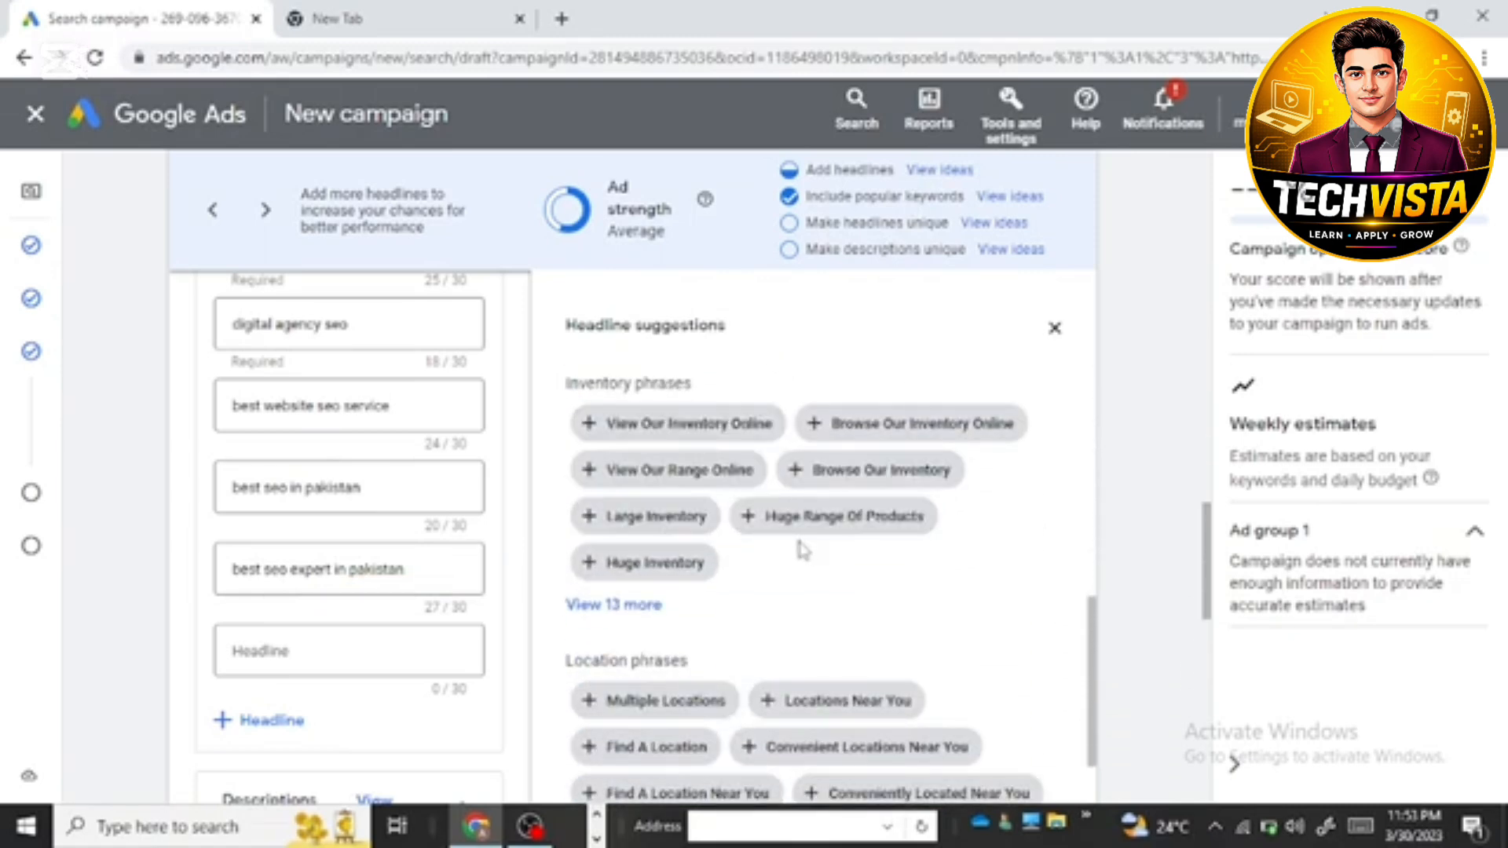
click(861, 470)
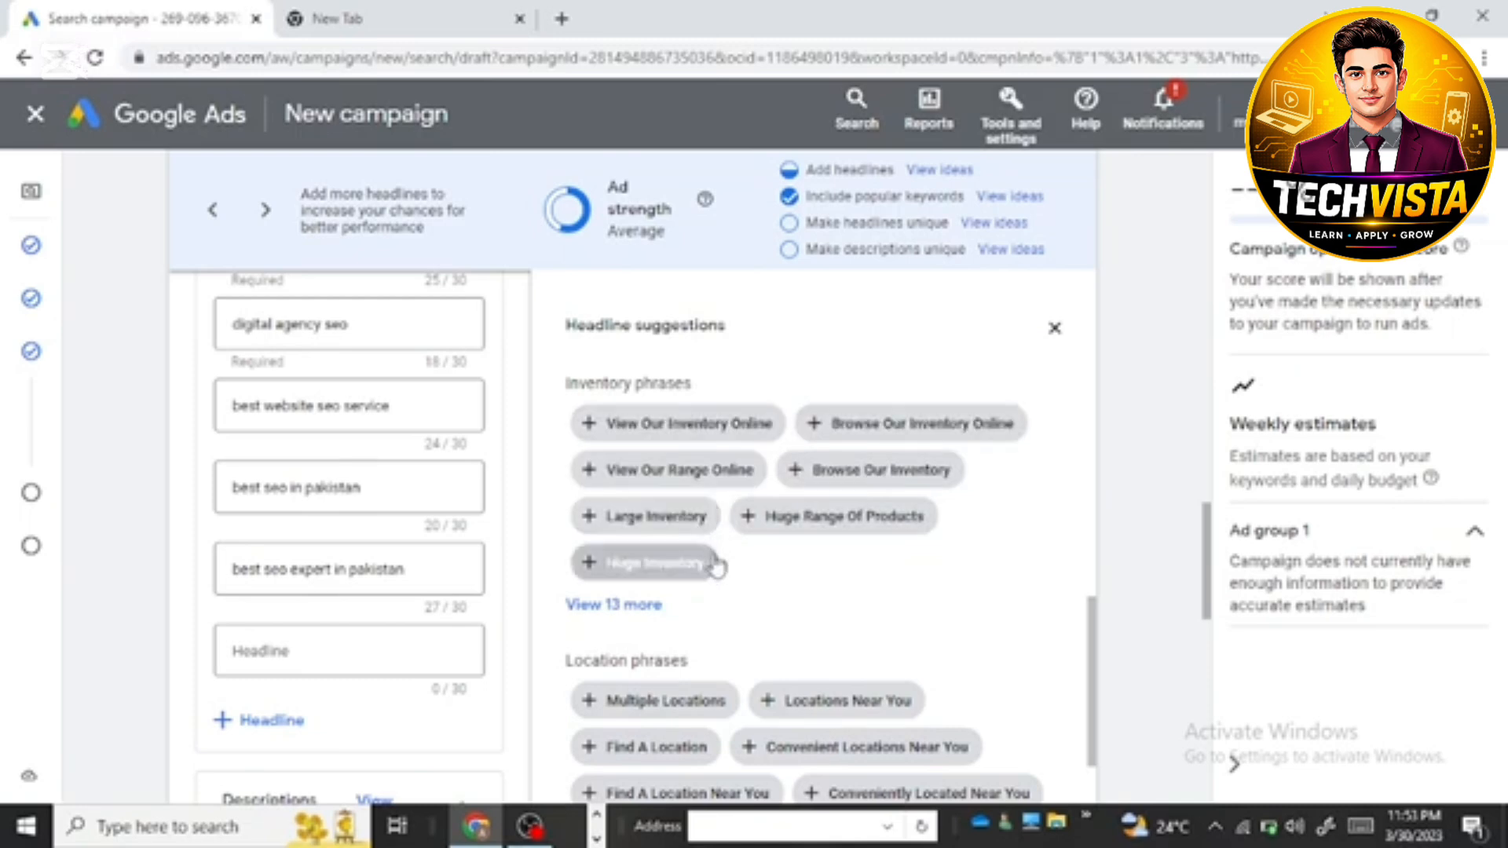
click(825, 518)
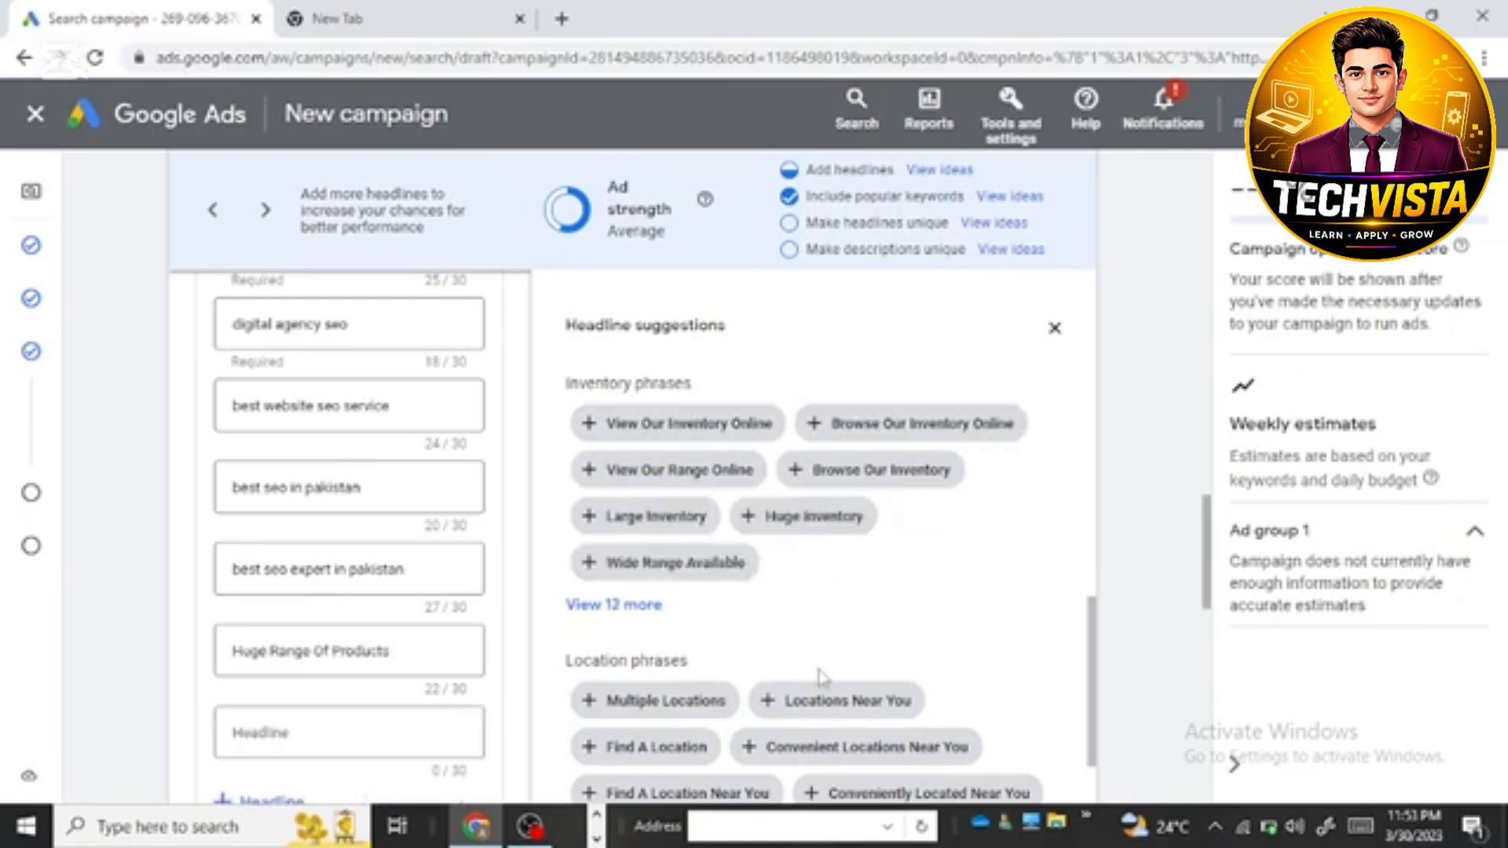
Step: Add the location phrases "Multiple Locations", "Find A Location" and "Find A Location Near You" as headlines
scroll(826, 603, down, 1)
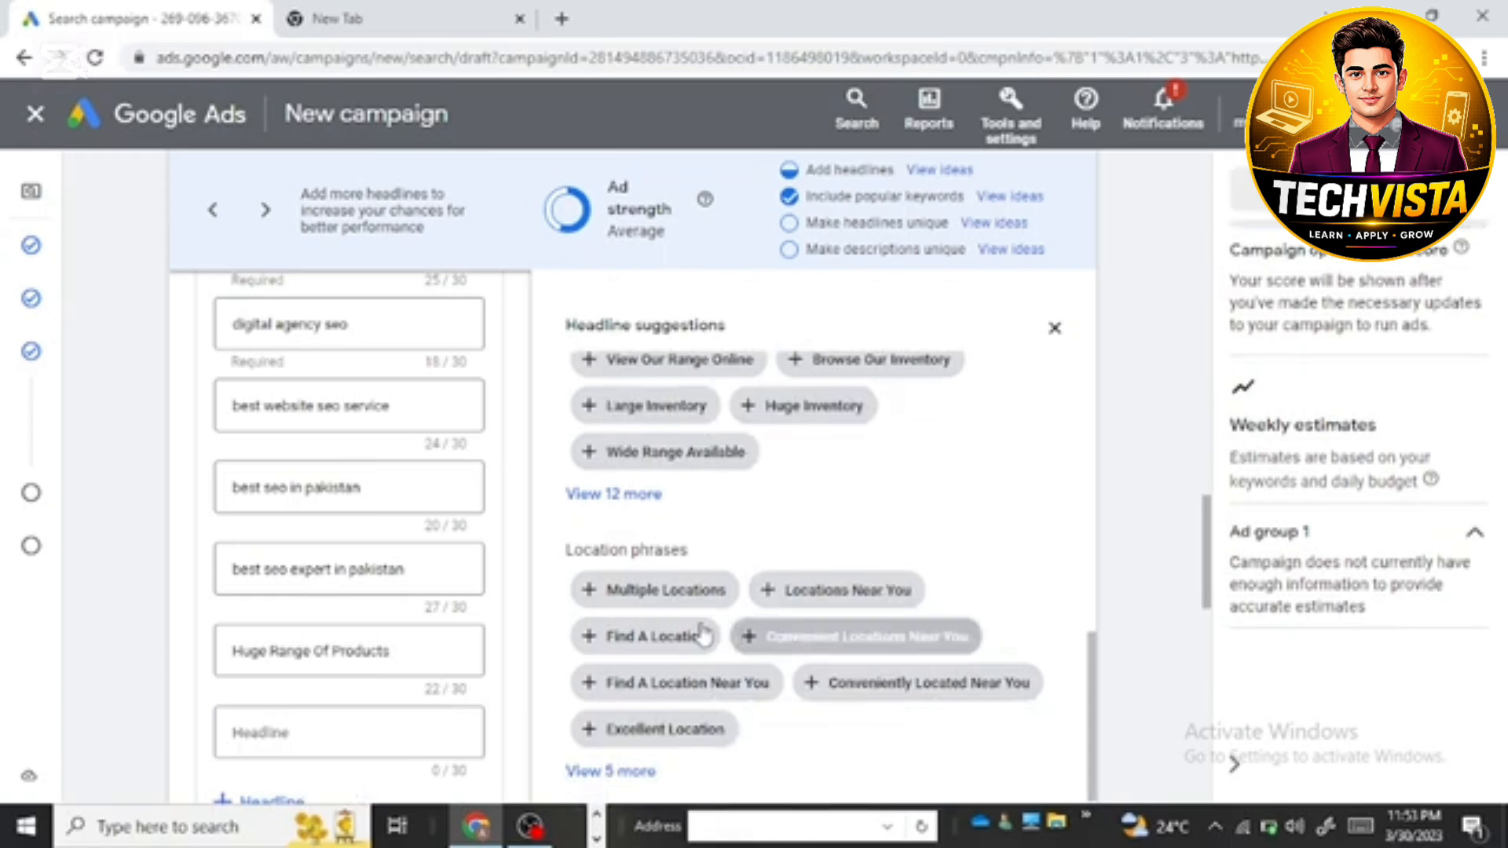
click(645, 593)
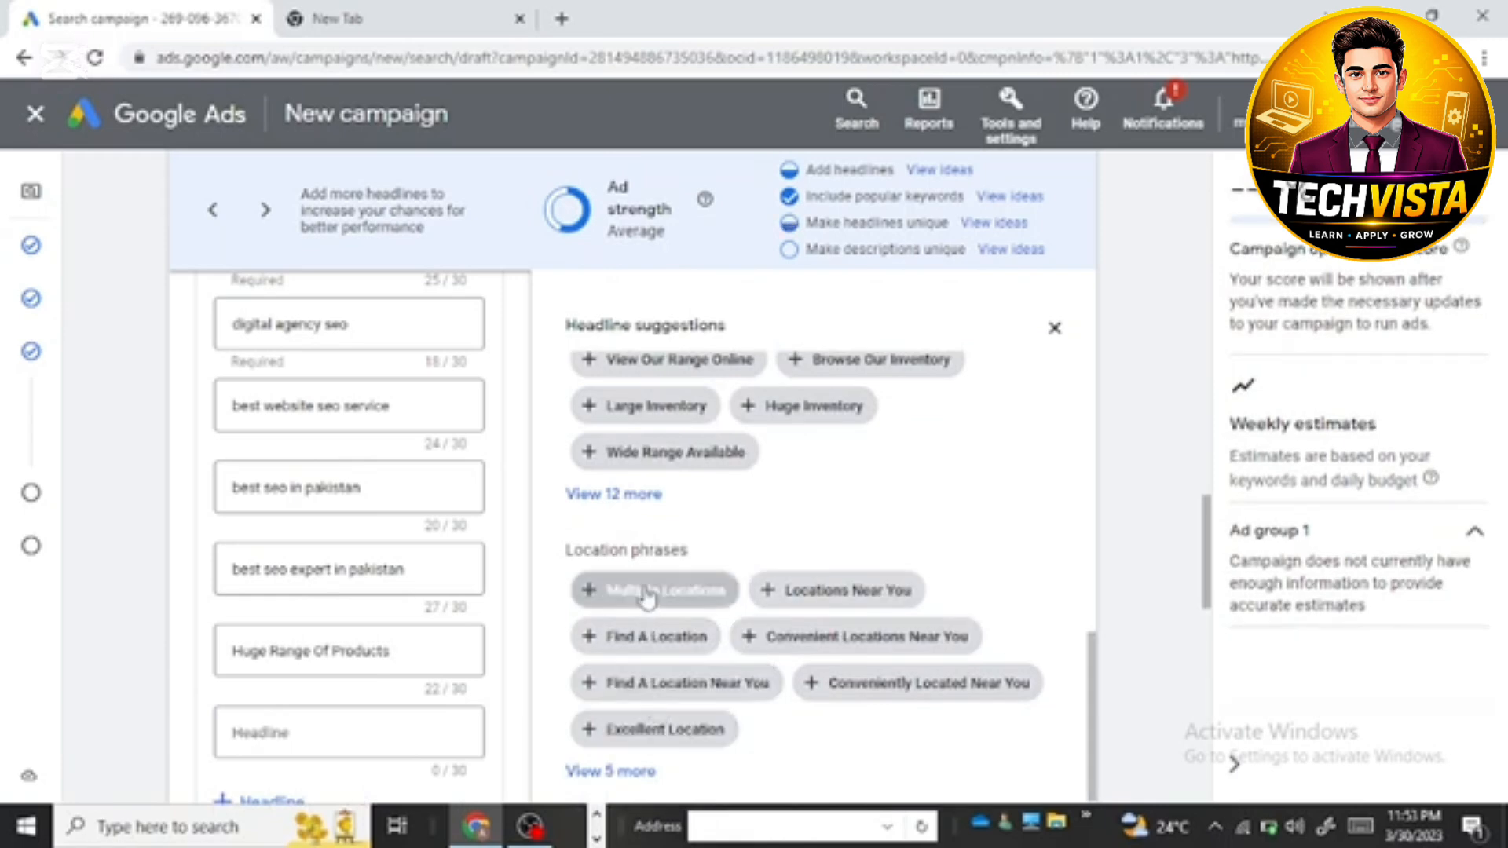
click(648, 596)
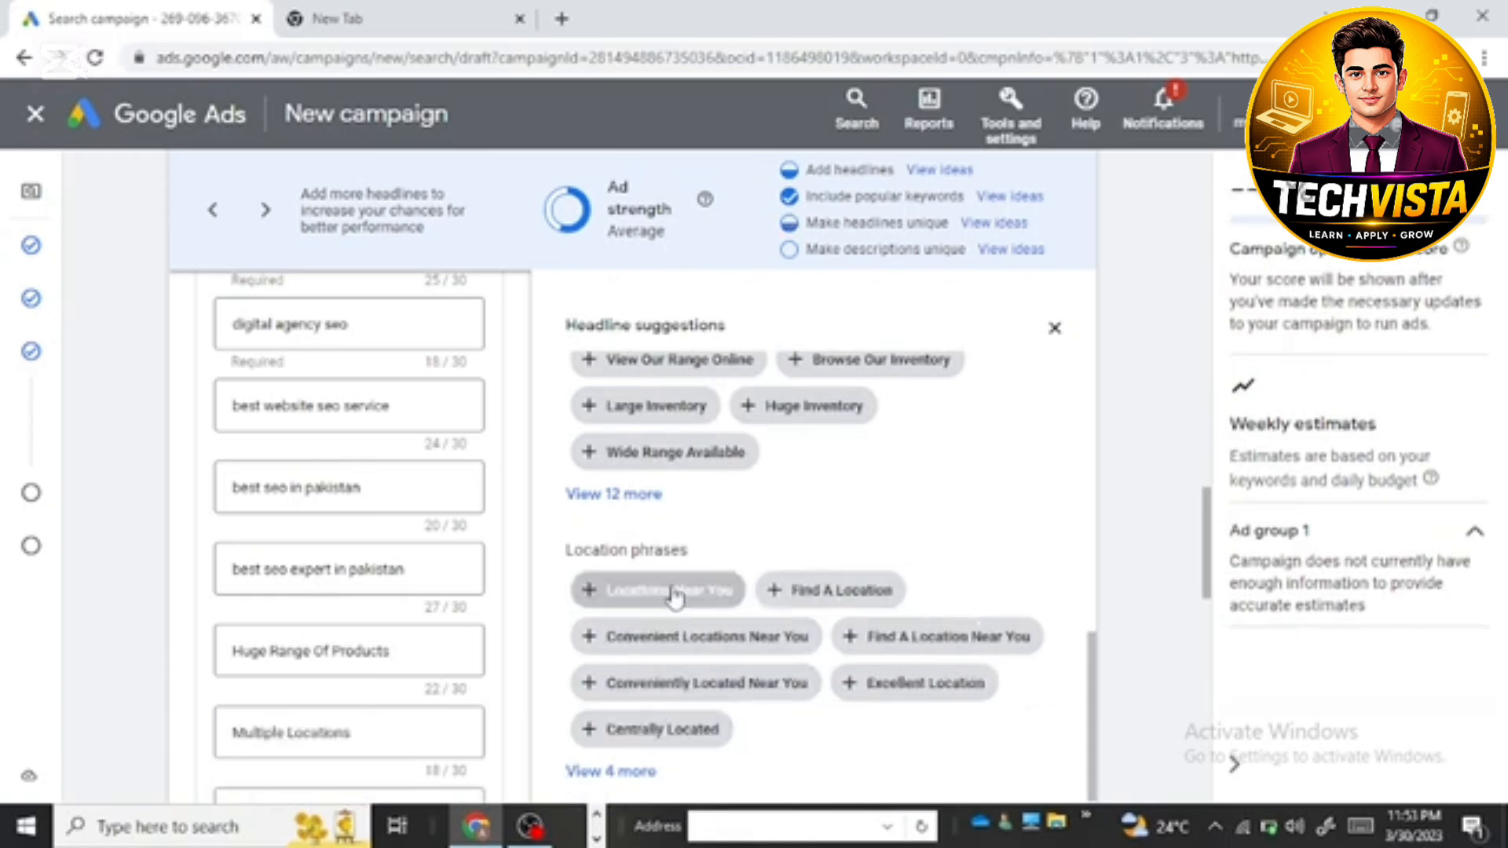
click(839, 594)
click(856, 635)
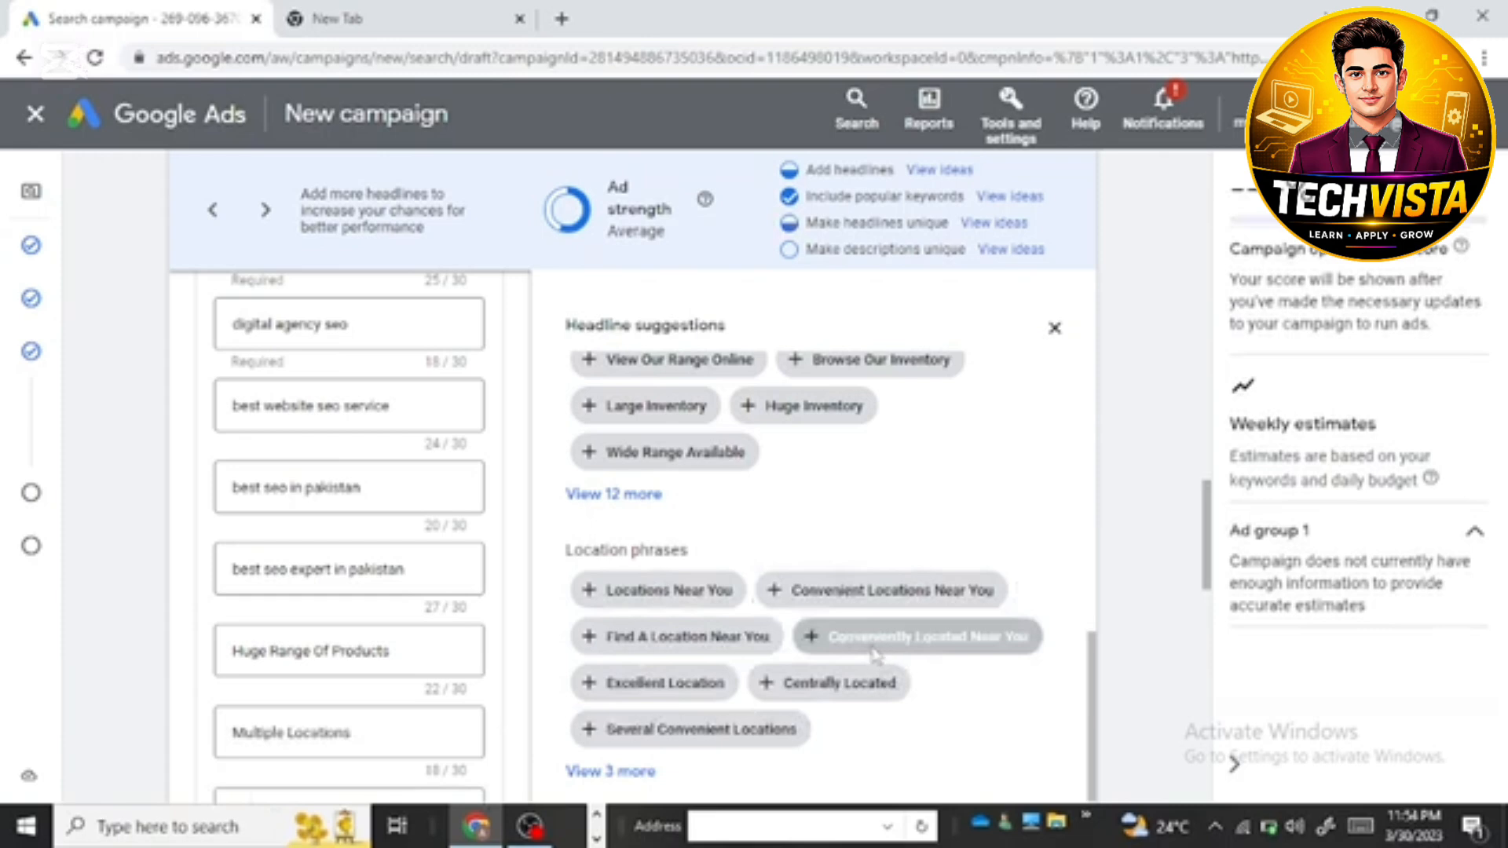
click(872, 641)
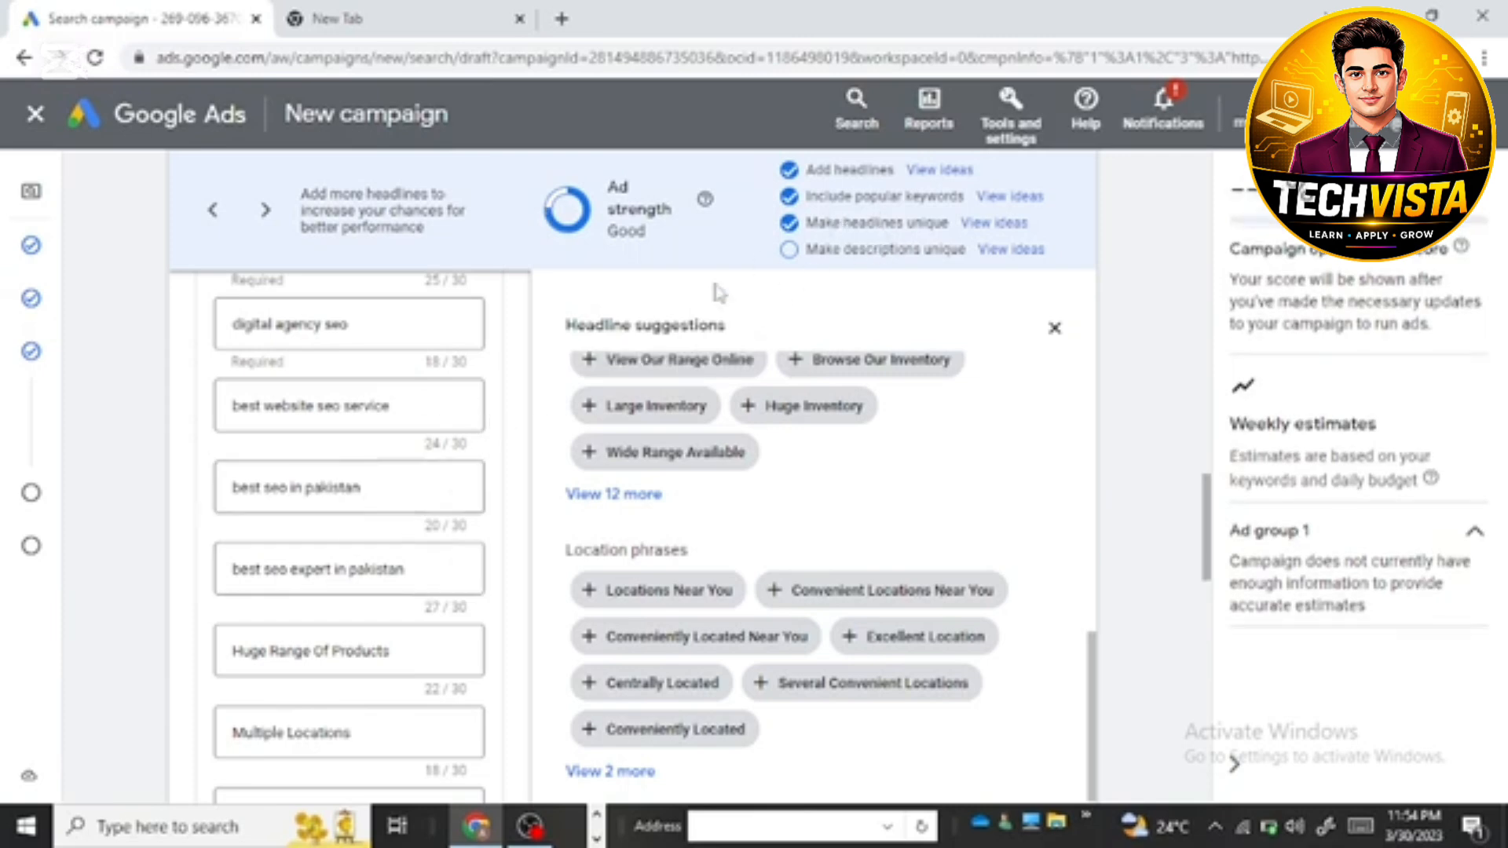
Step: Review the display path and the list of filled-in headlines in the ad form
scroll(369, 510, up, 4)
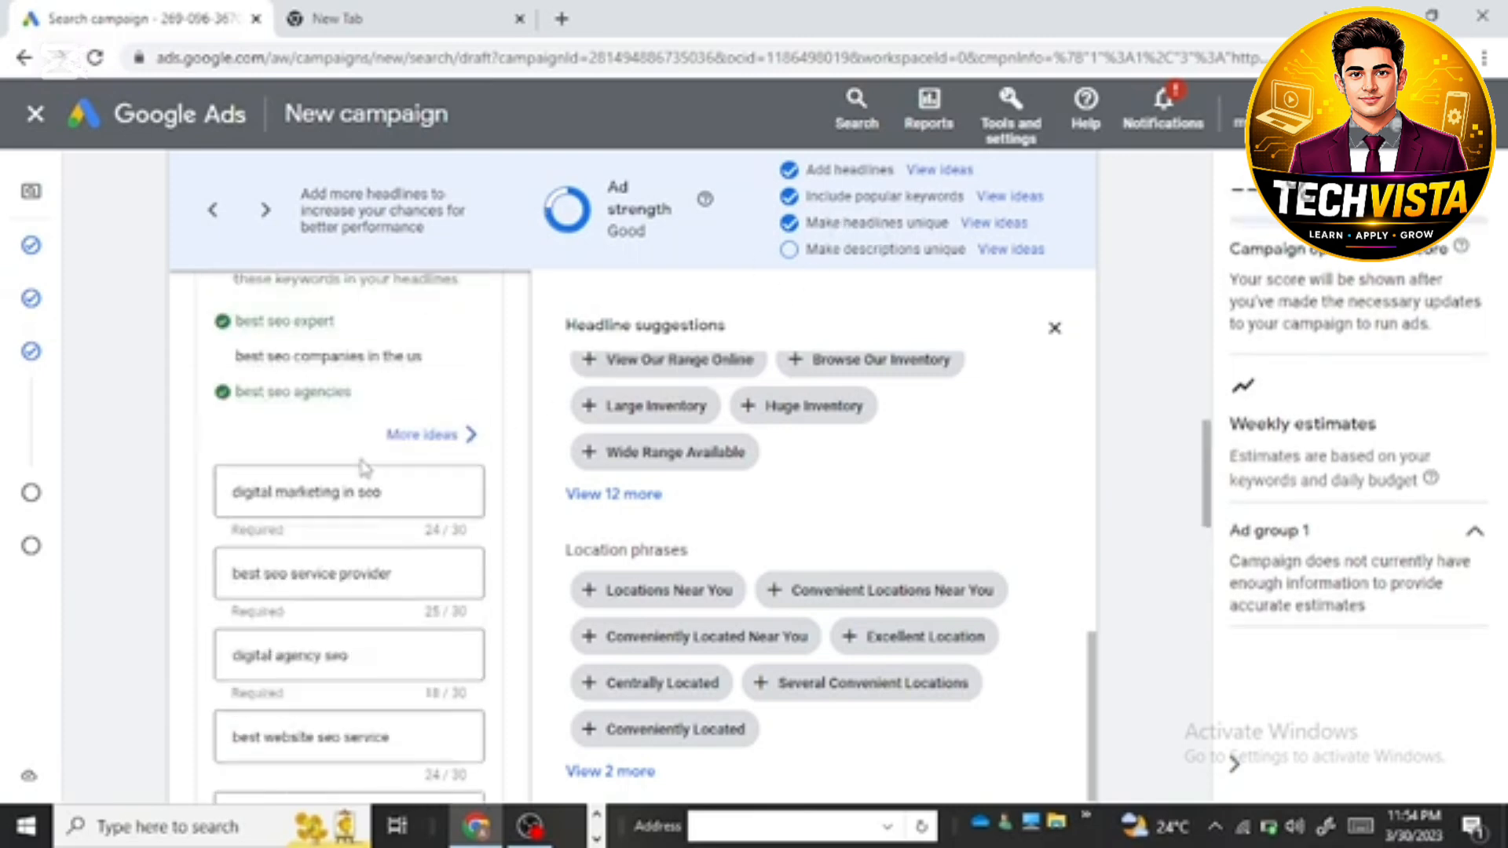
scroll(393, 444, up, 3)
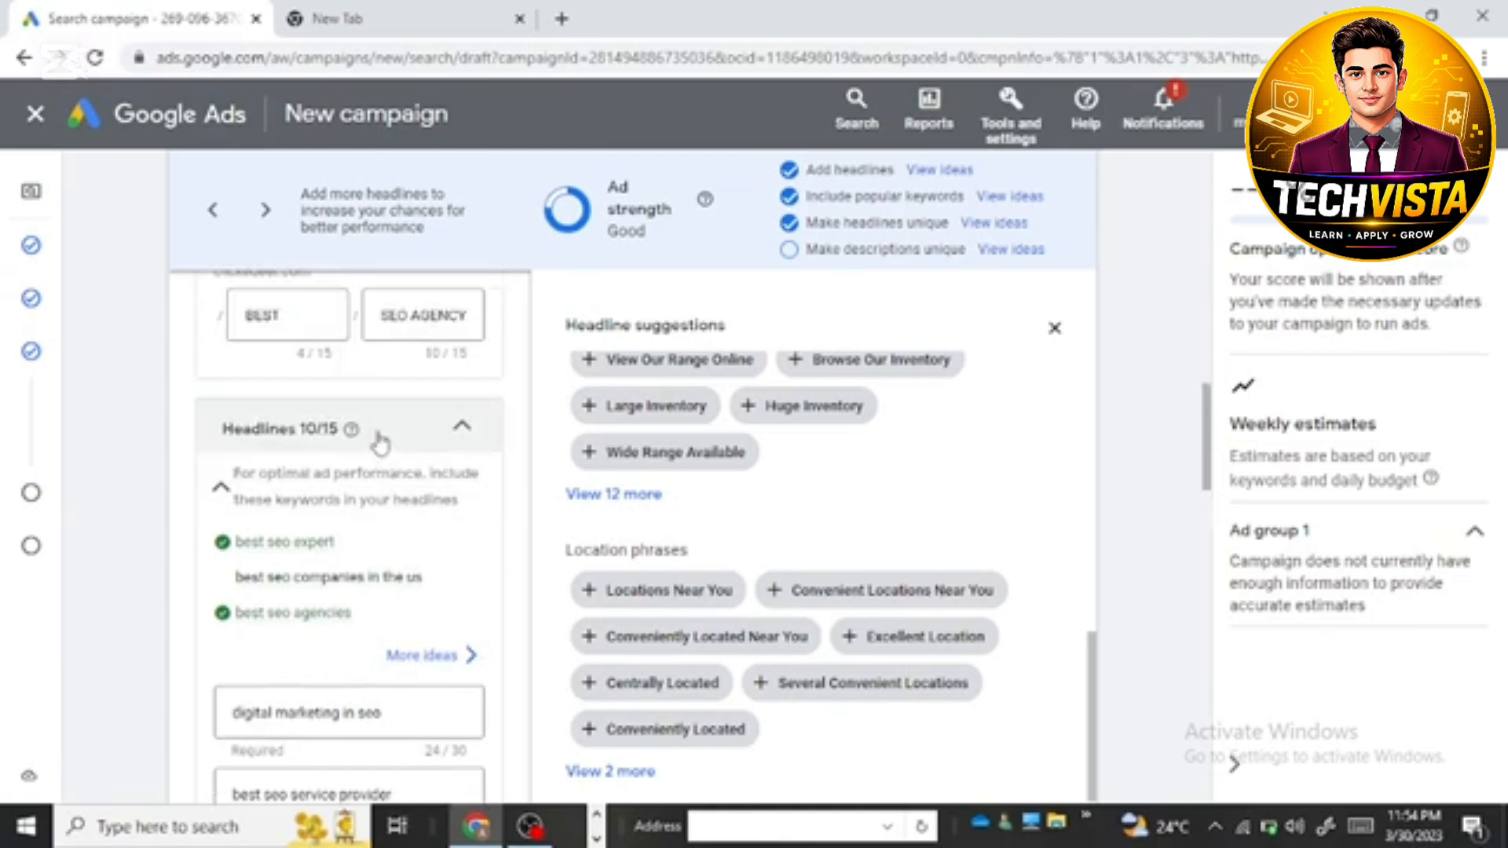
scroll(380, 444, up, 3)
scroll(320, 525, down, 15)
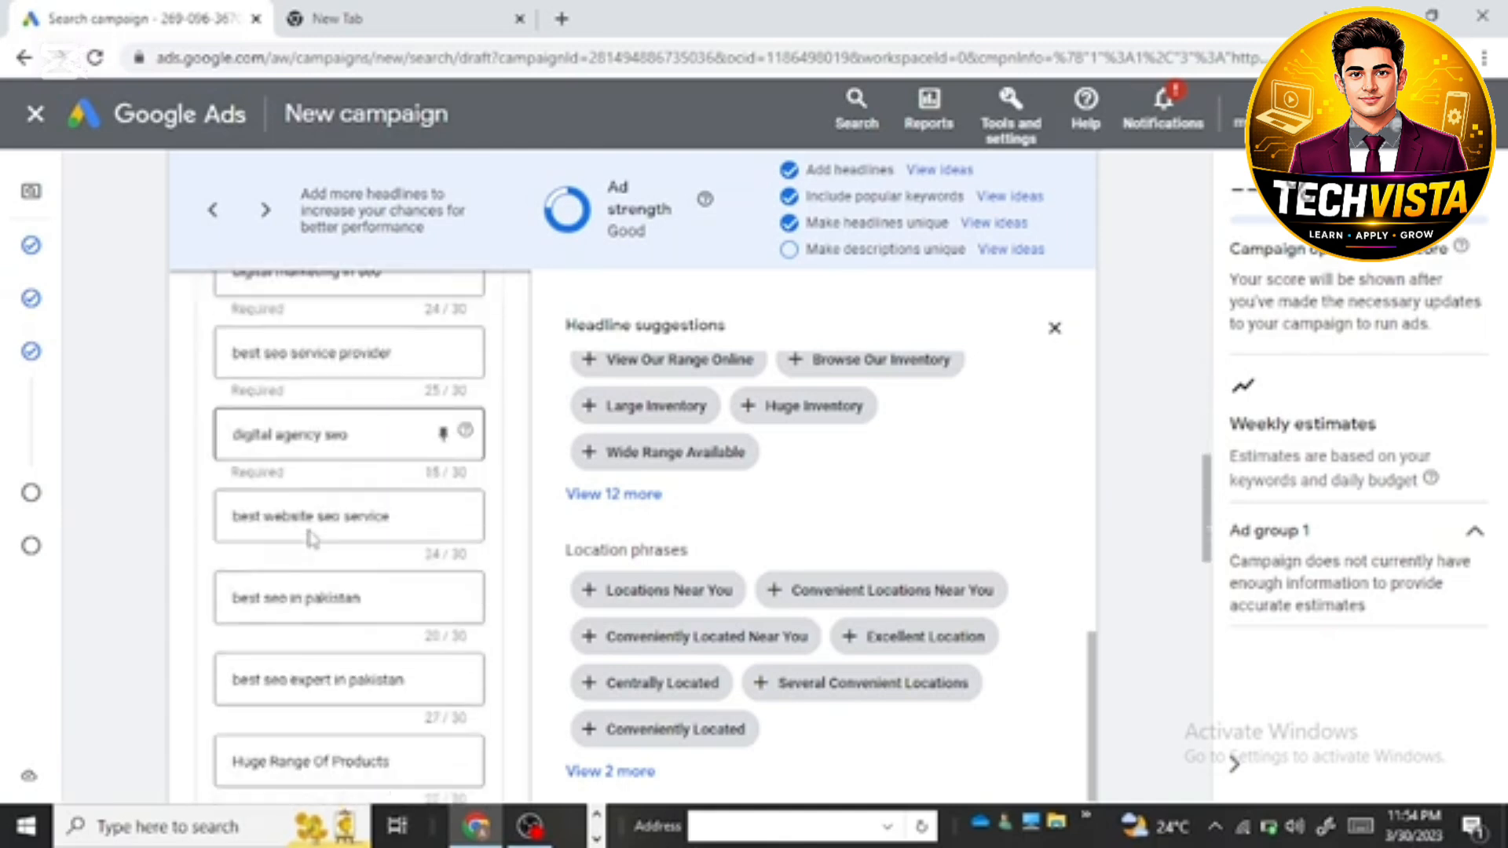
Step: Switch to File Explorer, open the "google ads copy" document from the Documents folder in Word, and dismiss the activation wizard
scroll(311, 542, down, 2)
click(313, 535)
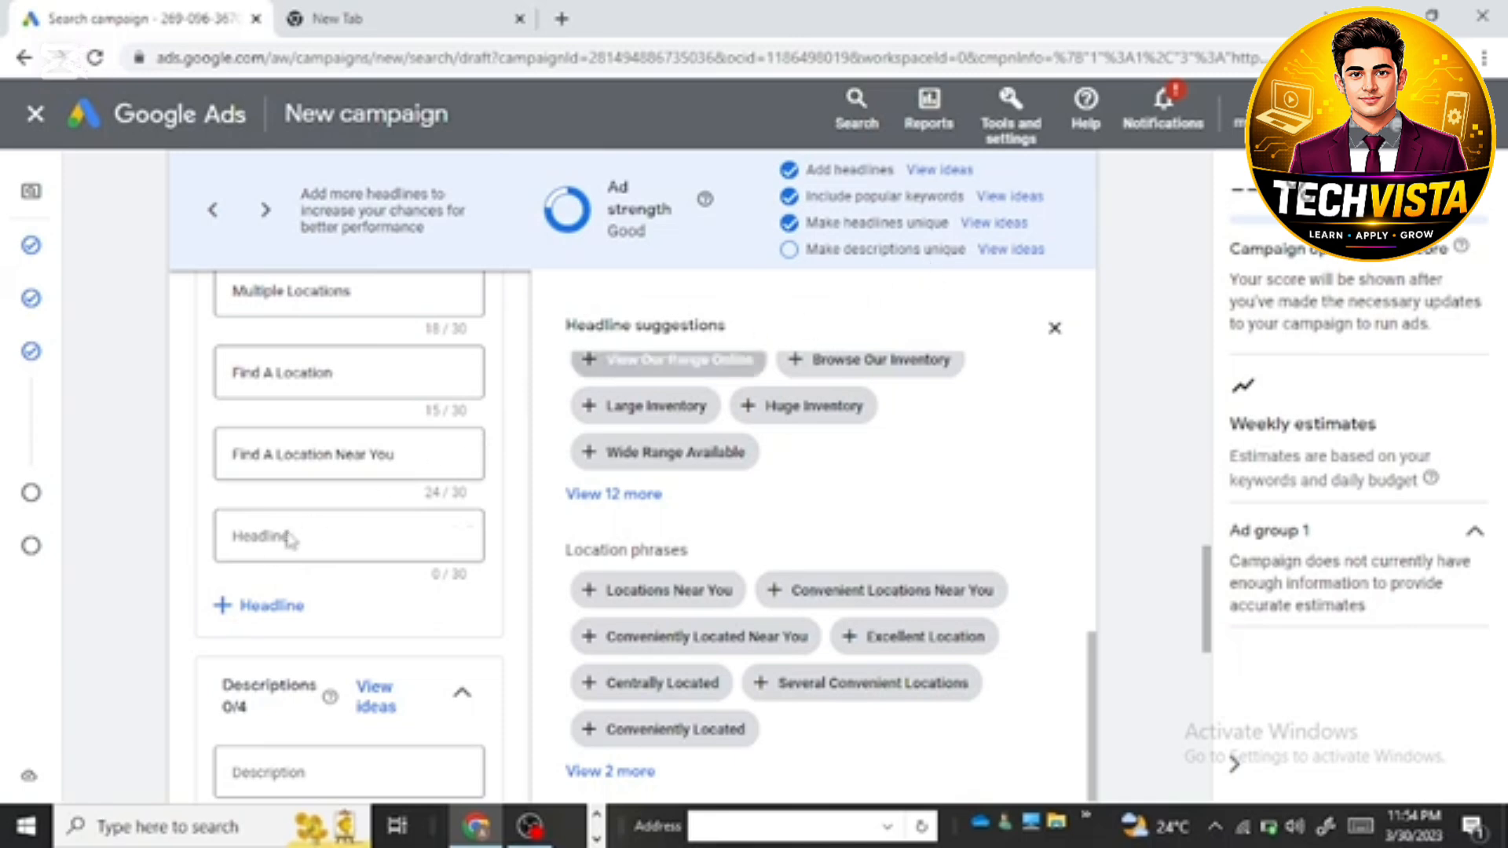
scroll(300, 605, down, 2)
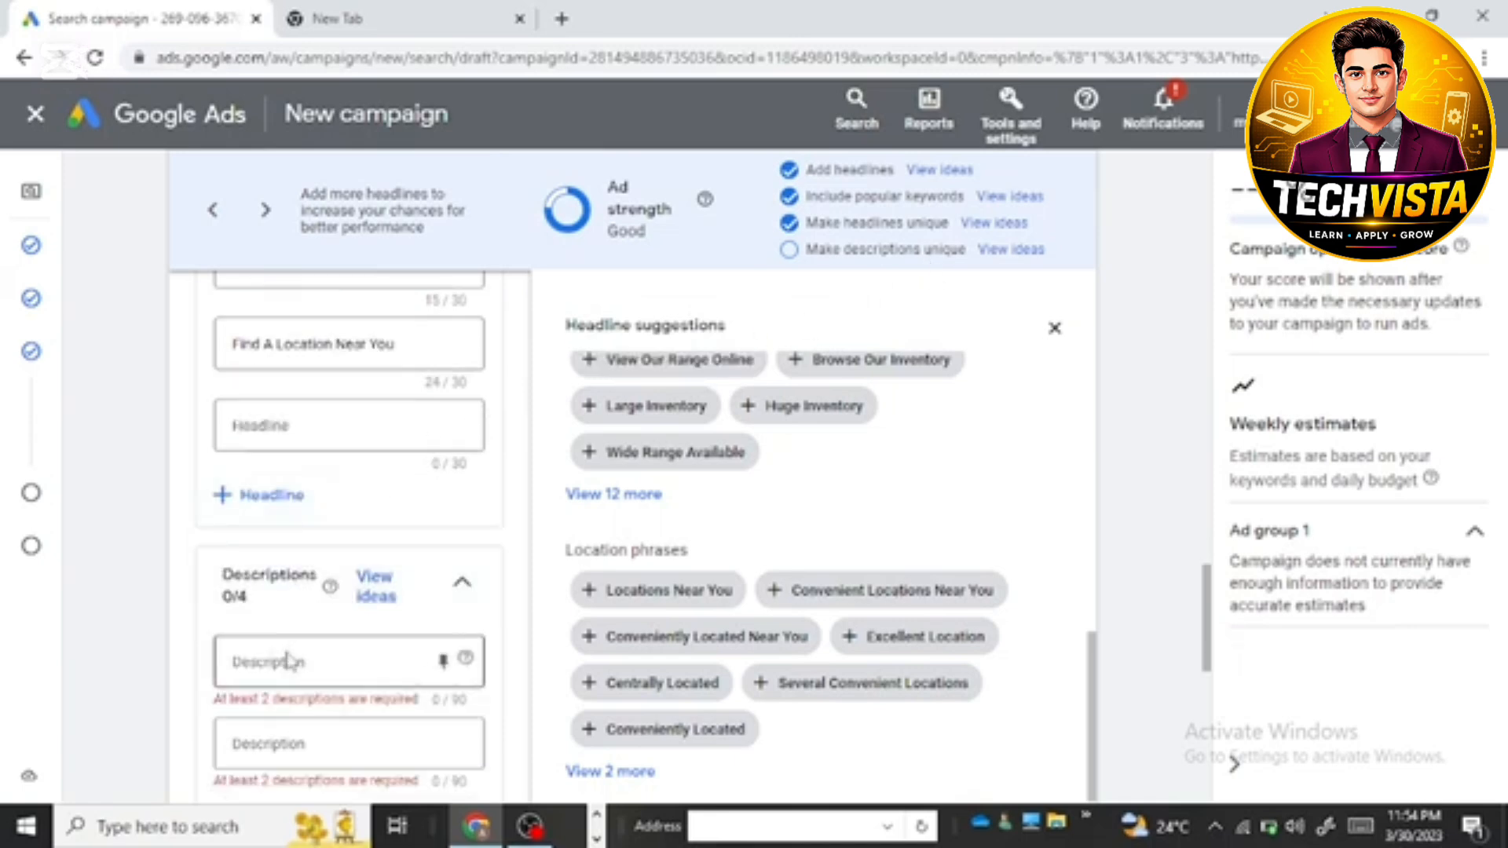
click(597, 834)
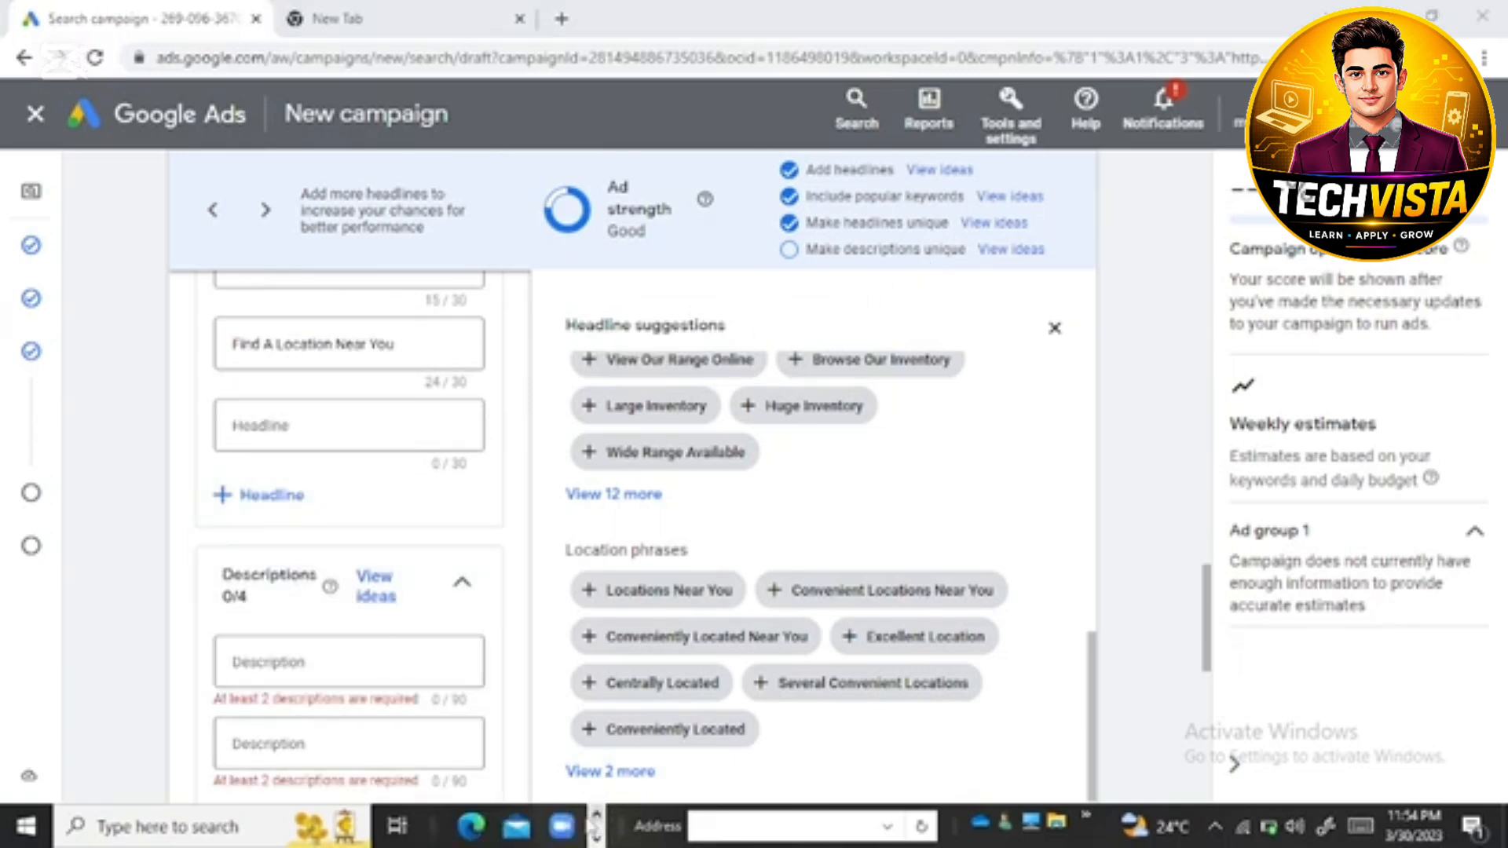
click(517, 828)
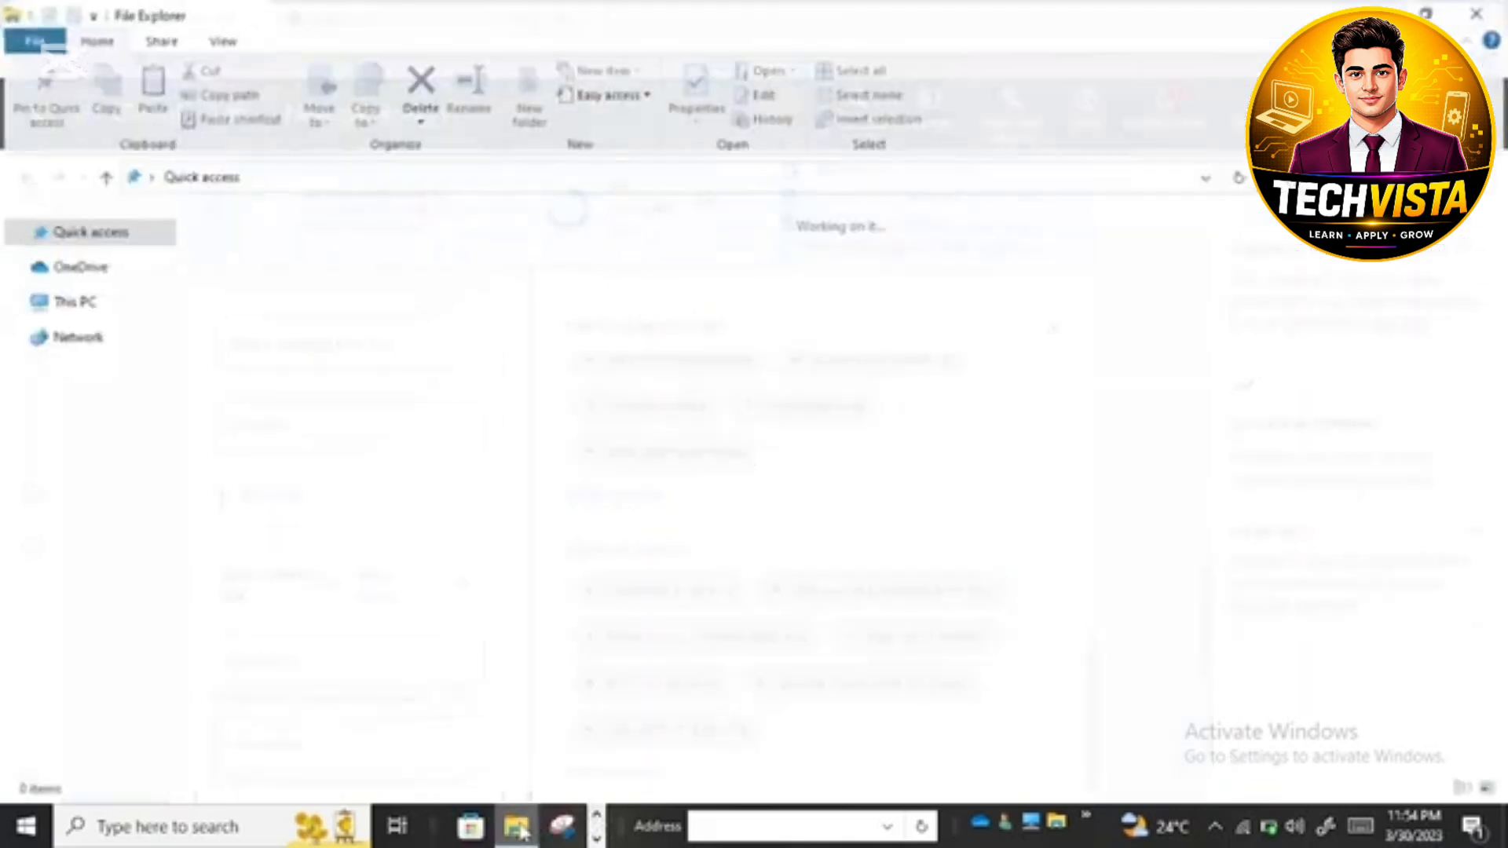
click(135, 387)
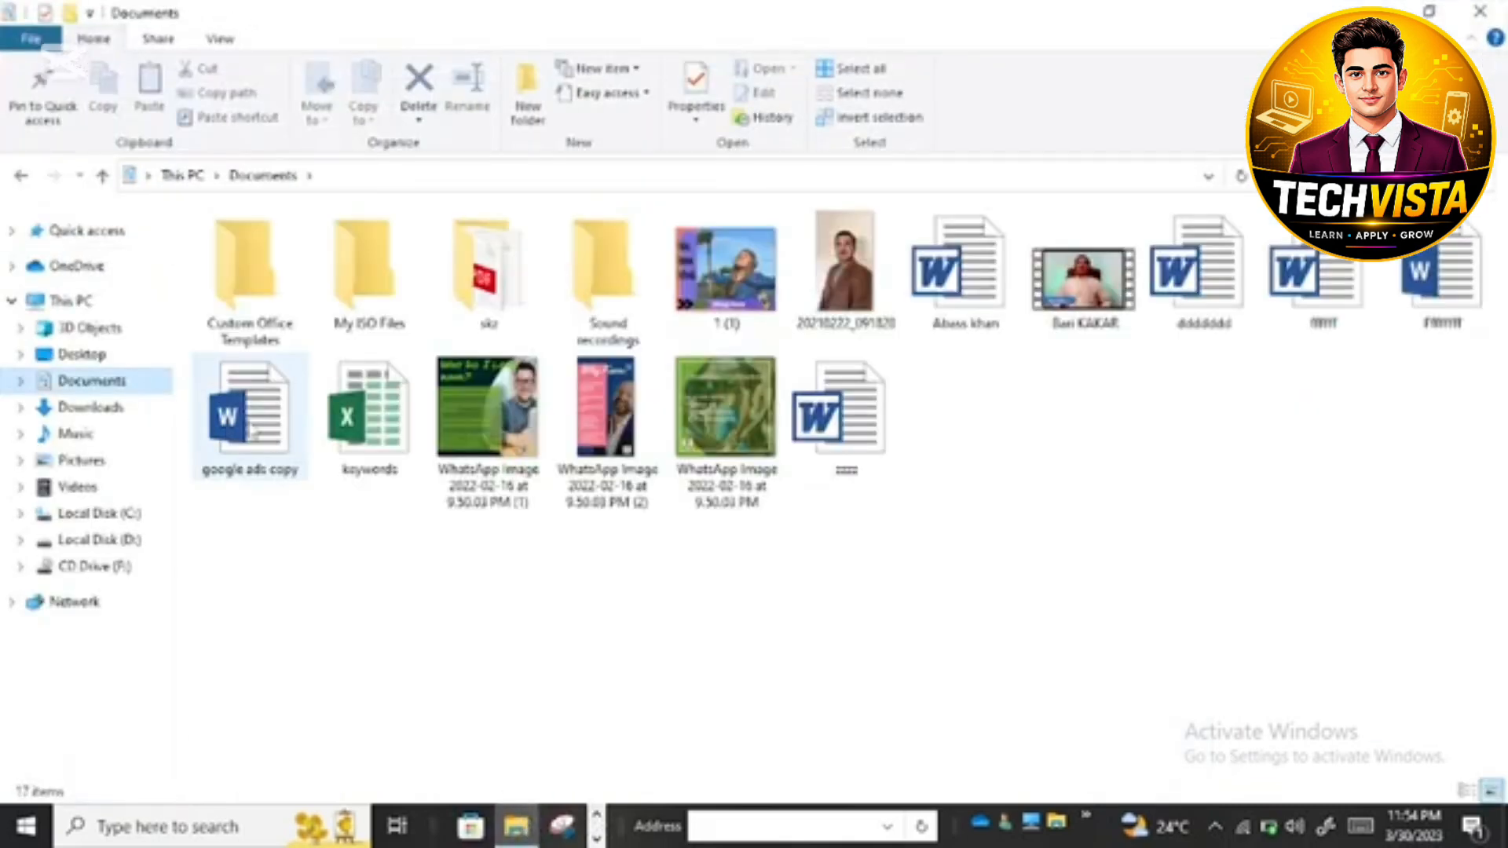
double_click(258, 420)
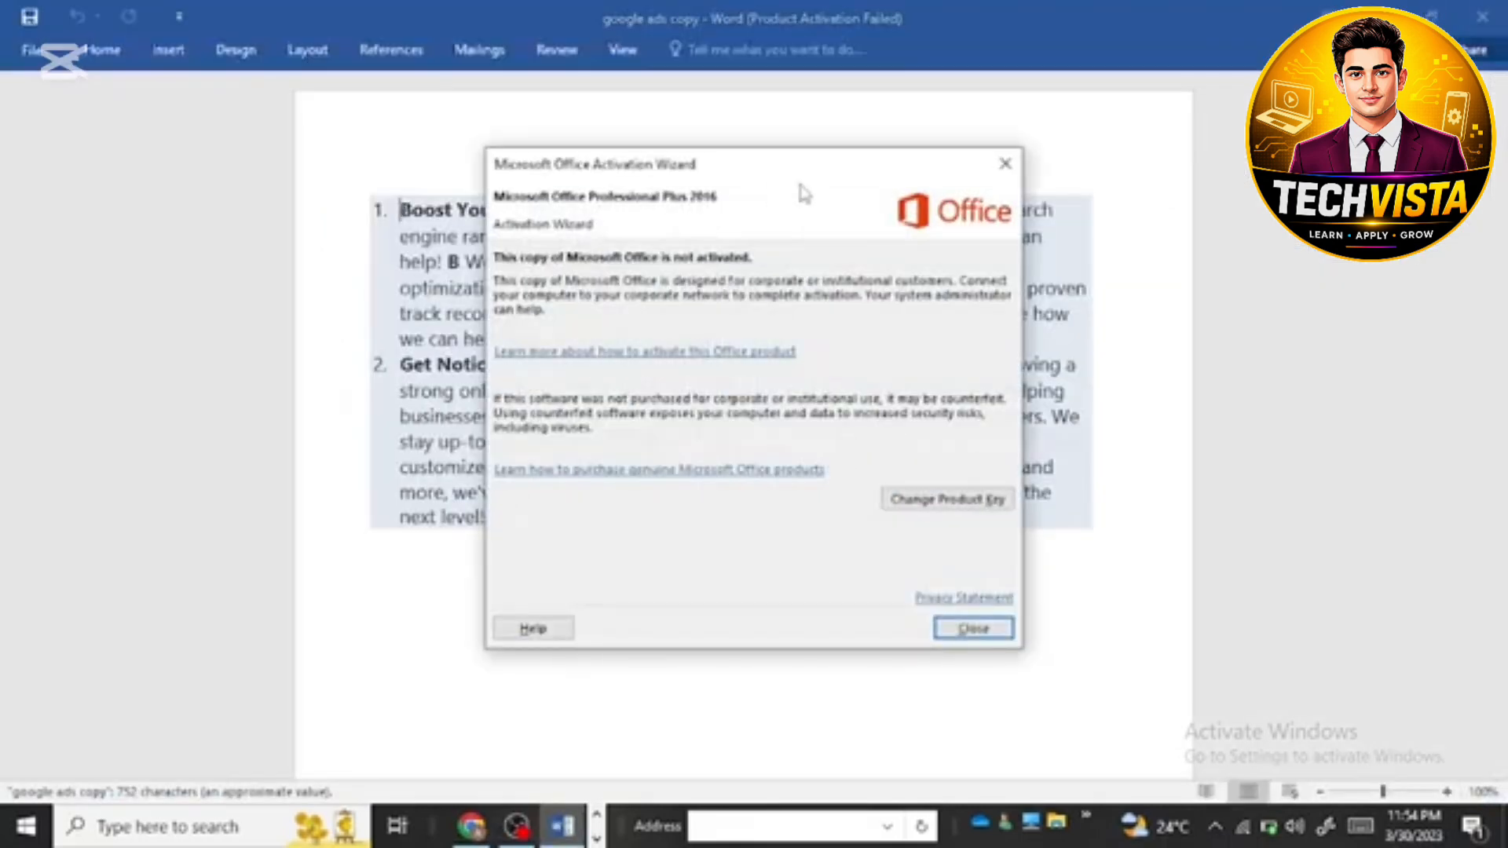
click(1004, 163)
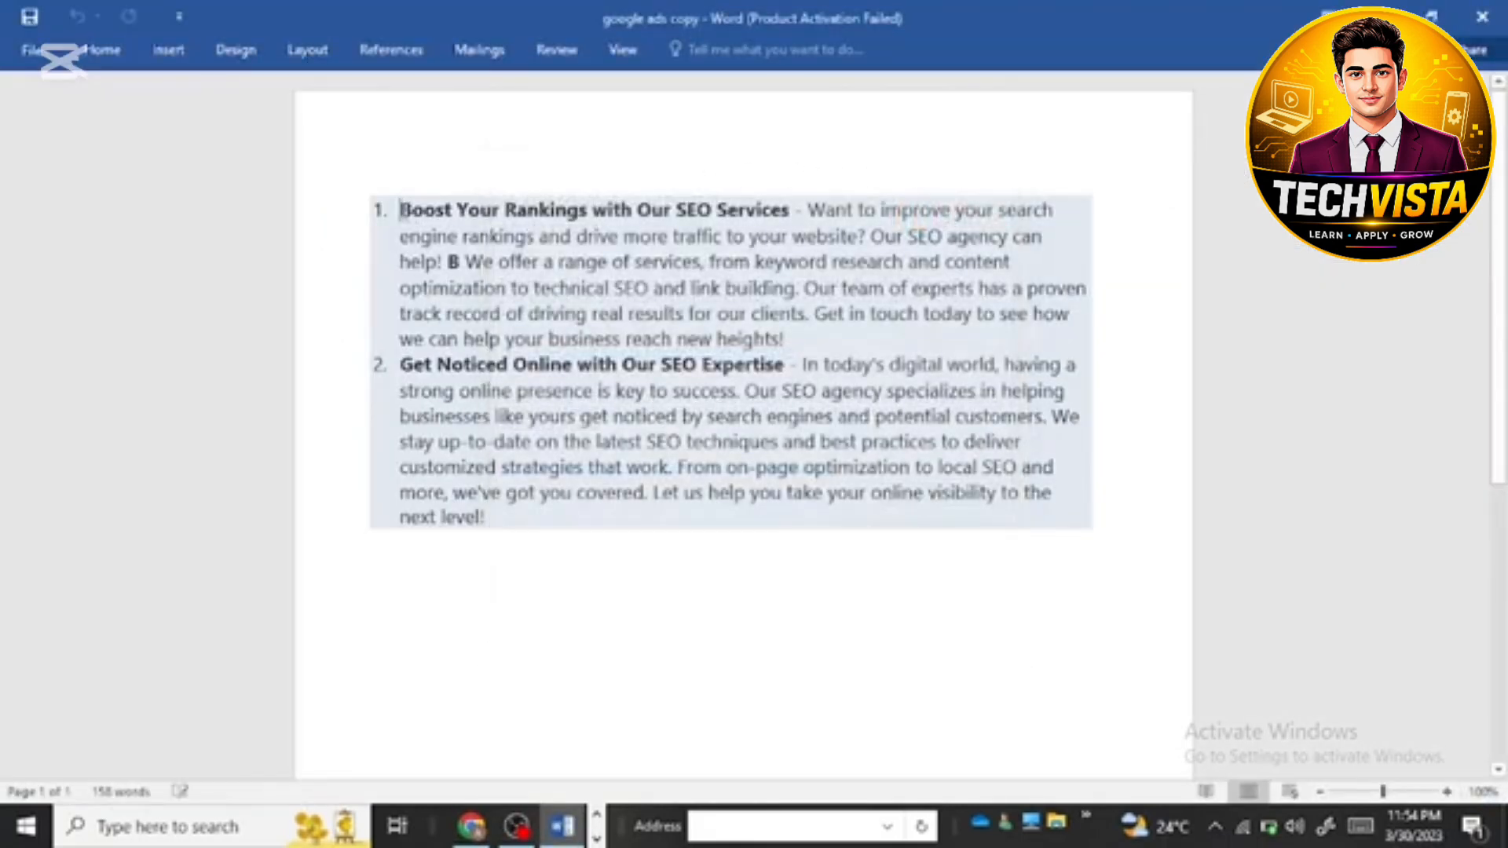
Step: Try to copy the opening of the first ad text, from "Boost Your Rankings" through "rankings and"
drag(400, 210, 588, 236)
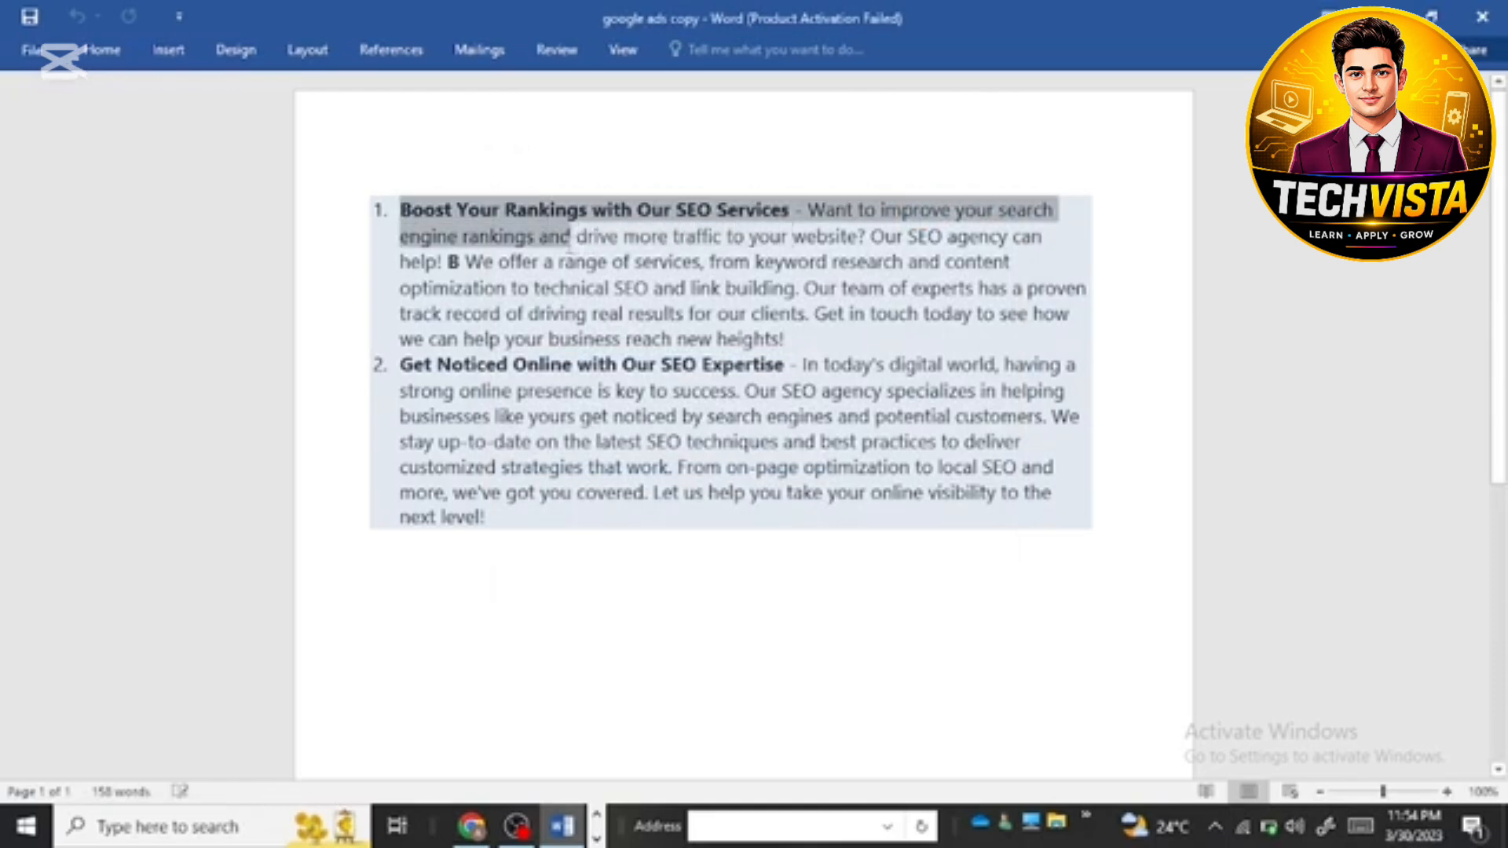
right_click(536, 238)
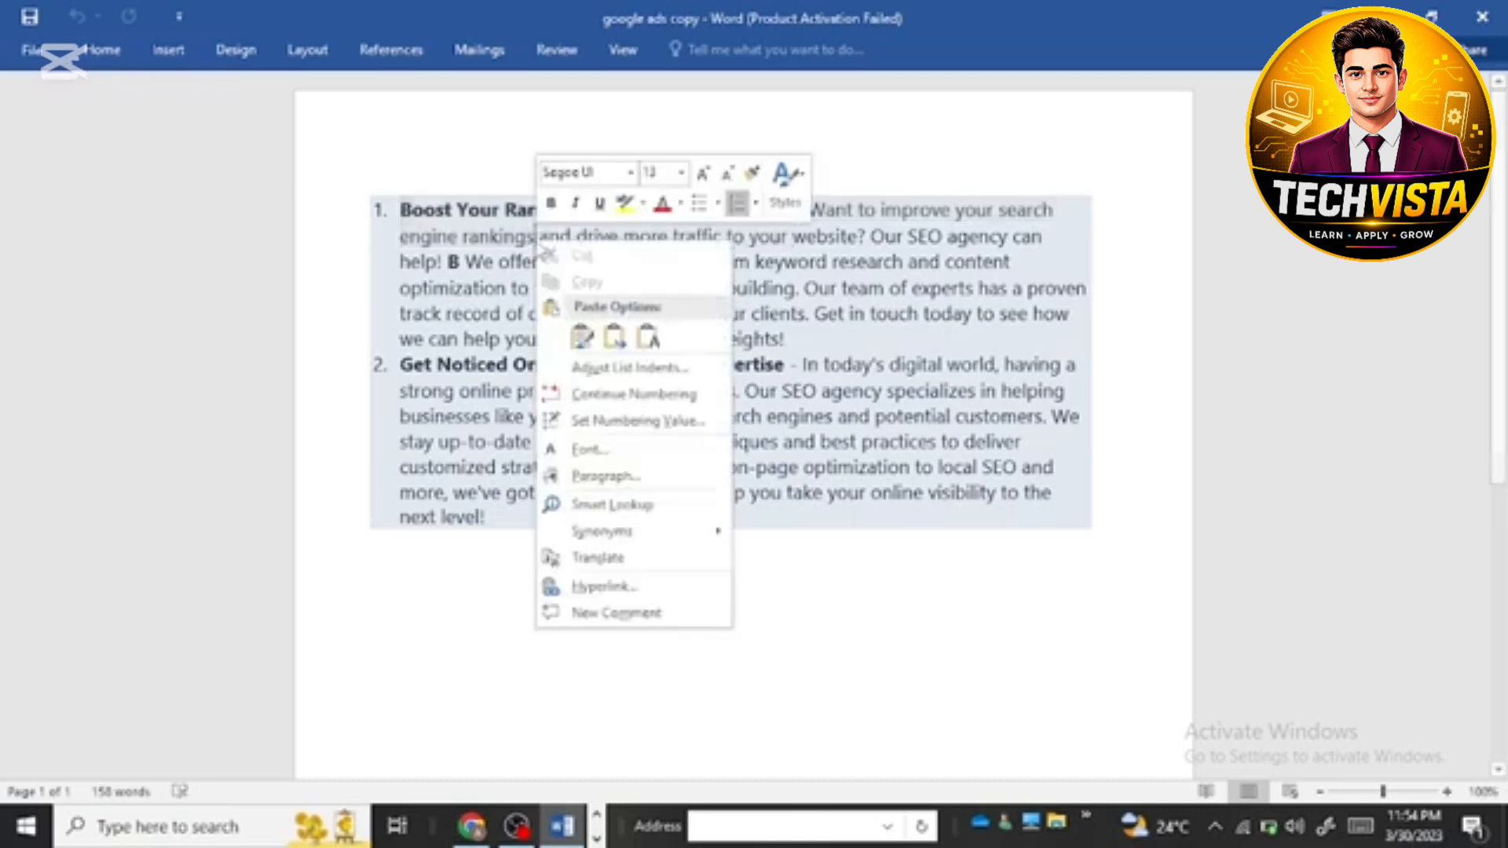
key(Escape)
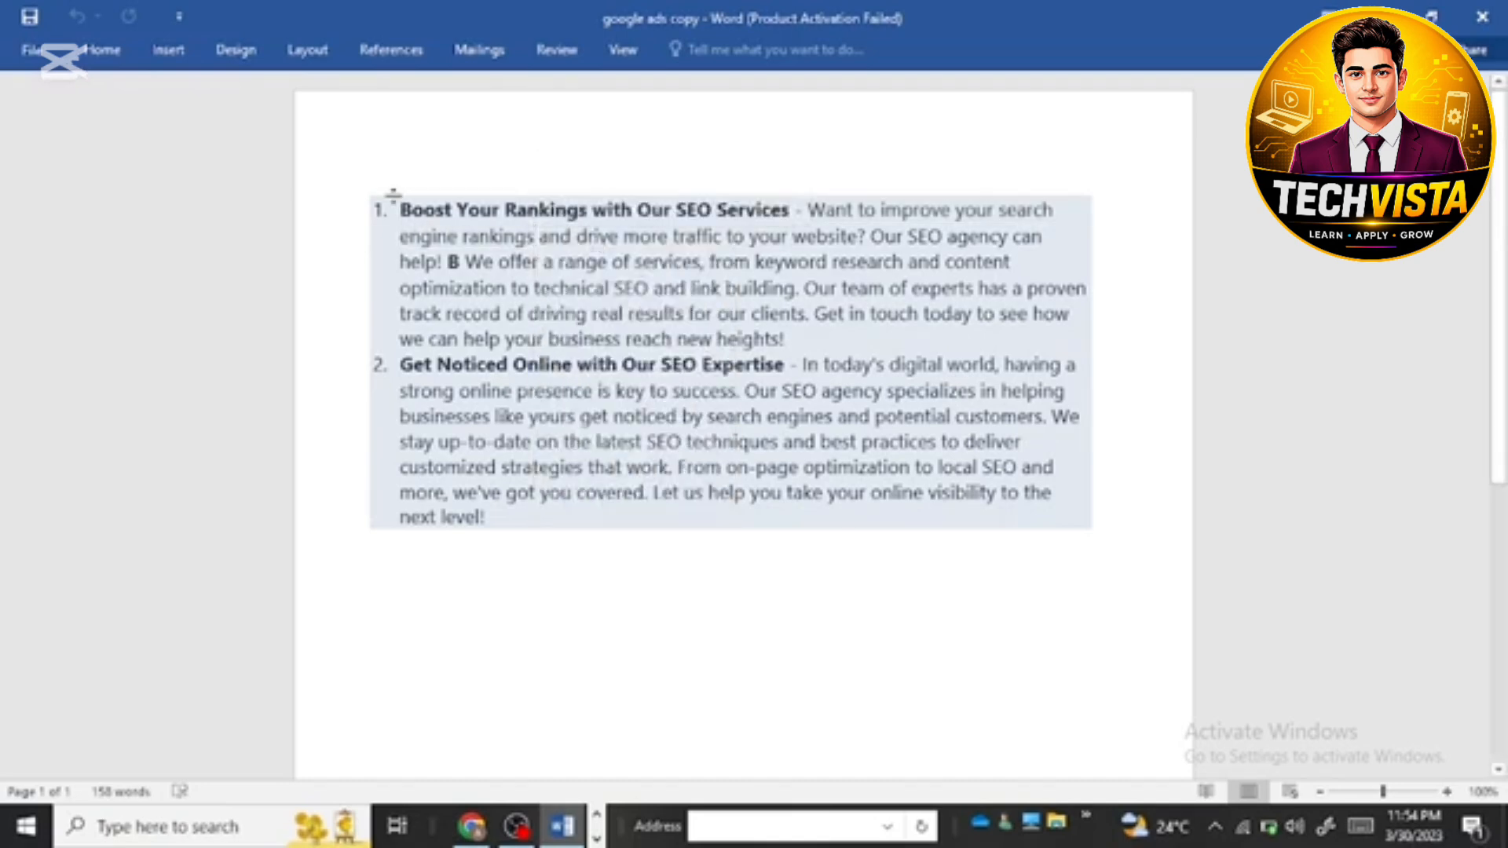
drag(401, 210, 612, 236)
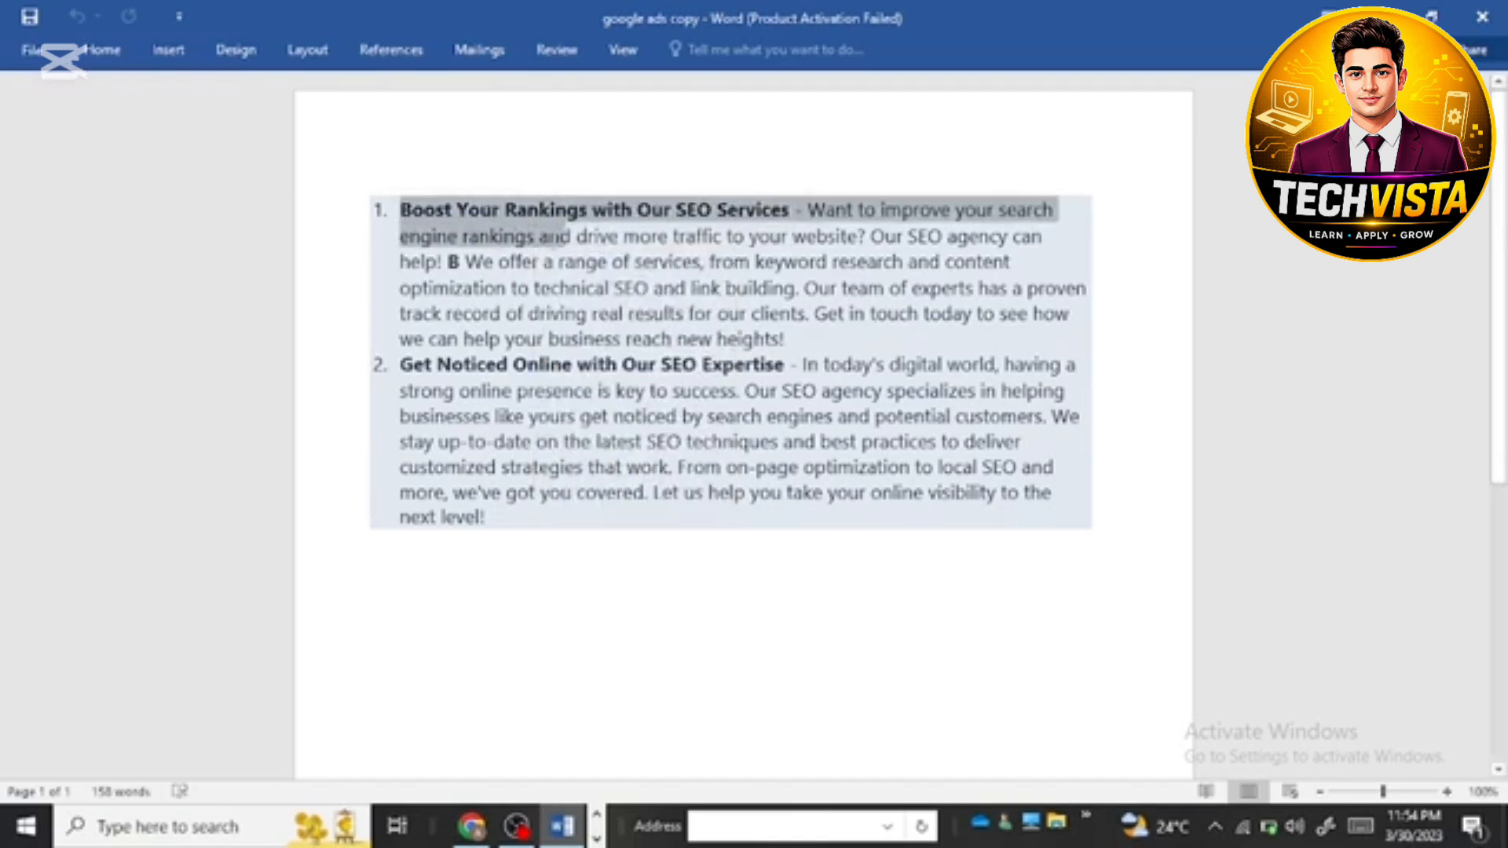
right_click(541, 240)
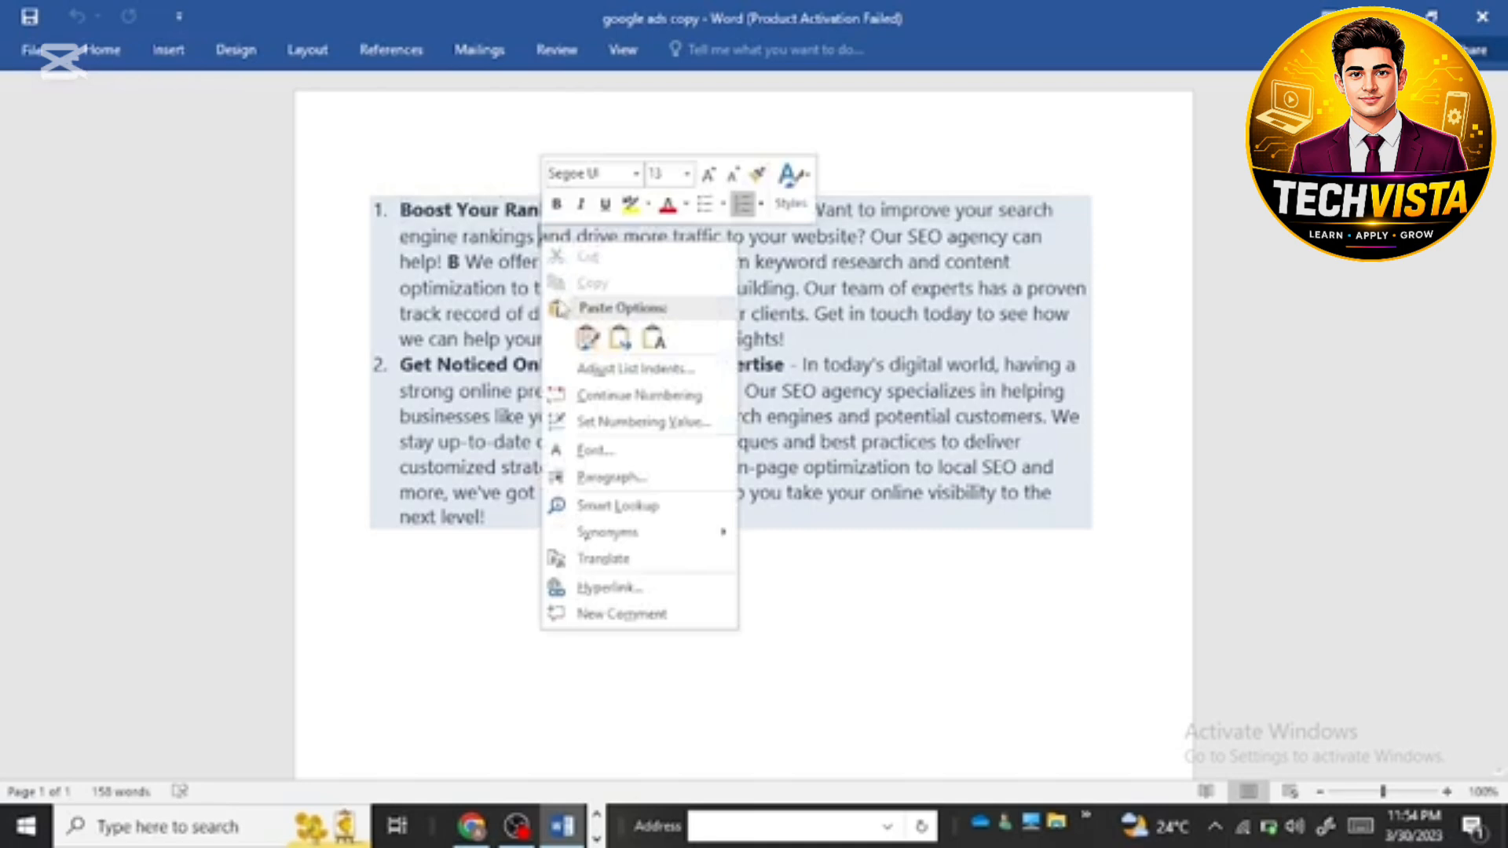
key(Escape)
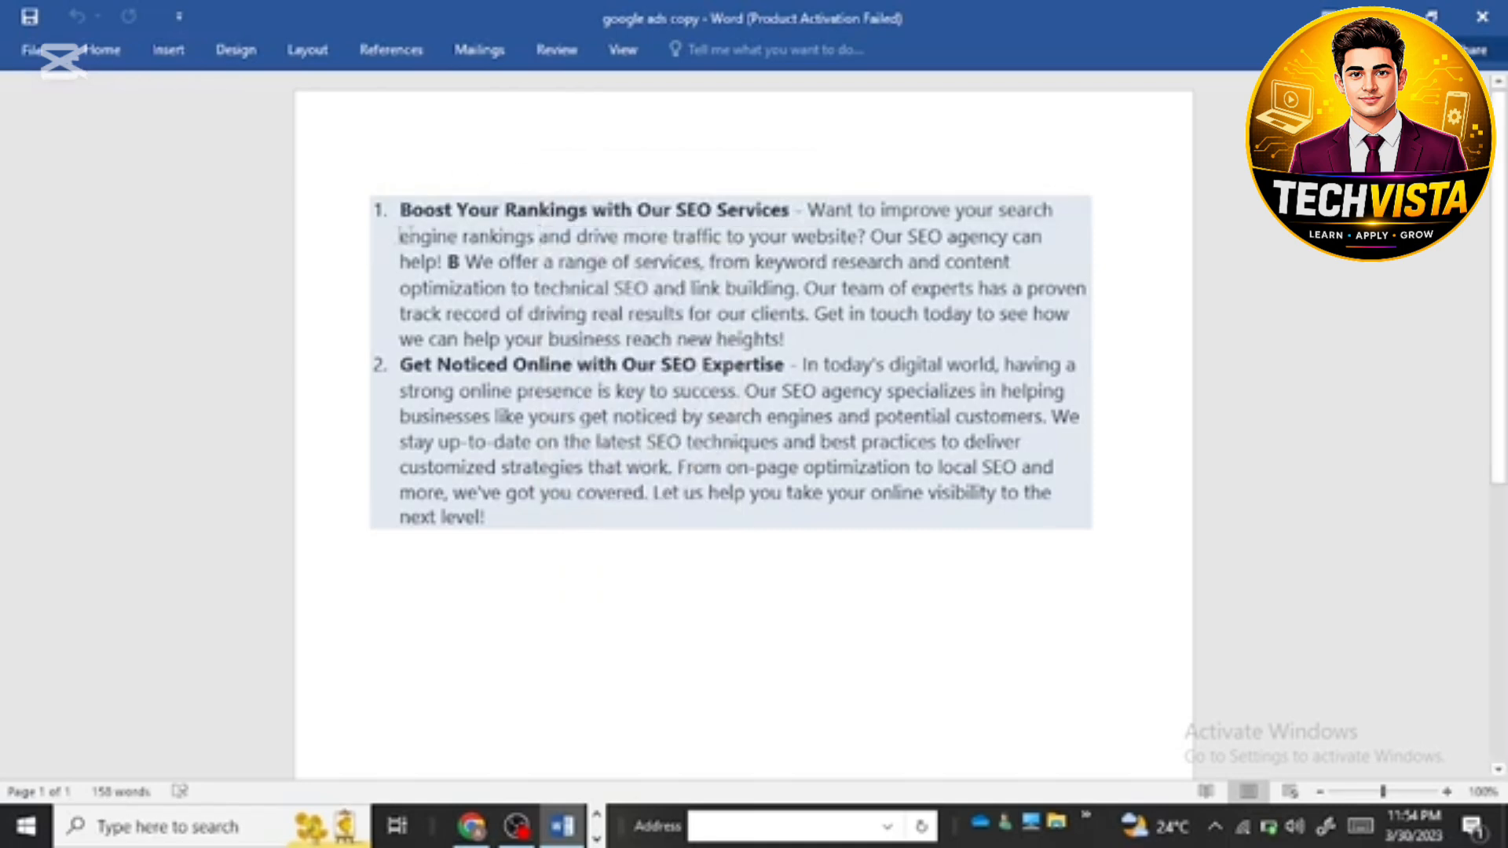
Step: Copy the first ad text from "Boost Your Rankings with Our SEO Services" through "rankings and", then close Word and the Documents folder
click(417, 190)
drag(400, 210, 589, 237)
key(ctrl+c)
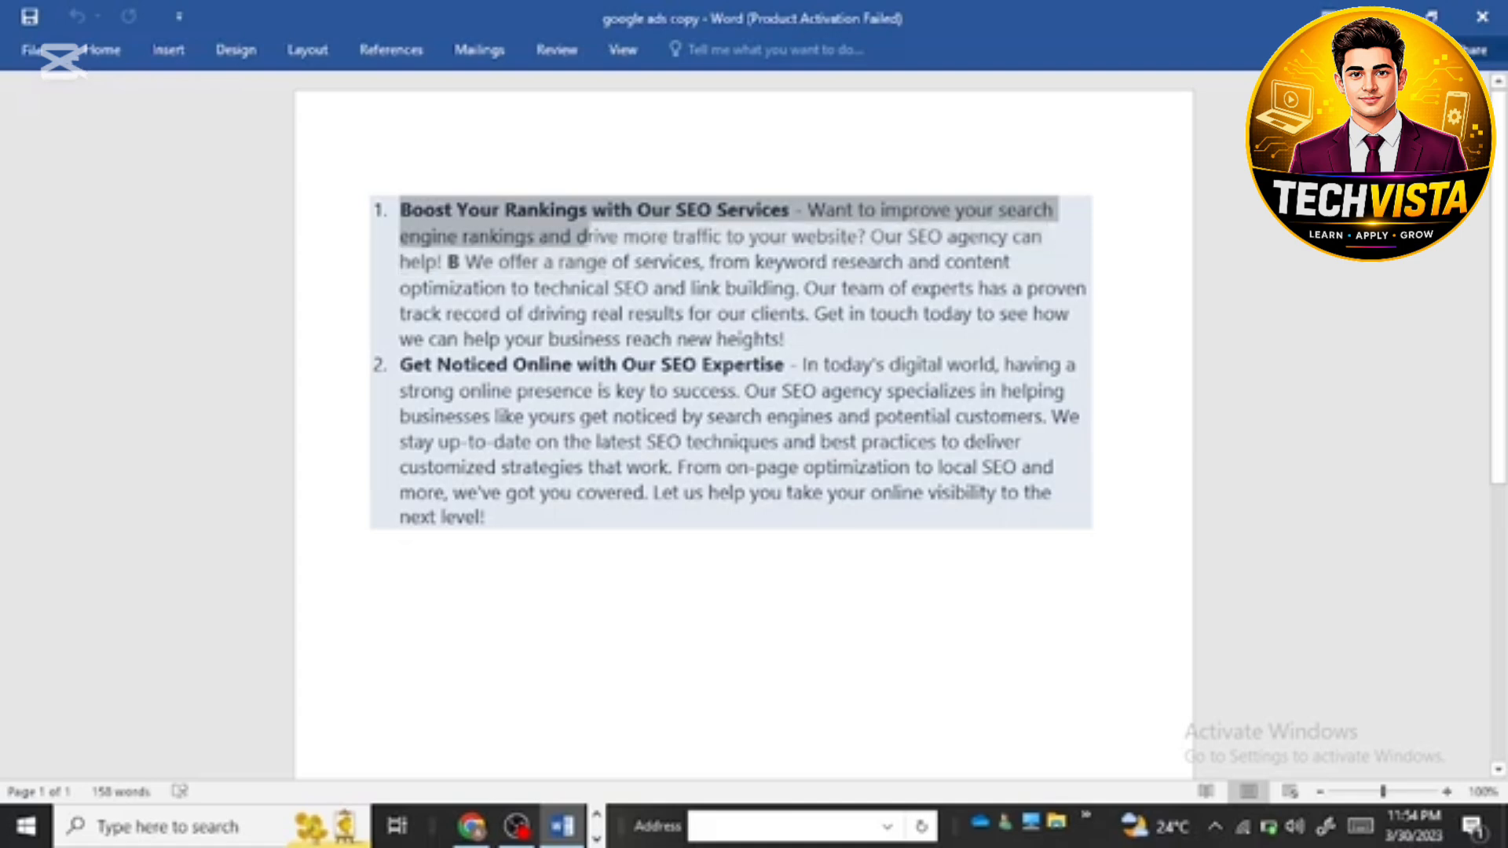
right_click(579, 235)
key(Escape)
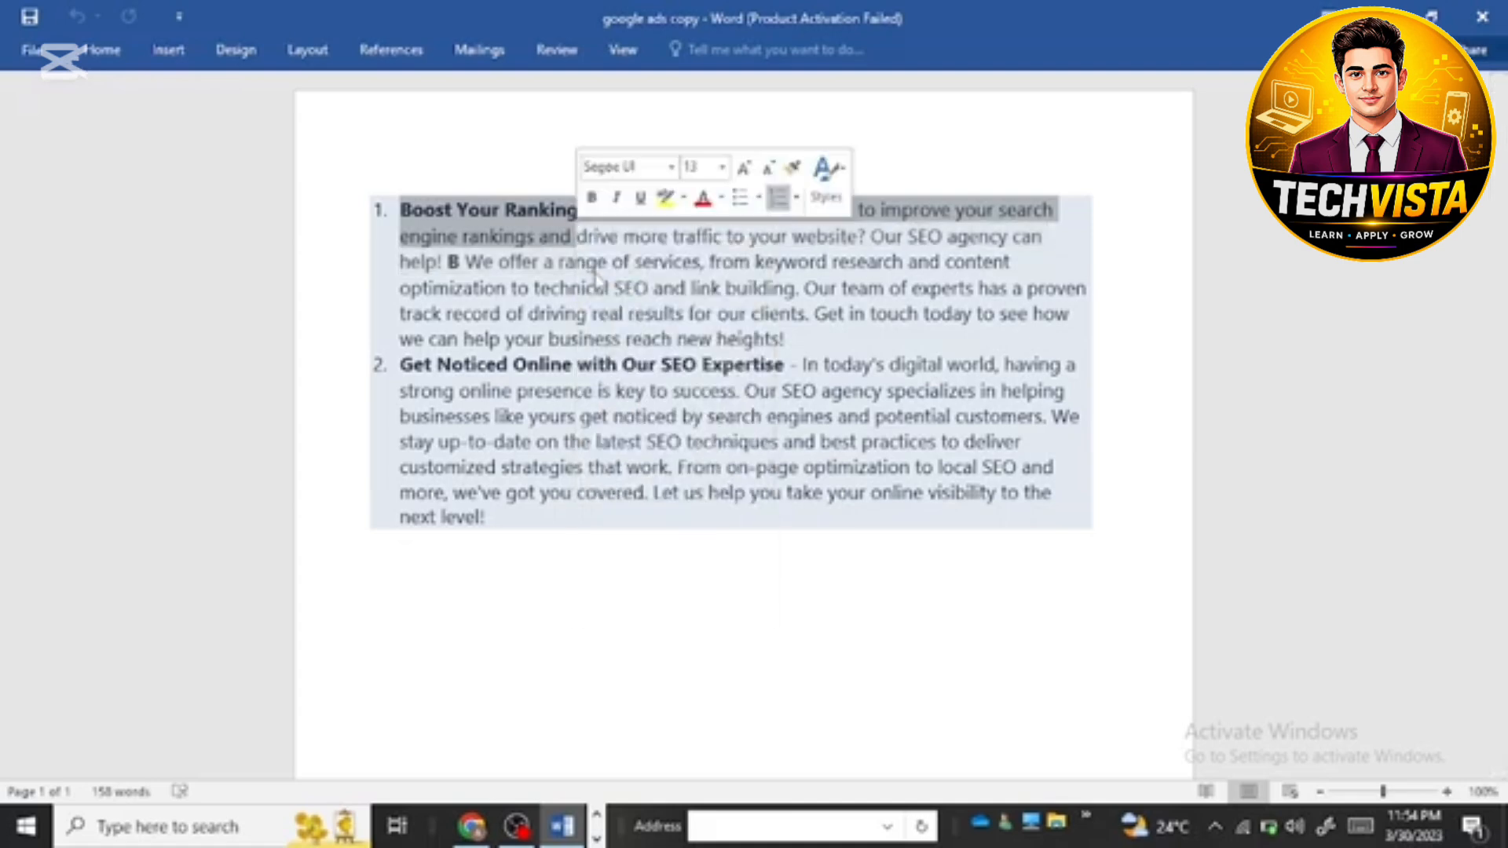
click(1484, 14)
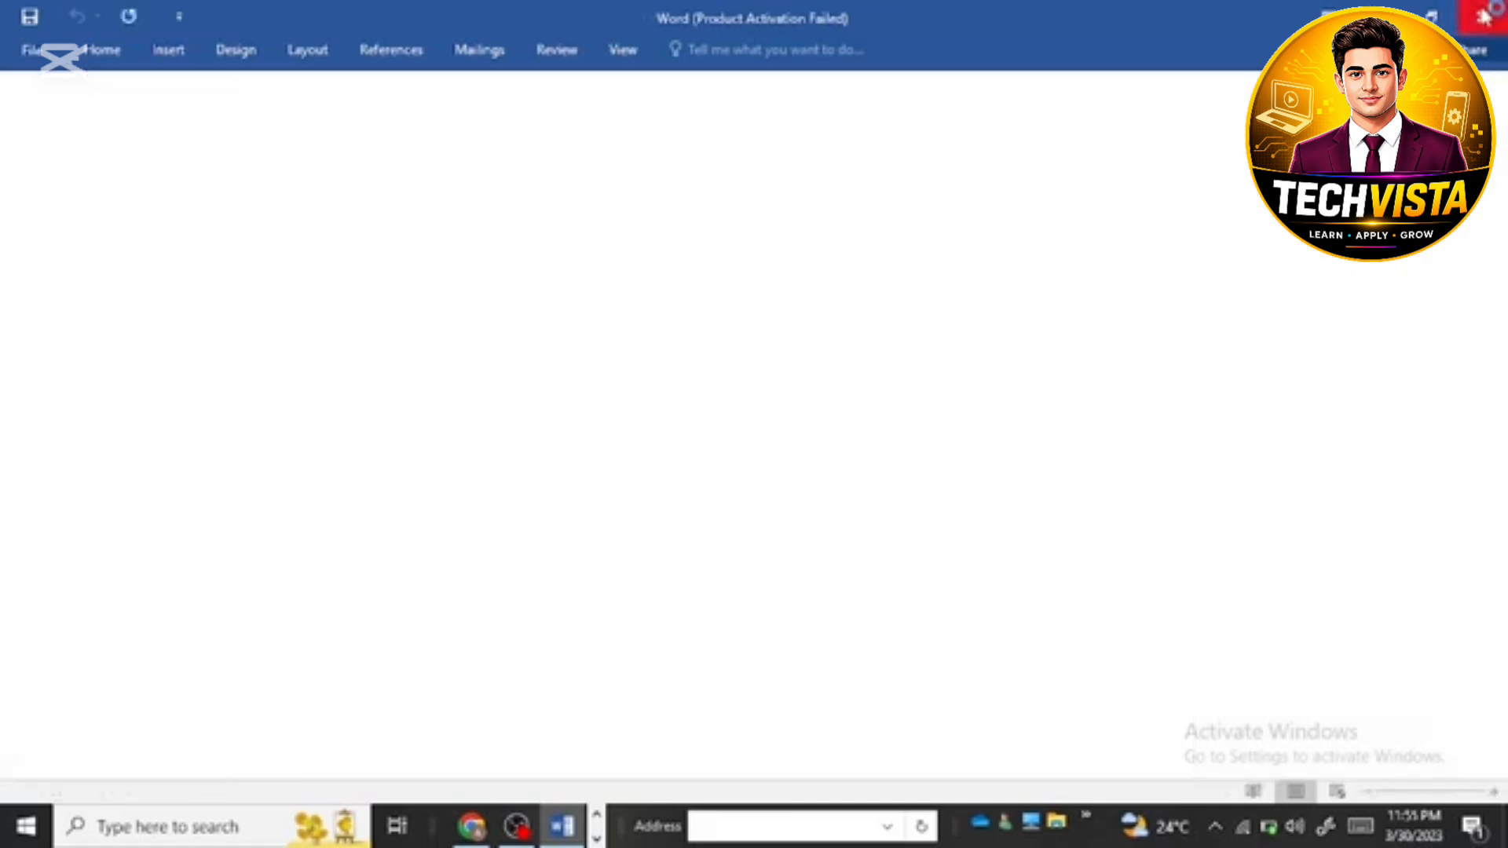
click(1485, 14)
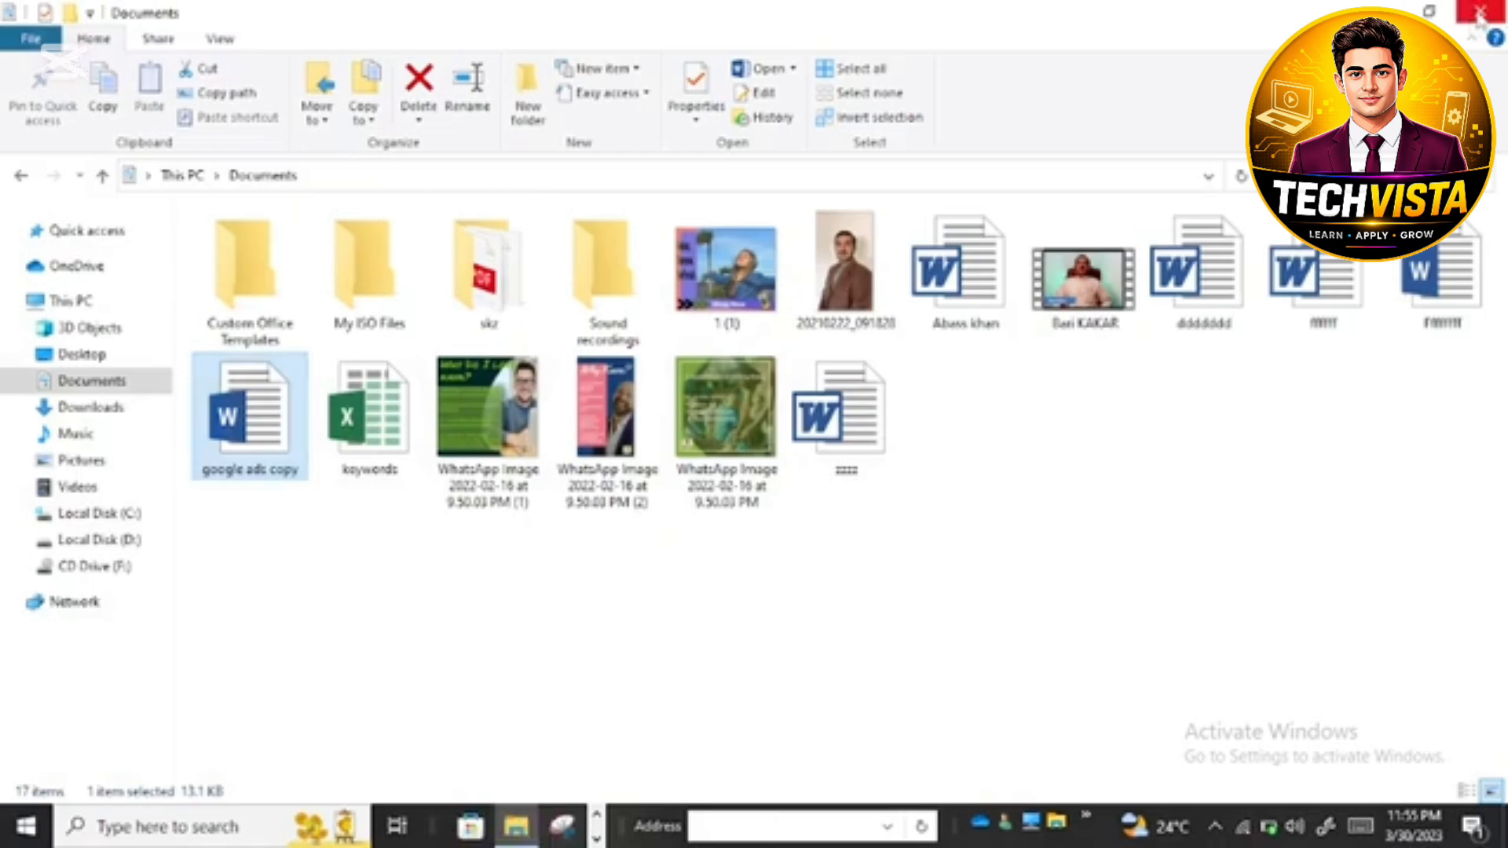
click(1478, 14)
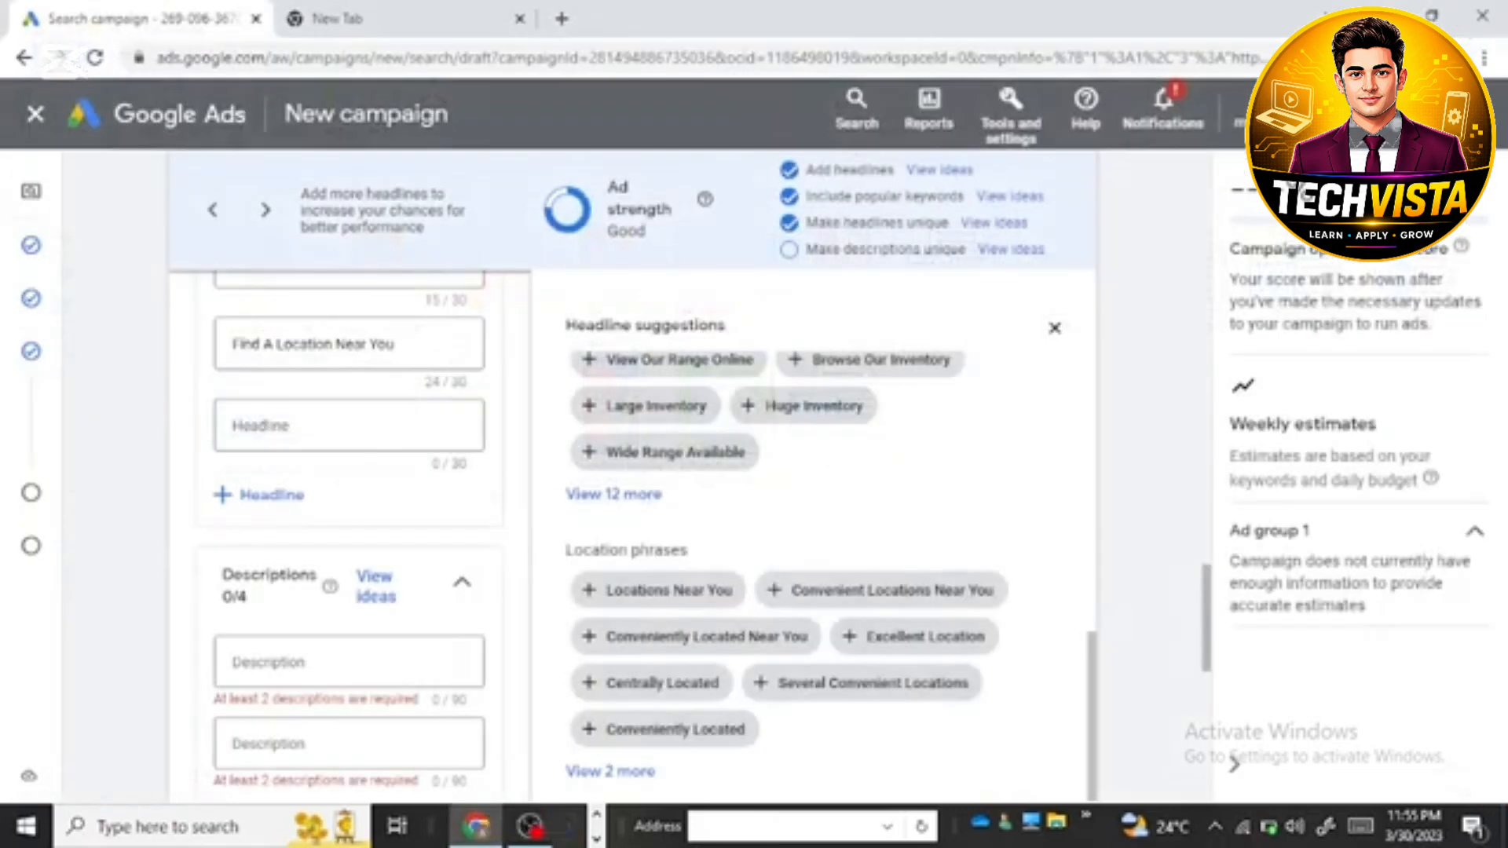
Step: Paste the copied ad text into the first description and trim it so it ends at "rankings"
click(311, 668)
right_click(297, 660)
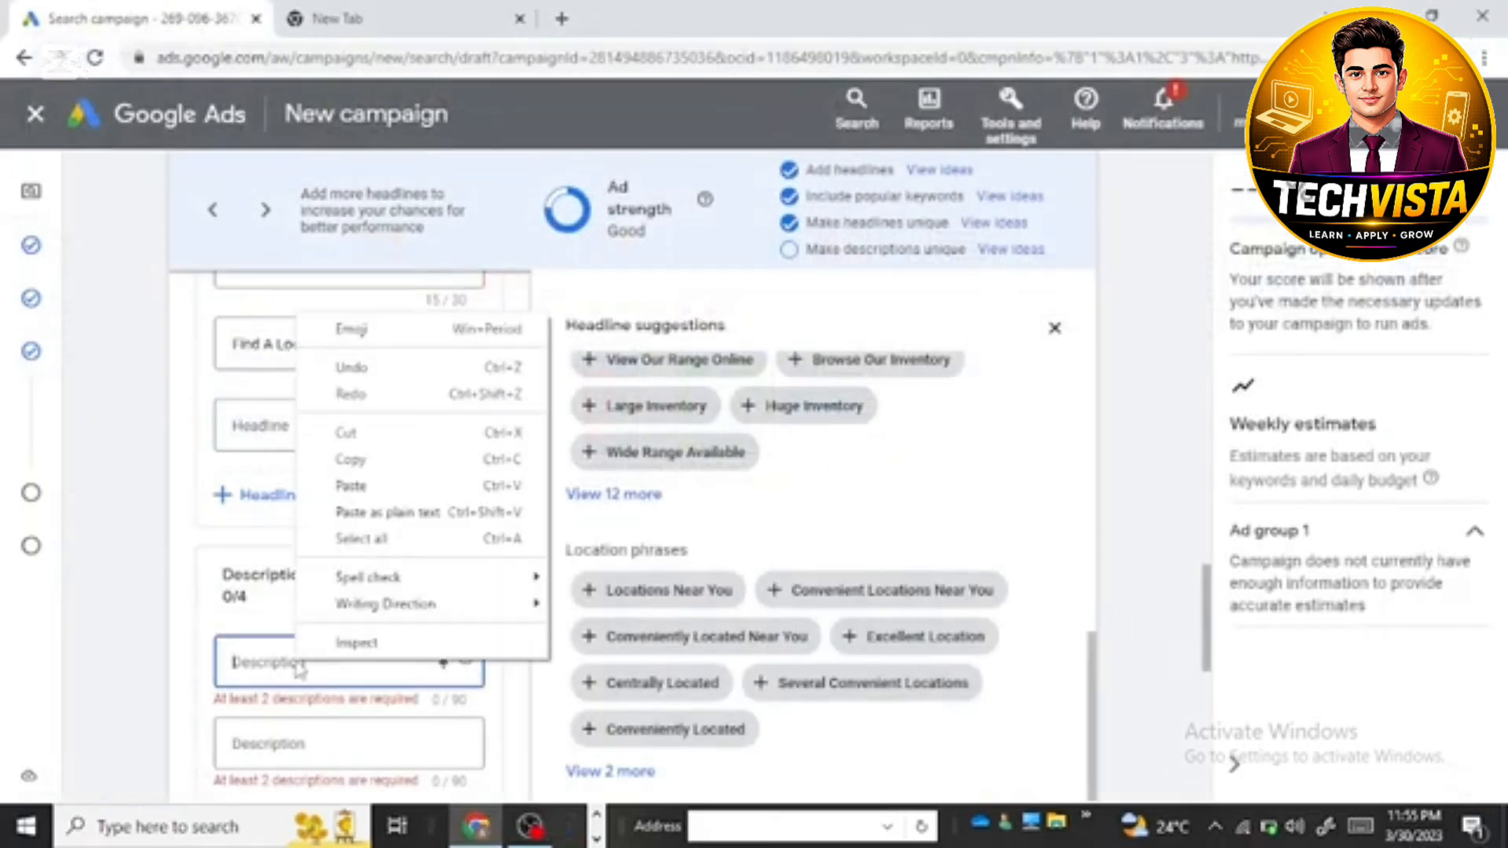
click(340, 489)
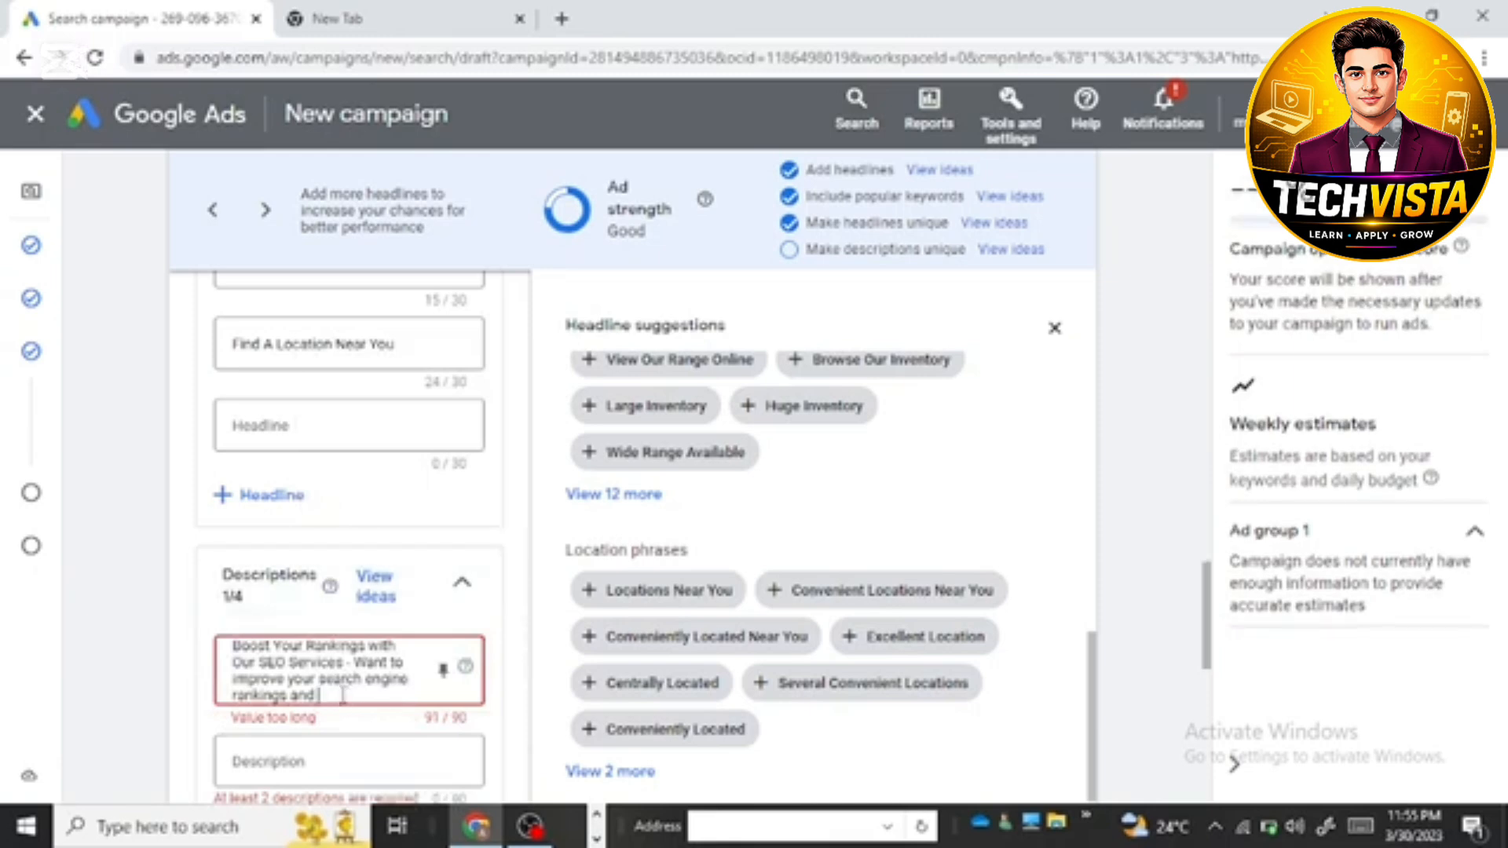
key(BackSpace)
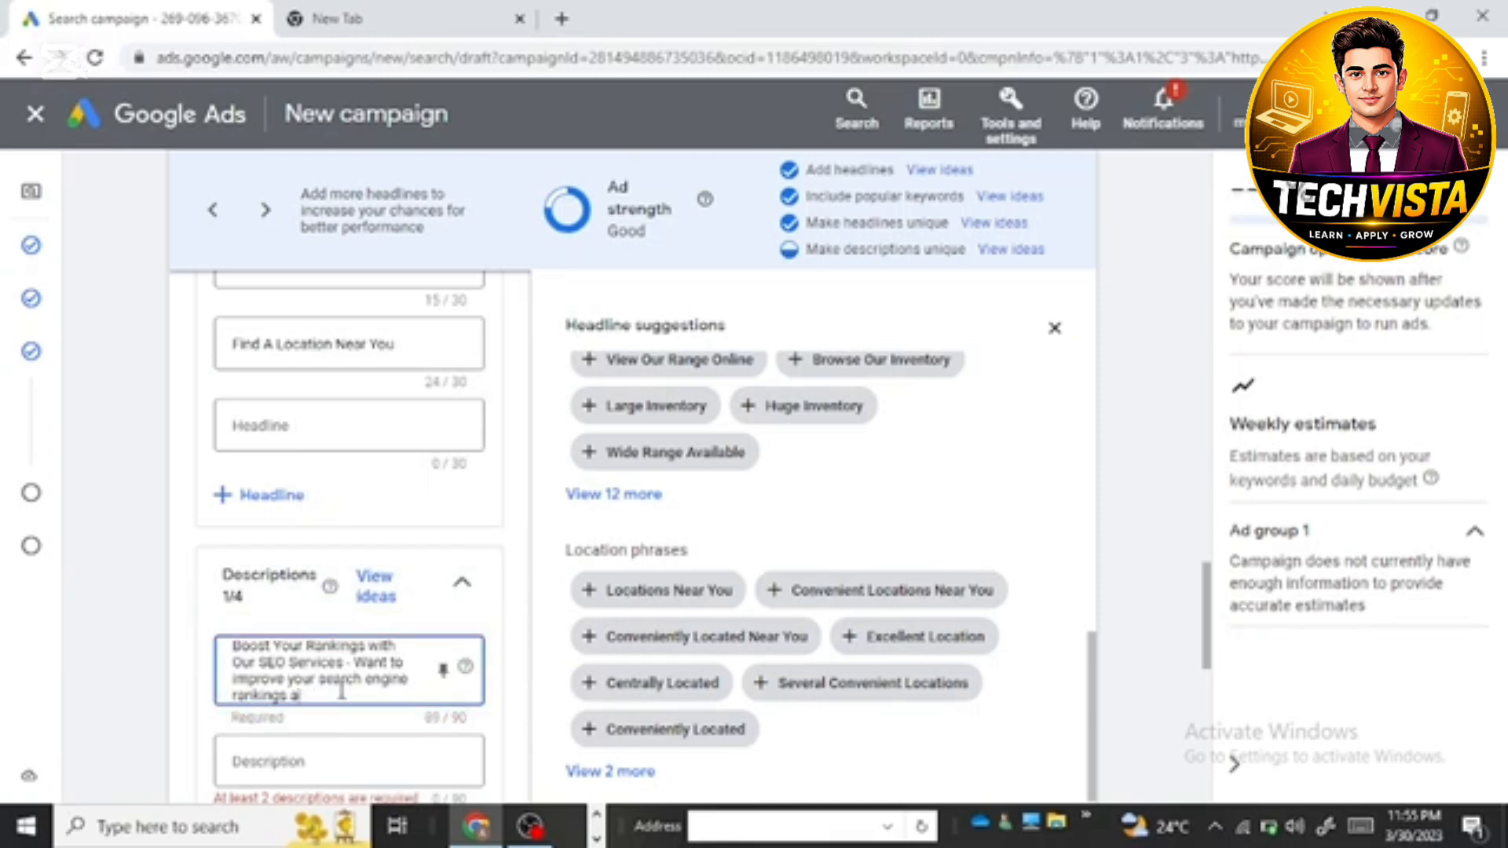
key(BackSpace)
key(BackSpace)
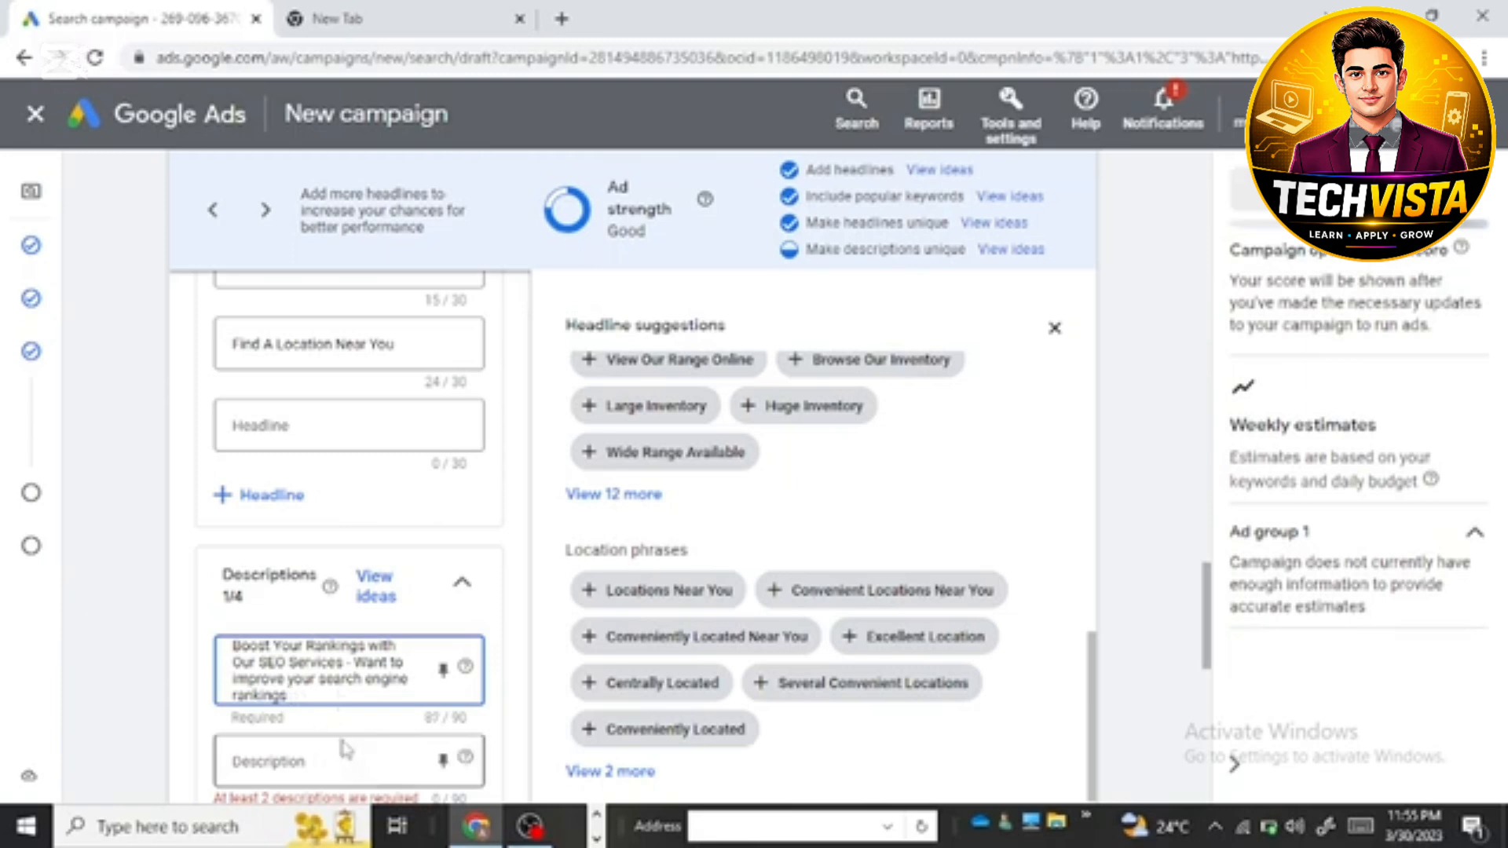
Step: Dismiss the low-battery warning and reopen the "google ads copy" document from Documents in Word to get the second description's text
scroll(339, 711, down, 1)
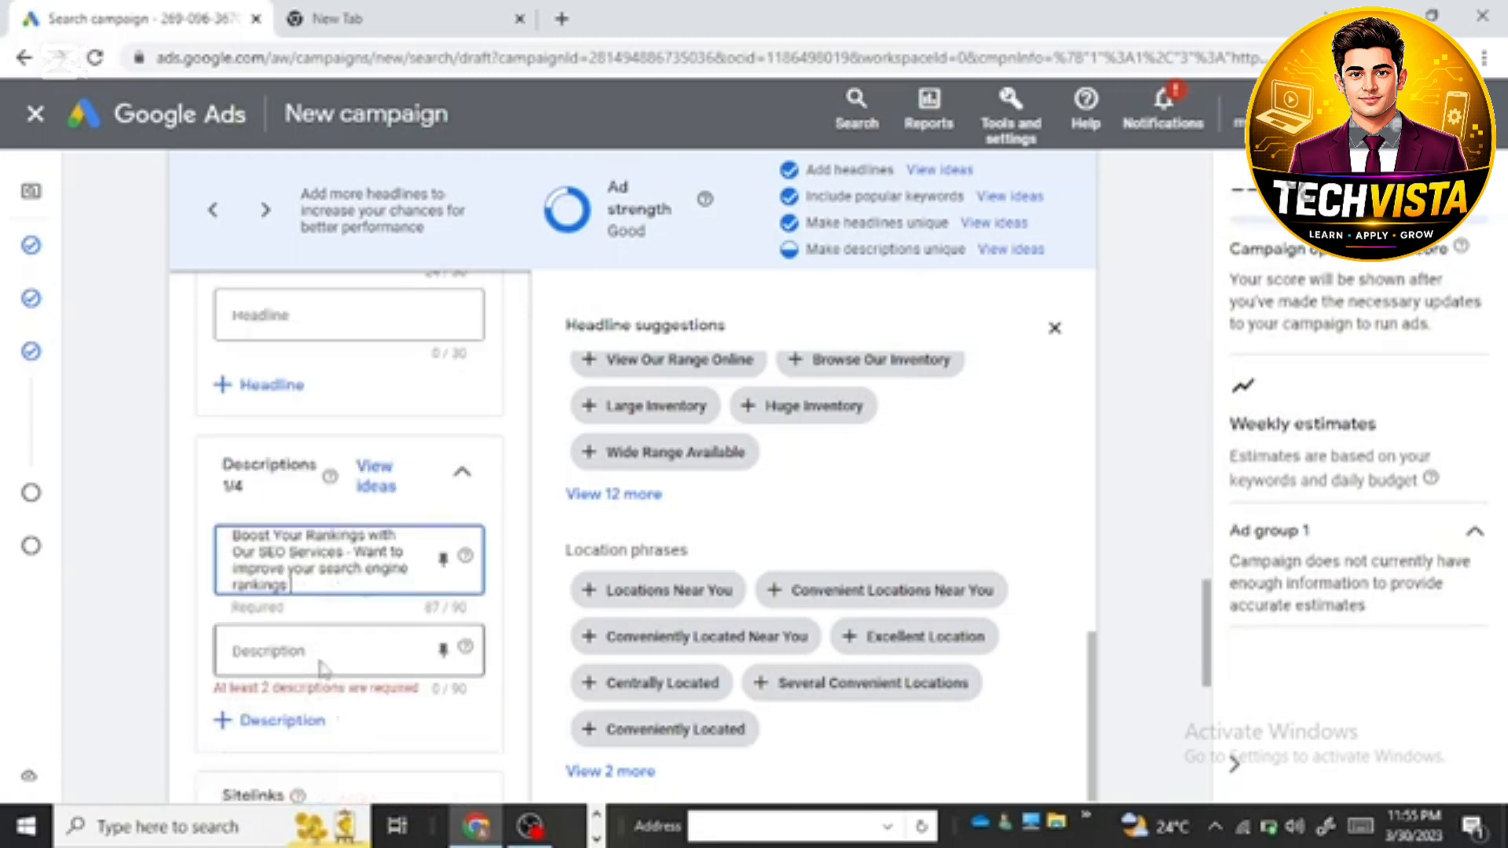
click(345, 660)
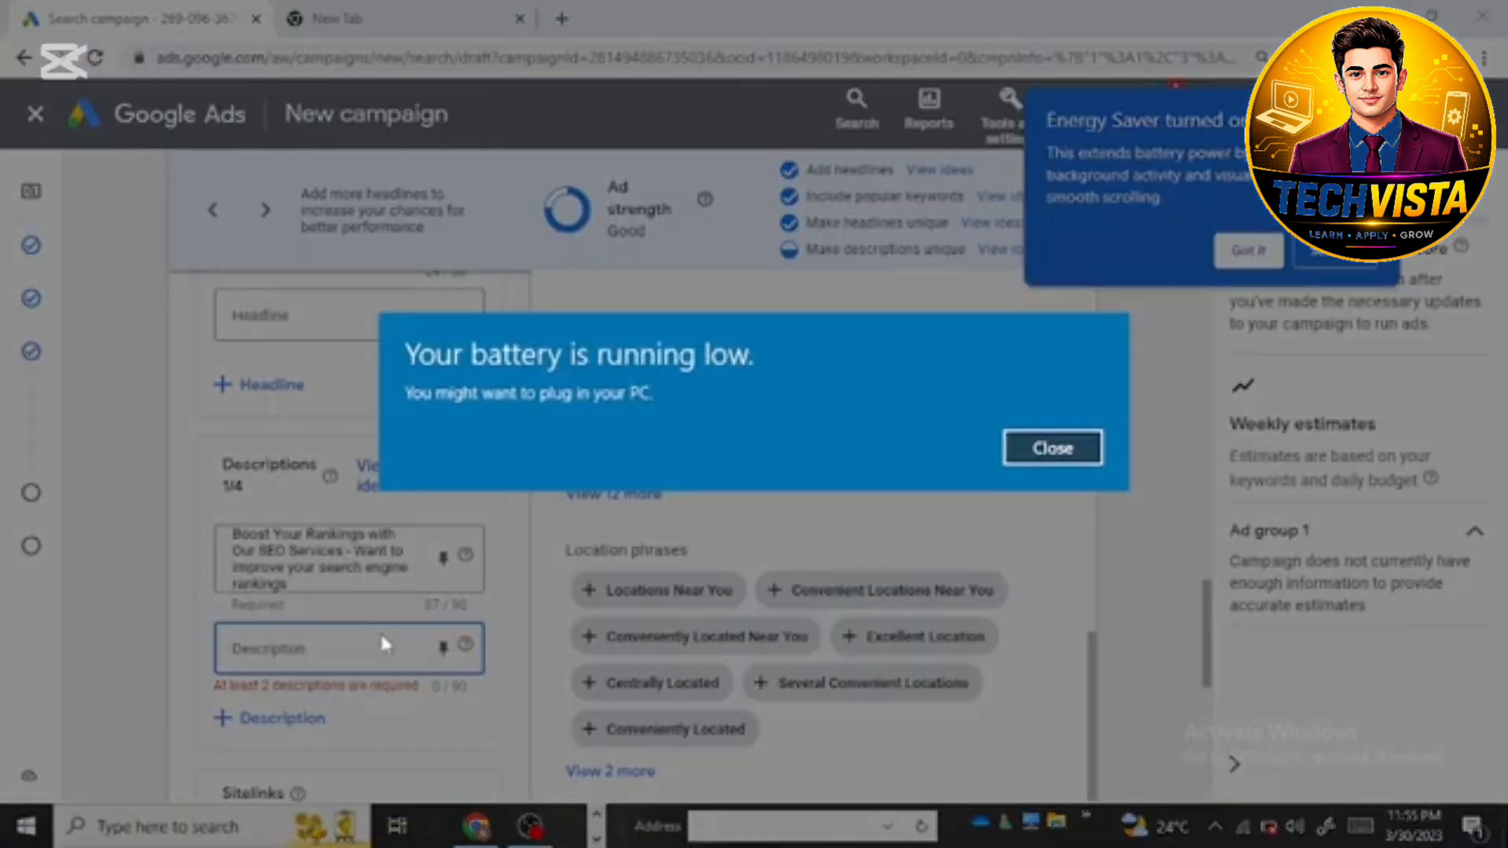
click(1045, 449)
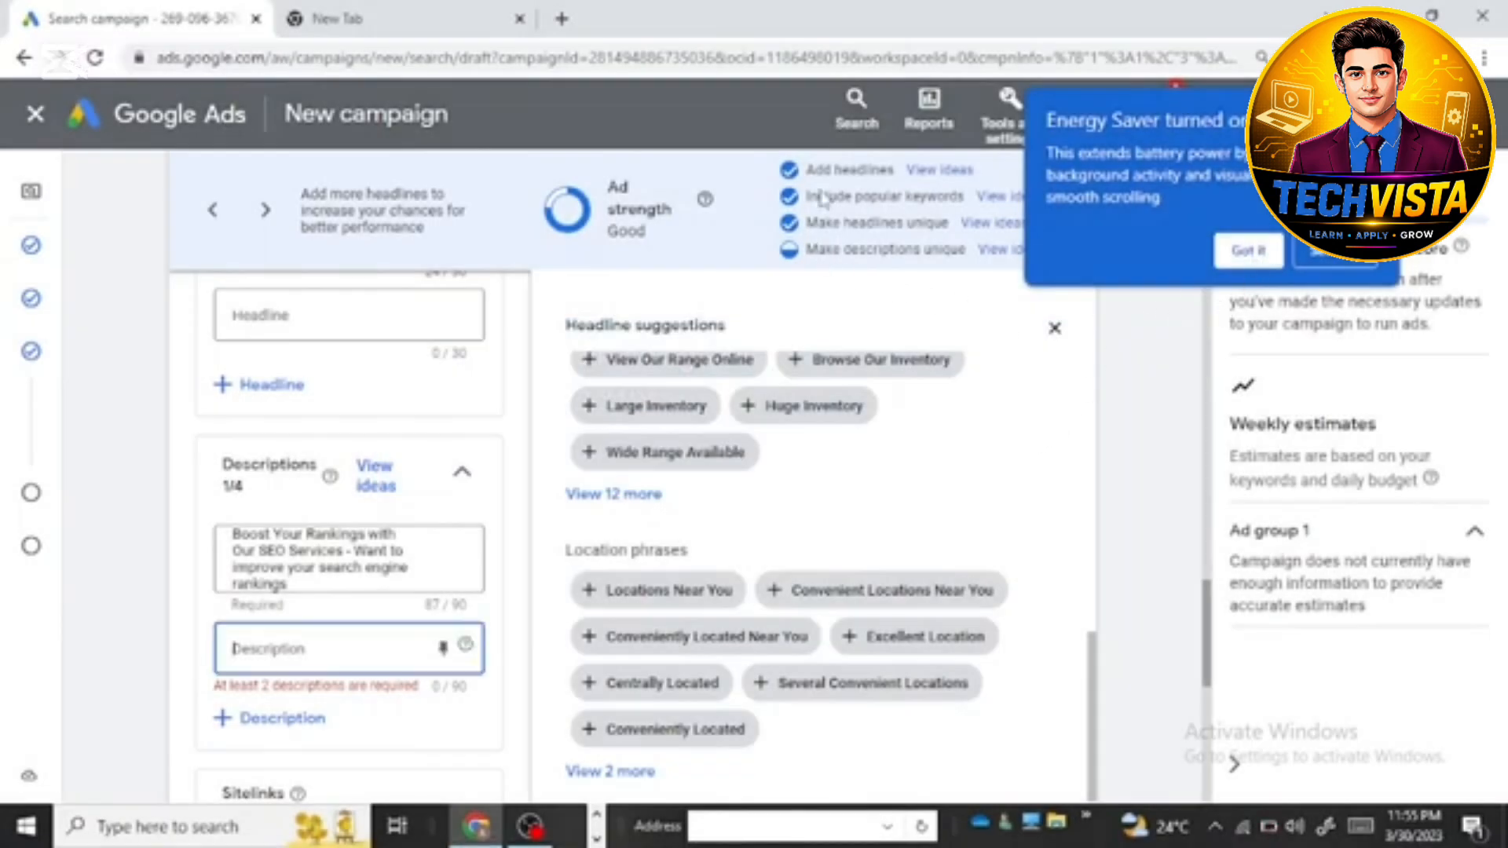
click(598, 815)
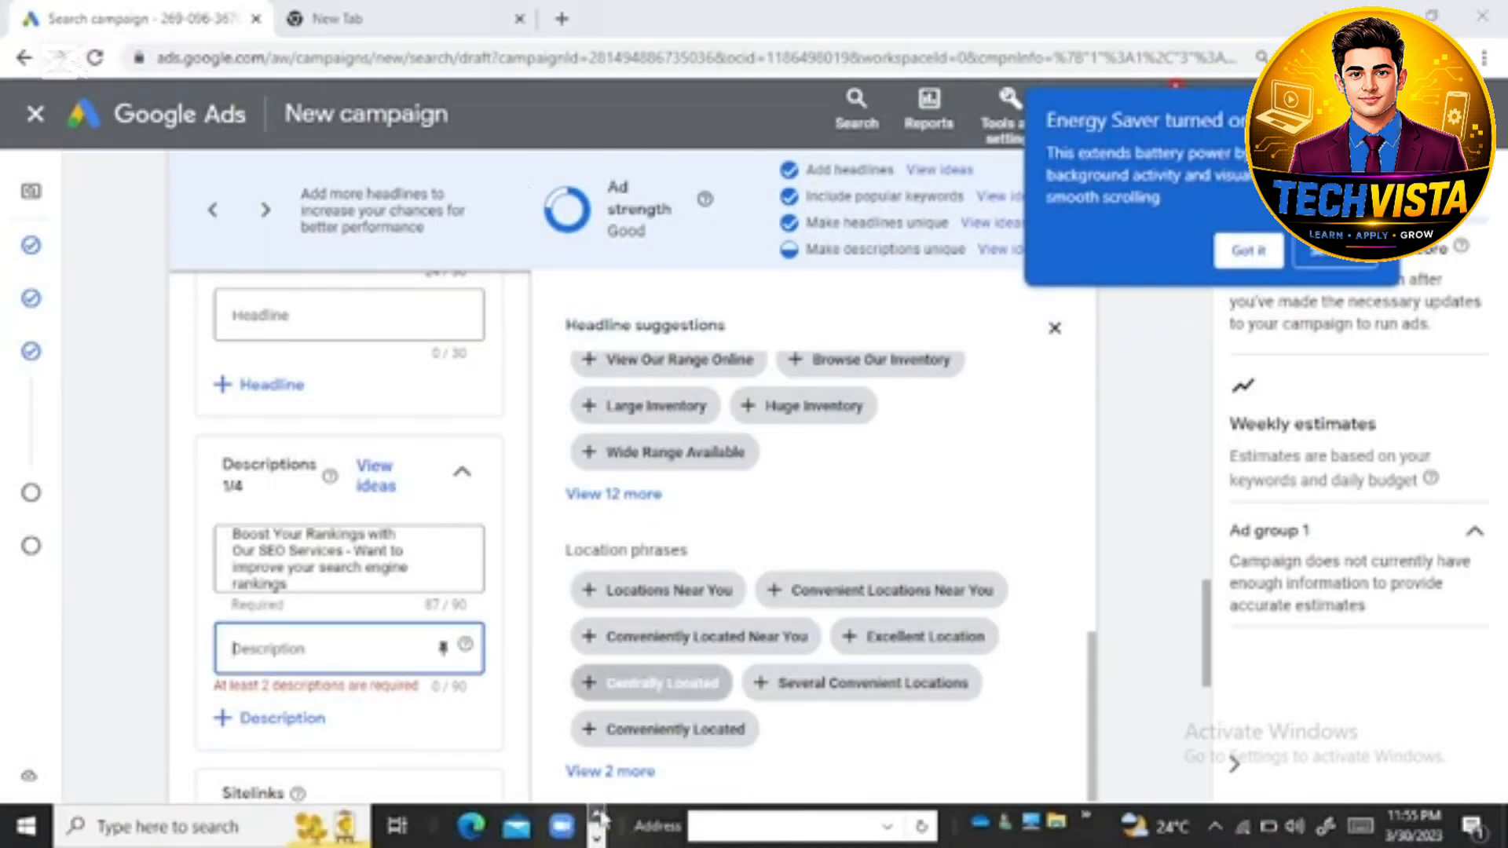
click(596, 815)
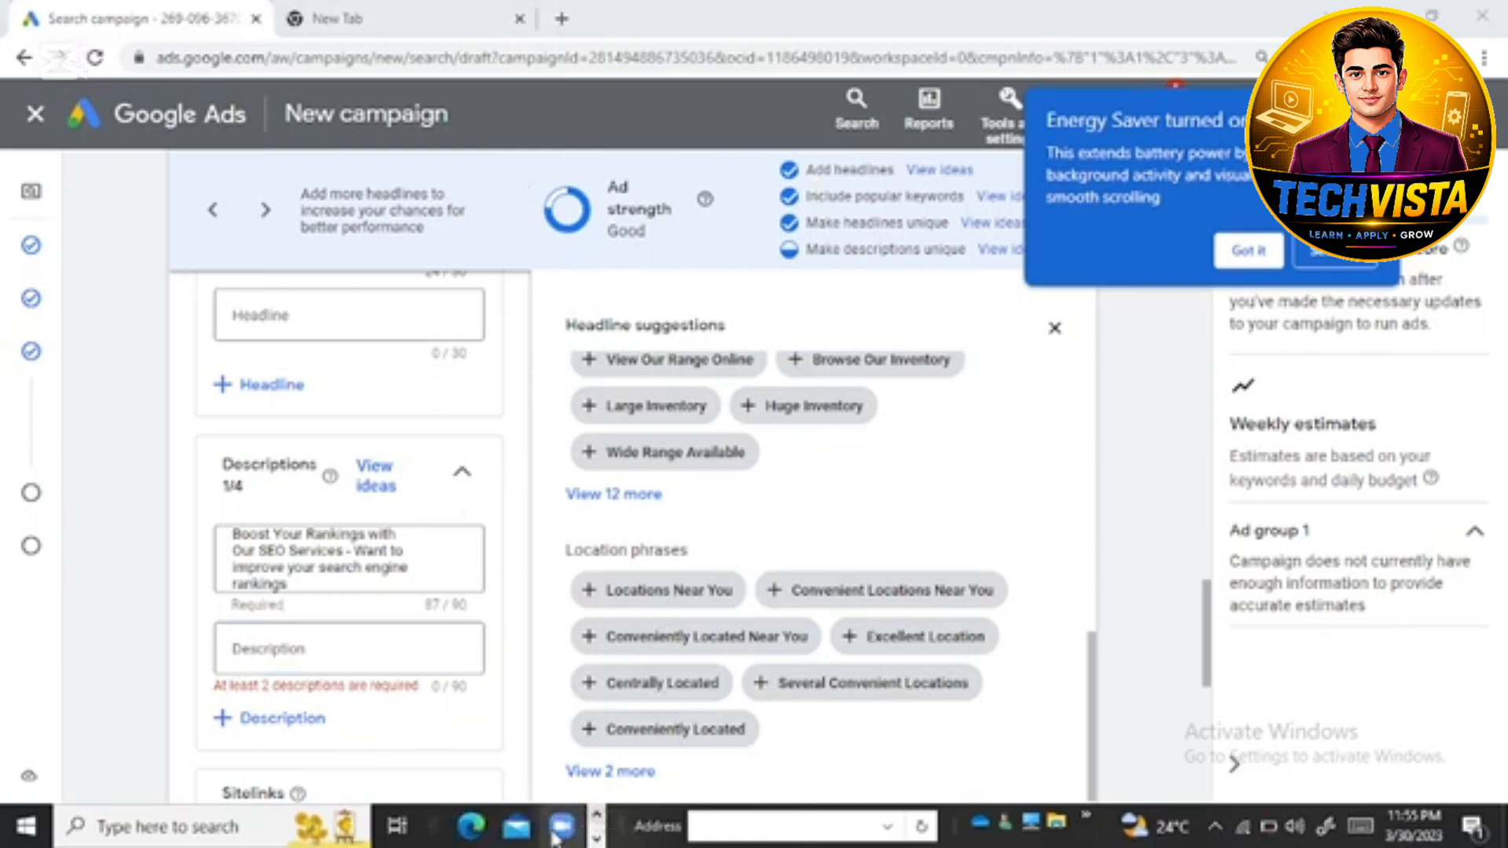
click(596, 816)
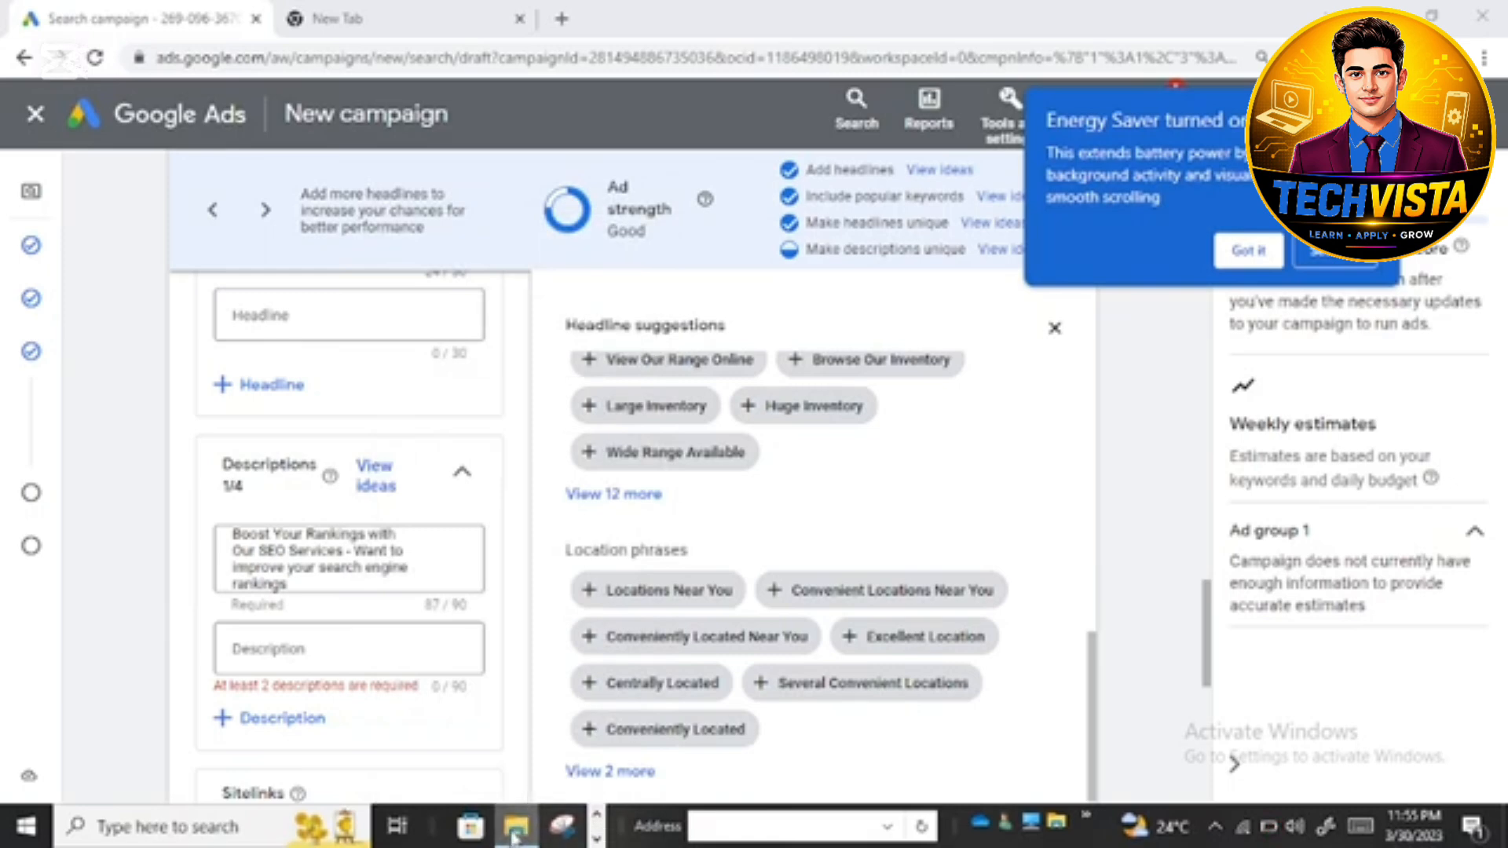
right_click(517, 826)
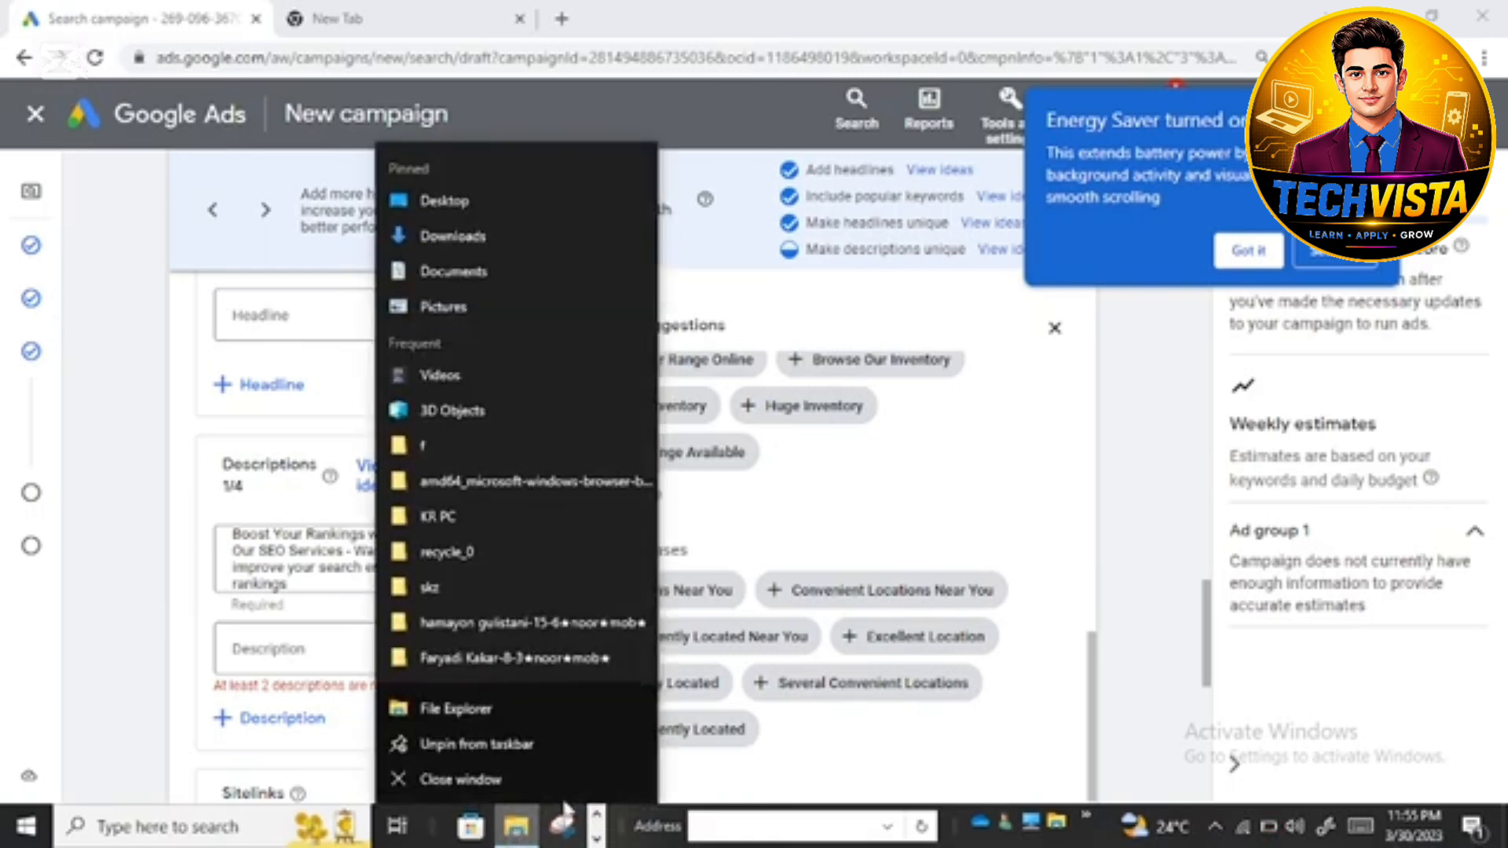
click(515, 267)
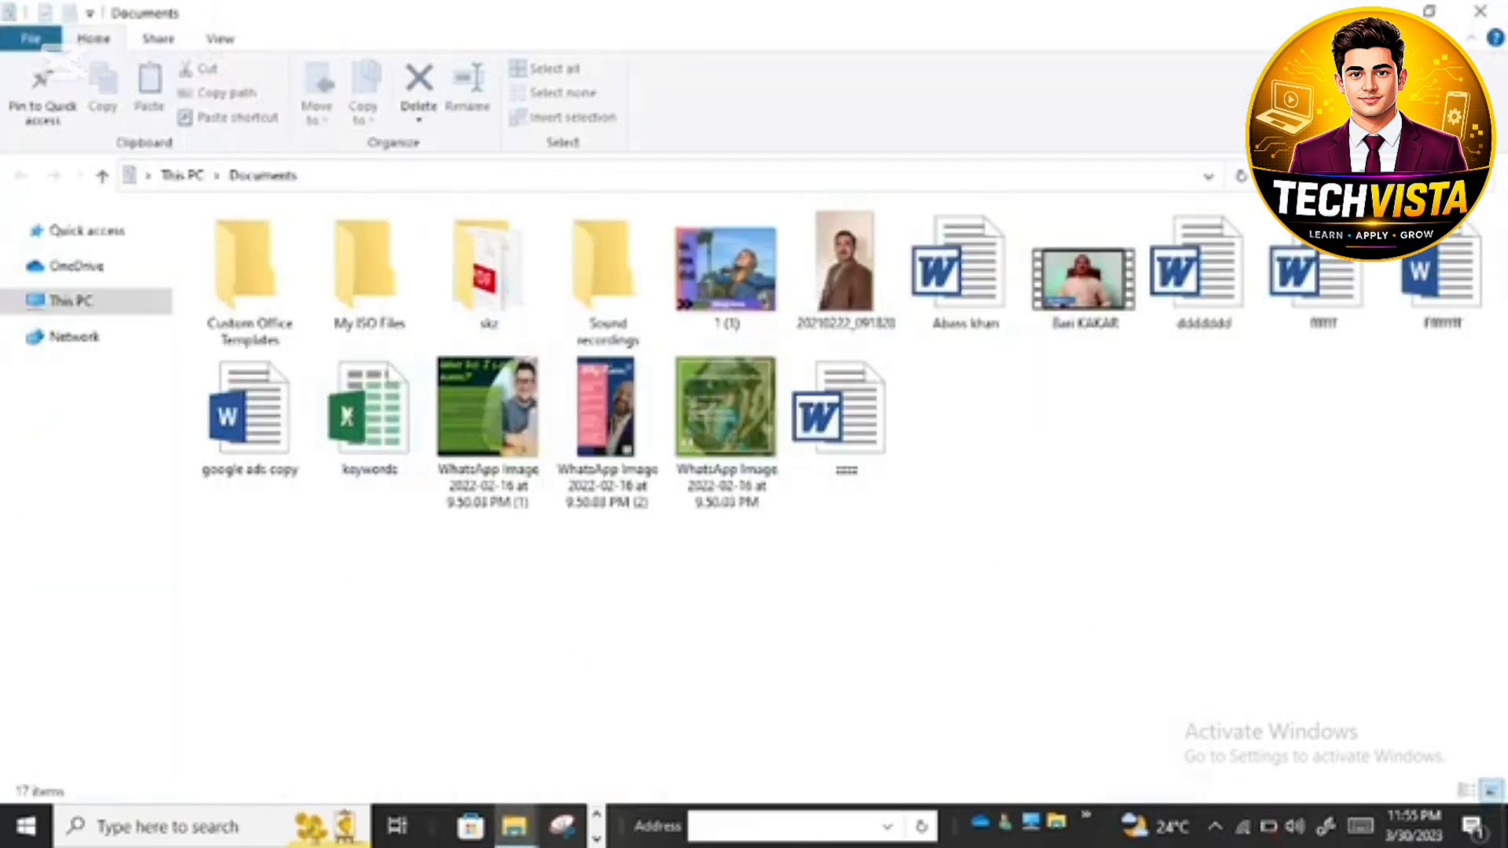
double_click(274, 427)
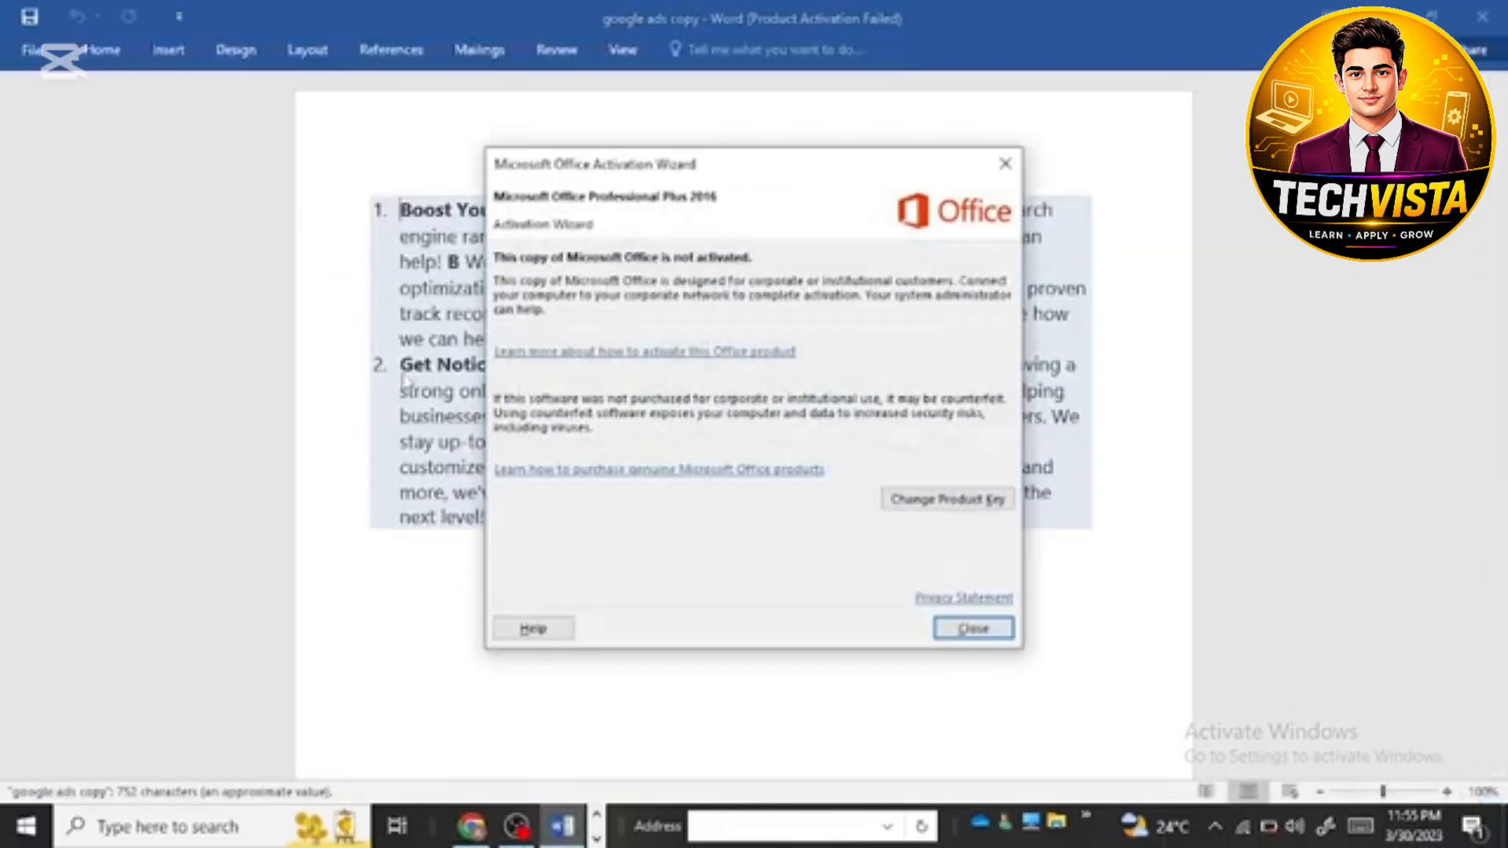
click(1005, 164)
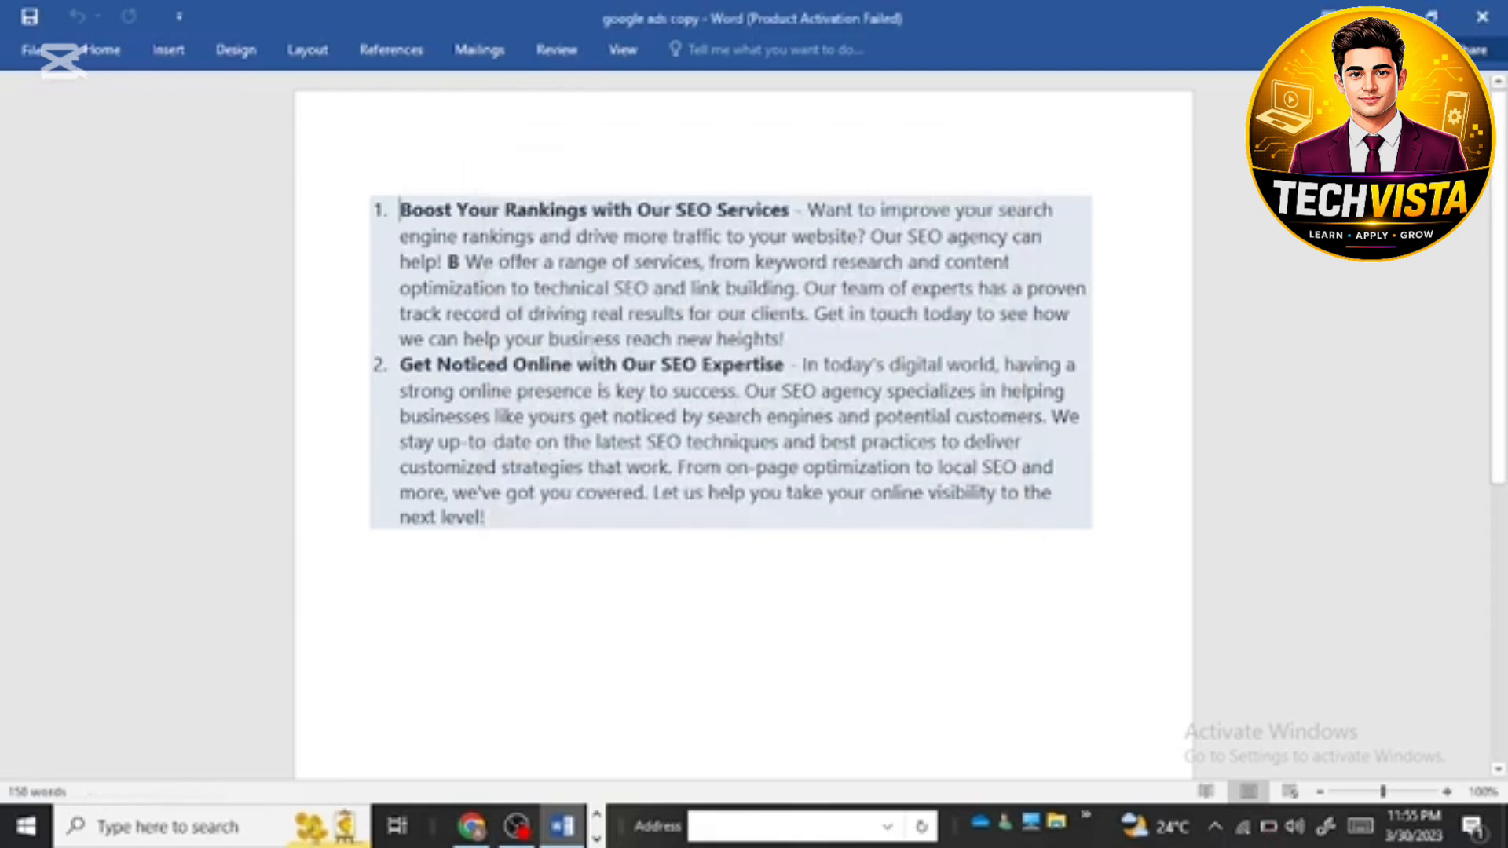
Step: Copy the second item's bold heading "Get Noticed Online with Our SEO Expertise" and close the document
drag(399, 365, 755, 392)
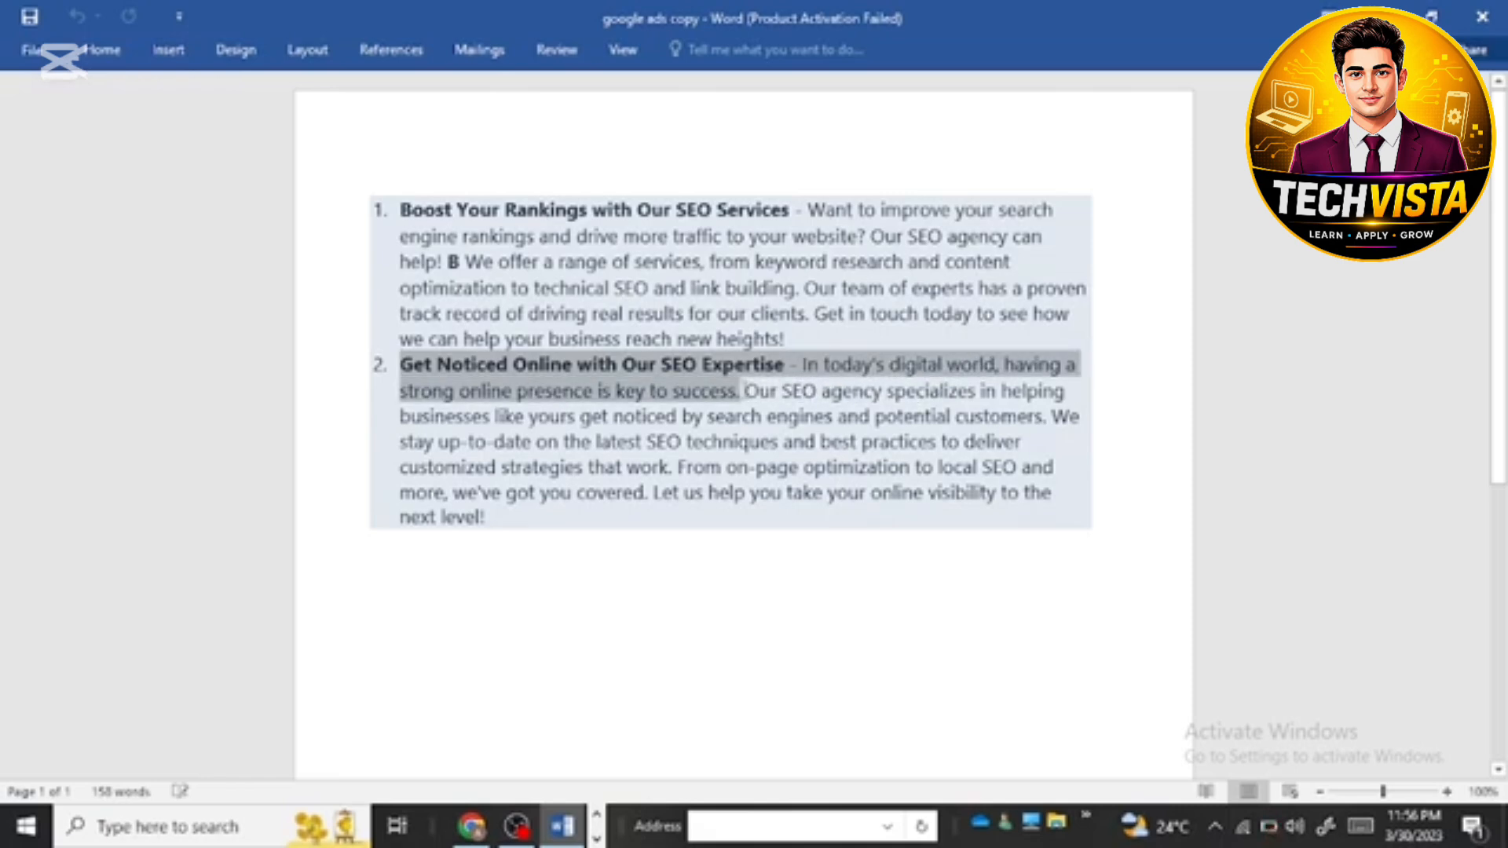
mouse_move(741, 391)
mouse_down()
mouse_move(565, 391)
mouse_move(673, 417)
mouse_move(787, 366)
mouse_move(756, 367)
mouse_up()
right_click(756, 367)
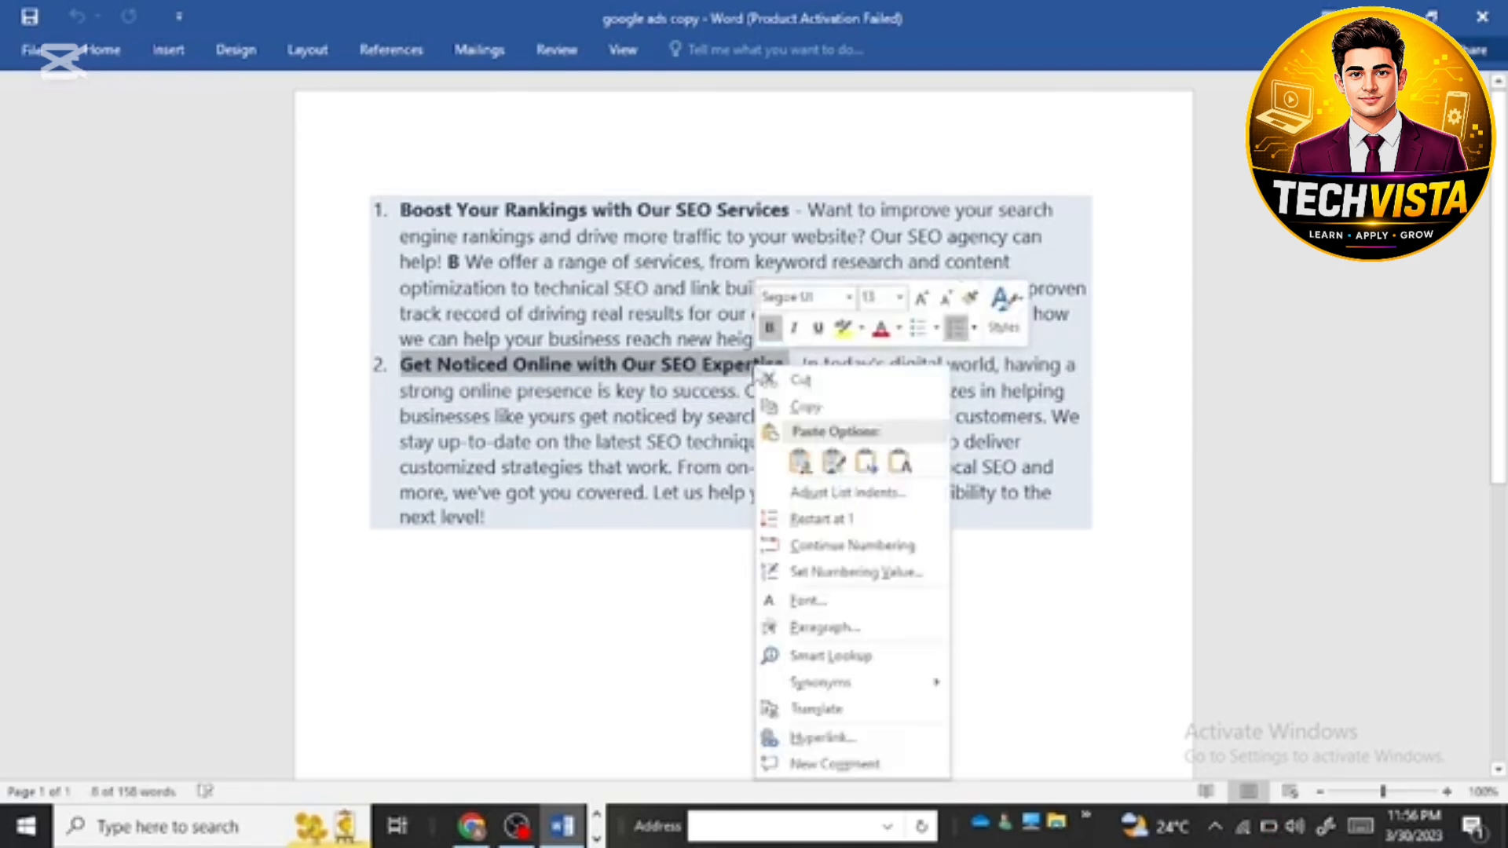
click(789, 408)
click(1469, 13)
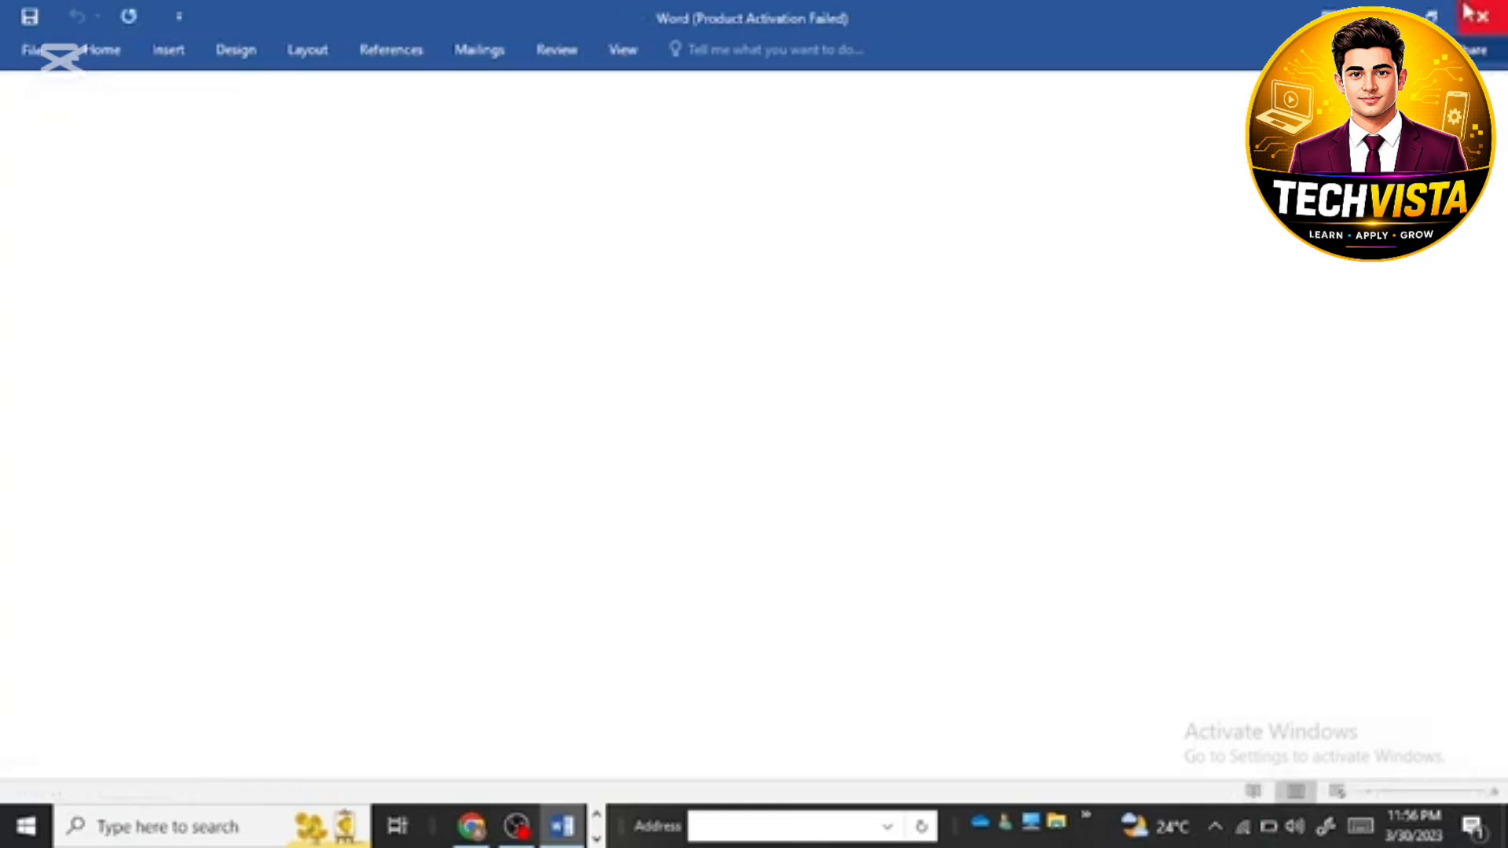
Step: Close Word and the Documents folder, and paste the copied "Get Noticed Online with Our SEO Expertise" heading into the second description
click(1469, 15)
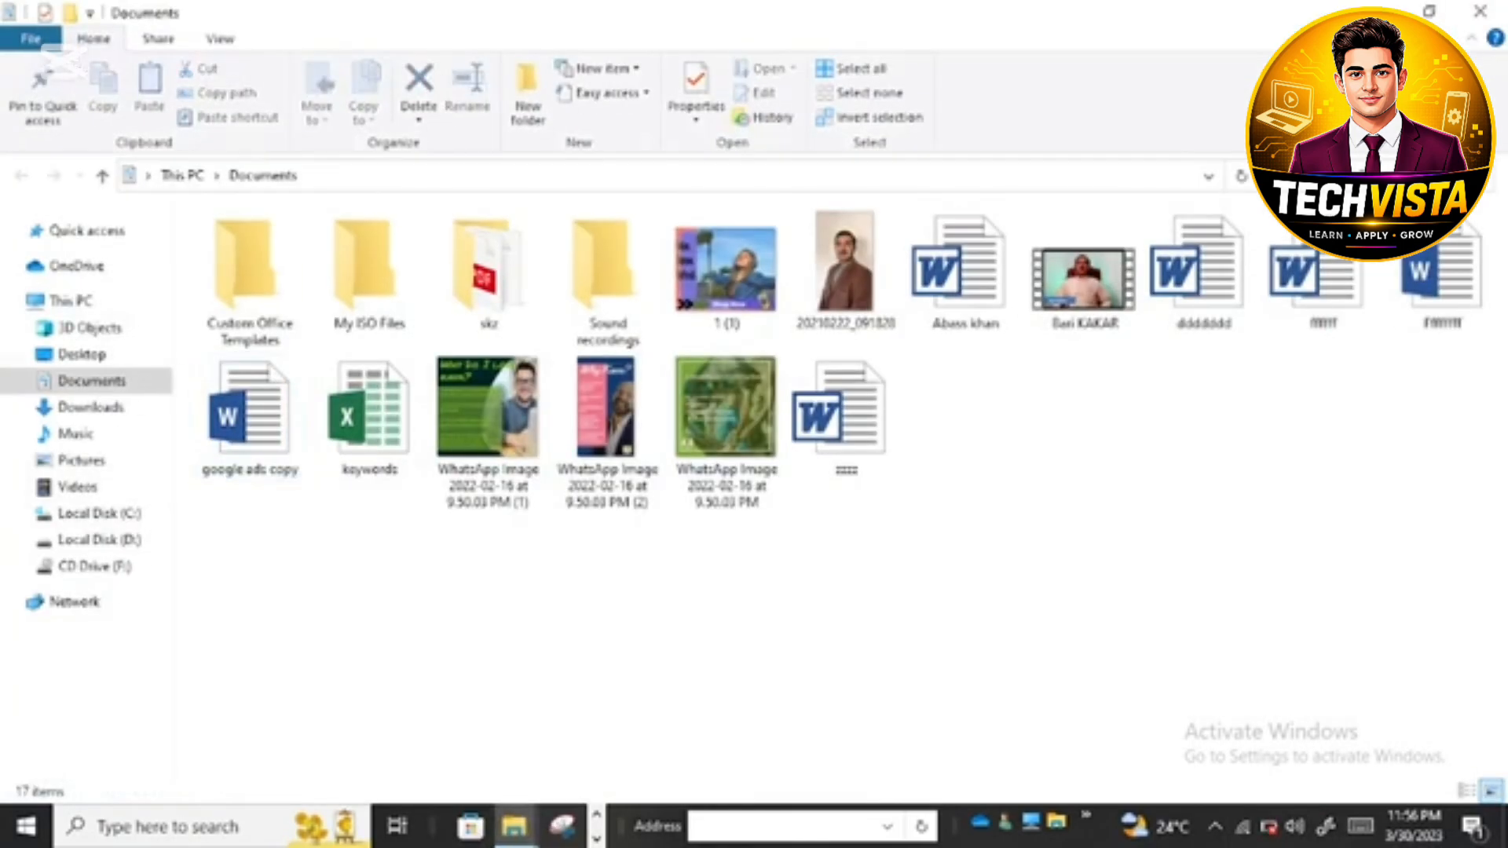
click(1481, 16)
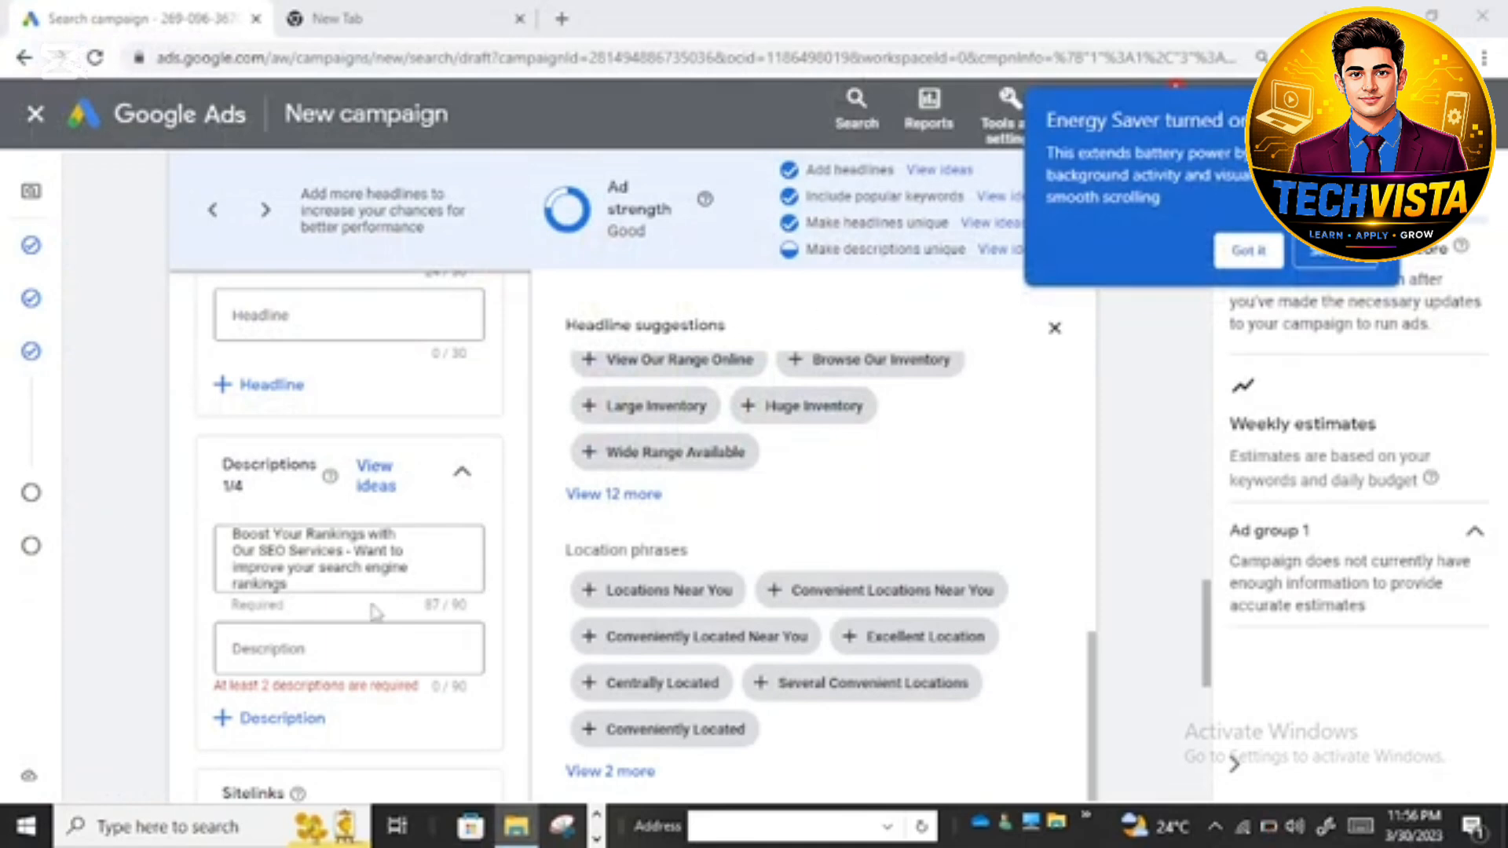
click(306, 649)
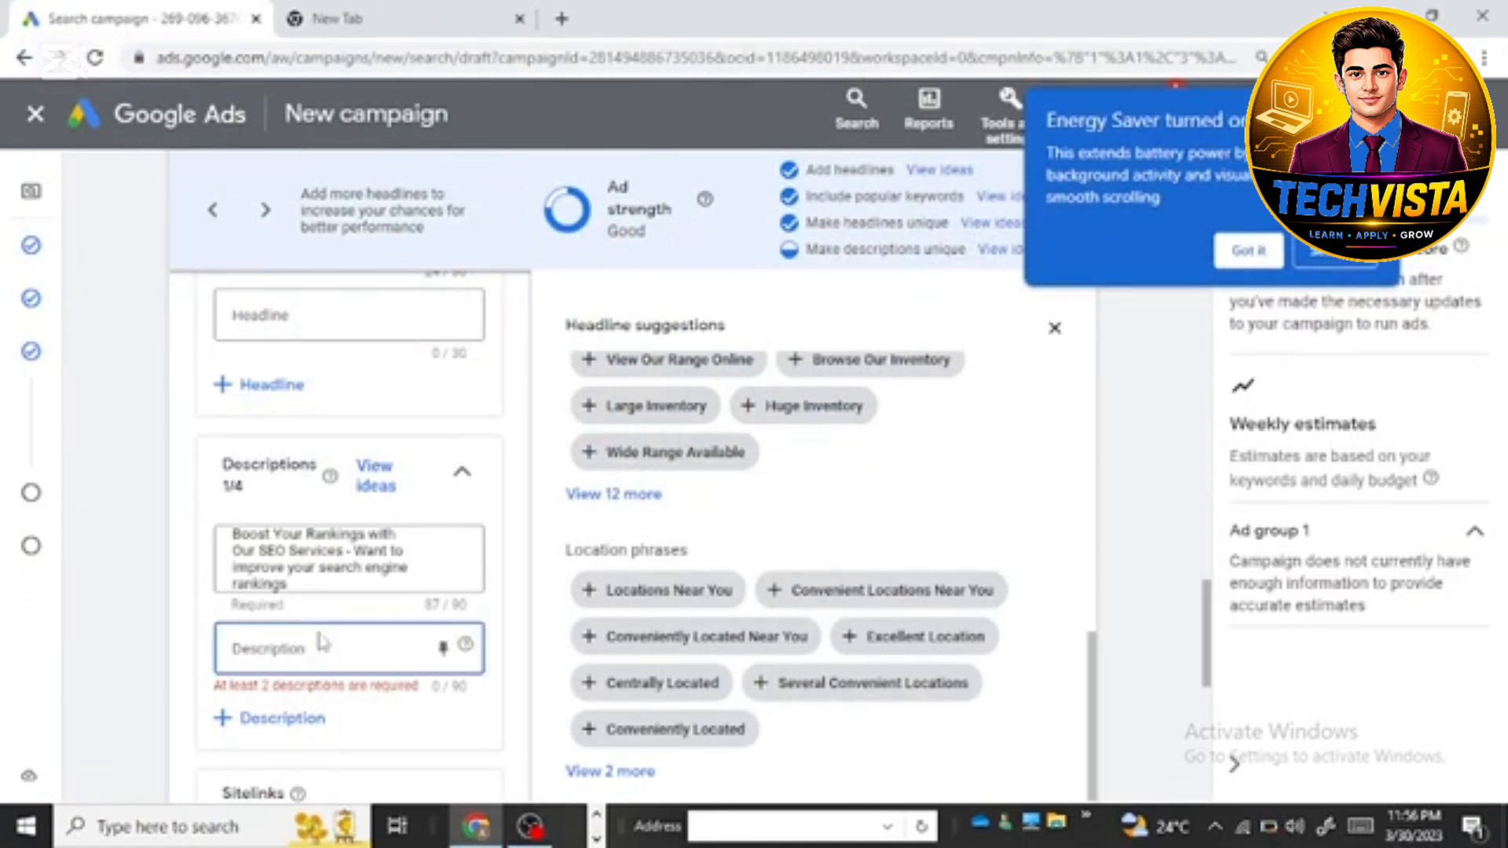
right_click(310, 653)
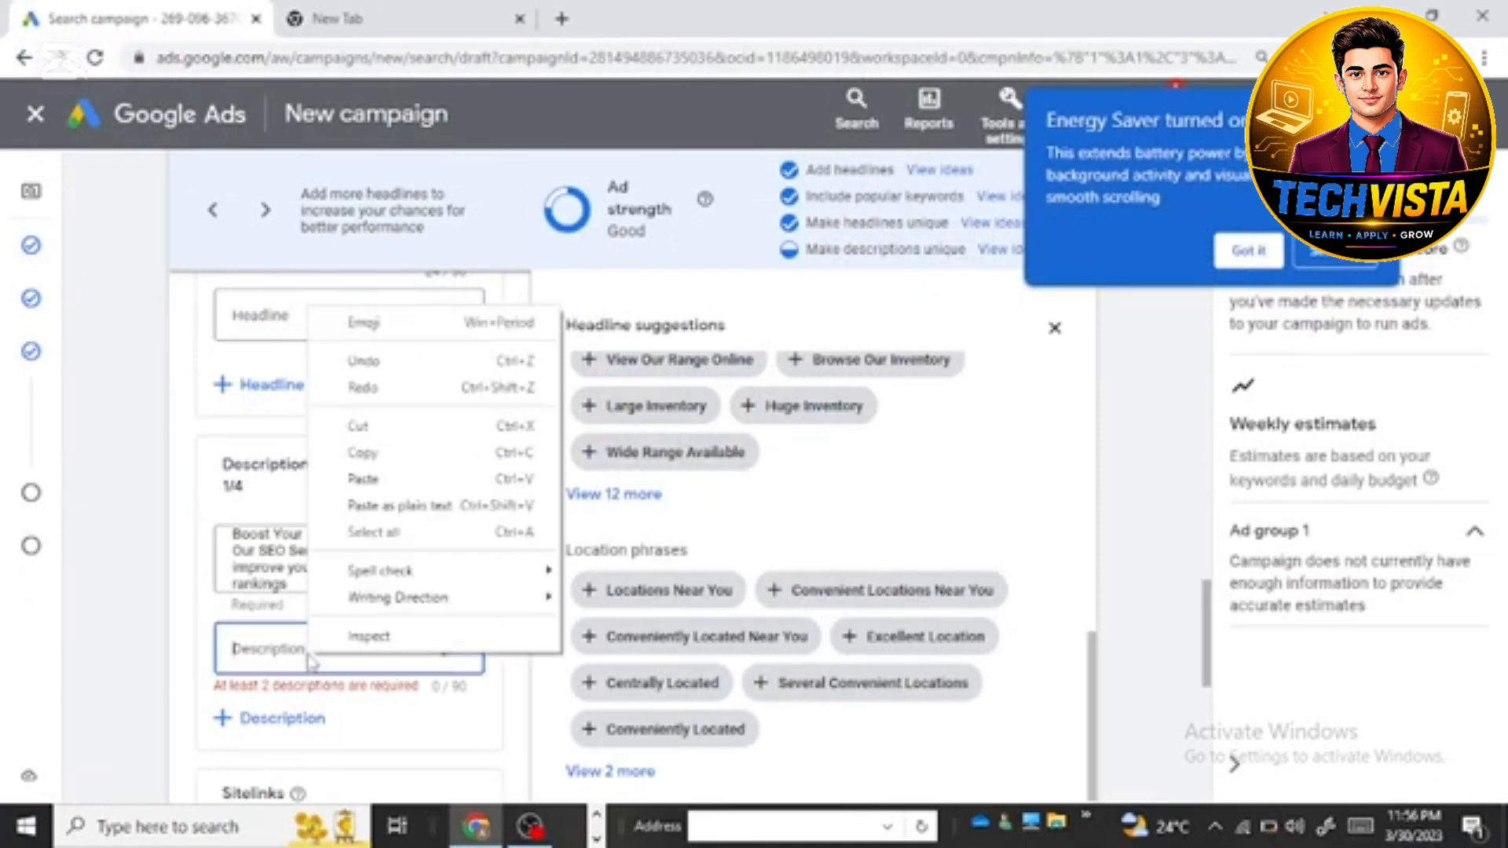
click(359, 478)
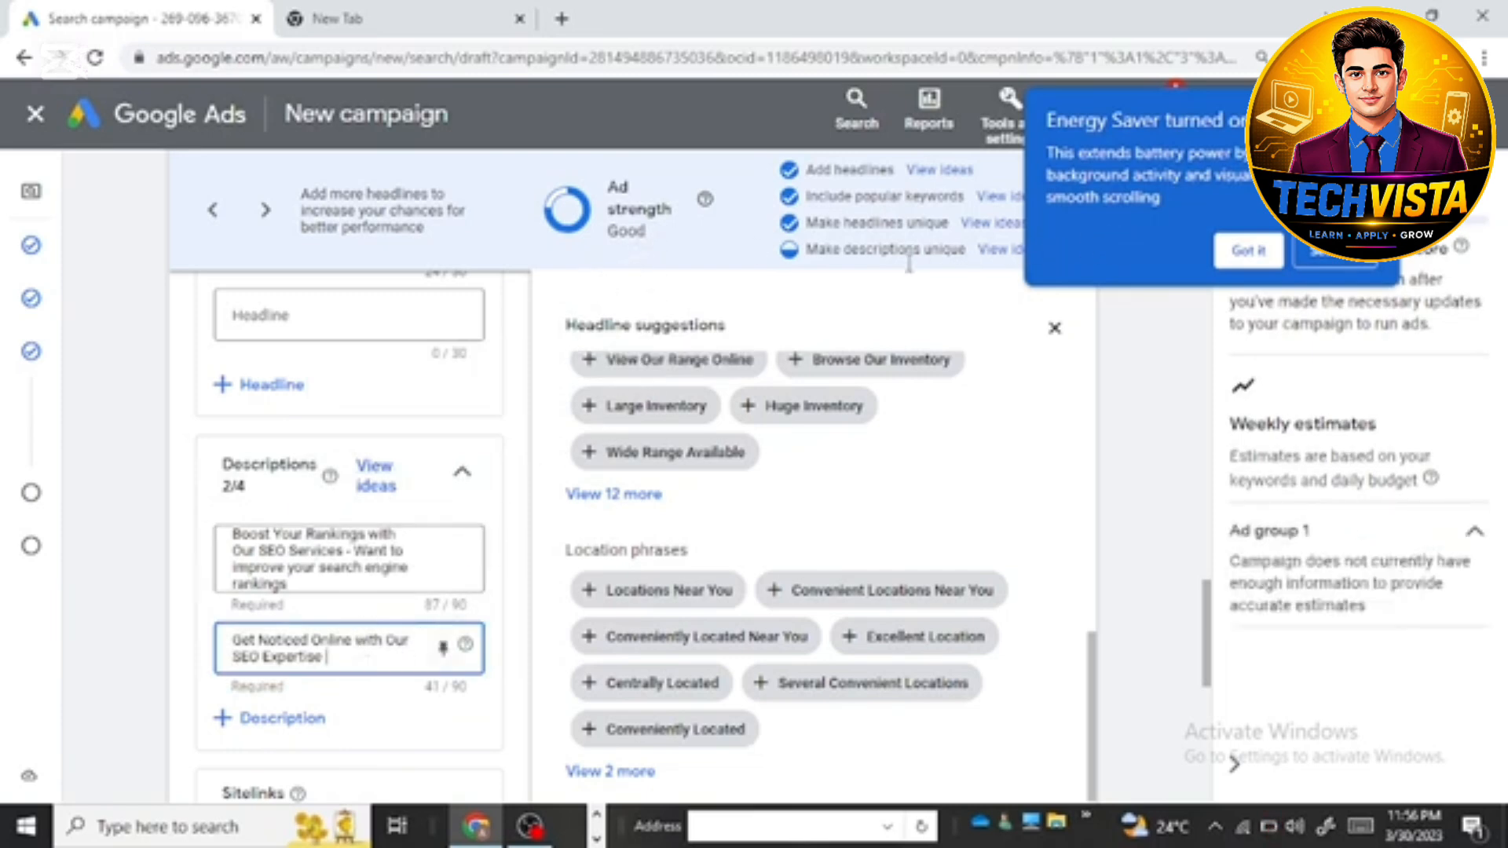
Step: Close the headline suggestions and check how the ad looks in the mobile and desktop previews
scroll(346, 595, down, 3)
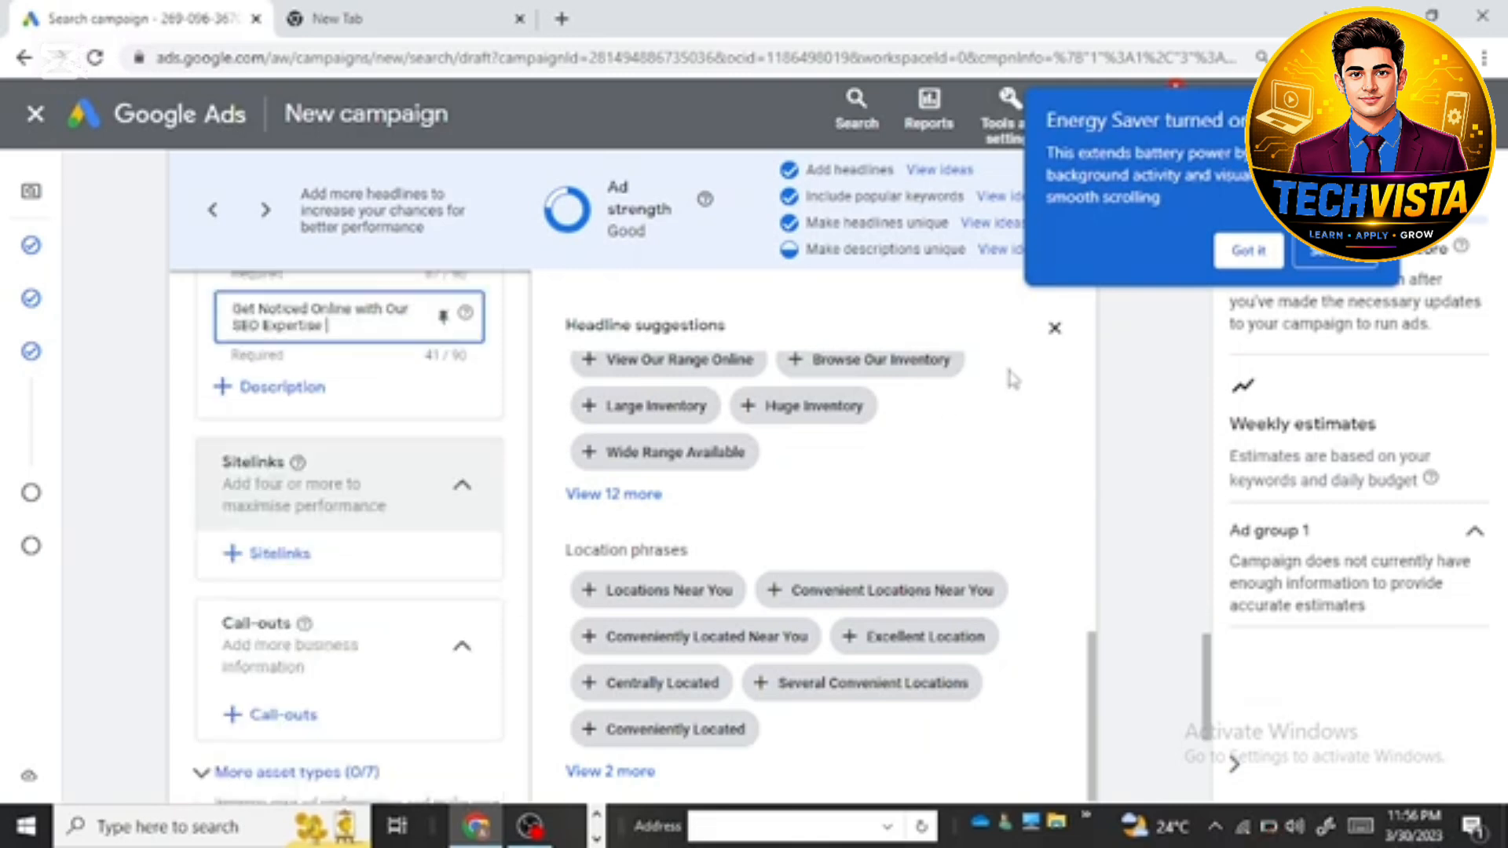
scroll(1296, 261, up, 2)
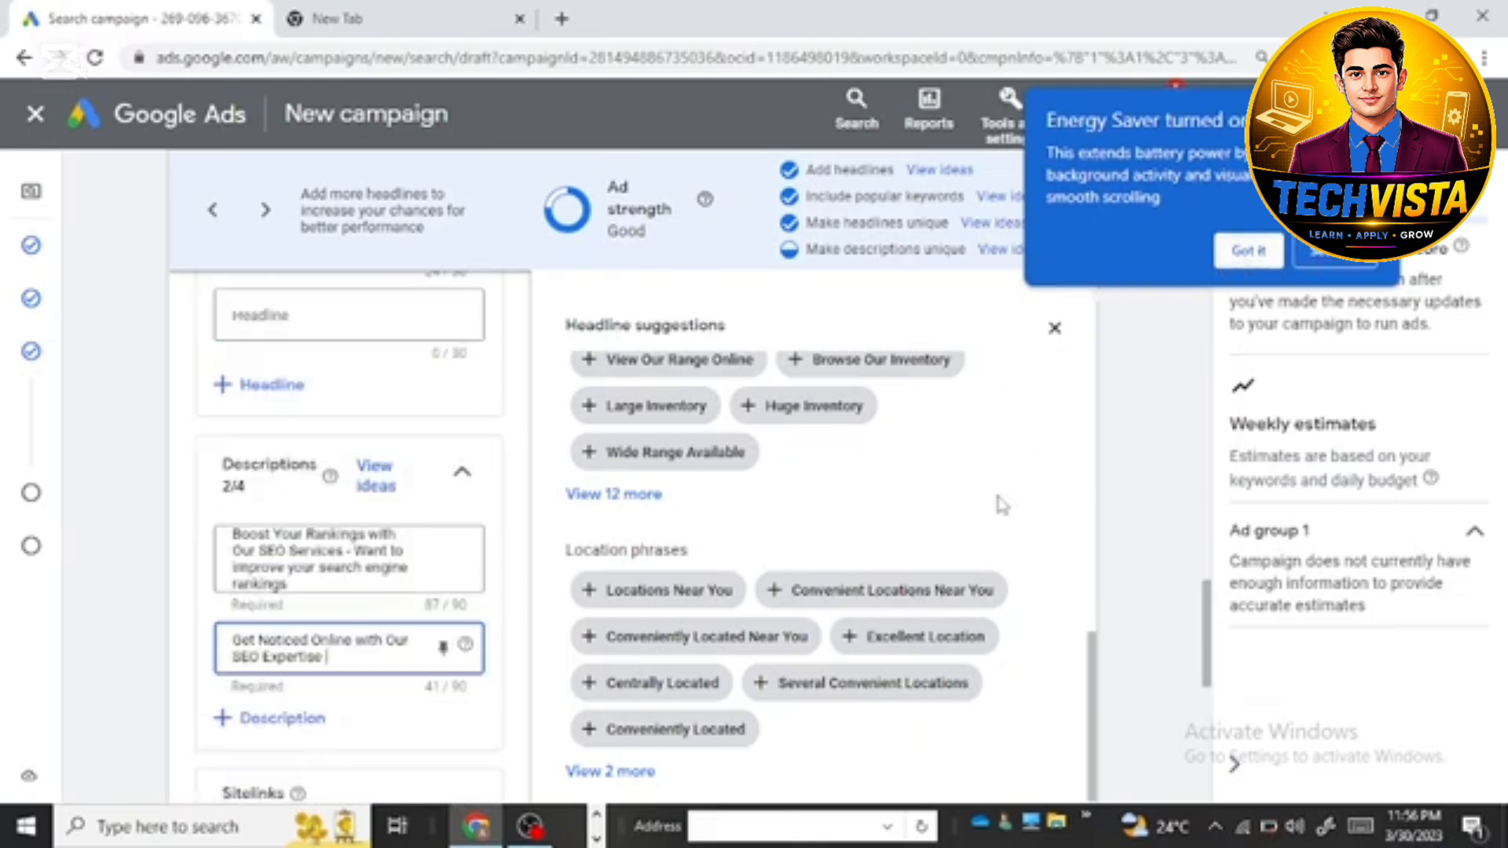
scroll(1002, 505, up, 4)
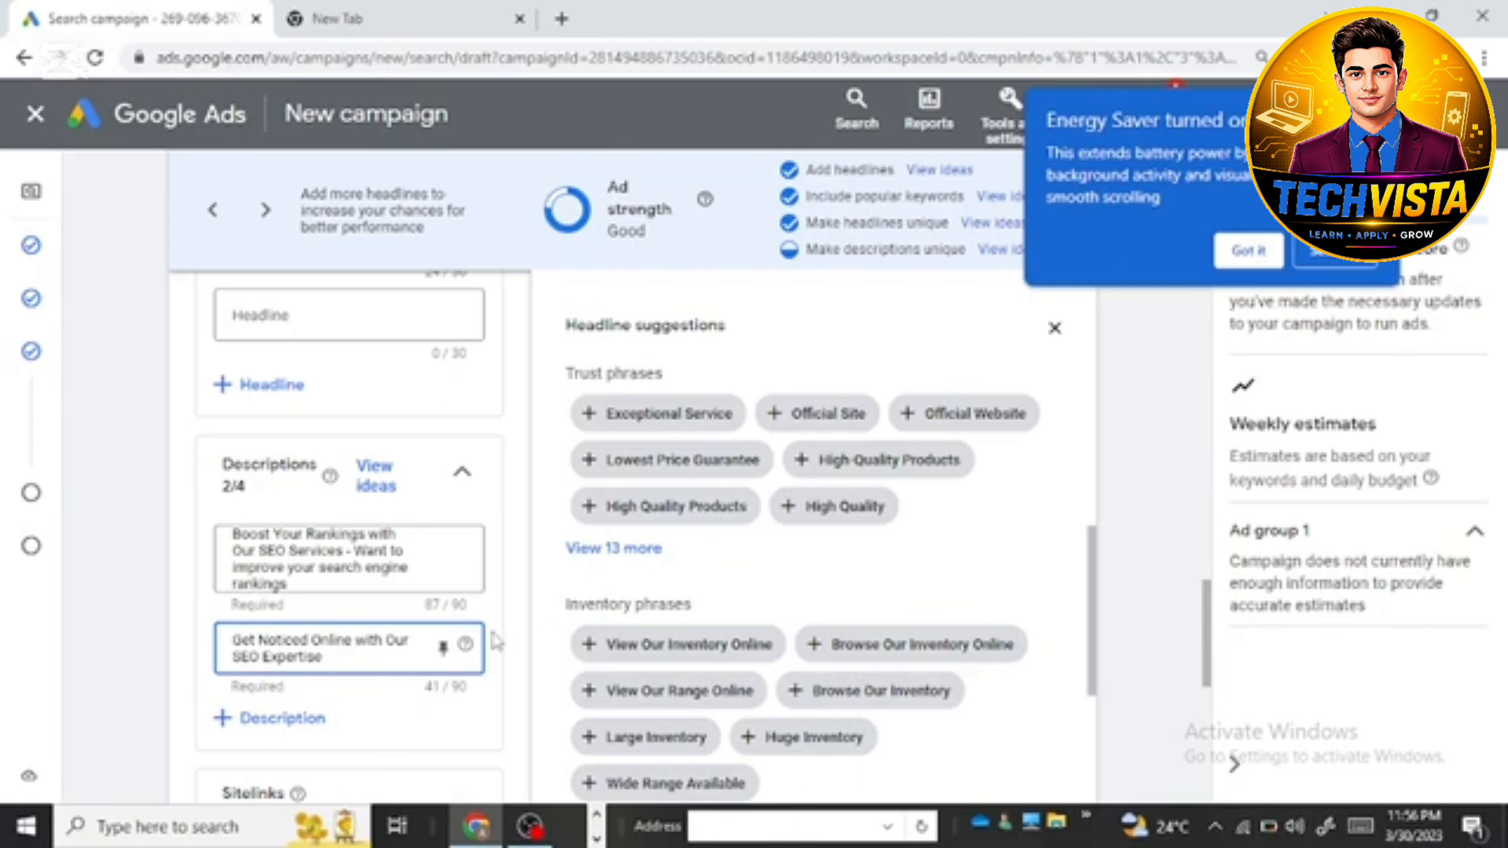
scroll(1053, 333, up, 4)
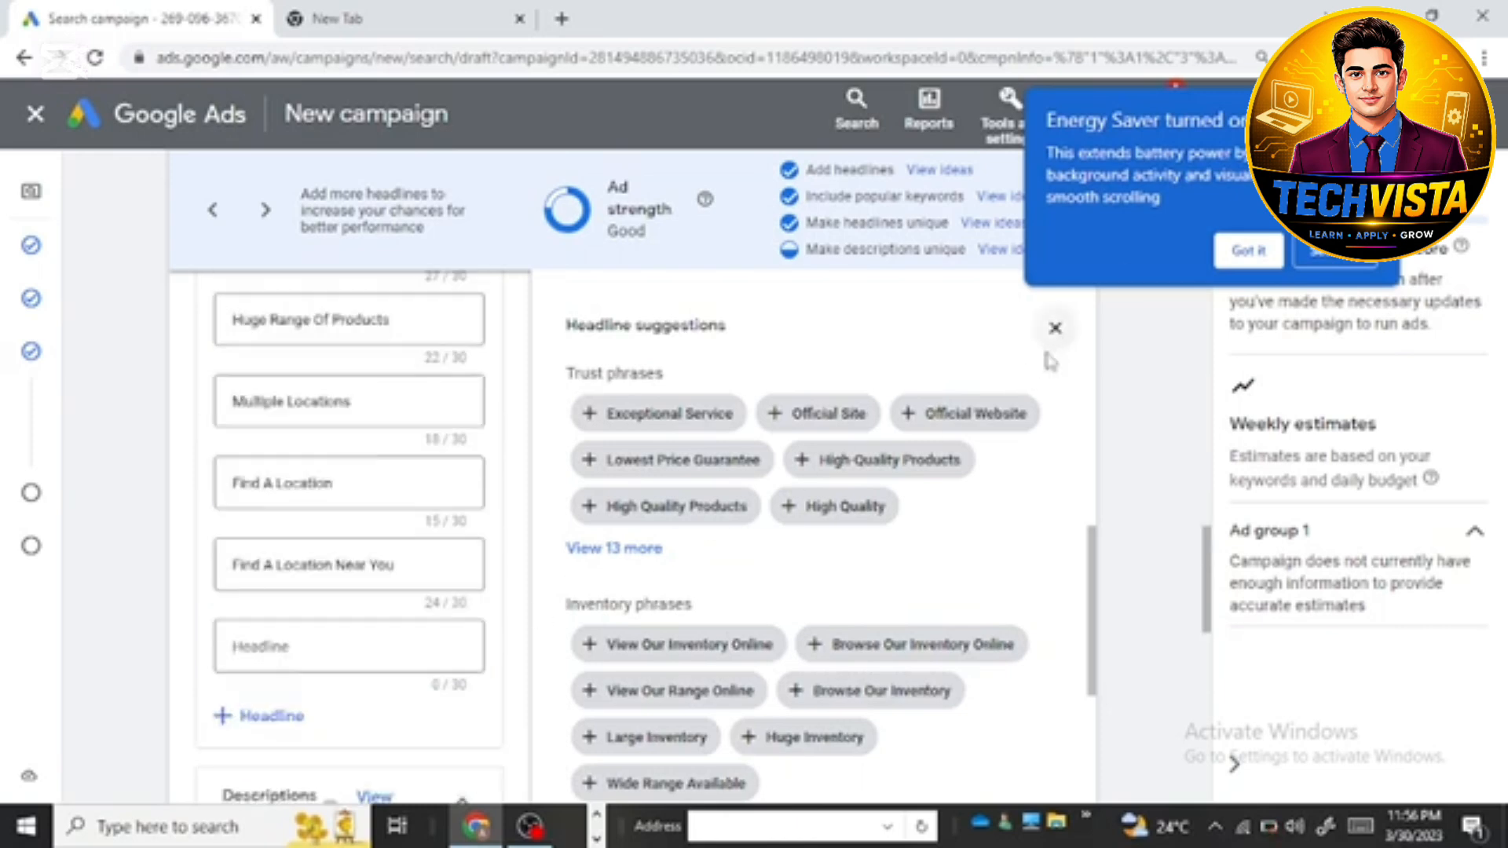
click(1054, 329)
scroll(438, 578, up, 4)
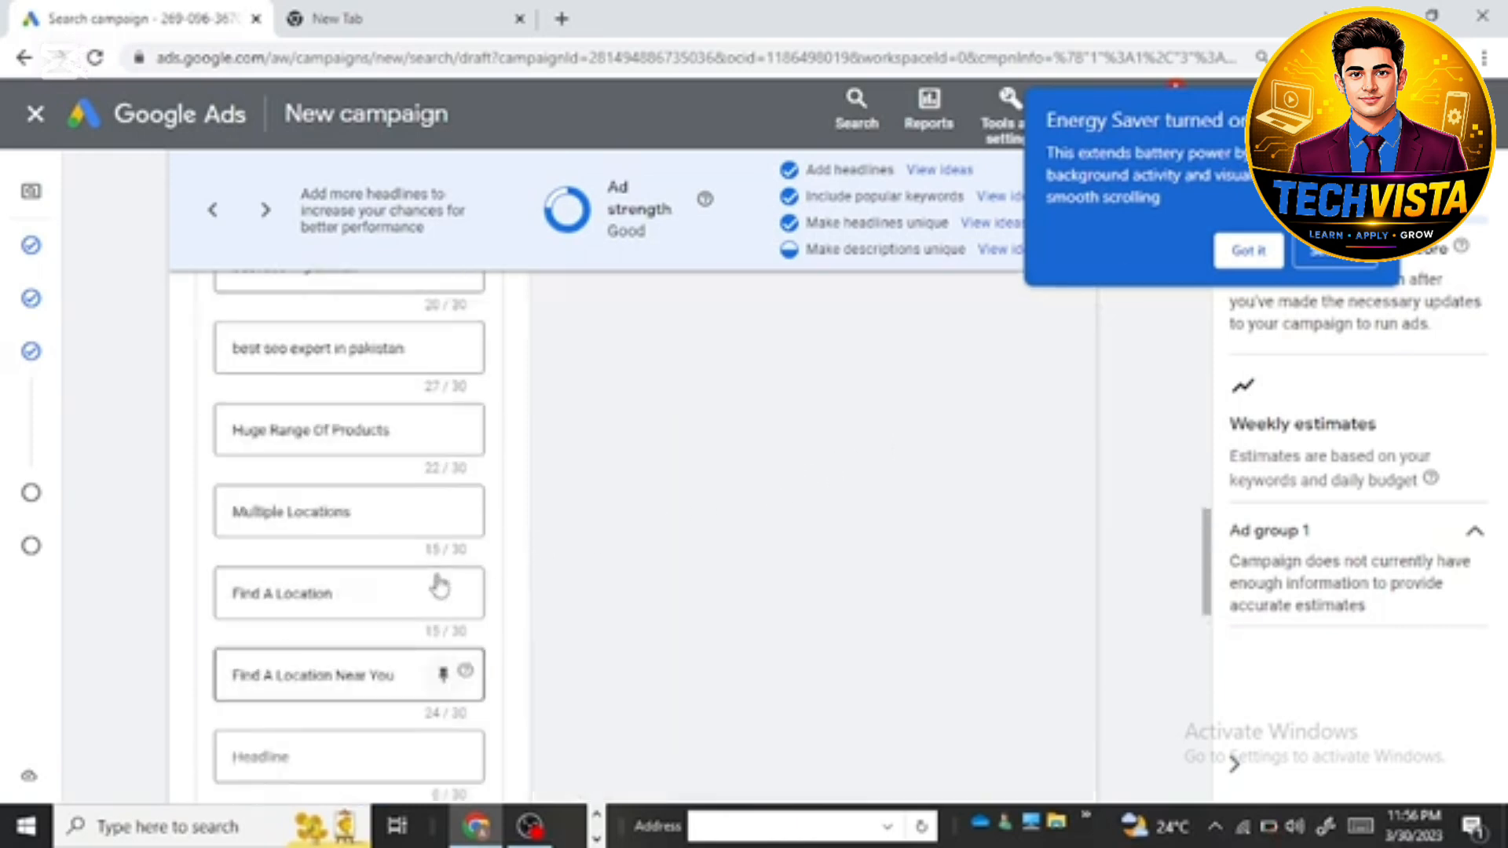
scroll(471, 440, up, 10)
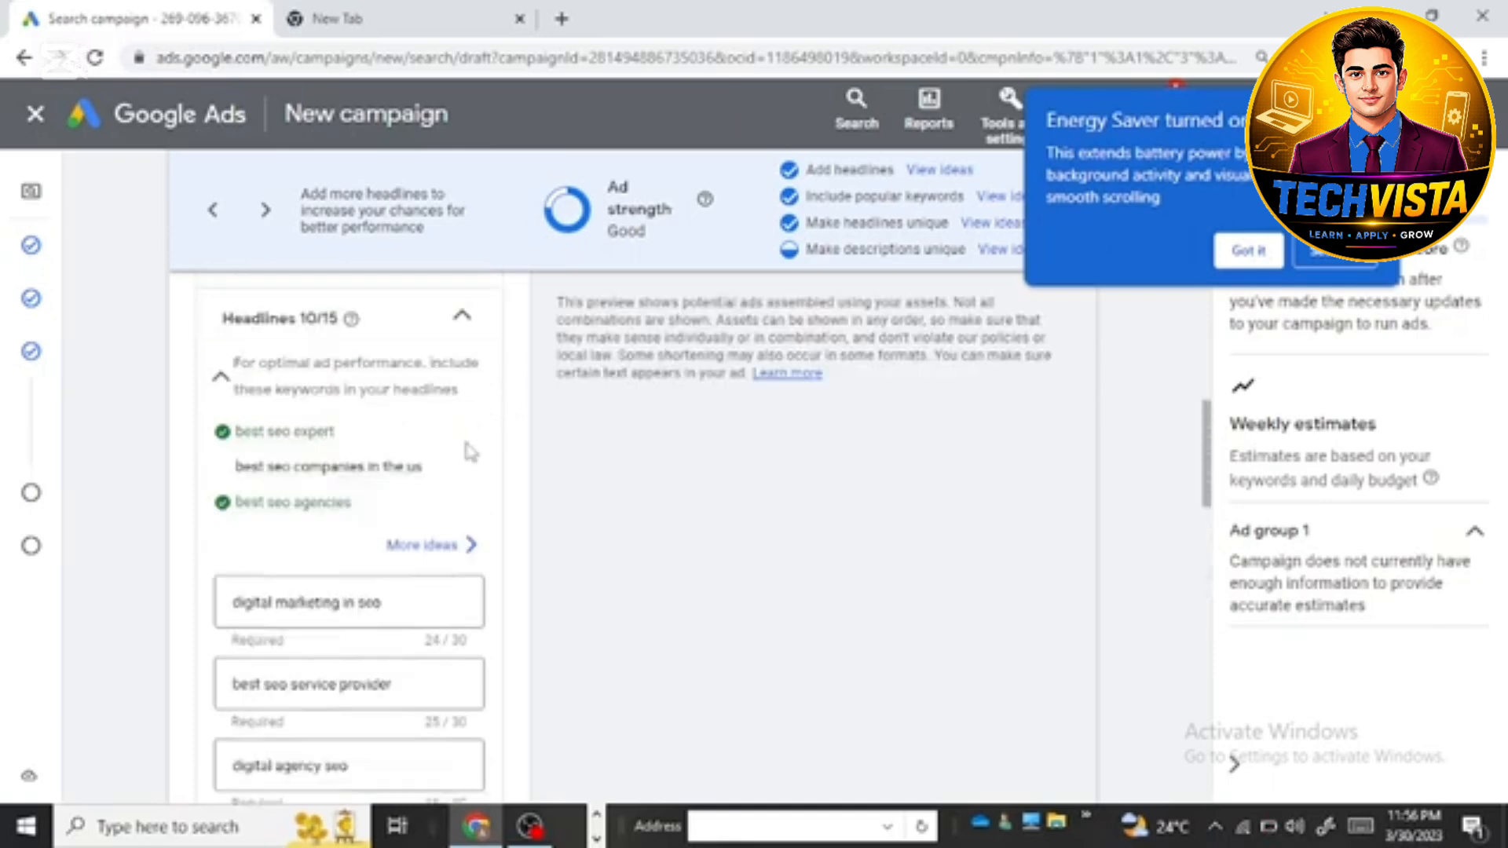
scroll(473, 452, up, 4)
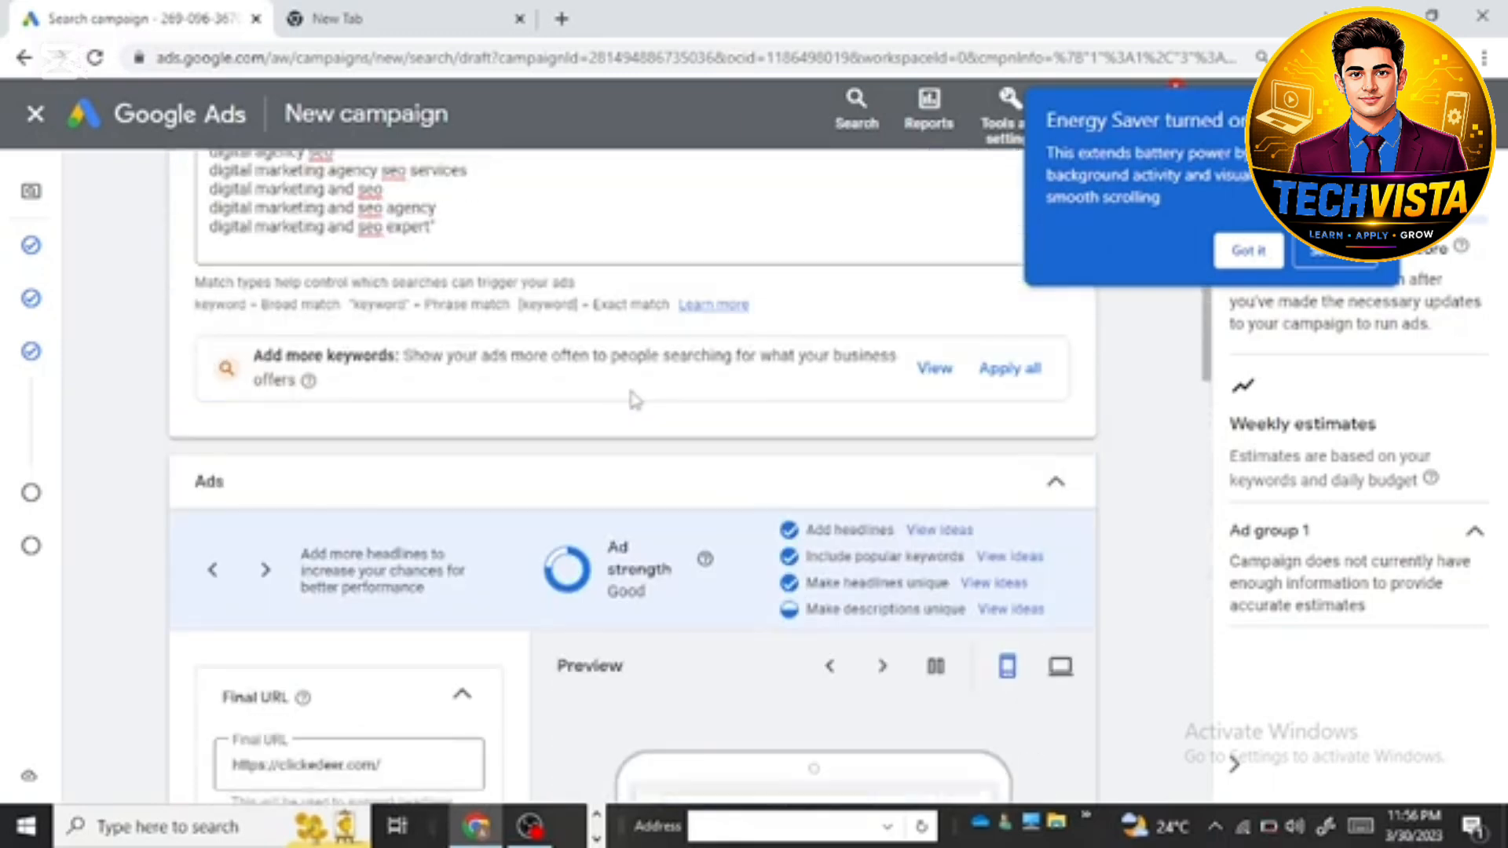
scroll(636, 456, down, 4)
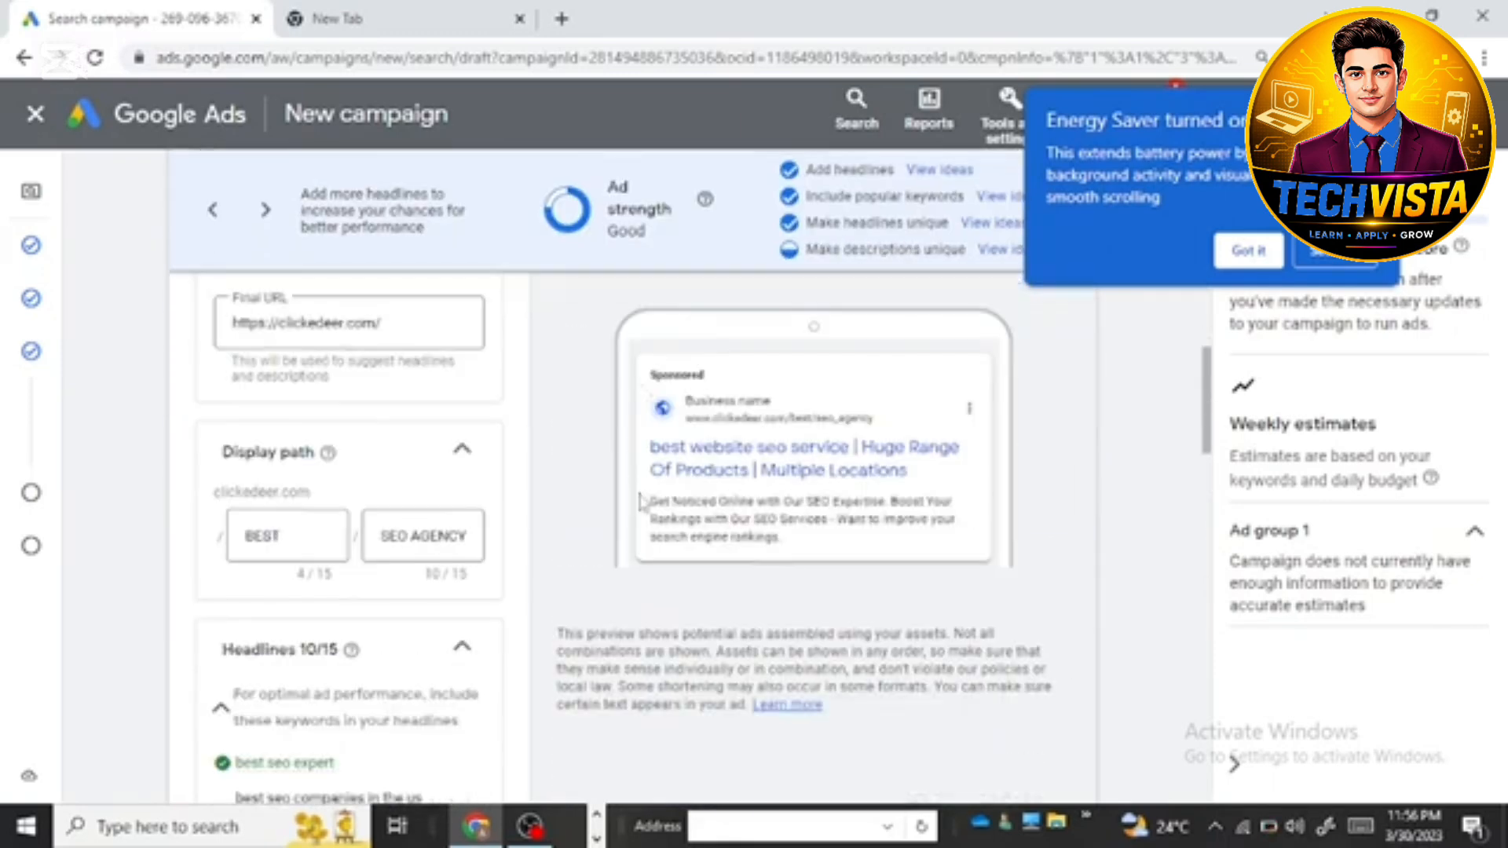
scroll(639, 495, down, 1)
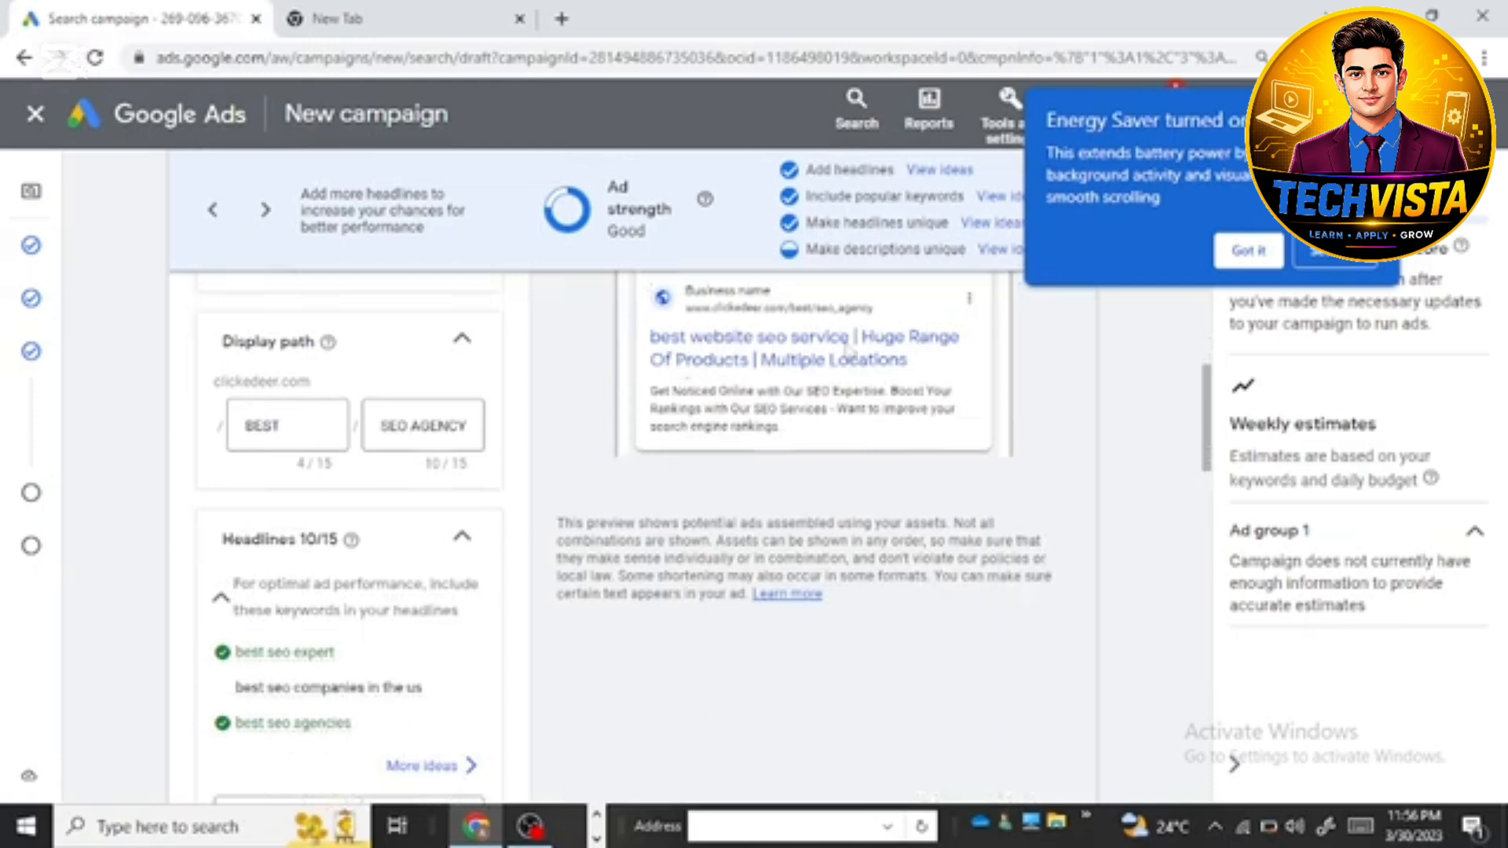
scroll(889, 384, up, 3)
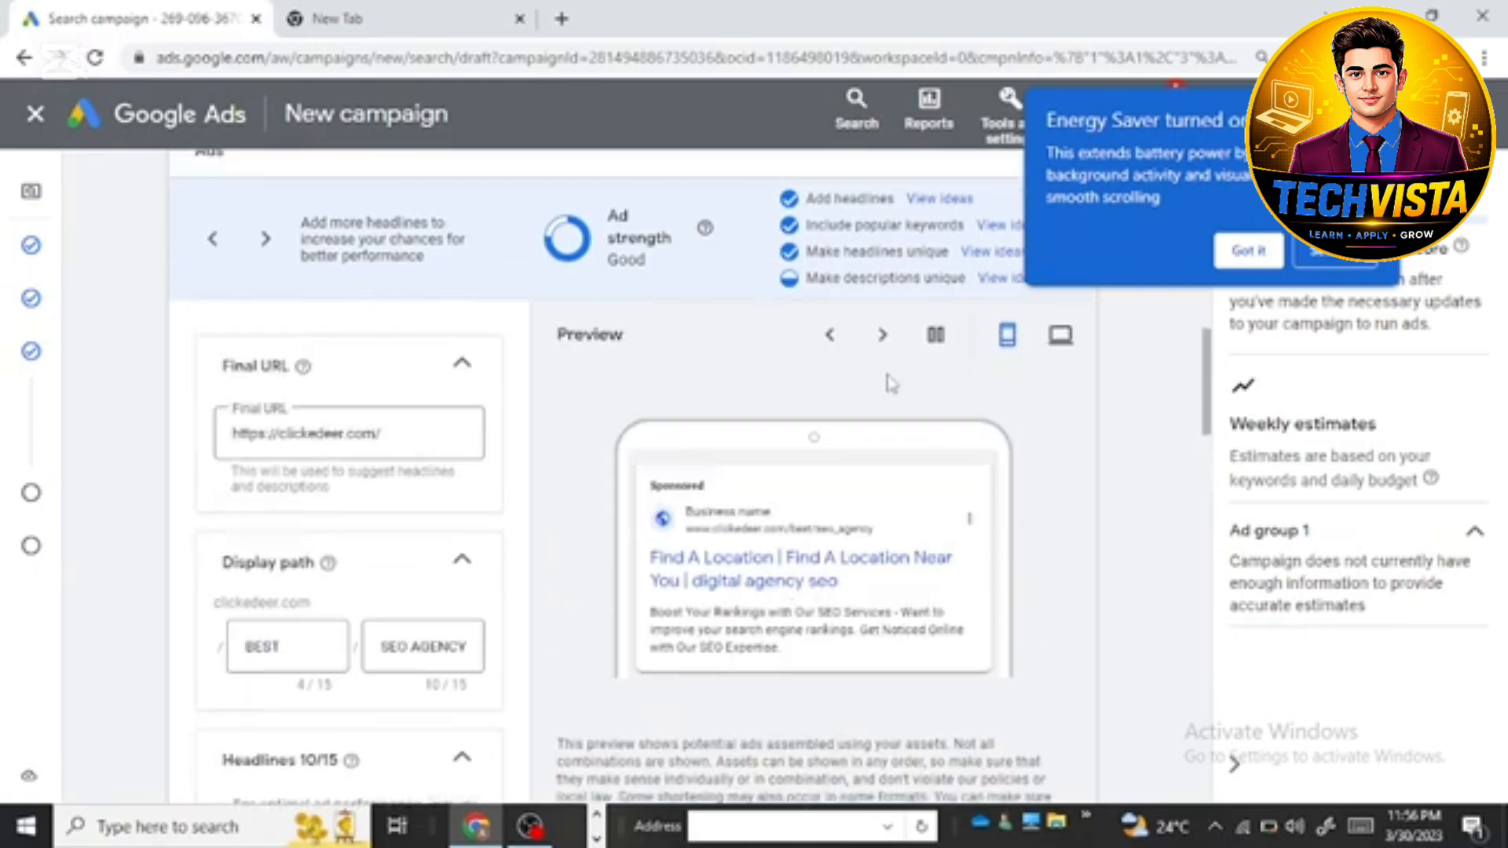
click(1062, 339)
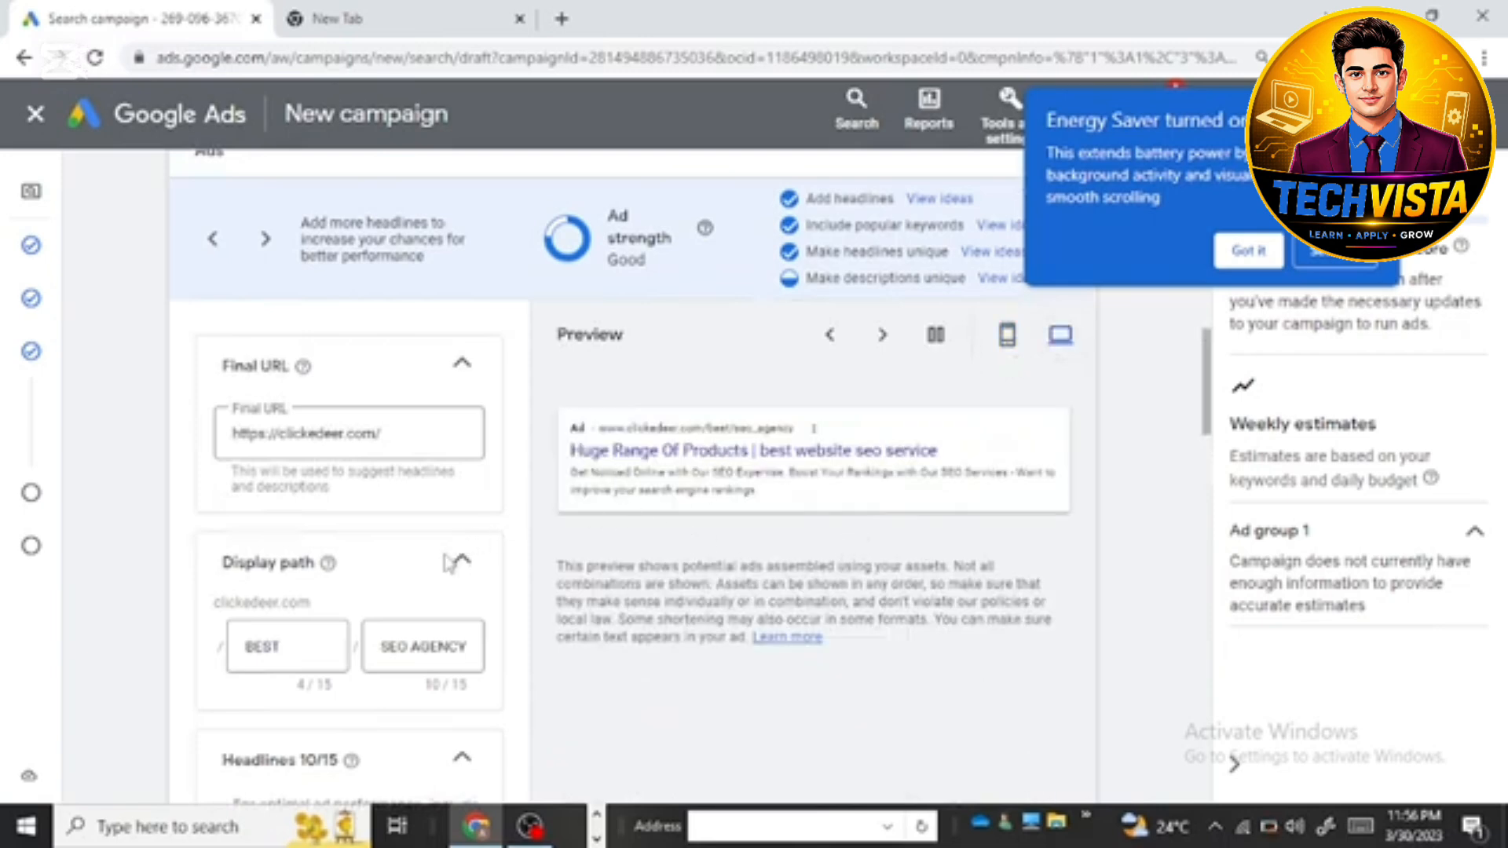
Step: Review the ad's display path, headlines, descriptions, sitelinks and call-outs alongside the ad strength rating and desktop preview
scroll(451, 565, down, 15)
scroll(550, 611, down, 10)
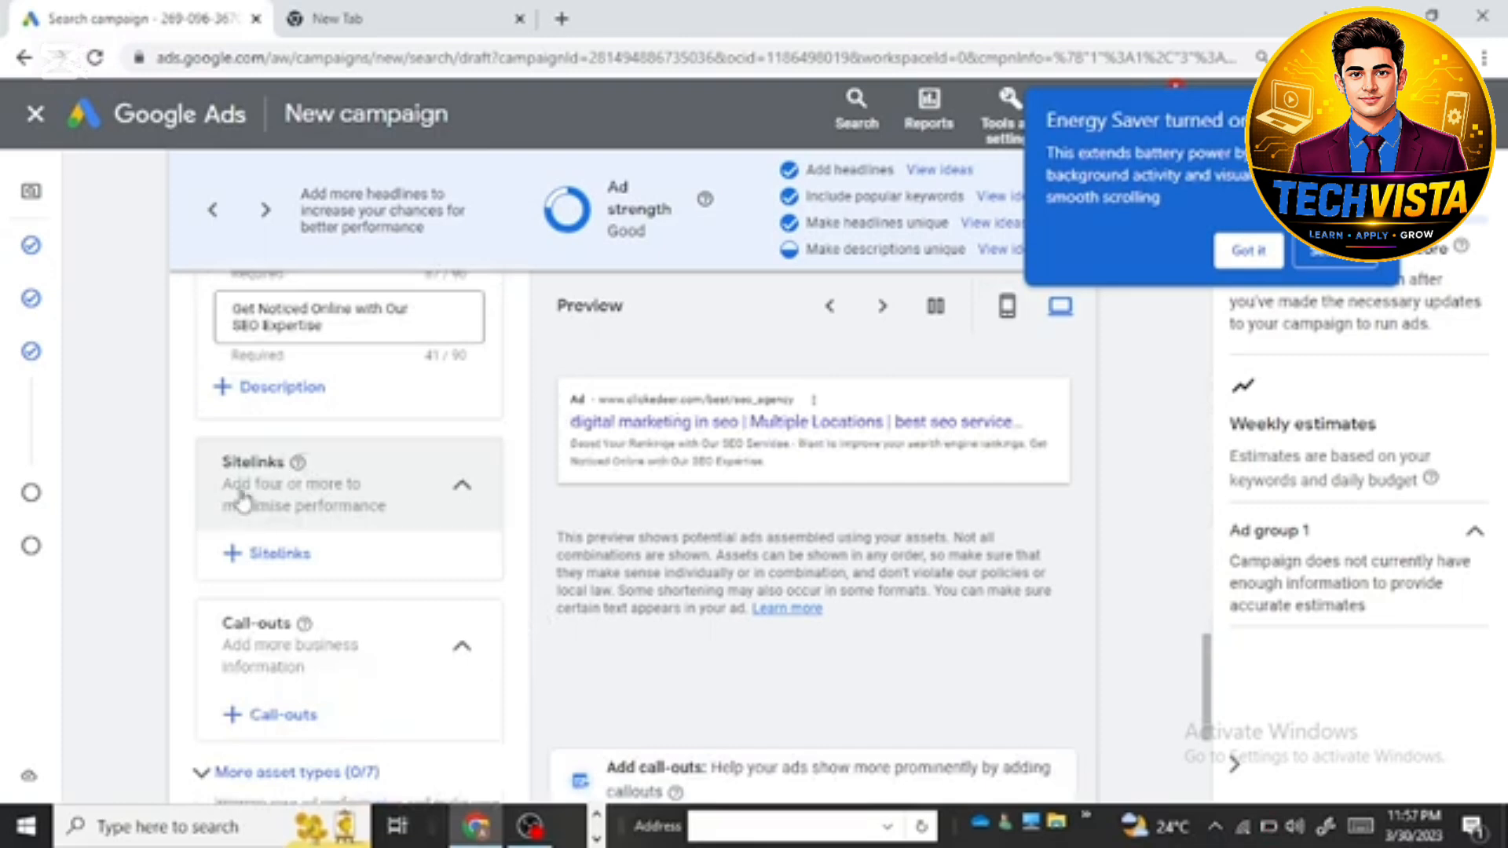
scroll(313, 668, down, 2)
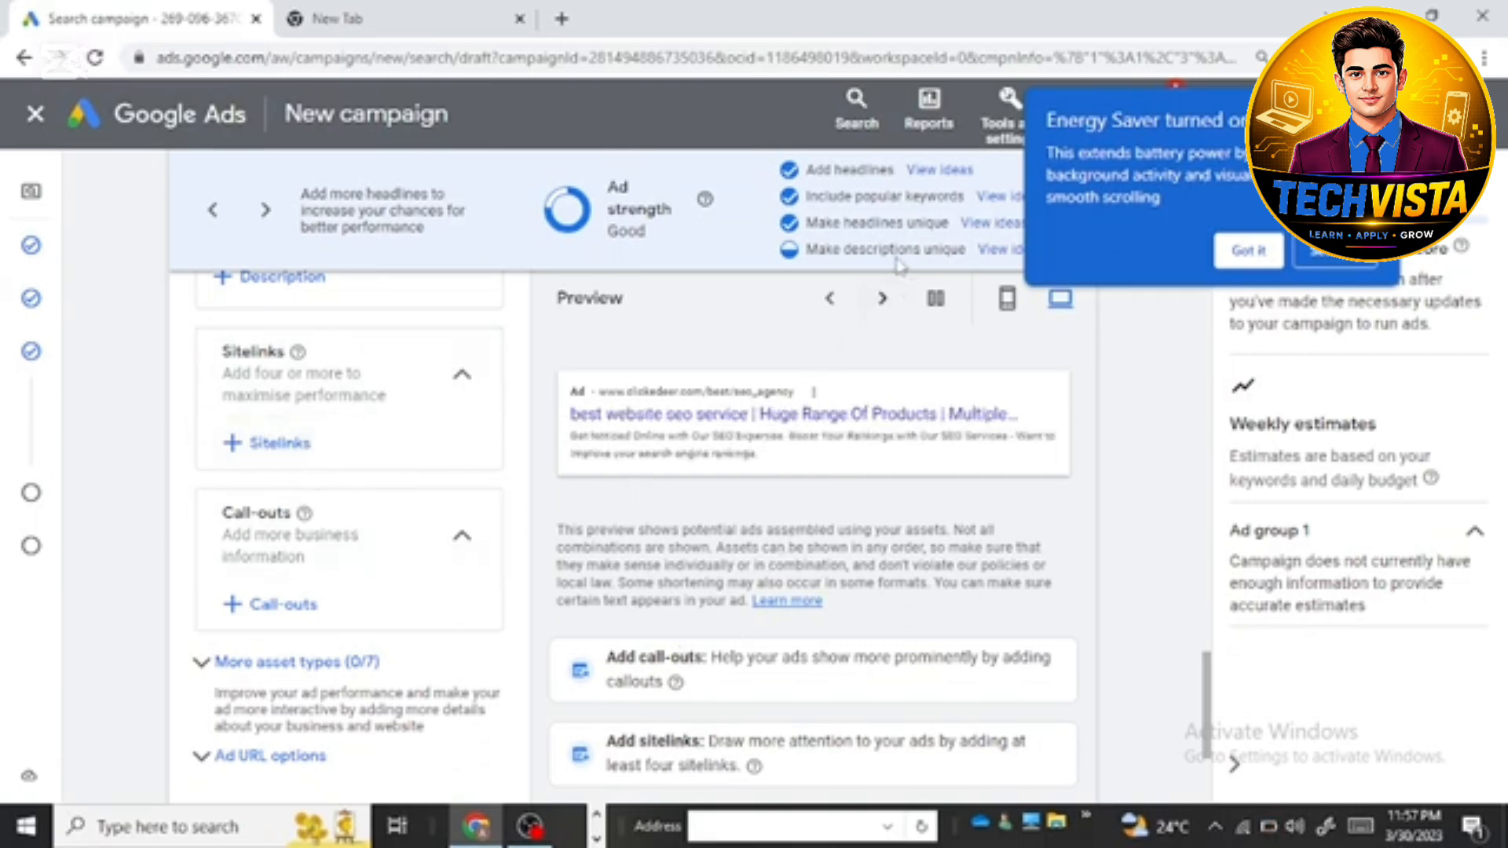
scroll(438, 573, down, 3)
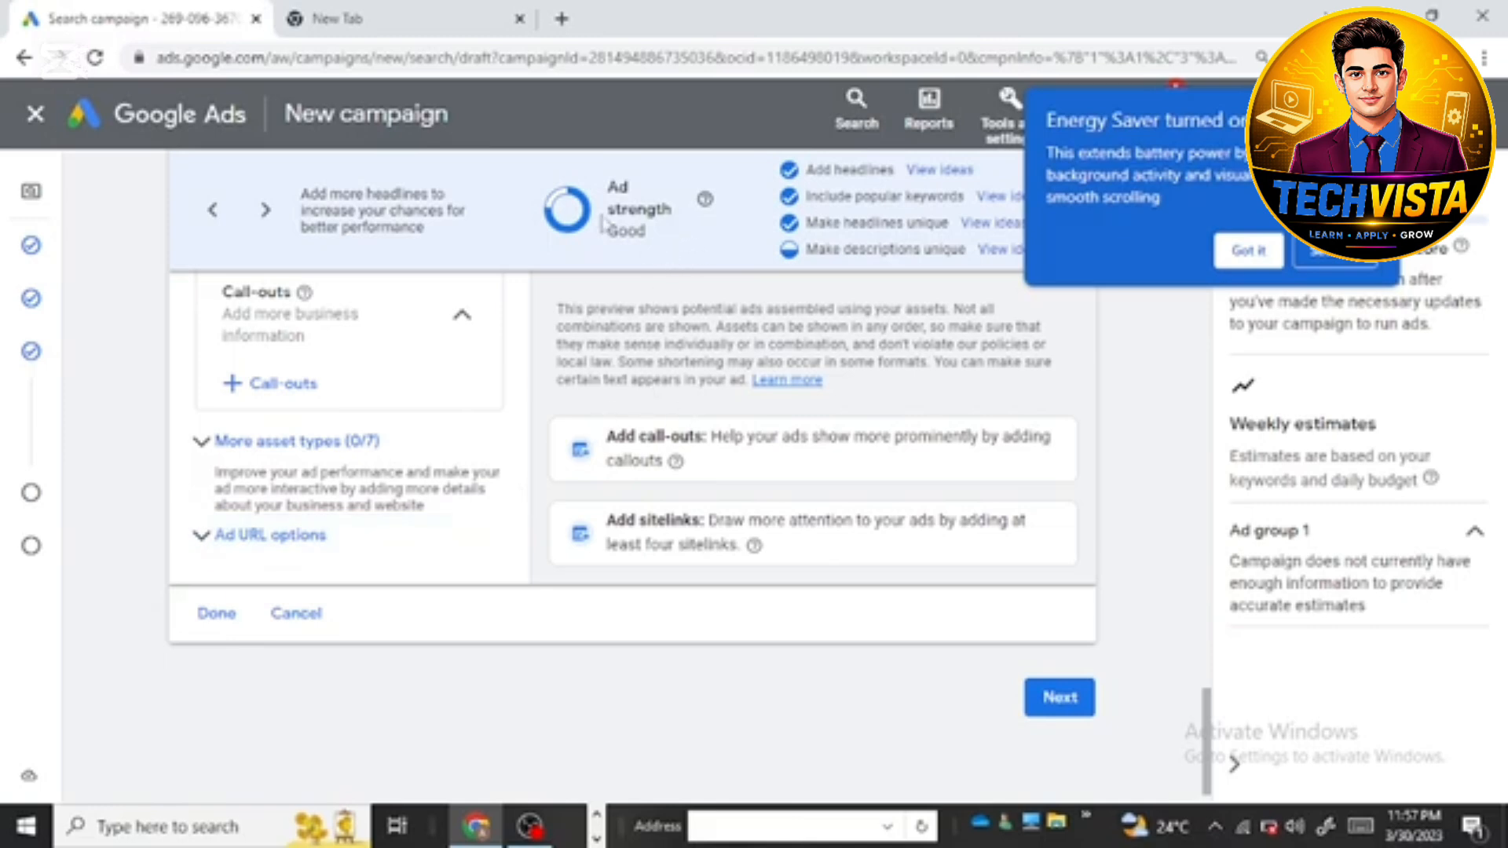
scroll(550, 416, up, 10)
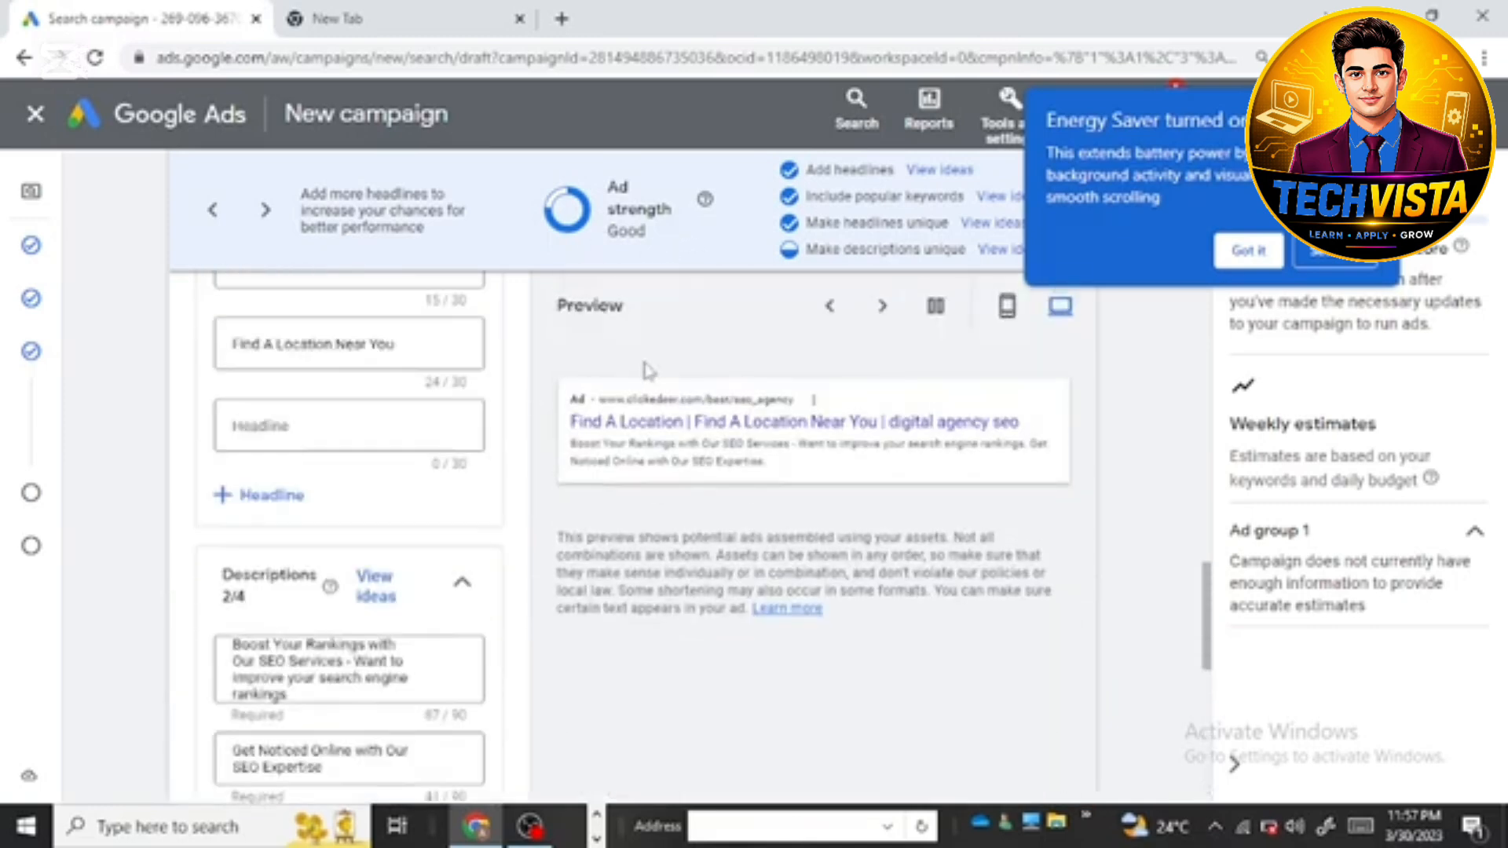
scroll(404, 451, up, 6)
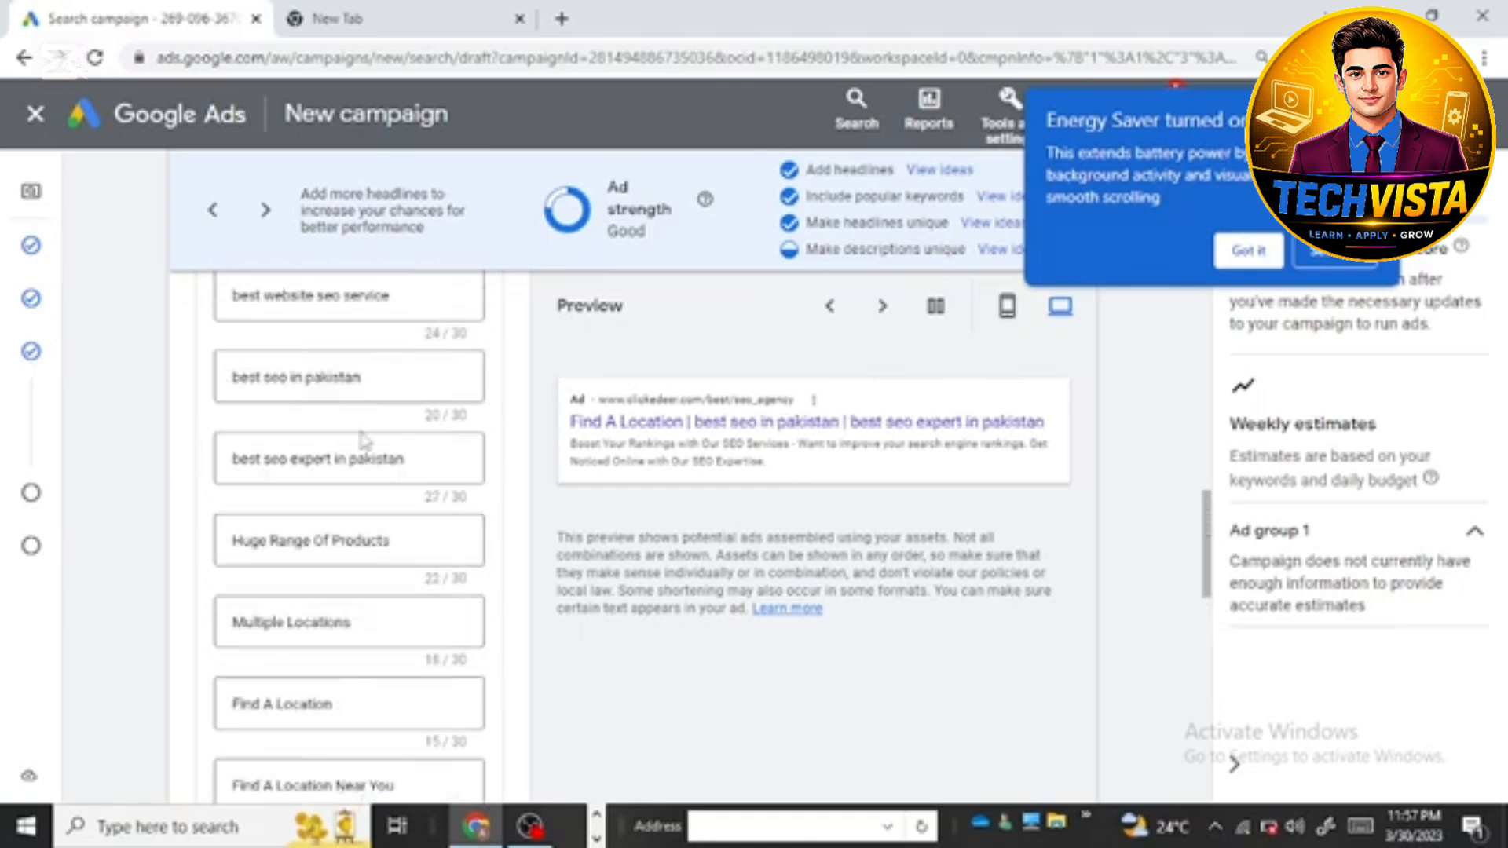
scroll(333, 399, up, 7)
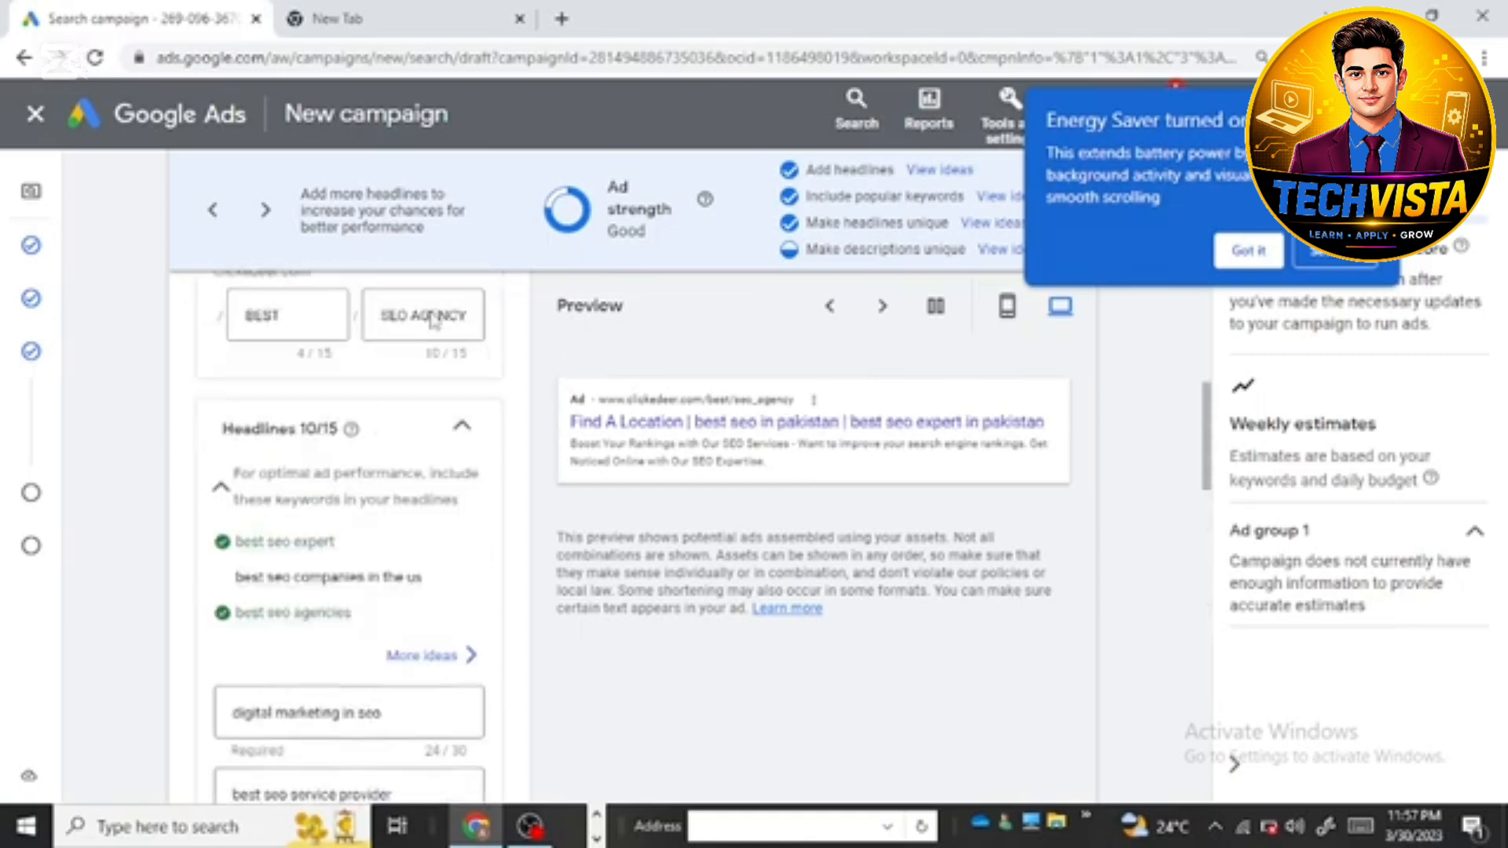
scroll(471, 471, down, 10)
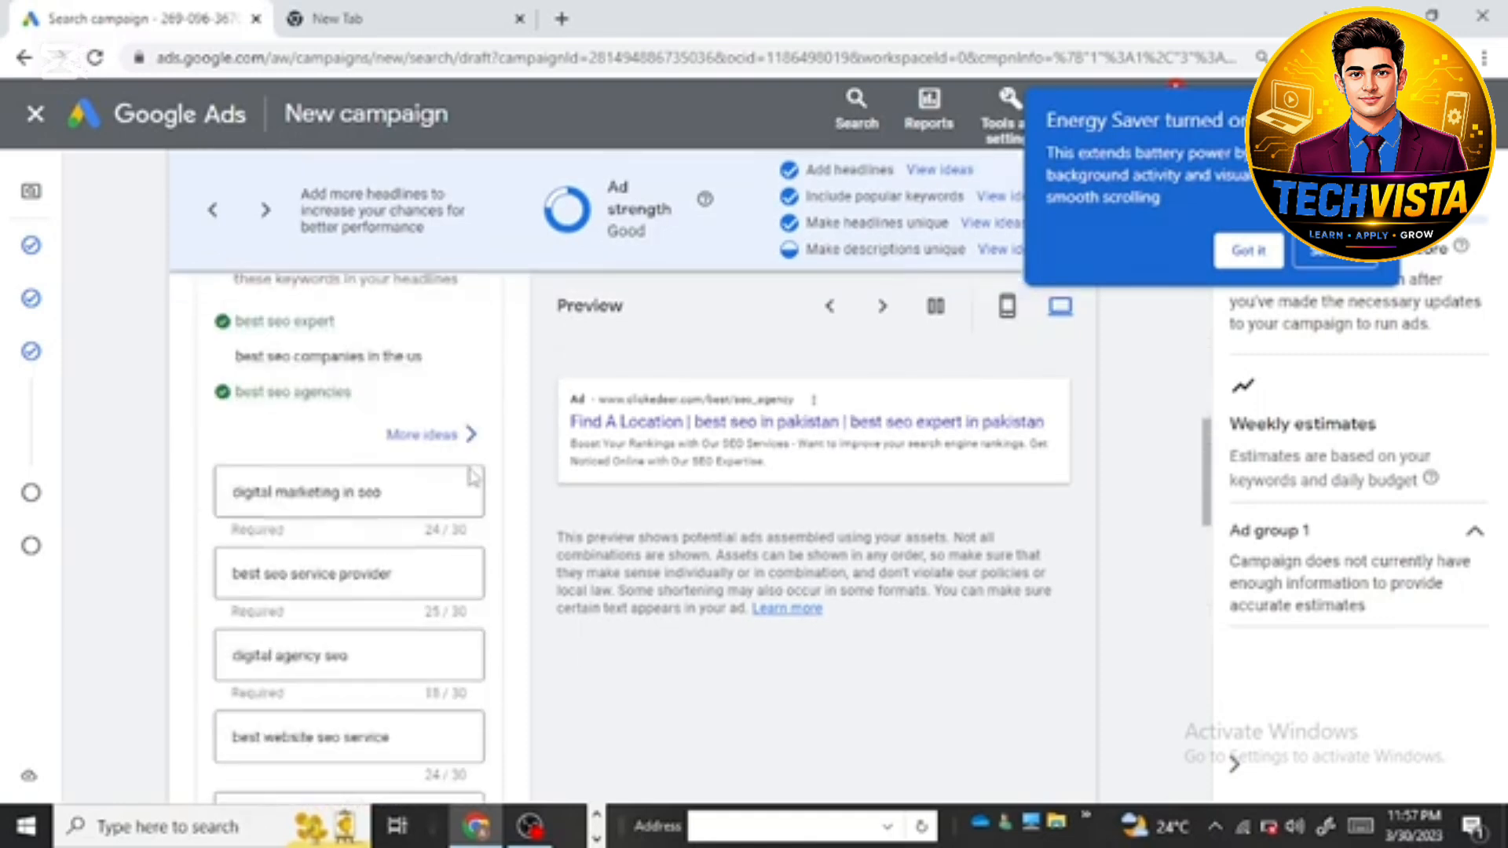
scroll(536, 559, down, 12)
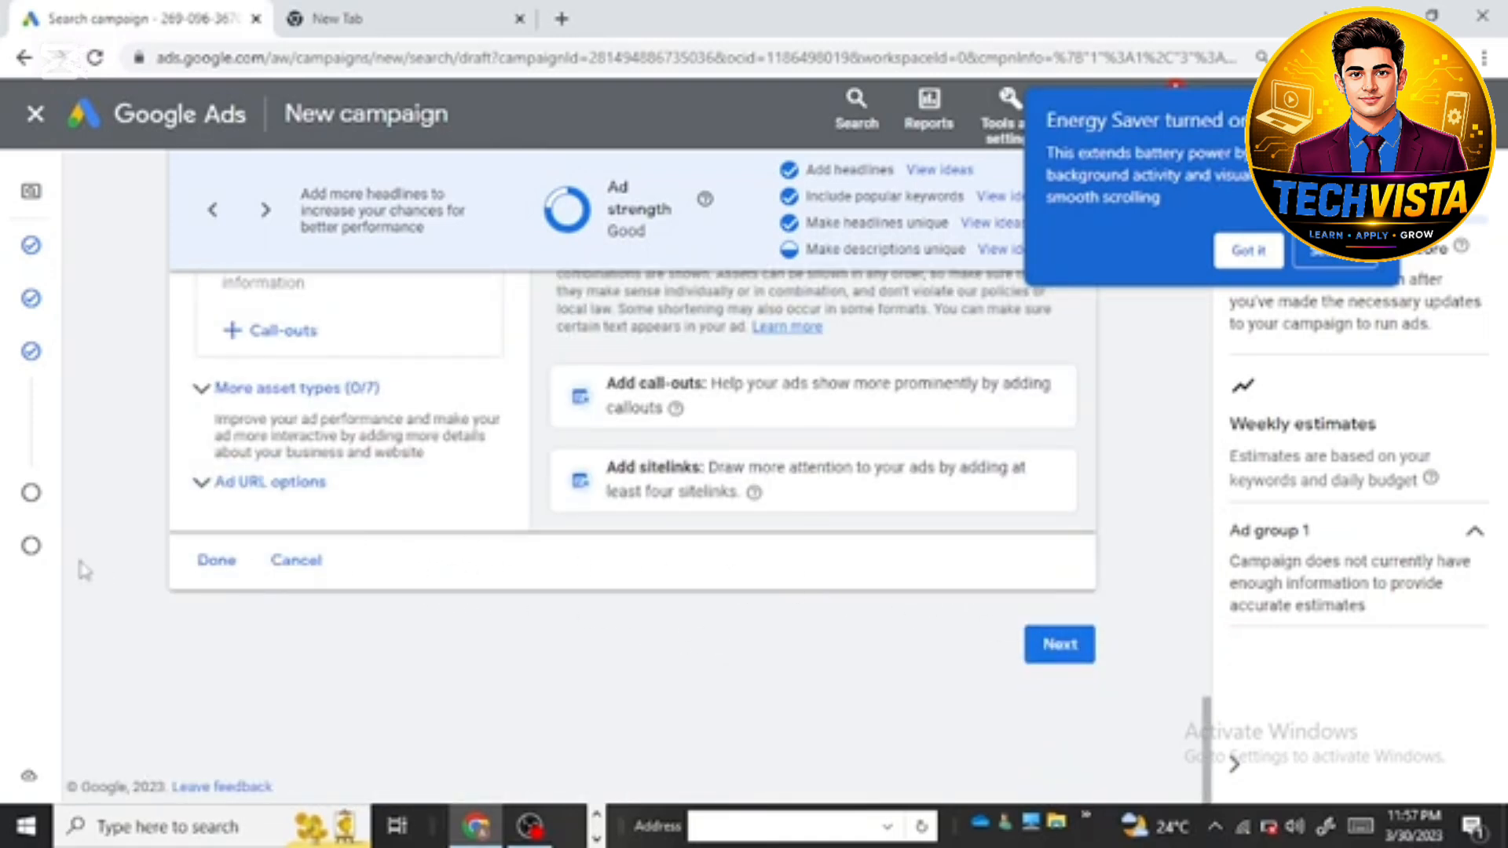
Step: Finish the keywords and ads stage, set the average daily budget to PKR 1000, and continue to the campaign review
click(1046, 646)
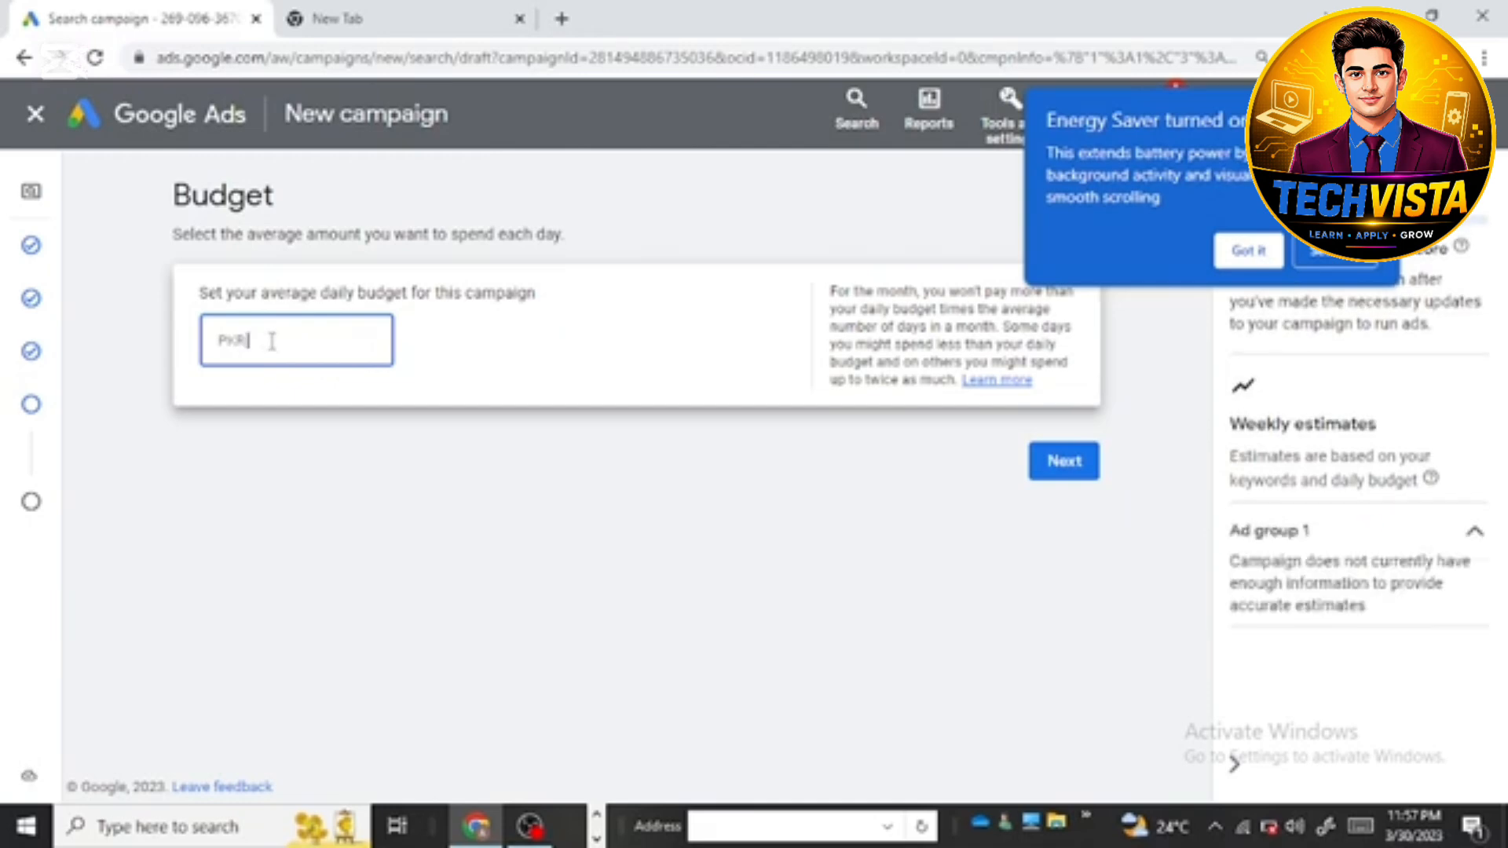
text(10)
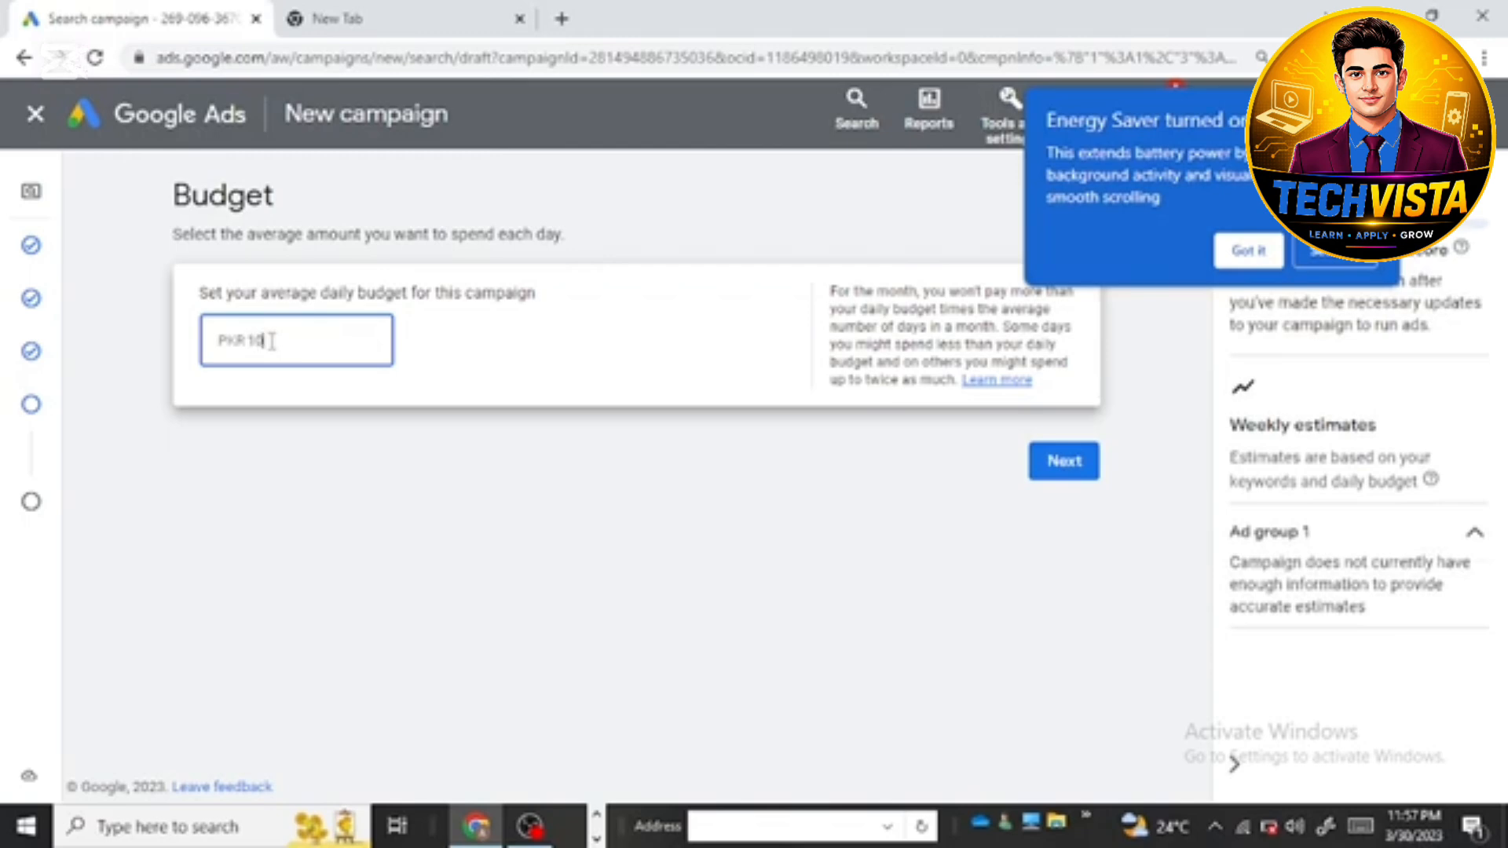
text(00)
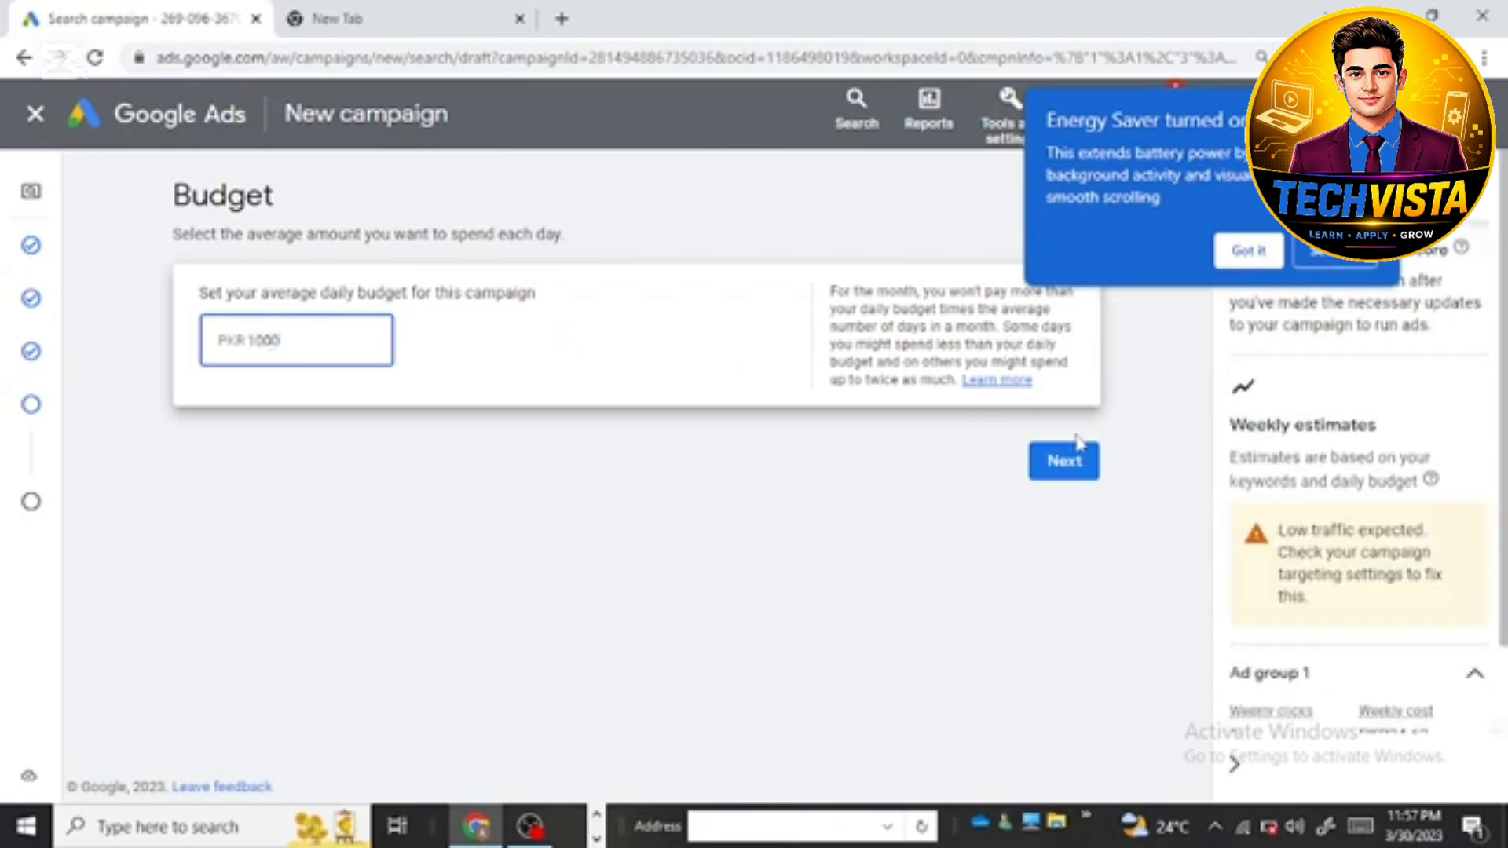
click(1072, 461)
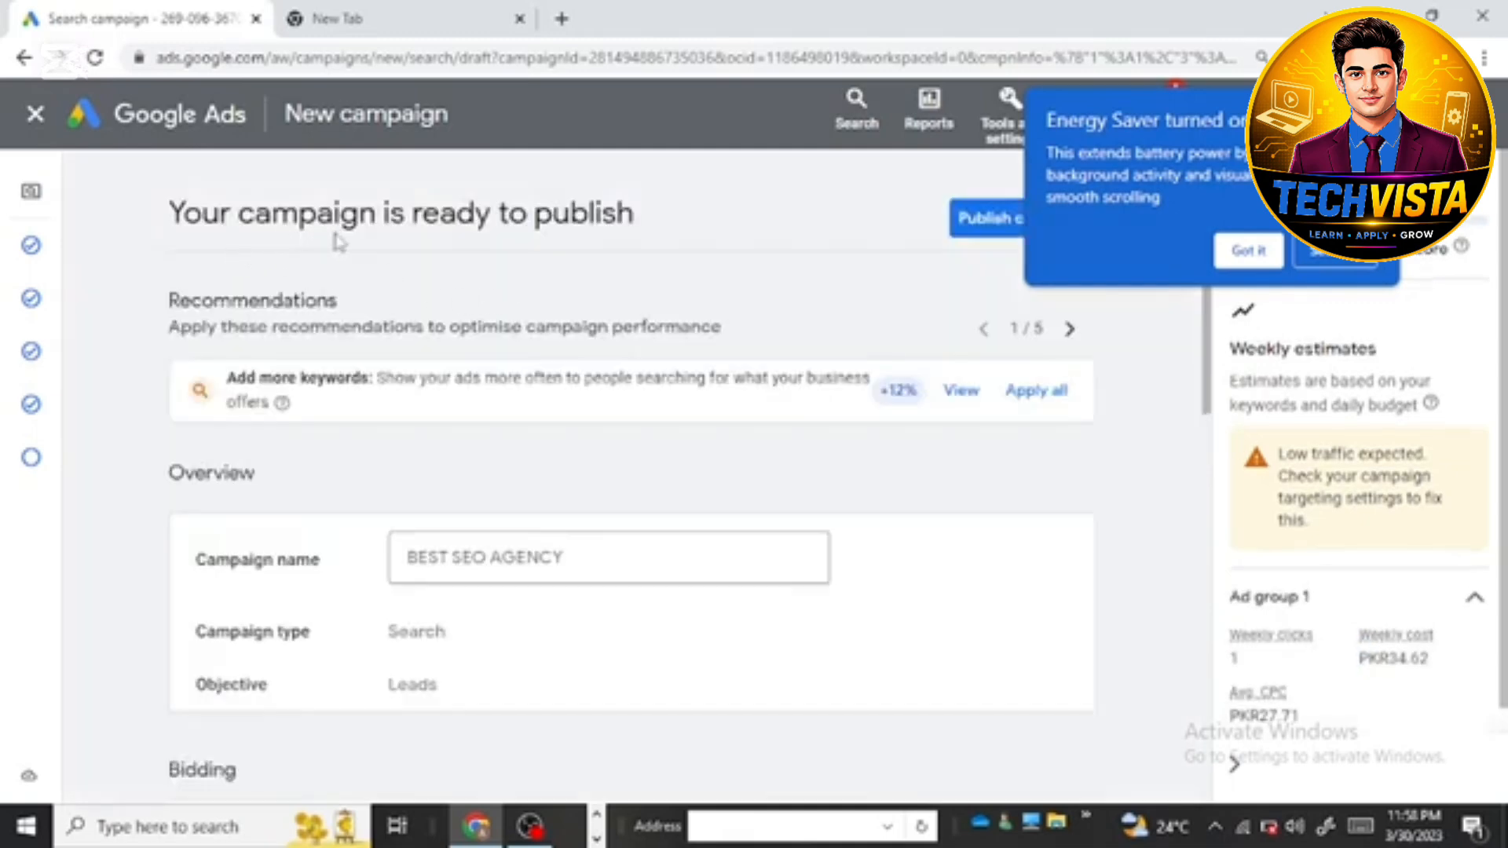
Step: Review the campaign summary, checking the overview, bidding, campaign settings, keywords and ads, and budget before publishing
scroll(557, 447, down, 3)
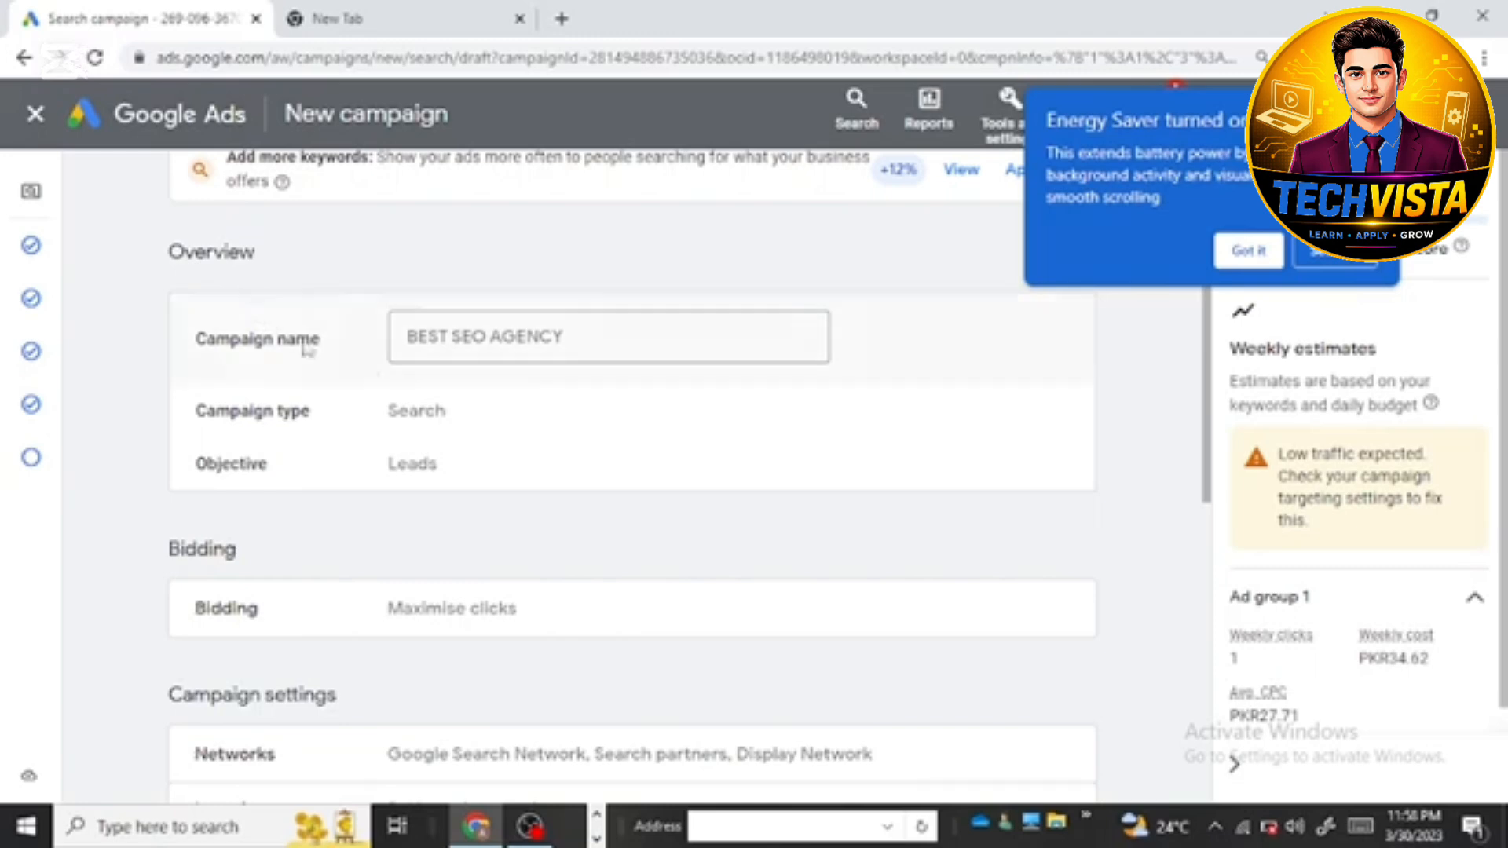
scroll(442, 457, down, 4)
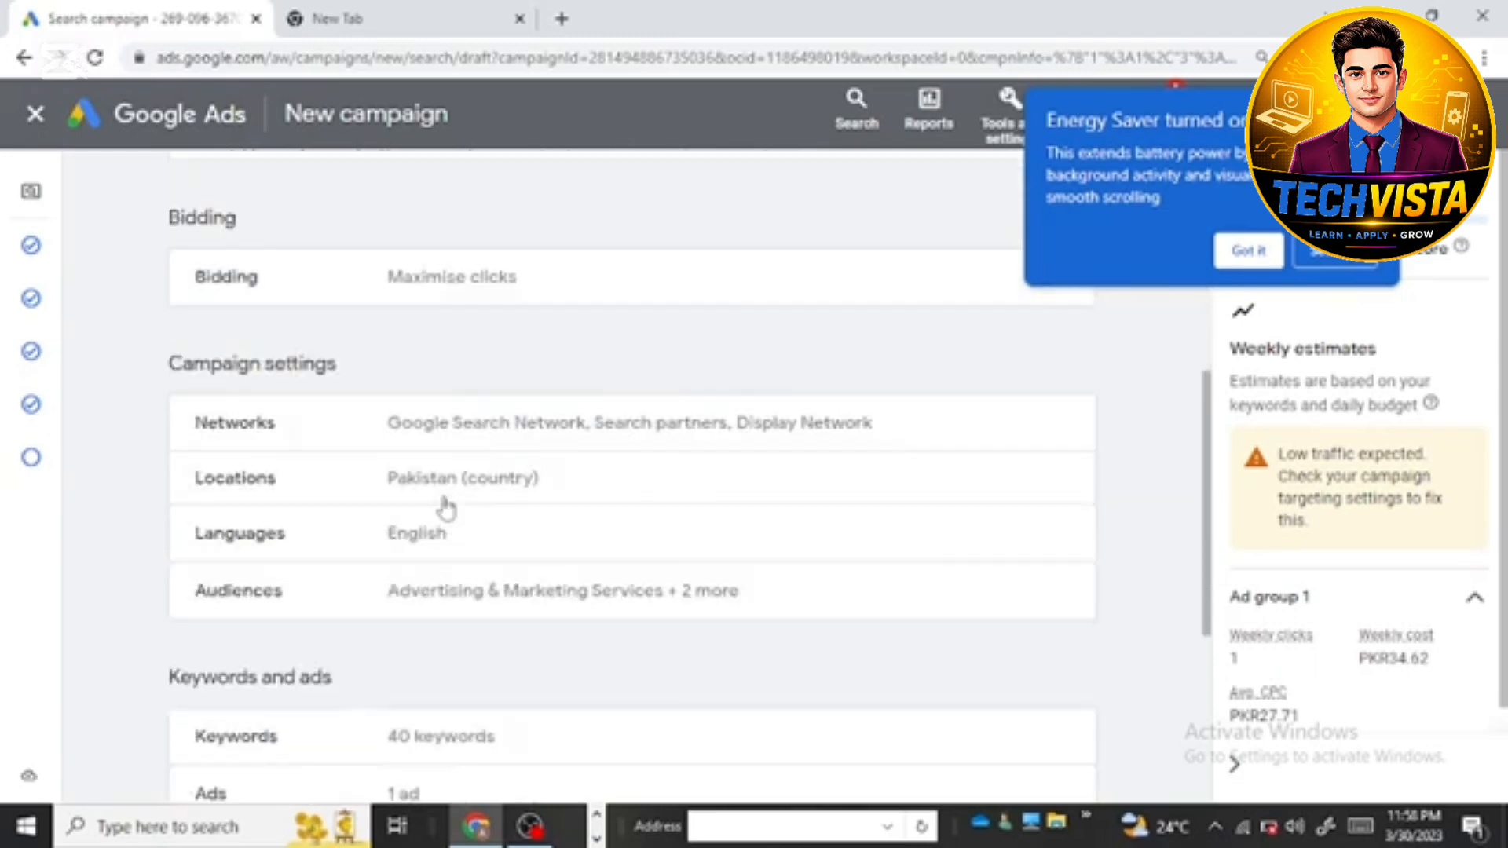
scroll(474, 565, down, 1)
scroll(475, 585, down, 4)
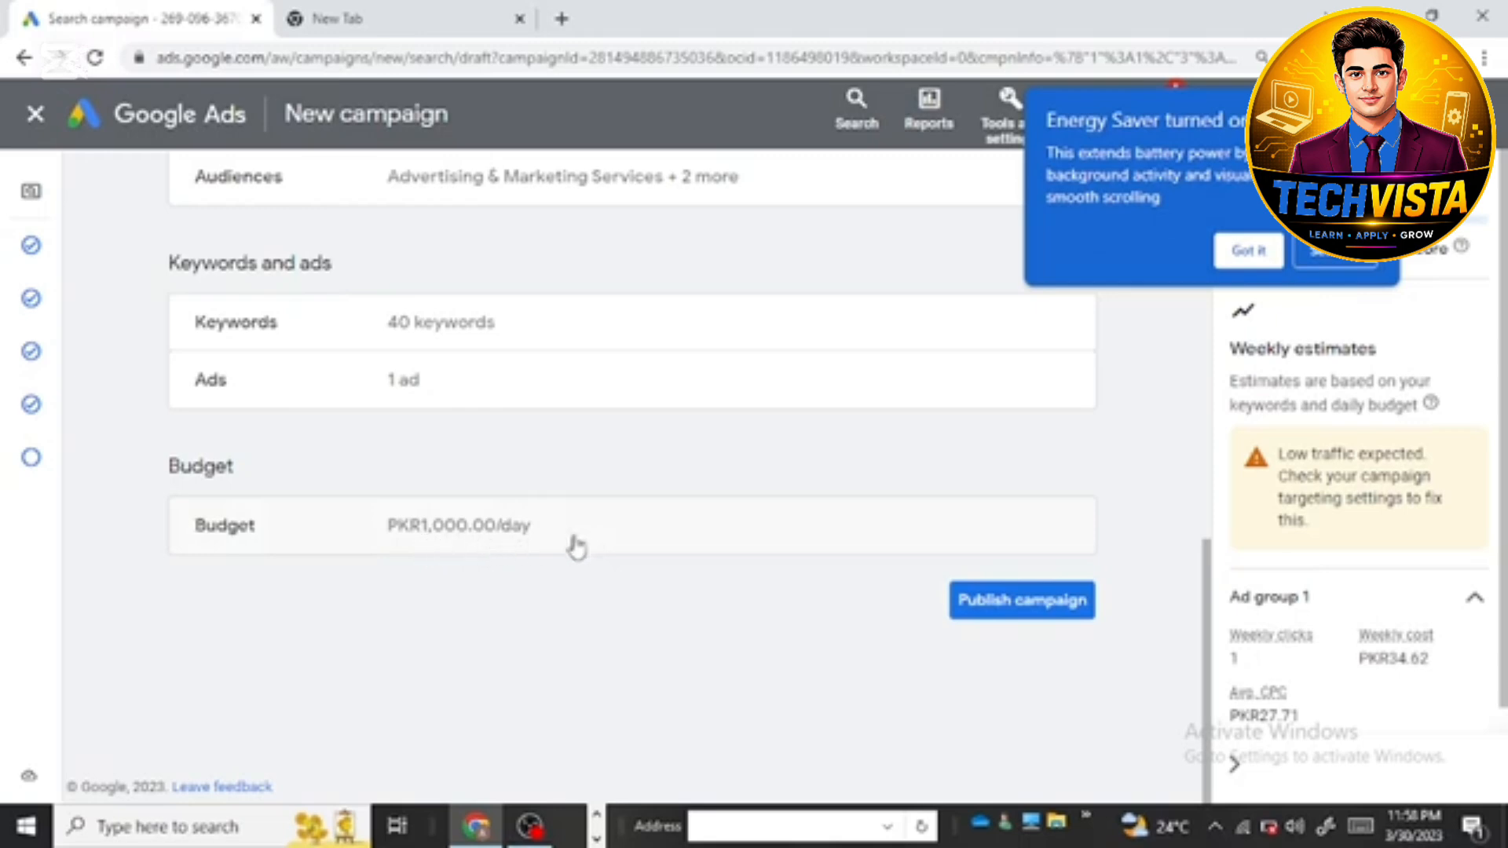
scroll(845, 566, up, 9)
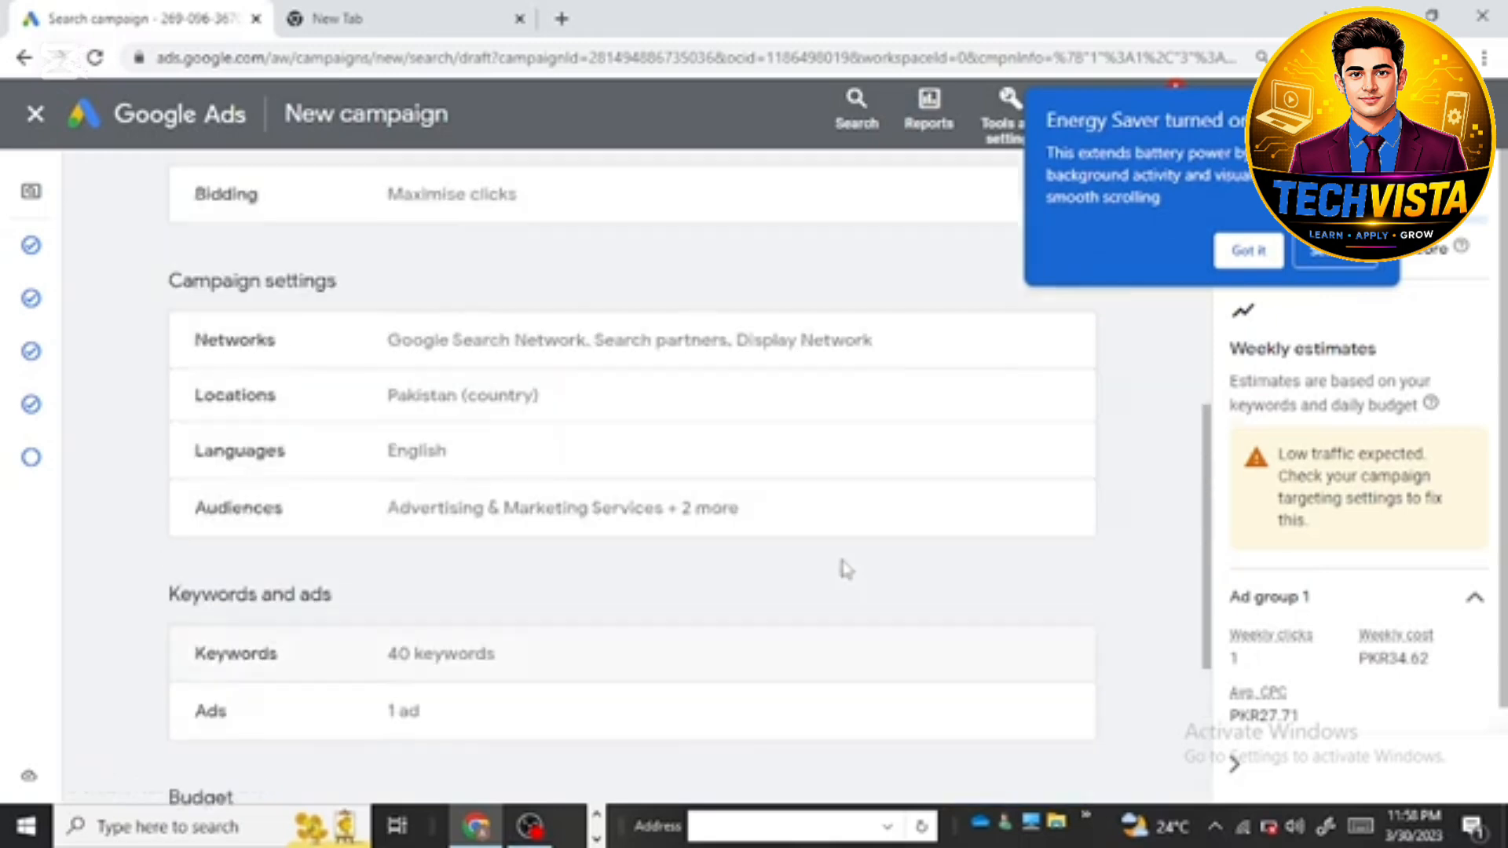
scroll(642, 369, down, 3)
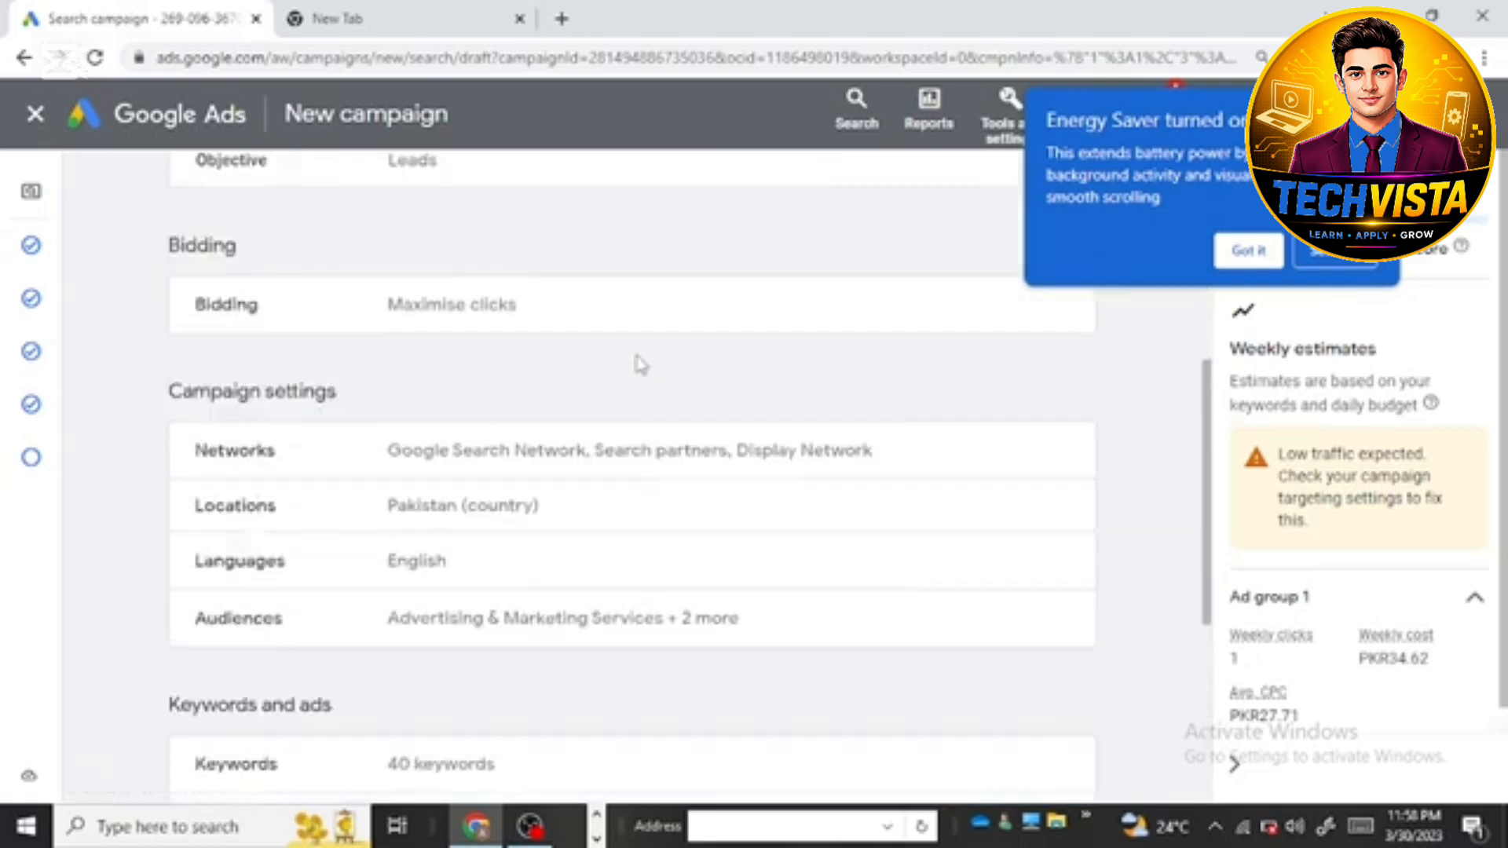
scroll(641, 363, down, 6)
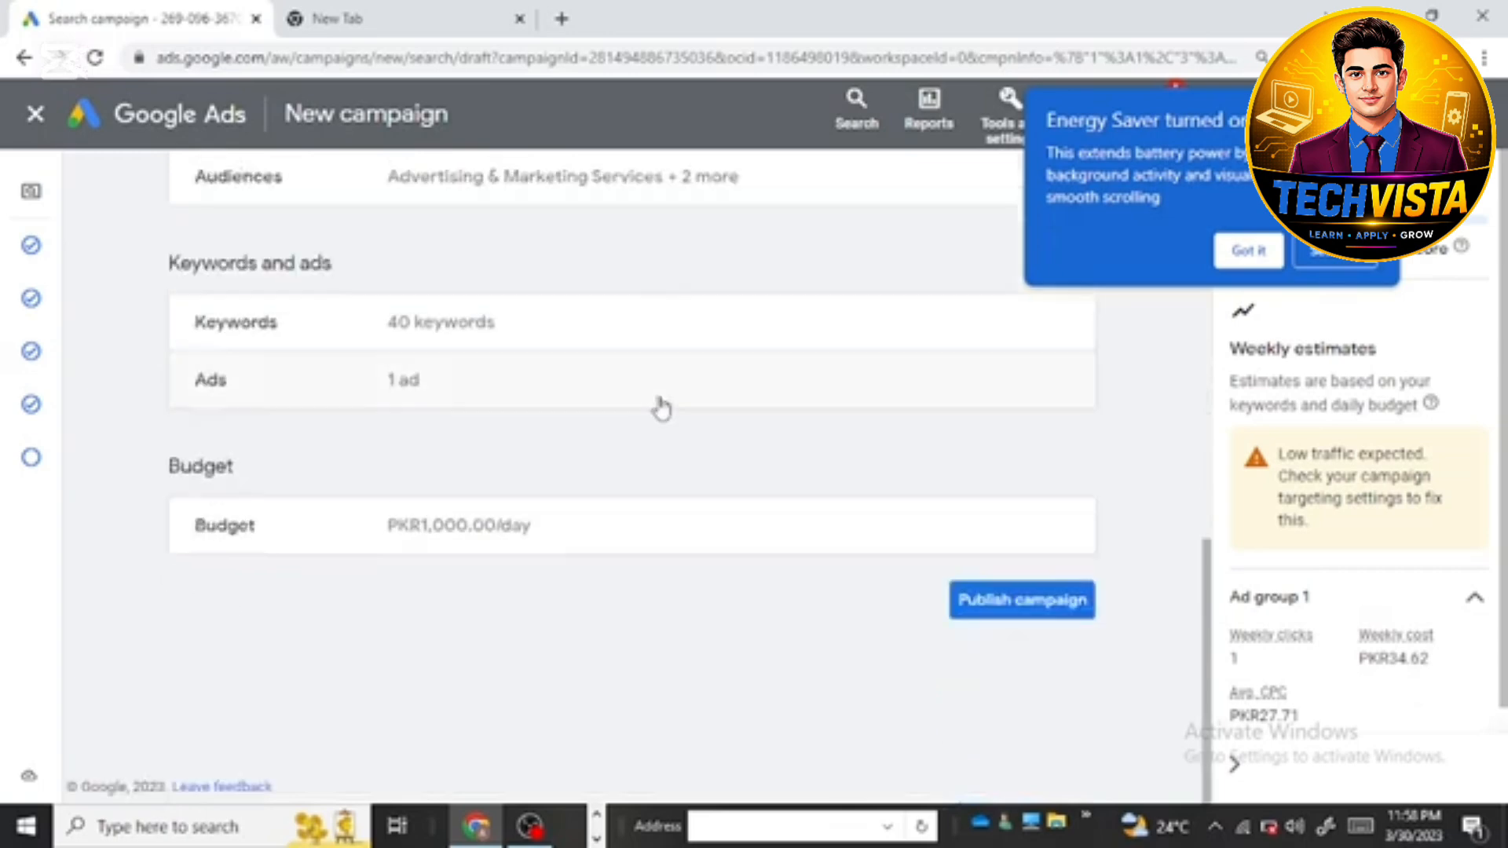